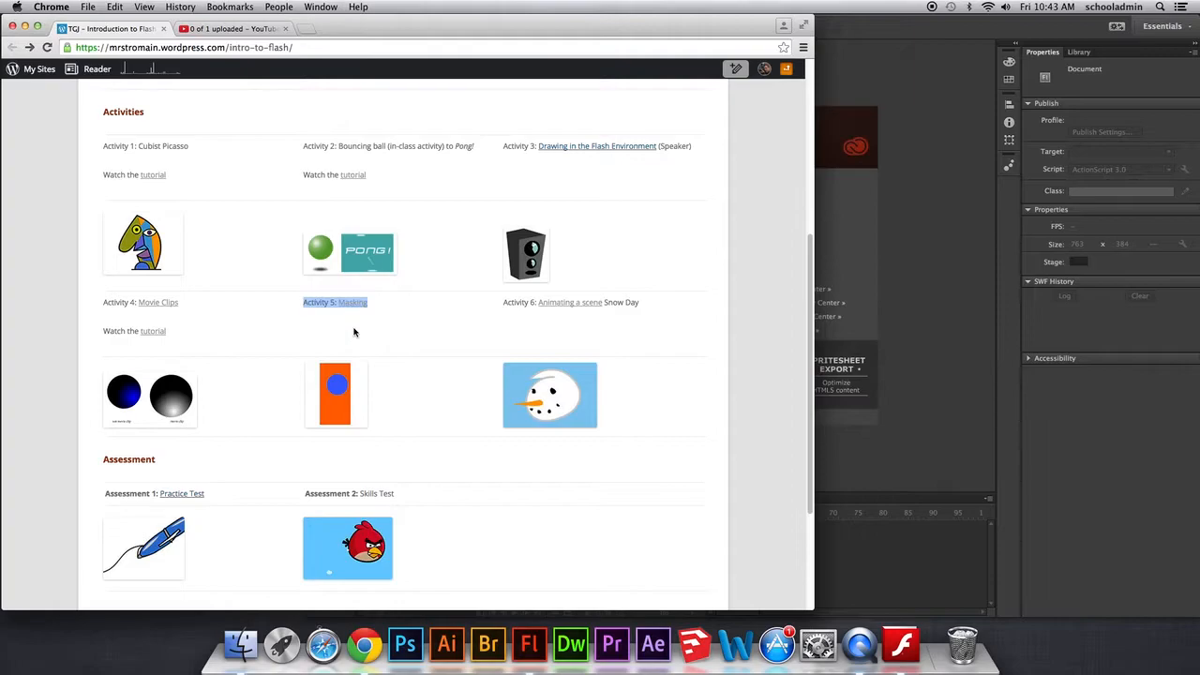
- Open the Activity 5 Masking instructions page, narrow the browser window to sit beside Flash, and switch to Flash Professional
click(398, 307)
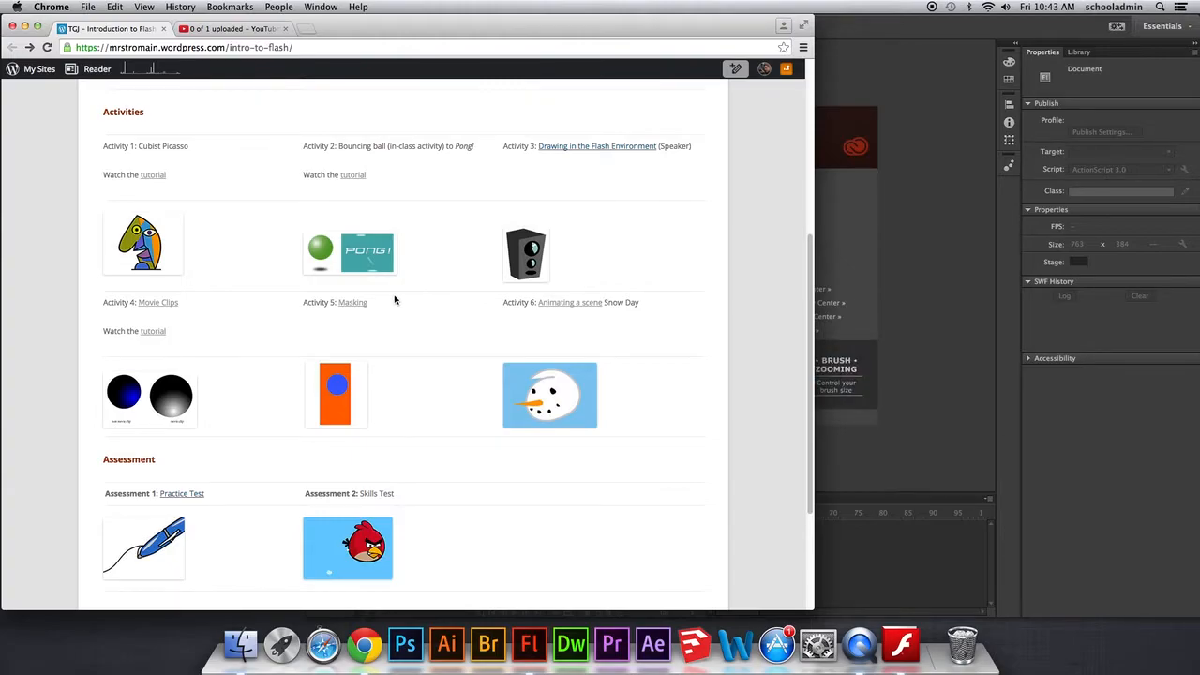
click(349, 305)
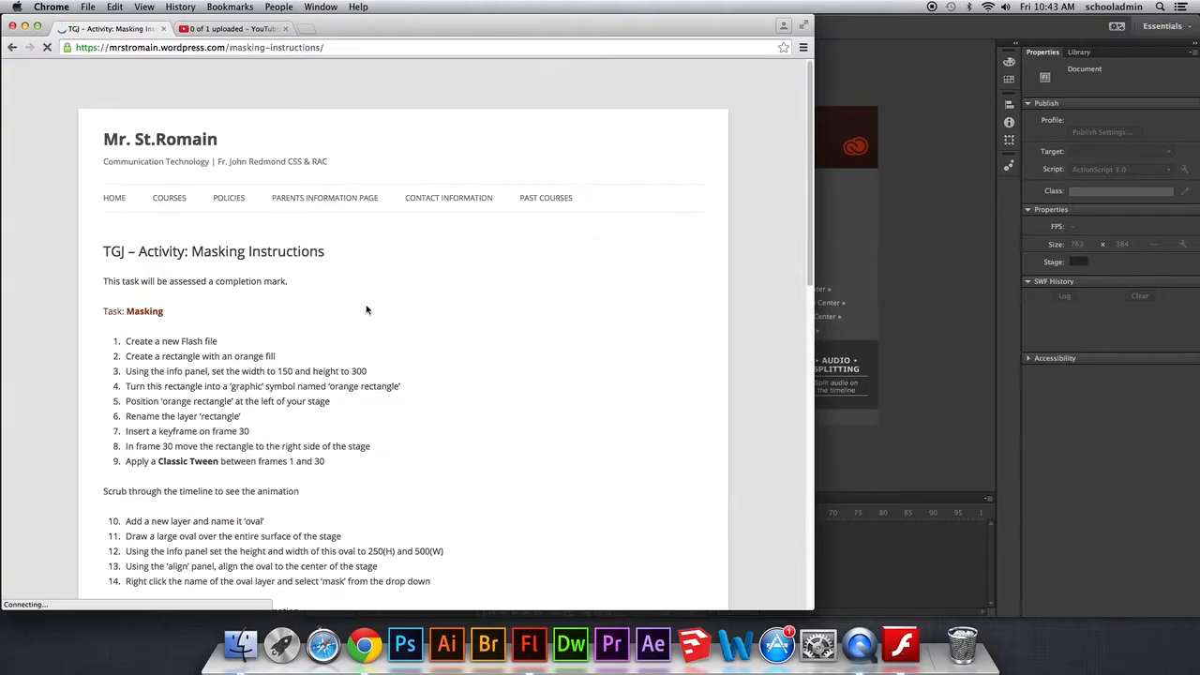
drag(810, 388, 304, 388)
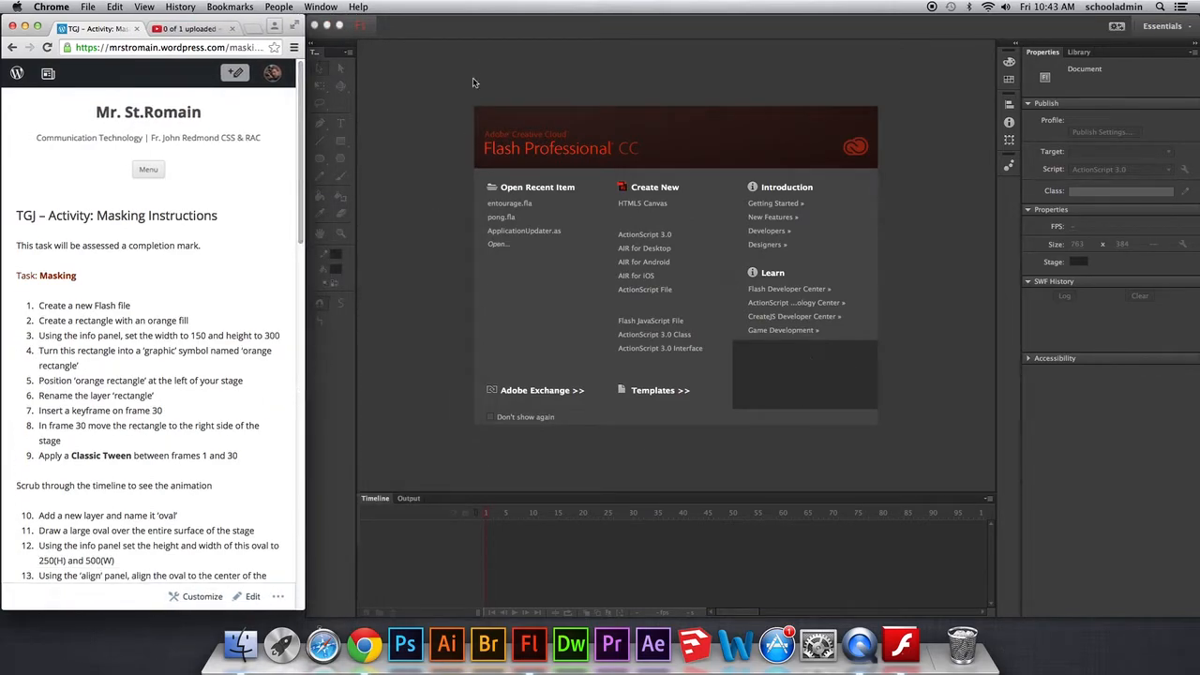
click(319, 242)
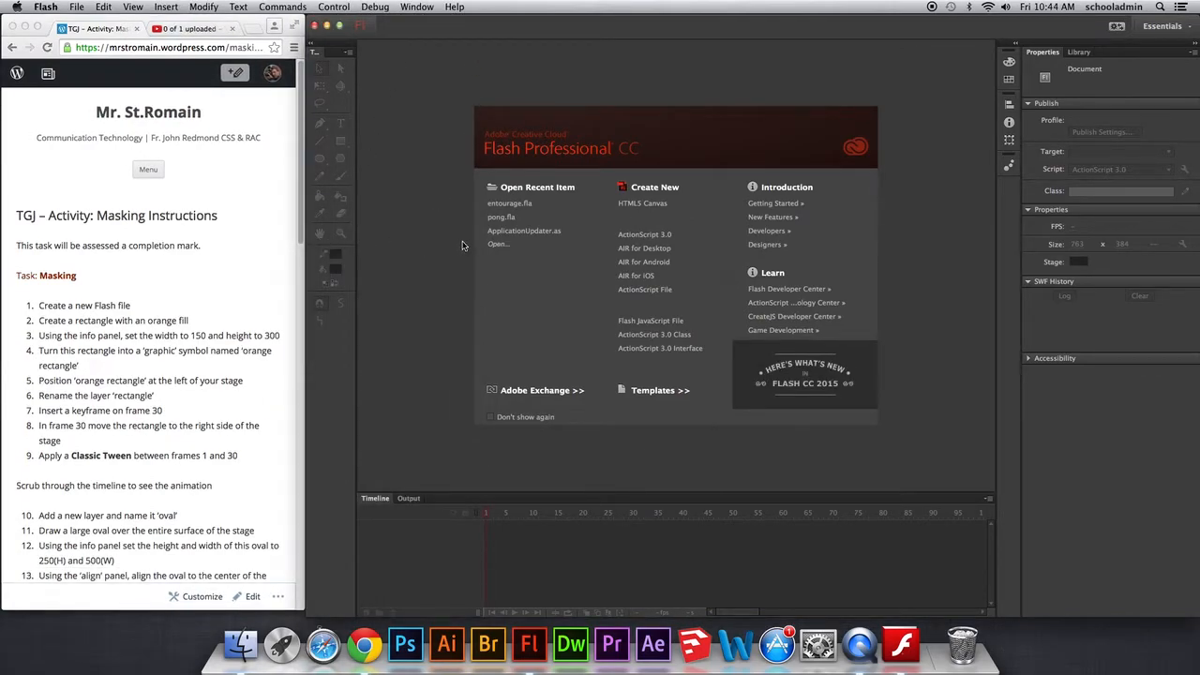
- Create a new ActionScript 3.0 document in Flash, following the first instruction of the task
click(43, 305)
drag(53, 305, 131, 306)
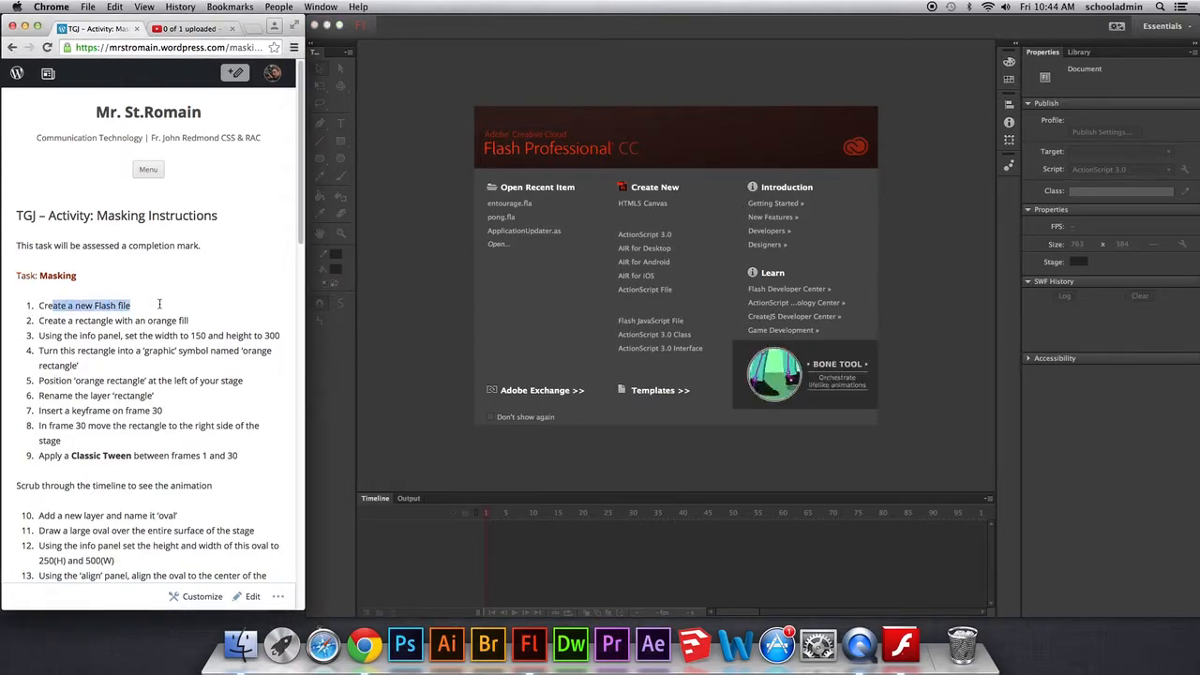
click(654, 238)
click(654, 236)
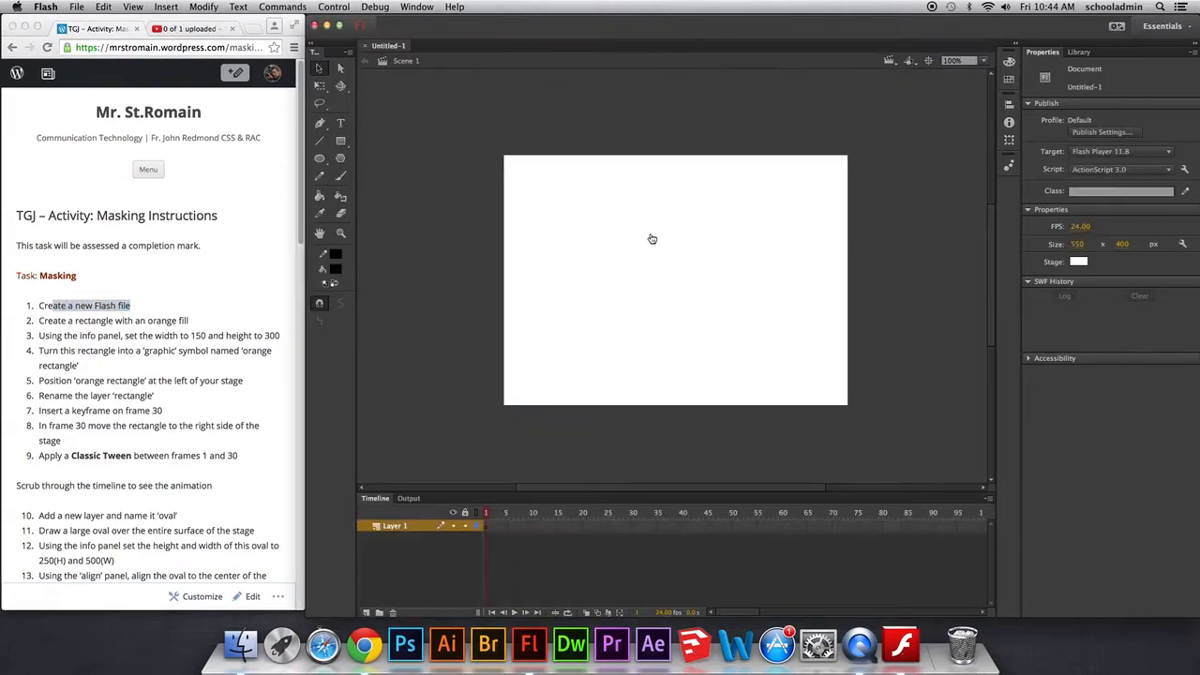
- Draw an orange-filled upright rectangle about 142 px wide and 298 px high in the left half of the stage
click(45, 325)
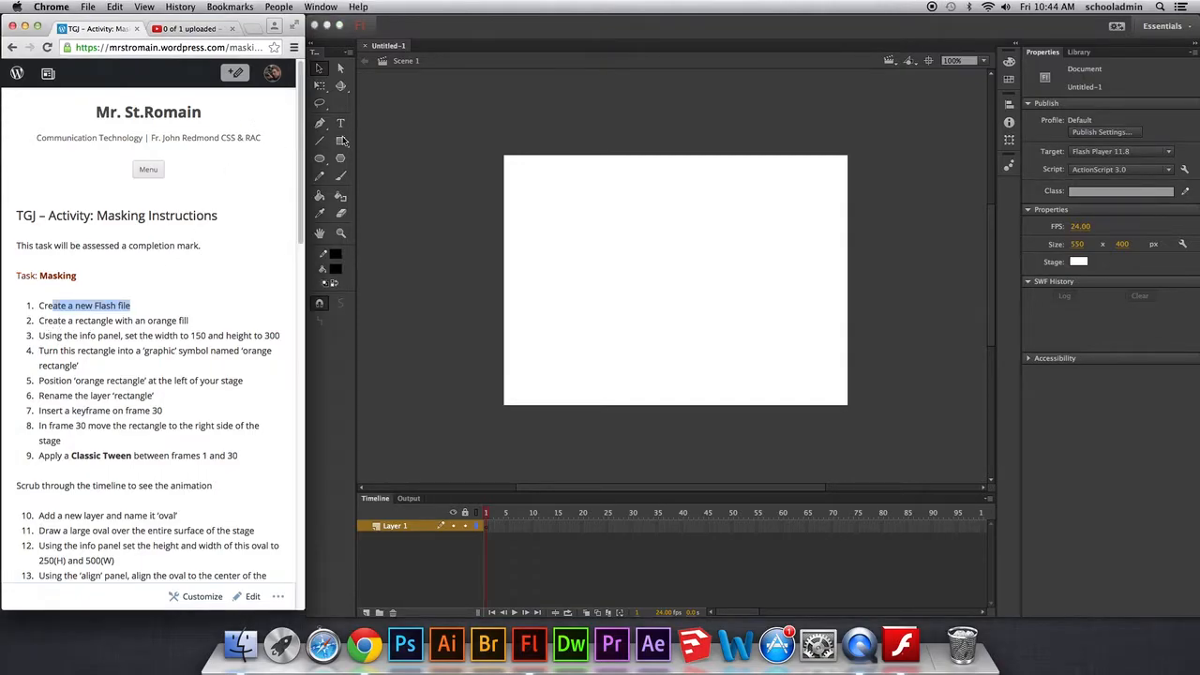
click(342, 140)
click(335, 269)
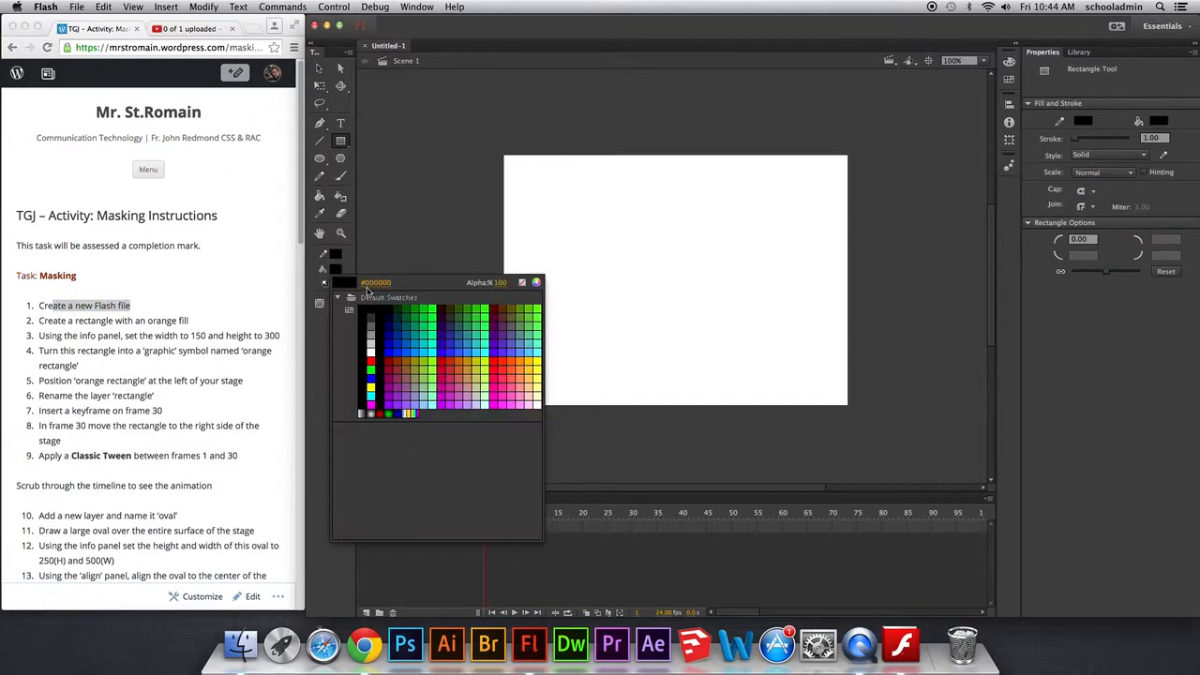
click(514, 358)
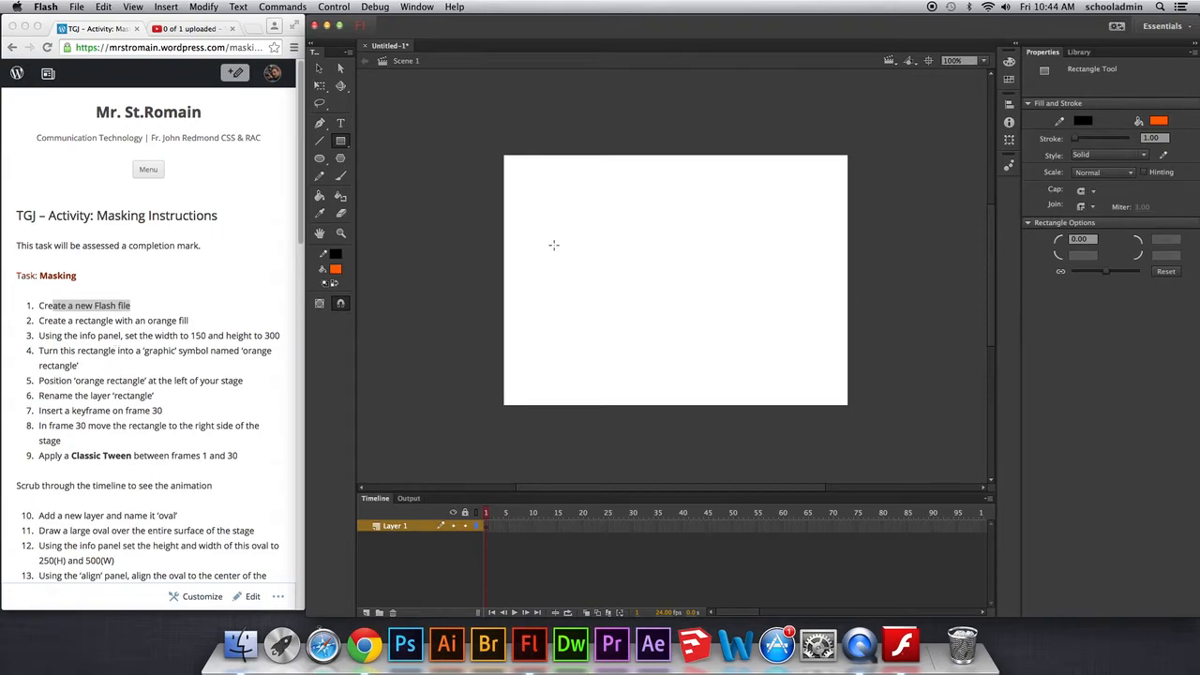
drag(544, 182, 635, 368)
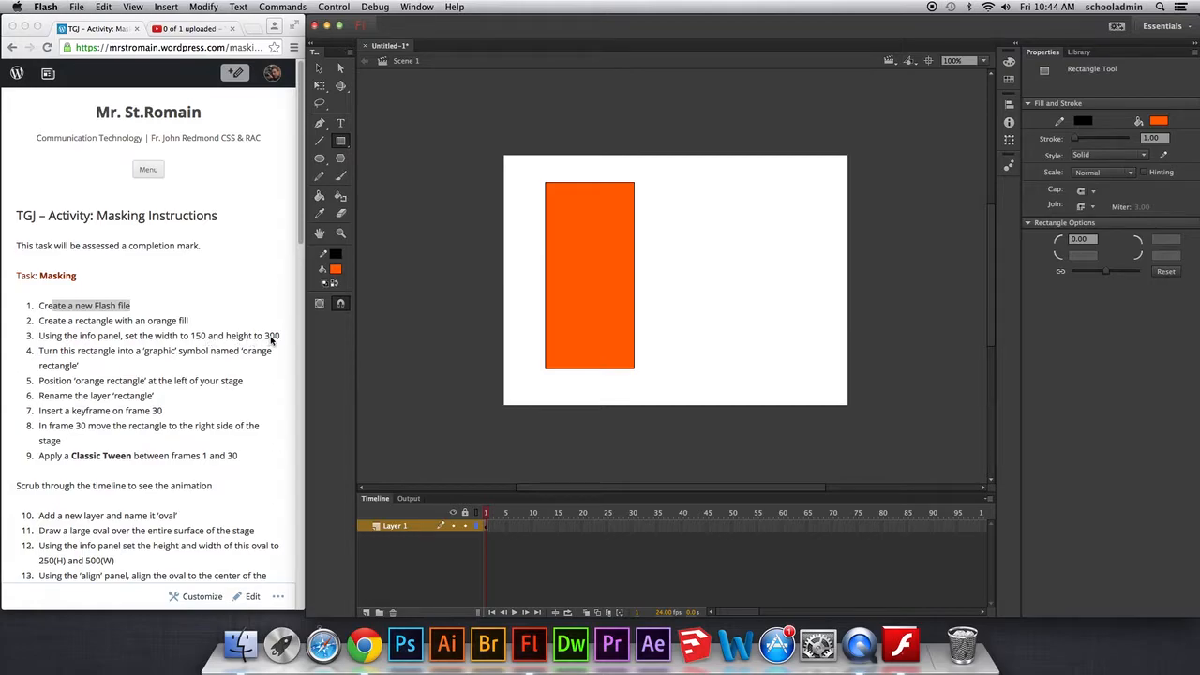
- Select the orange rectangle with its outline and set its width to 150 and height to 300 in the Info panel
click(140, 339)
drag(79, 336, 283, 336)
click(423, 137)
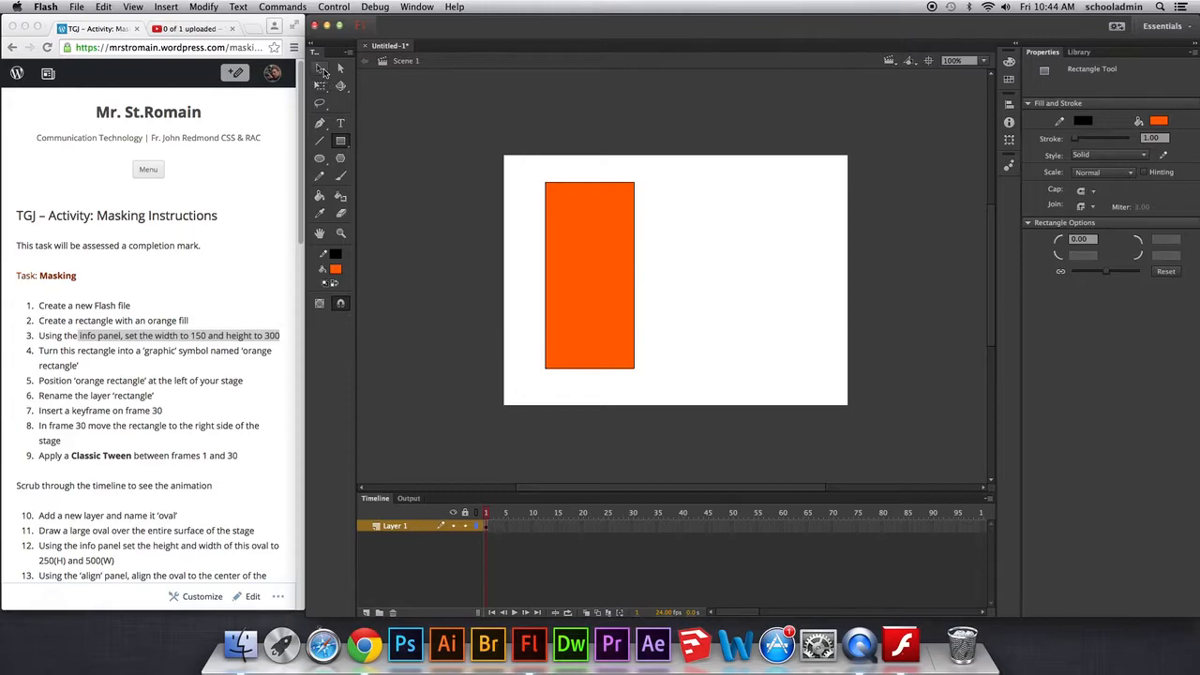
click(319, 69)
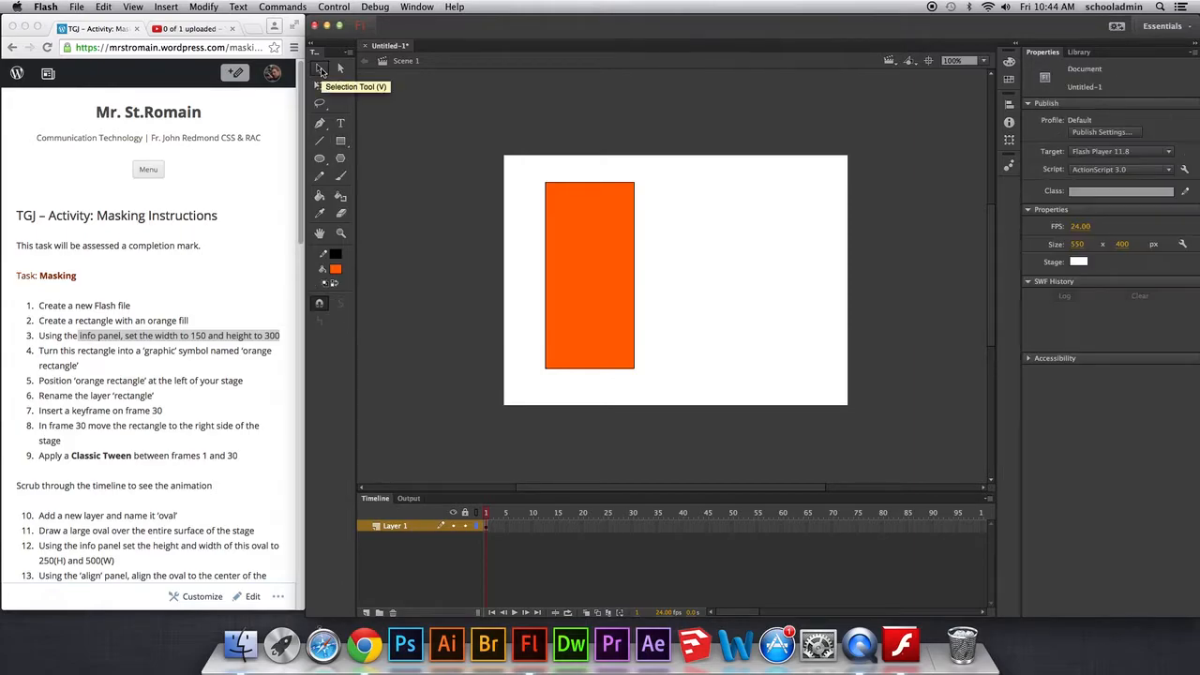
click(588, 232)
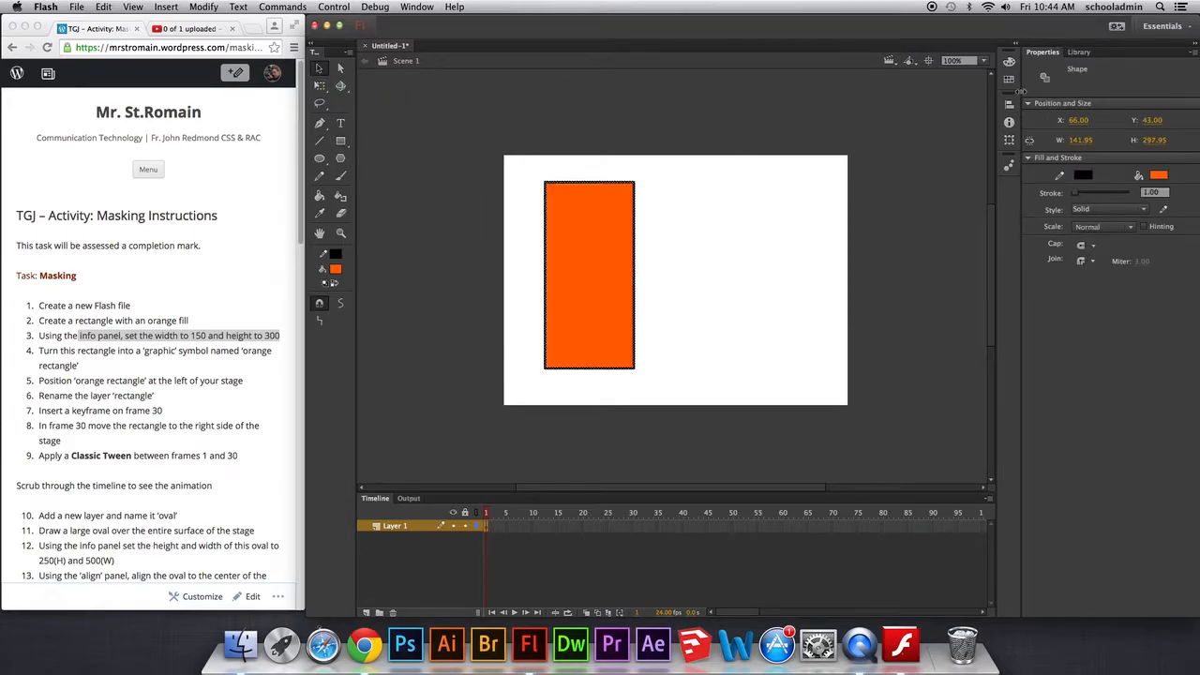
click(1009, 123)
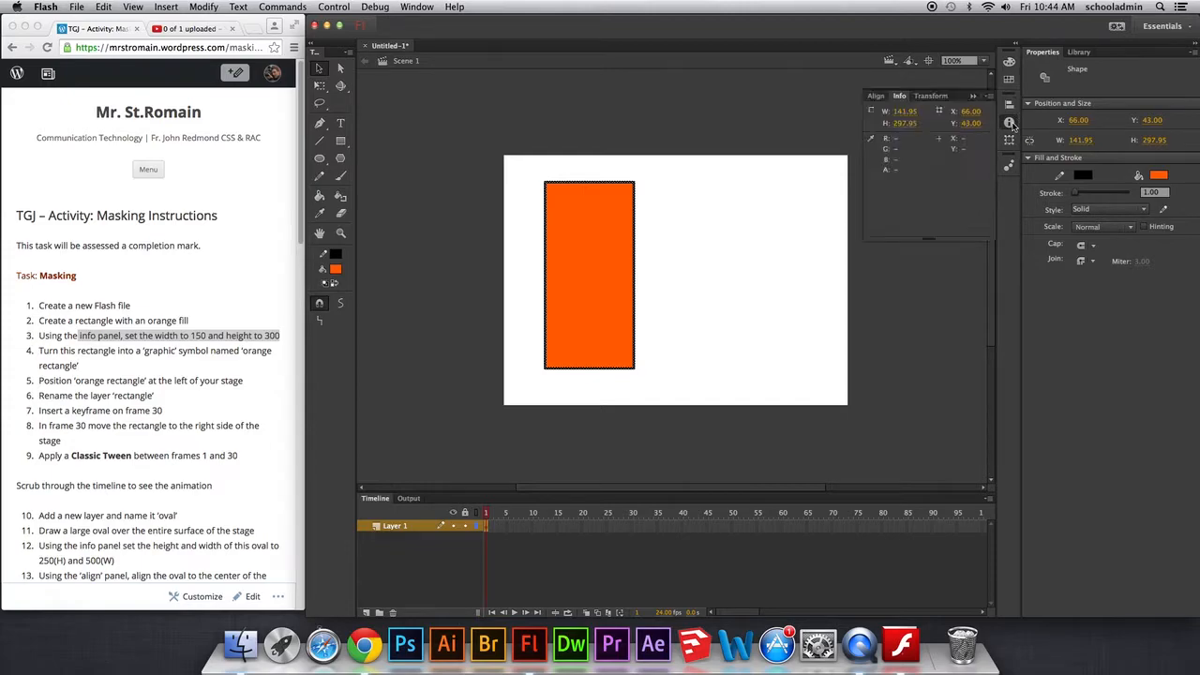
click(905, 112)
text(150)
click(911, 127)
text(300)
key(Return)
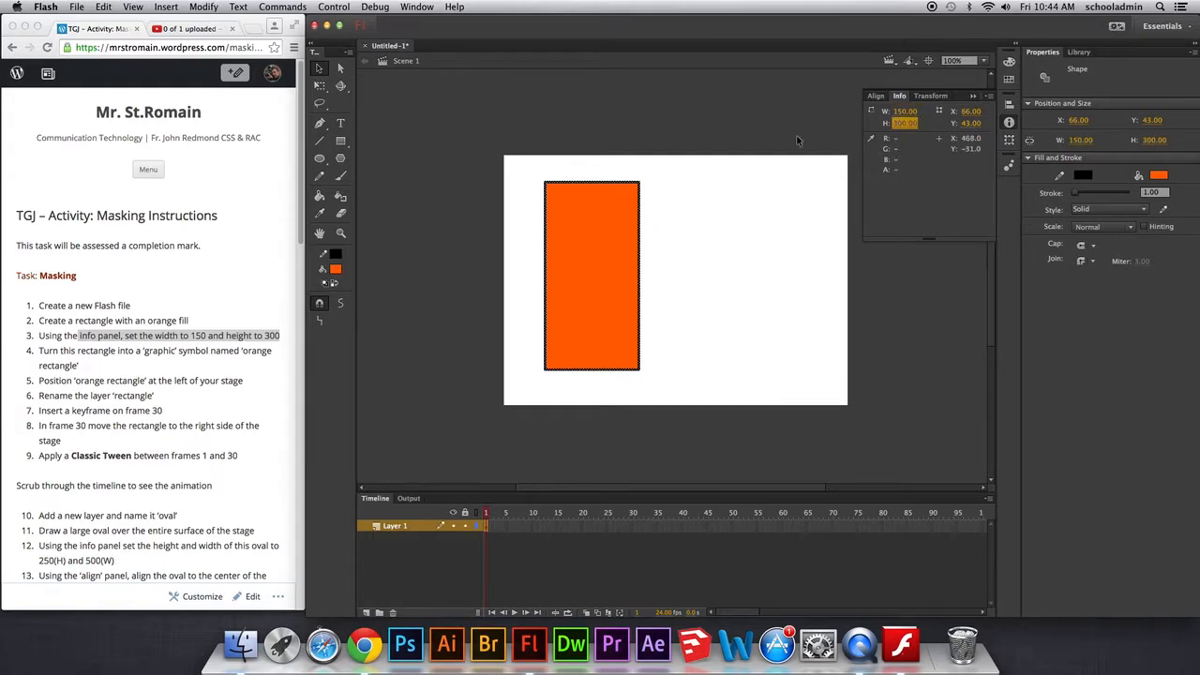
drag(900, 123, 977, 129)
key(super+z)
key(super+z)
key(super+z)
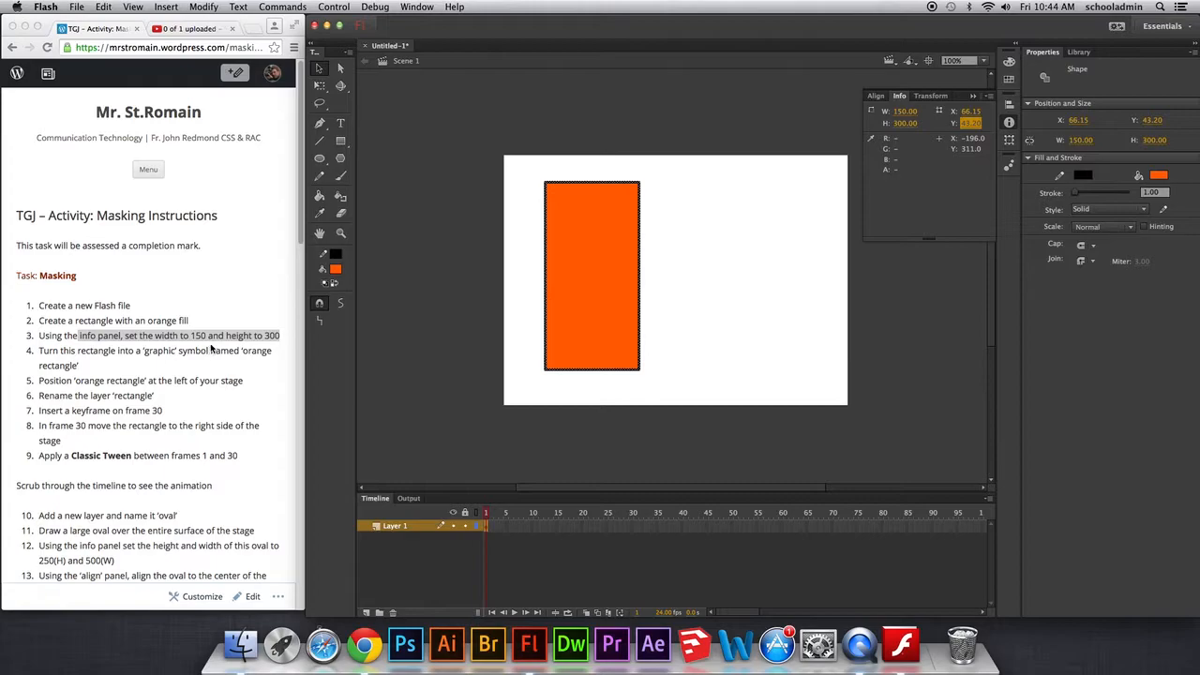
- Convert the rectangle into a Graphic symbol named orange_rectangle
right_click(565, 265)
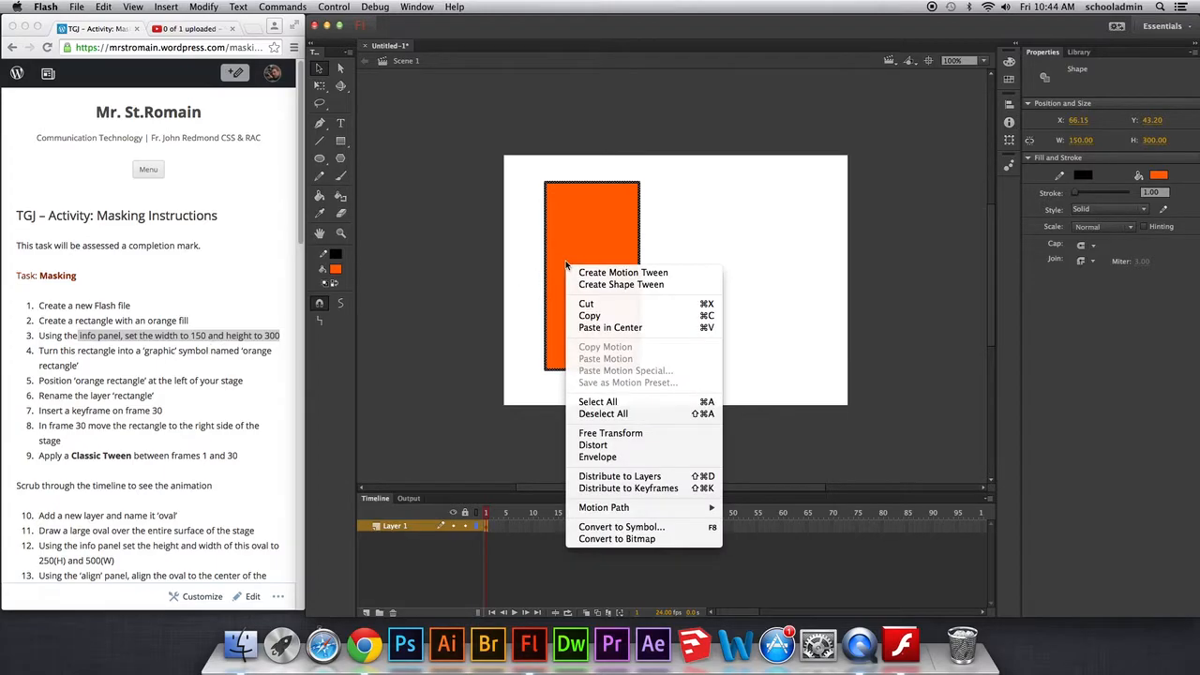
click(383, 30)
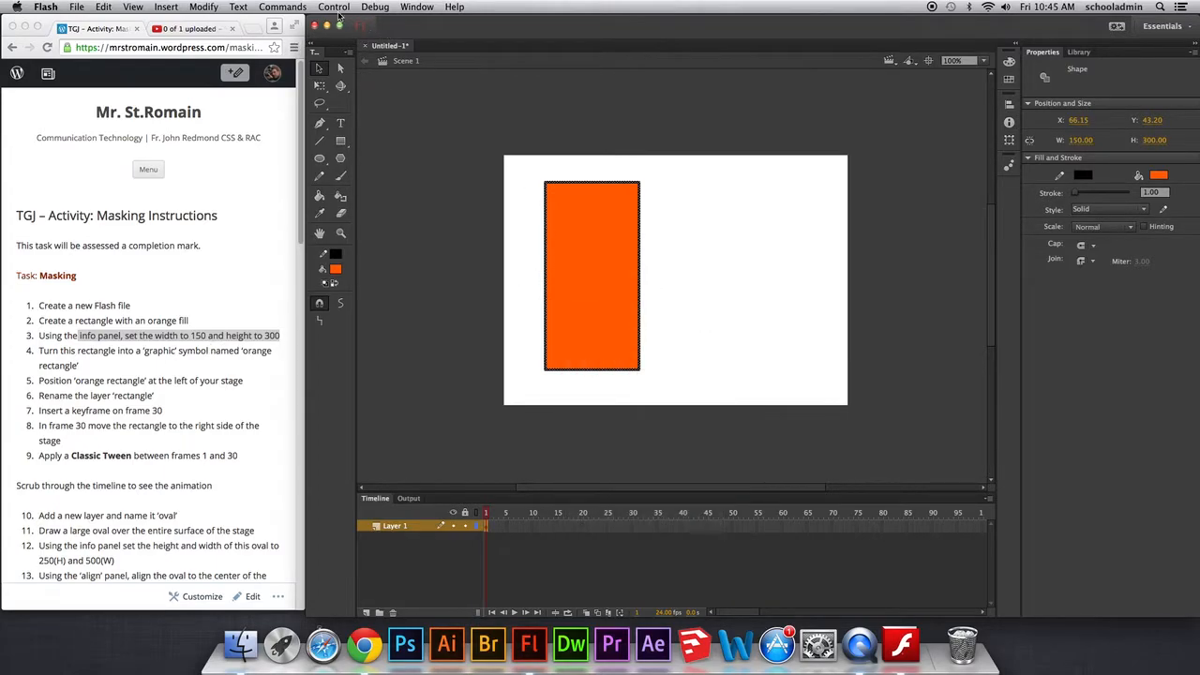
click(206, 10)
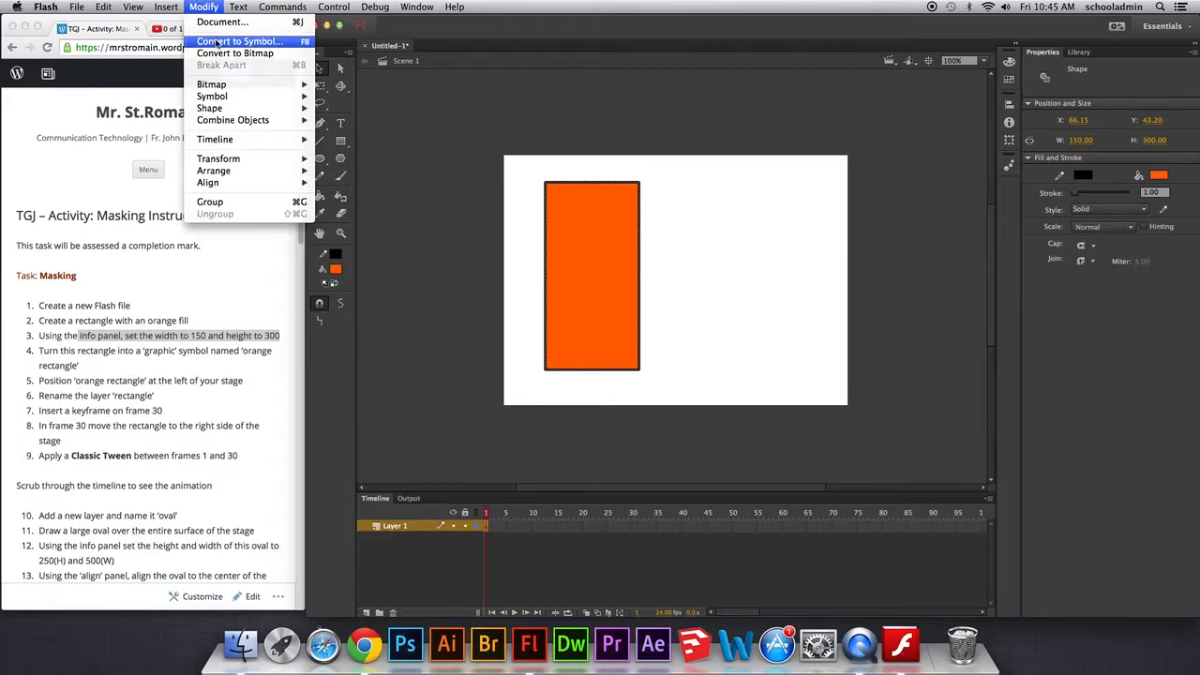
click(217, 42)
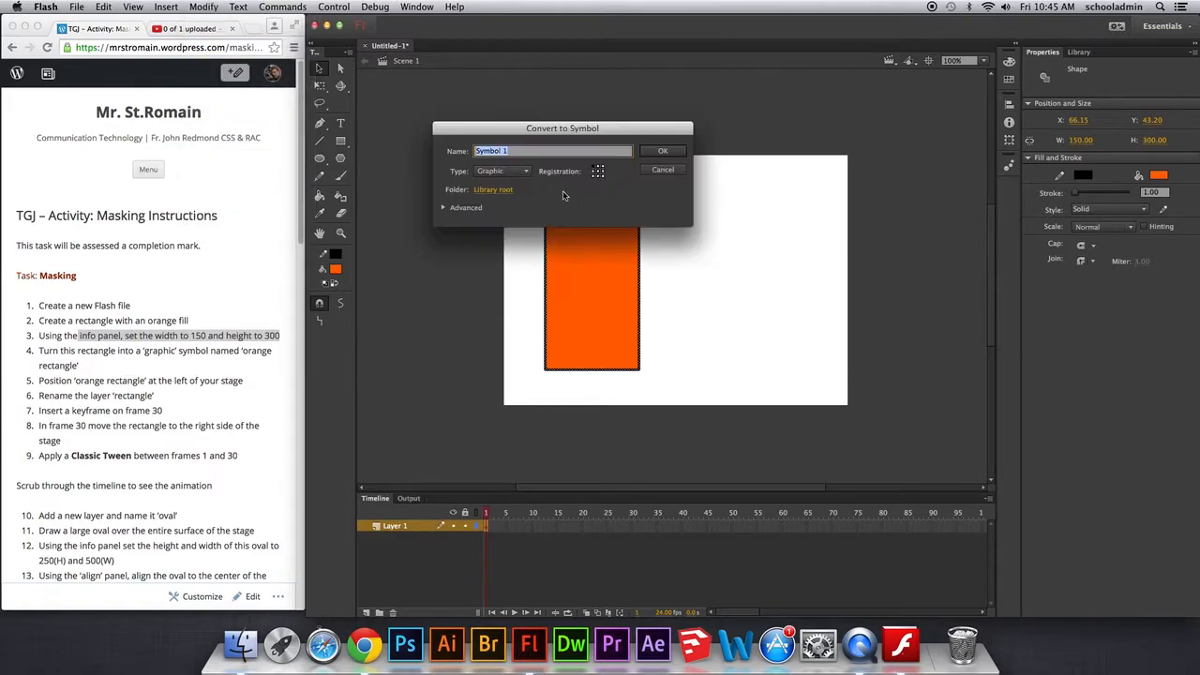
click(493, 177)
click(495, 178)
text(orange_rectangle)
click(647, 151)
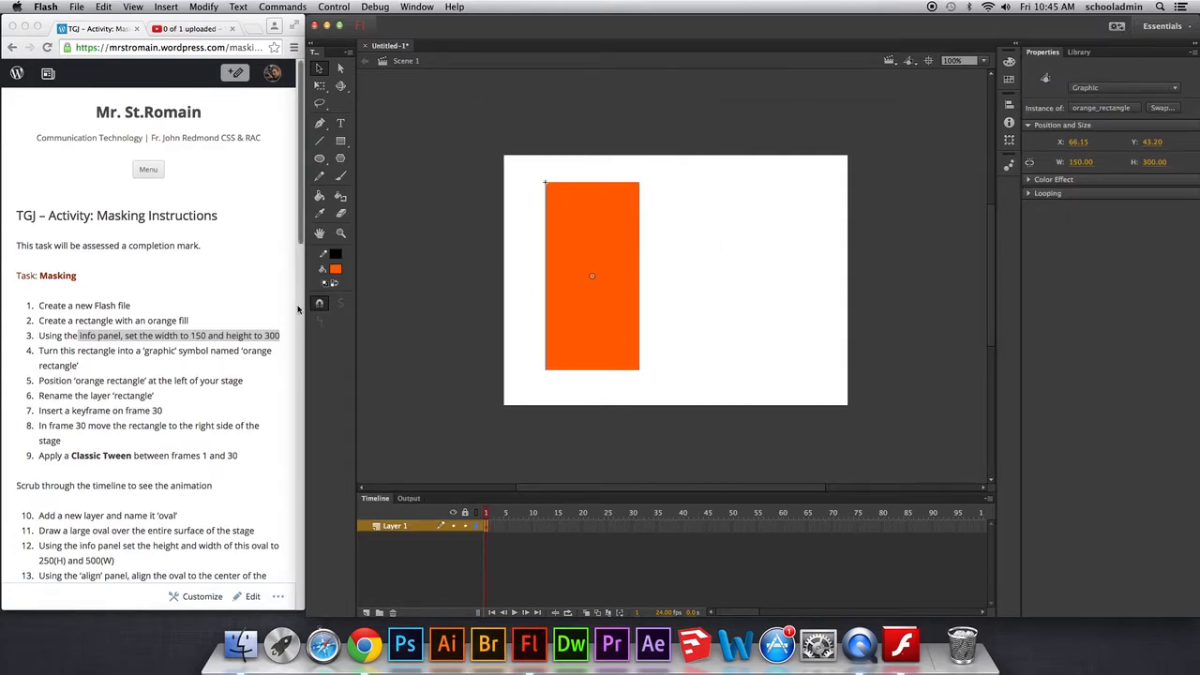
- Move the orange_rectangle symbol to the stage's upper-left corner, at about X 8, Y 7
drag(38, 380, 241, 375)
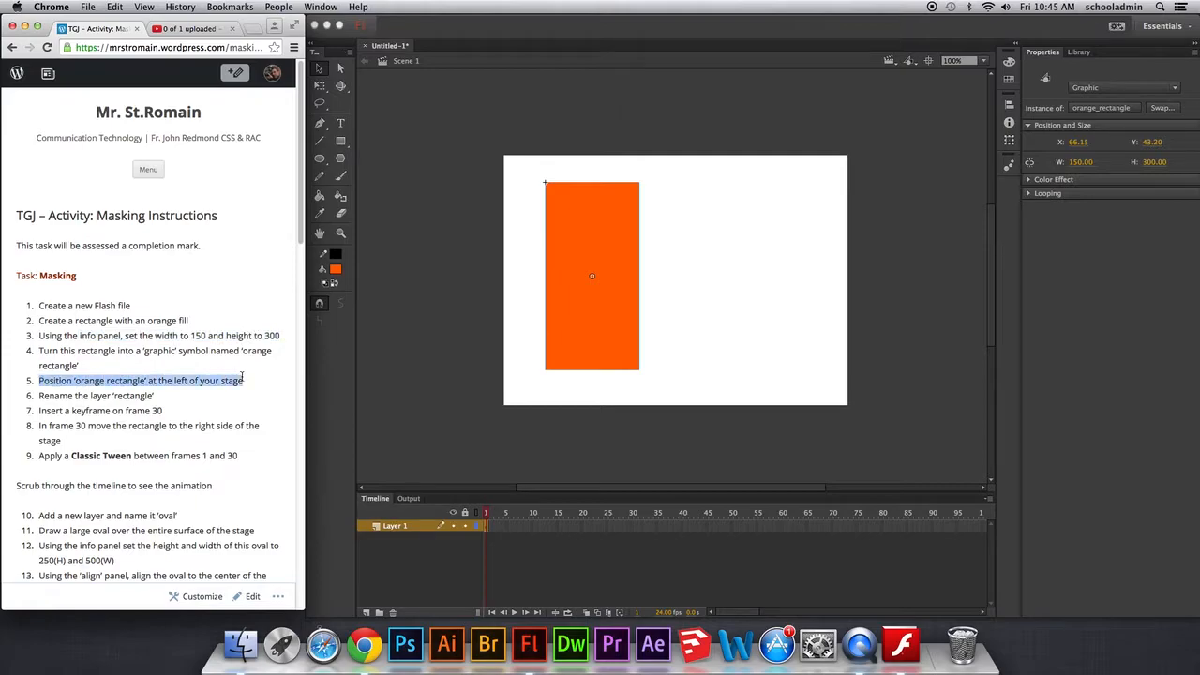
right_click(242, 375)
click(230, 384)
click(552, 242)
drag(552, 242, 526, 213)
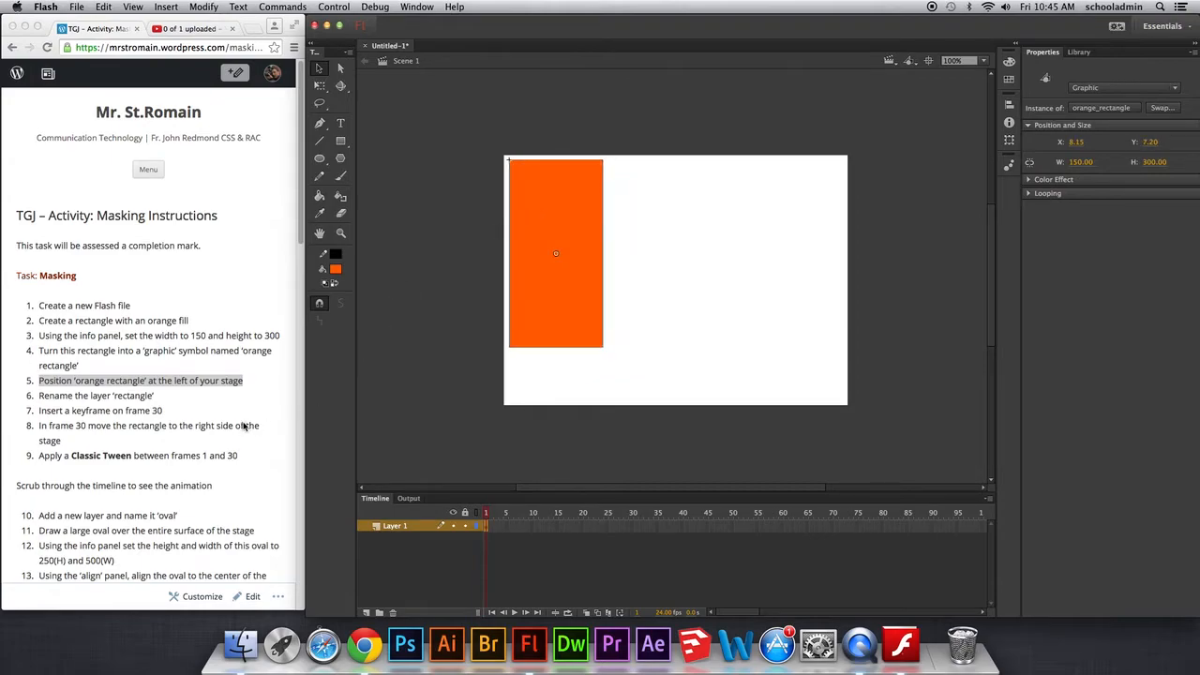
- Rename Layer 1 as rectangle
click(116, 398)
drag(114, 395, 151, 396)
right_click(148, 396)
click(164, 417)
click(395, 527)
double_click(395, 527)
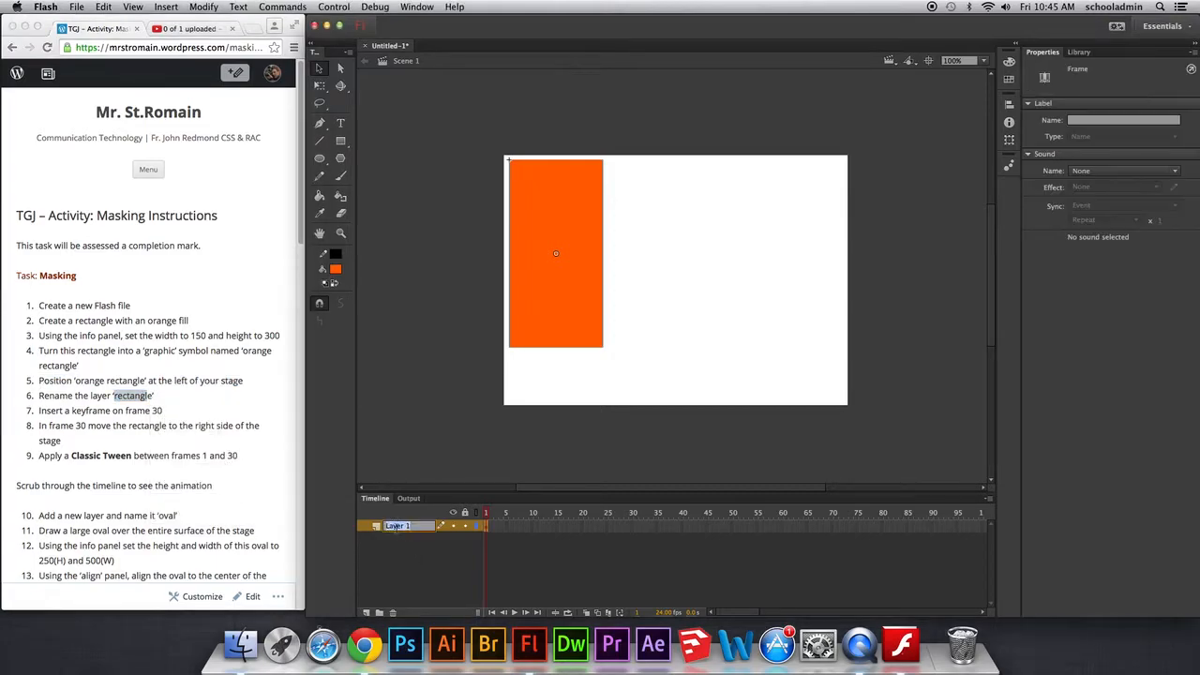
text(rectangle)
key(Return)
- Insert a keyframe at frame 30 of the rectangle layer
drag(39, 412, 193, 406)
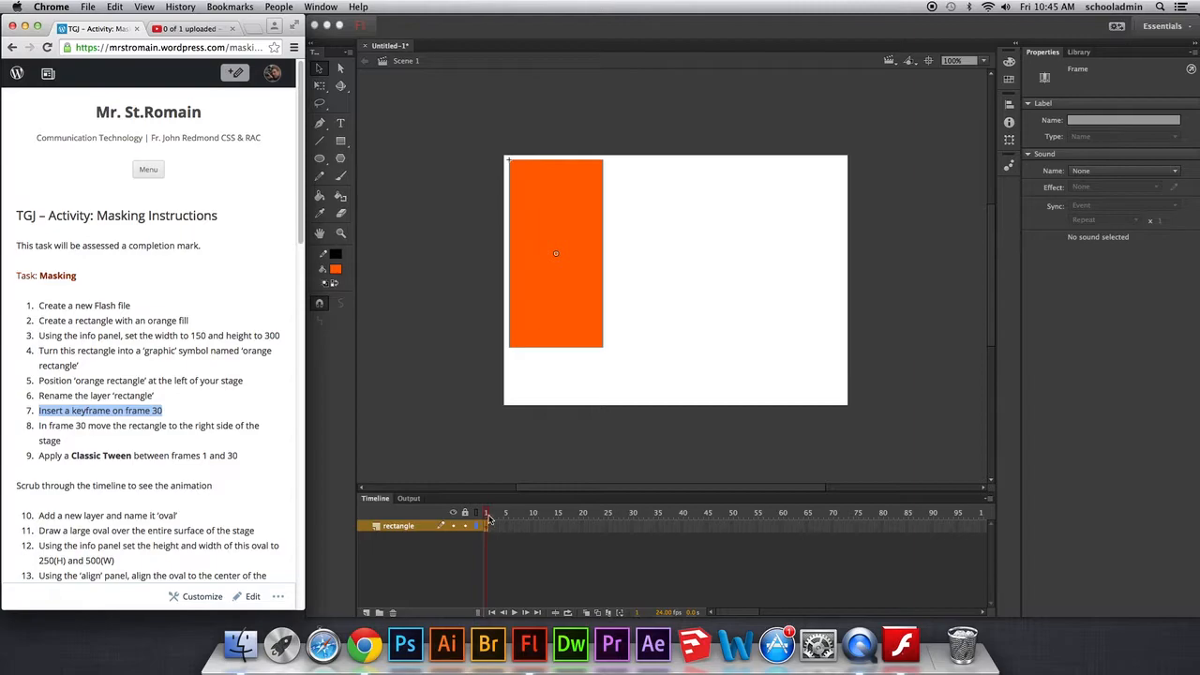
click(631, 530)
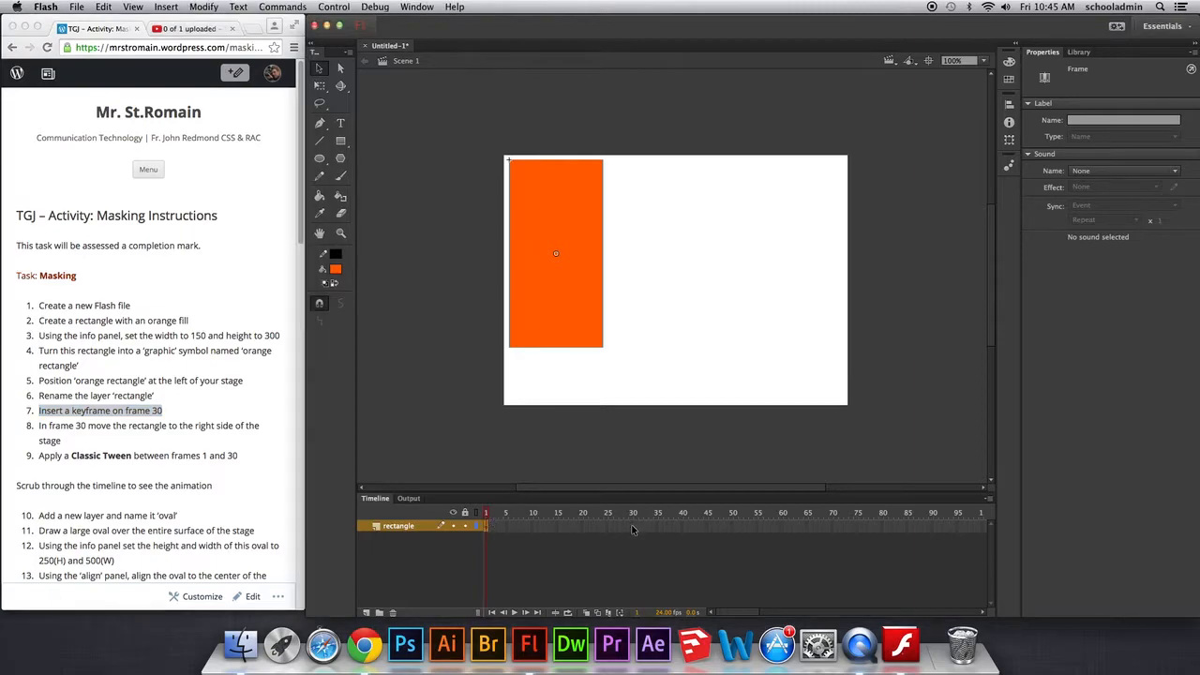
click(631, 530)
right_click(631, 530)
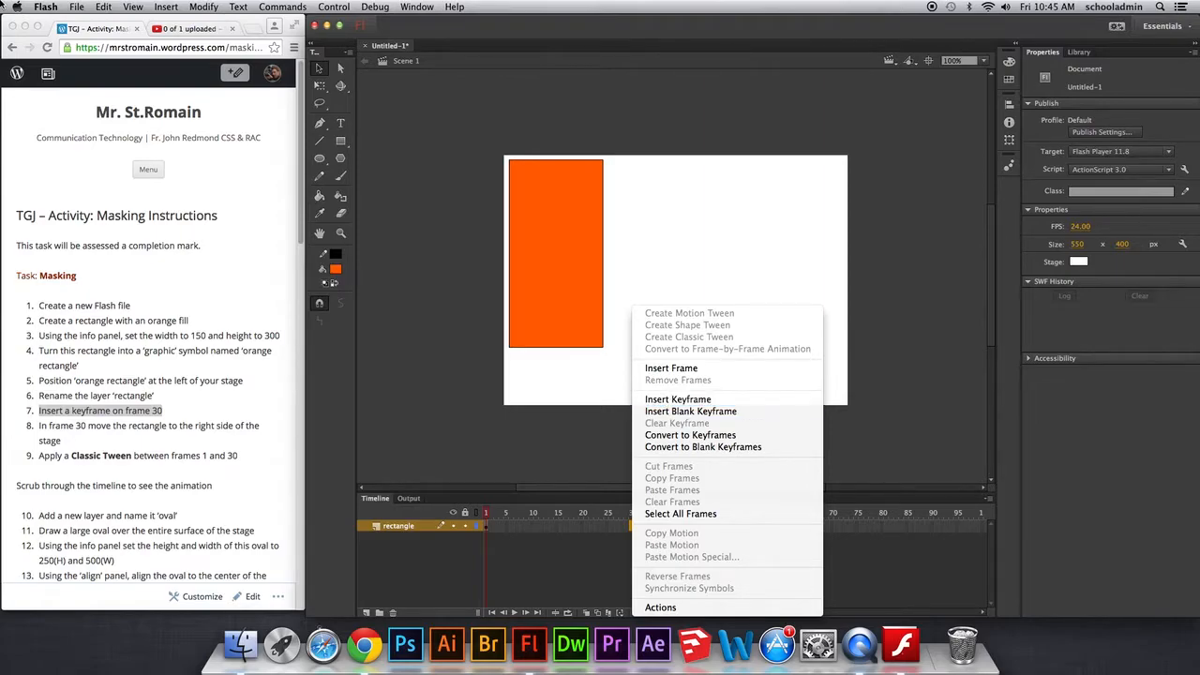
click(165, 8)
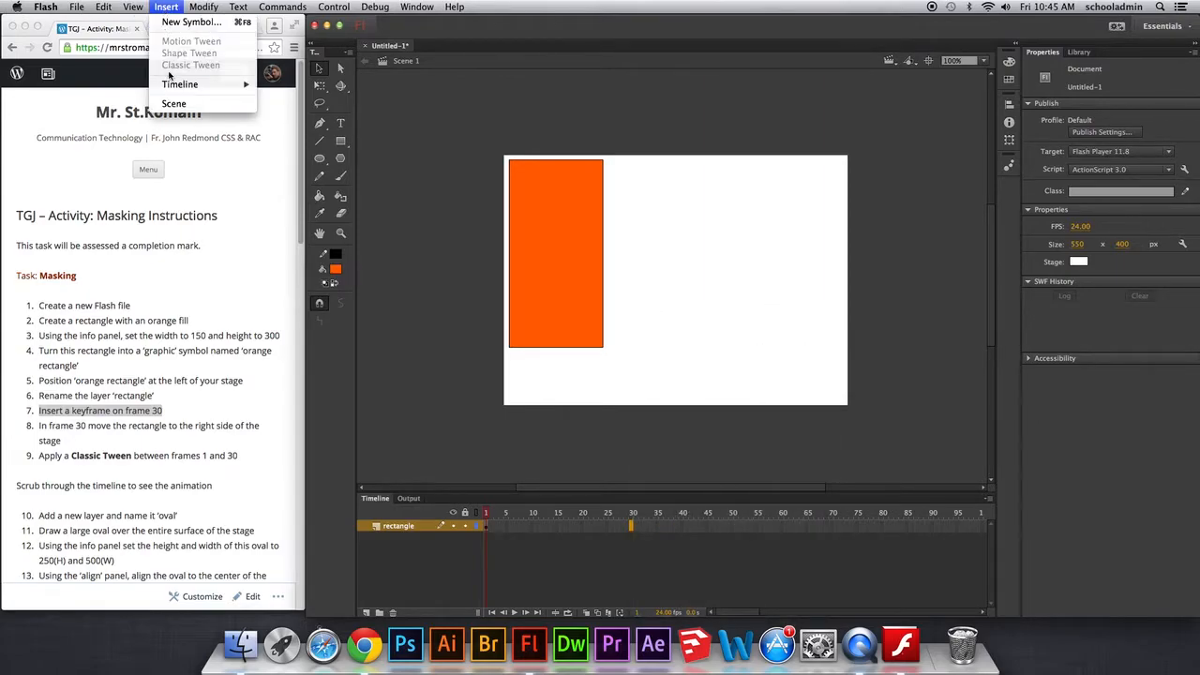
mouse_move(234, 85)
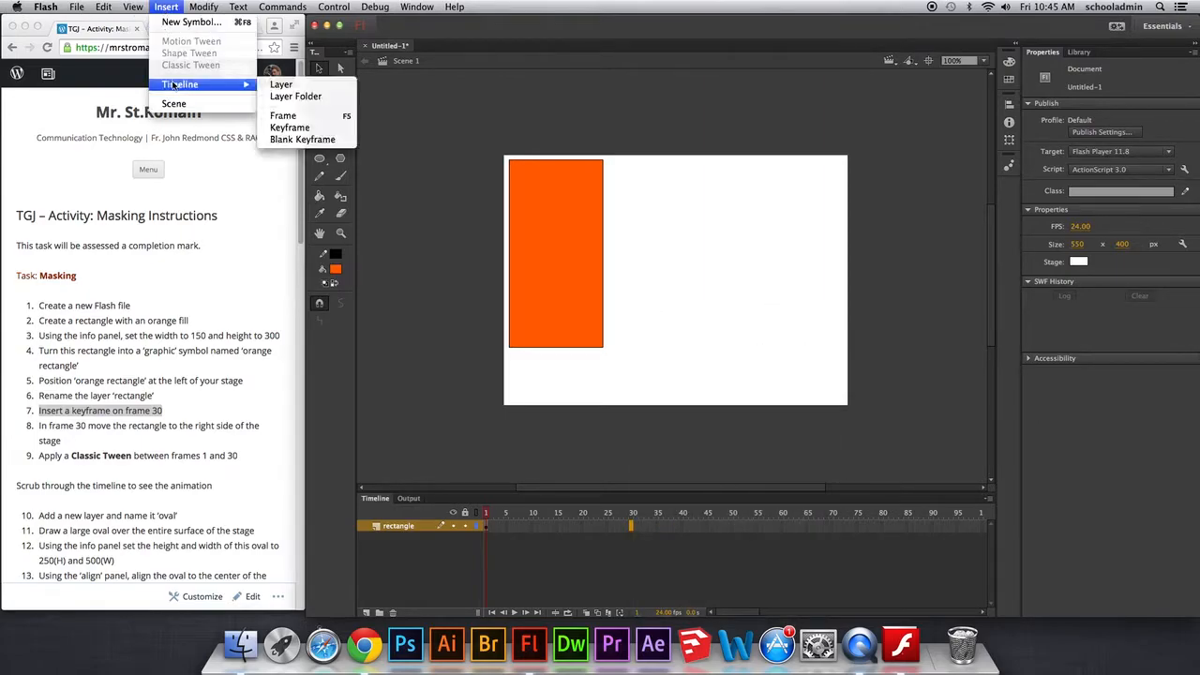
click(321, 128)
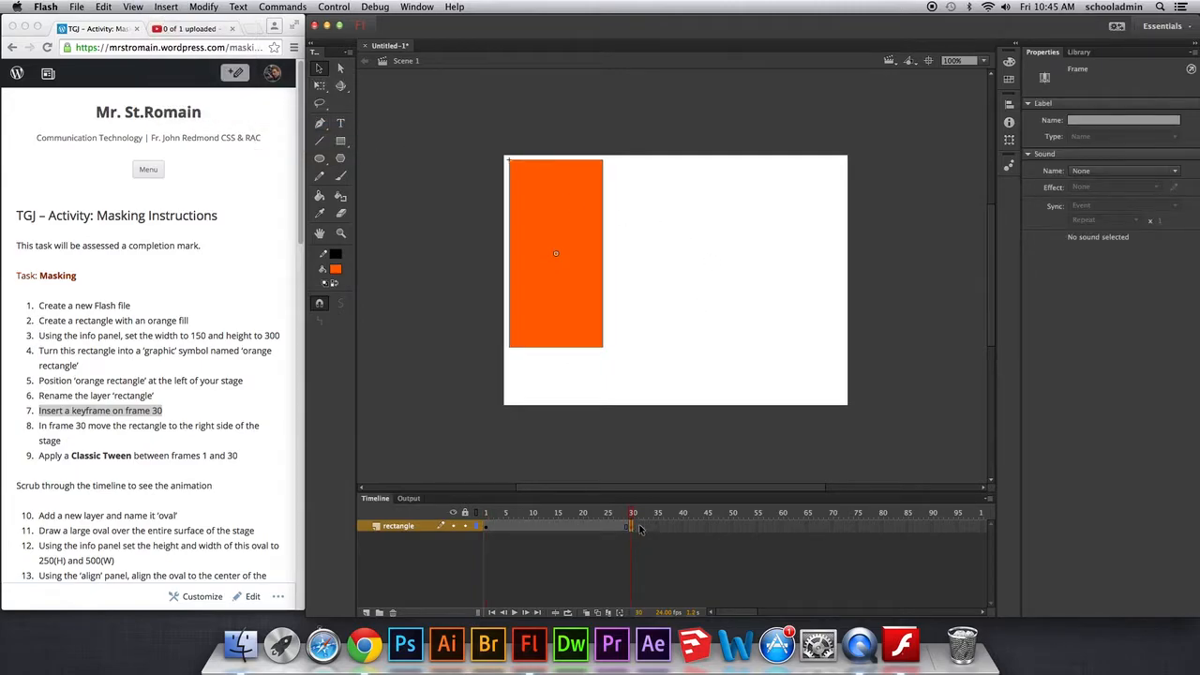
- In frame 30, move the orange rectangle straight across to the stage's right side, at about X 391, Y 7
click(39, 426)
drag(39, 426, 249, 422)
double_click(224, 426)
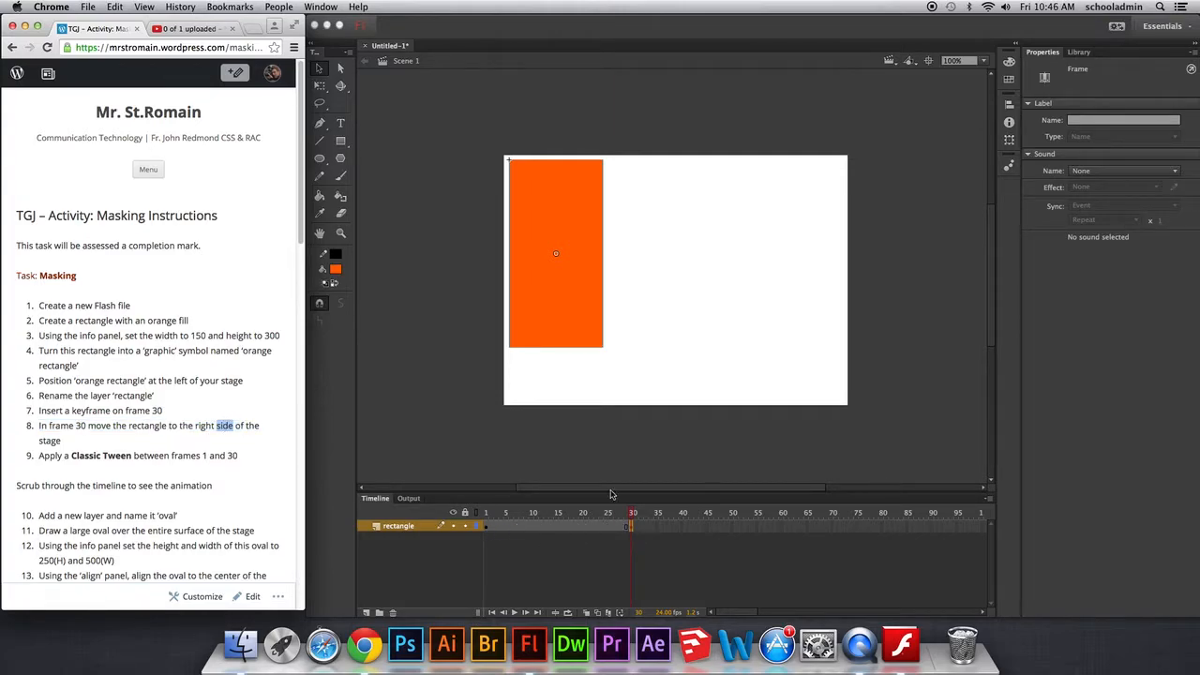
click(556, 309)
drag(589, 310, 815, 301)
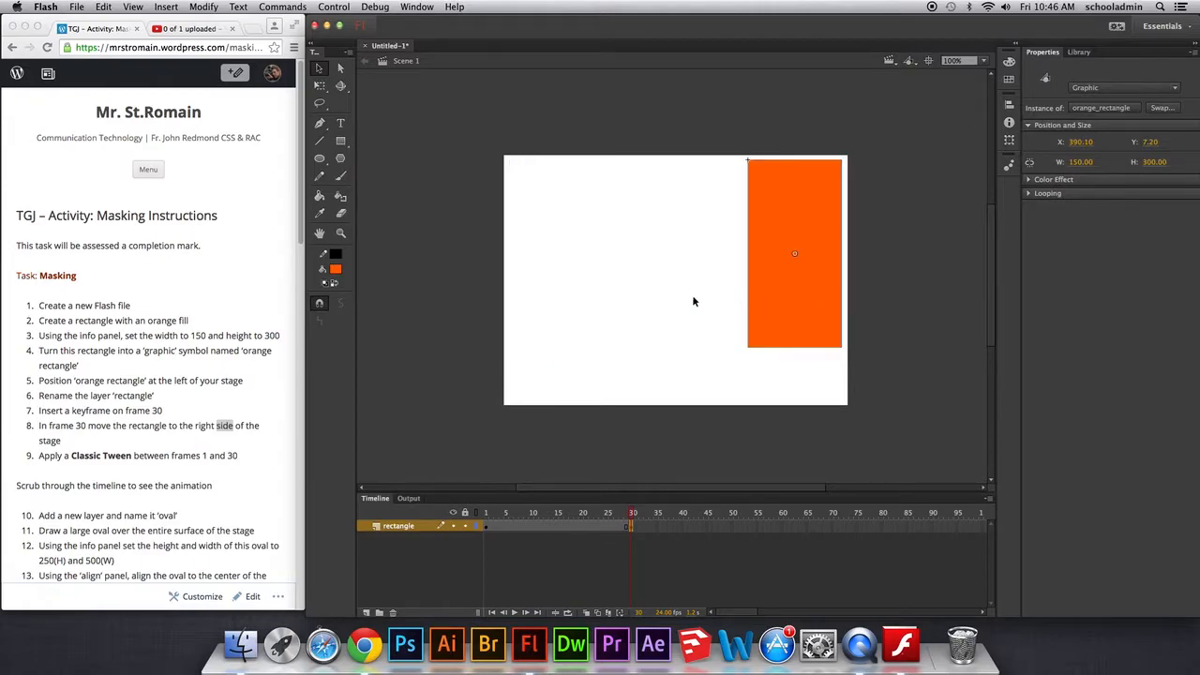
key(super+z)
drag(569, 241, 813, 218)
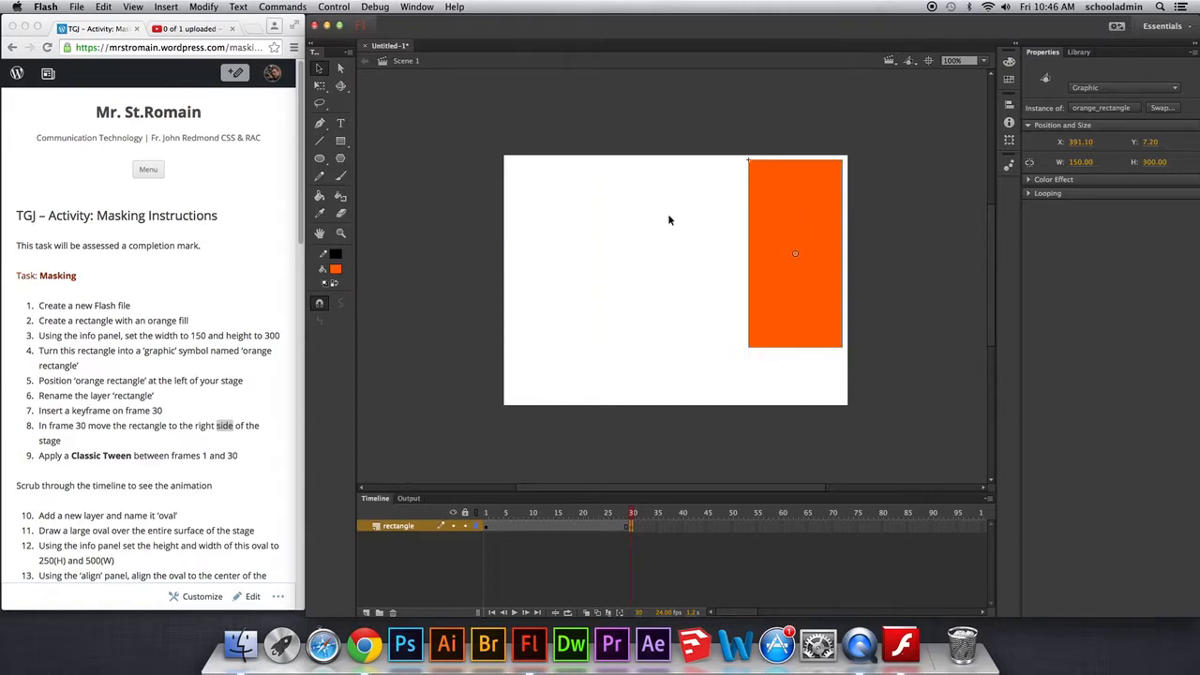
- Apply a classic tween between frames 1 and 30 of the rectangle layer
click(105, 430)
drag(39, 455, 242, 457)
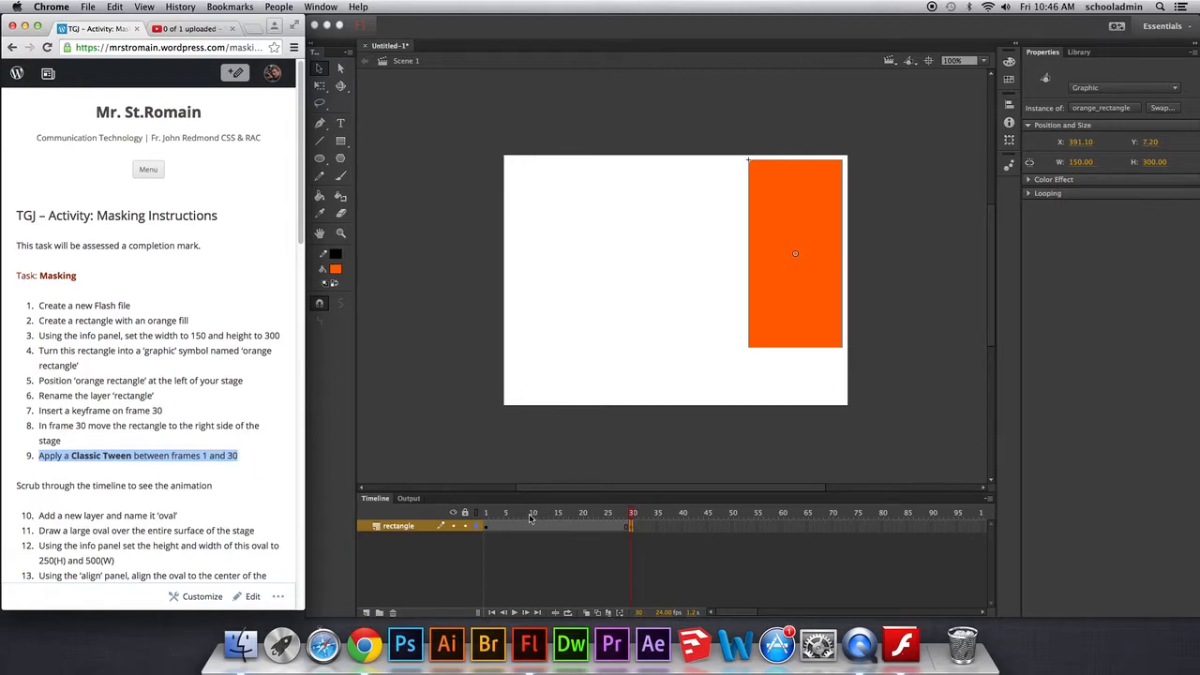
right_click(560, 528)
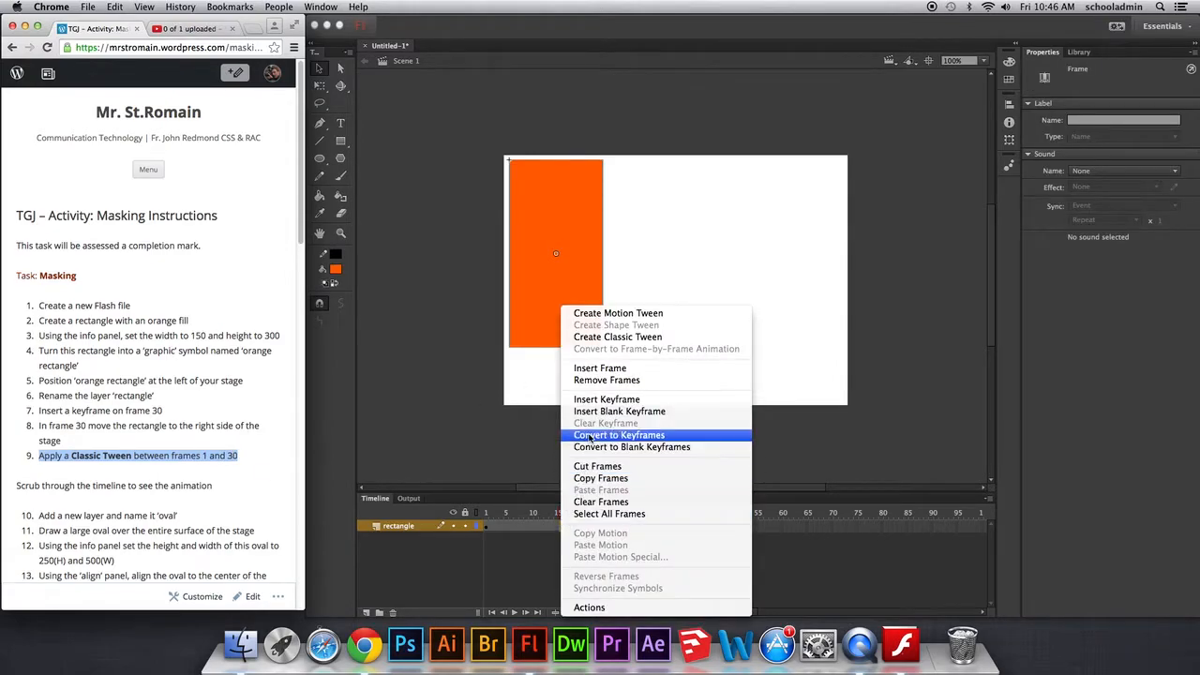
click(642, 338)
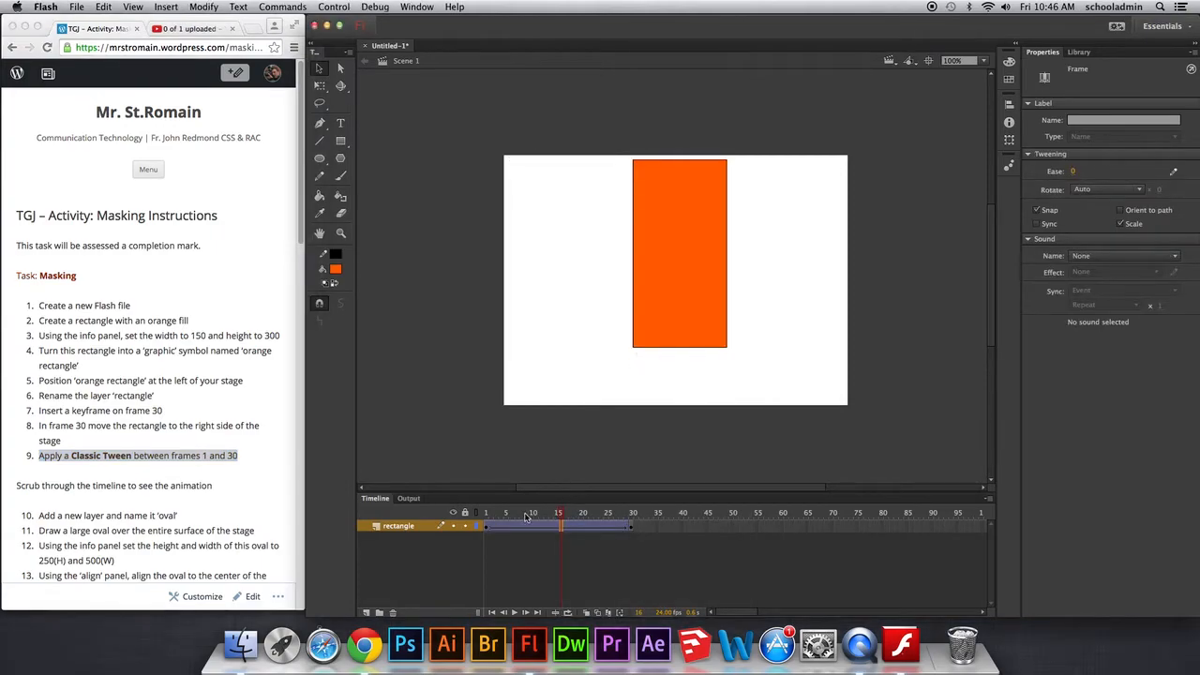
- Scrub through the timeline to preview the rectangle moving across the stage, and bring the next activity instructions into view
mouse_move(525, 516)
mouse_down()
mouse_move(496, 514)
mouse_move(613, 514)
mouse_move(492, 512)
mouse_move(611, 514)
mouse_move(521, 513)
mouse_up()
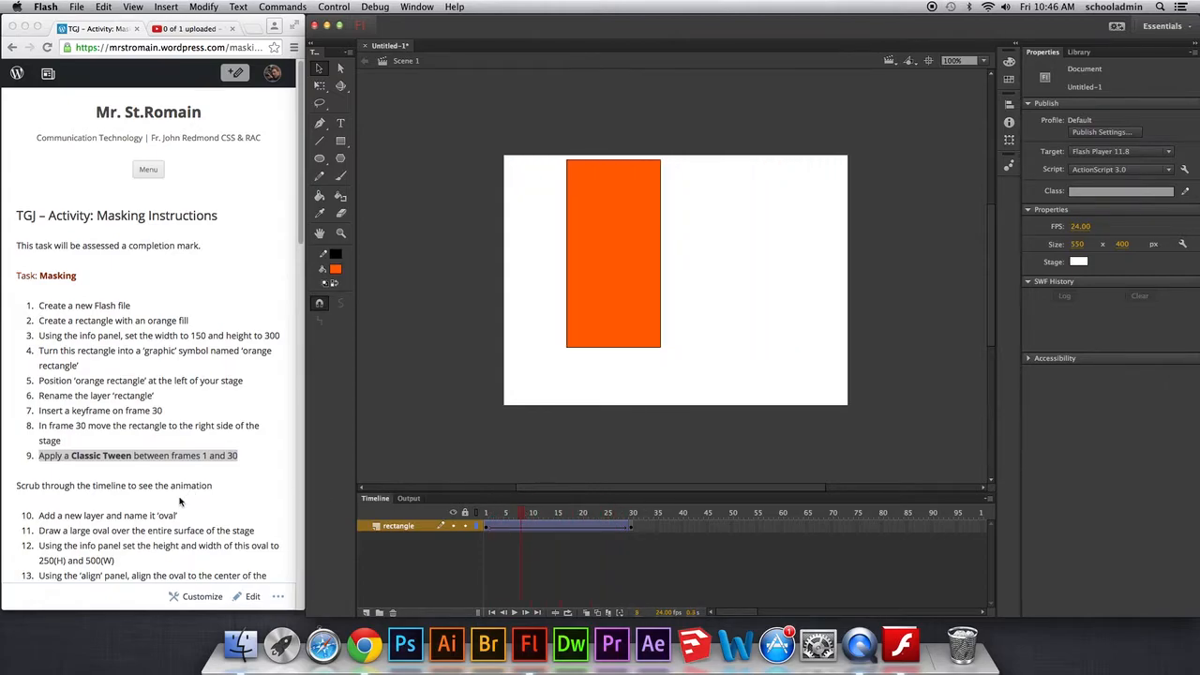
click(147, 494)
drag(29, 486, 225, 476)
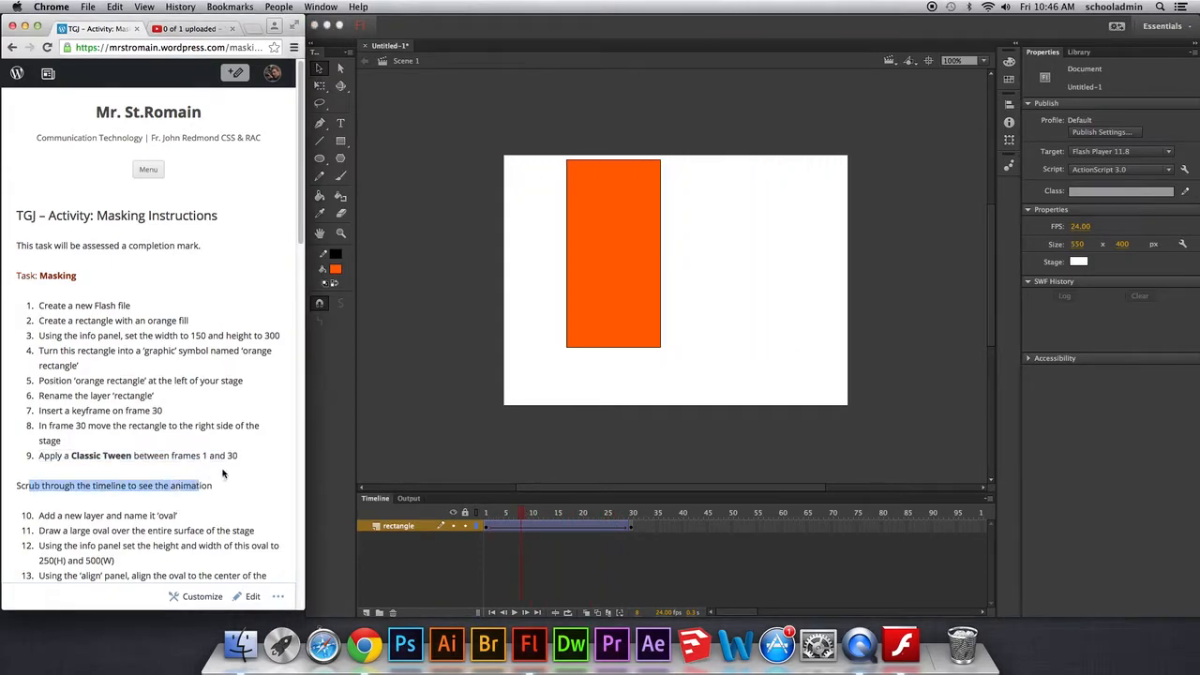
scroll(224, 466, down, 1)
scroll(225, 466, down, 5)
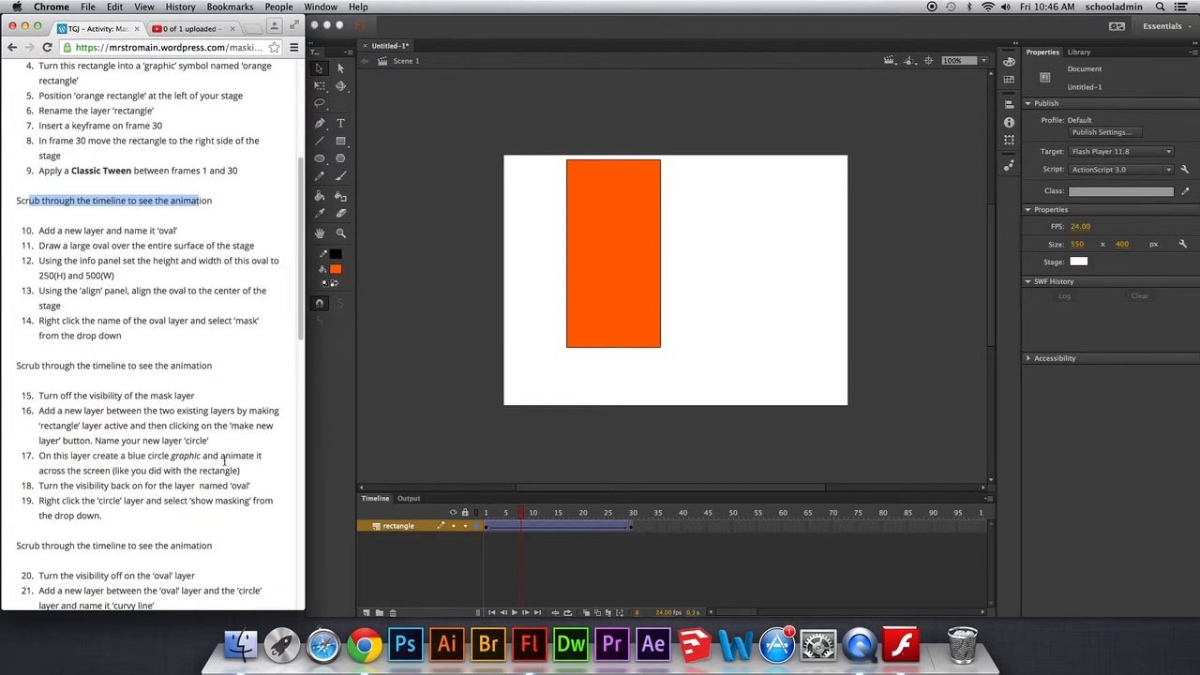
click(516, 517)
drag(516, 514, 622, 514)
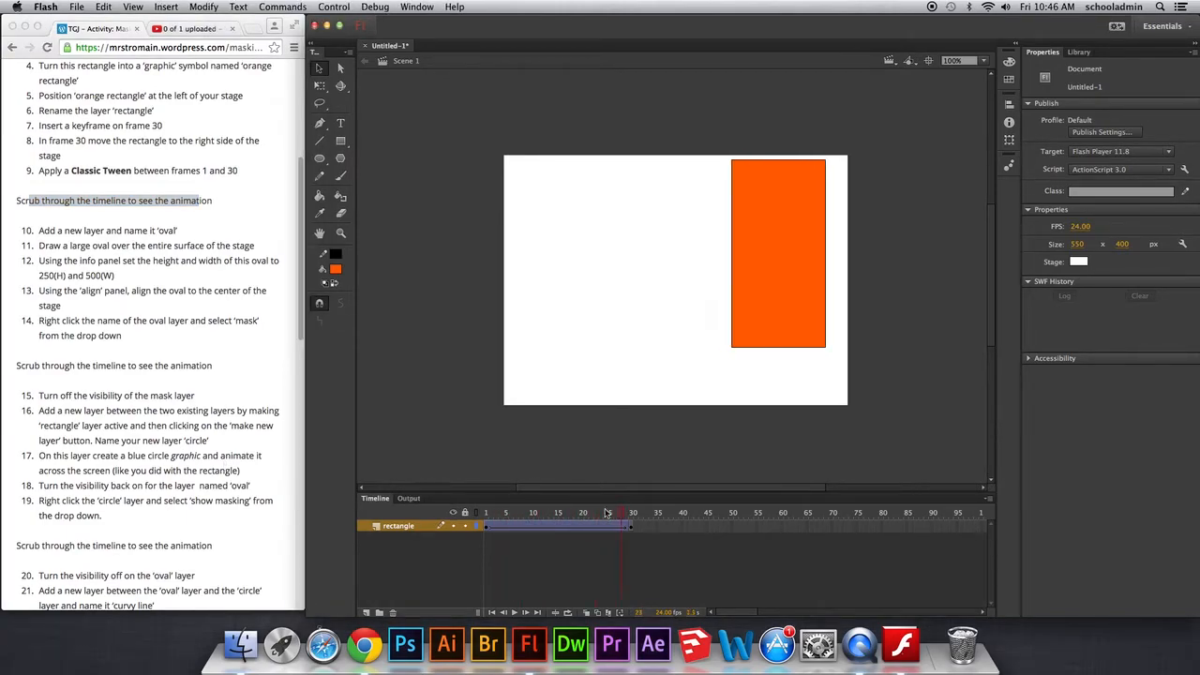
- Add a new layer above the rectangle layer and name it oval
click(112, 208)
drag(38, 229, 184, 229)
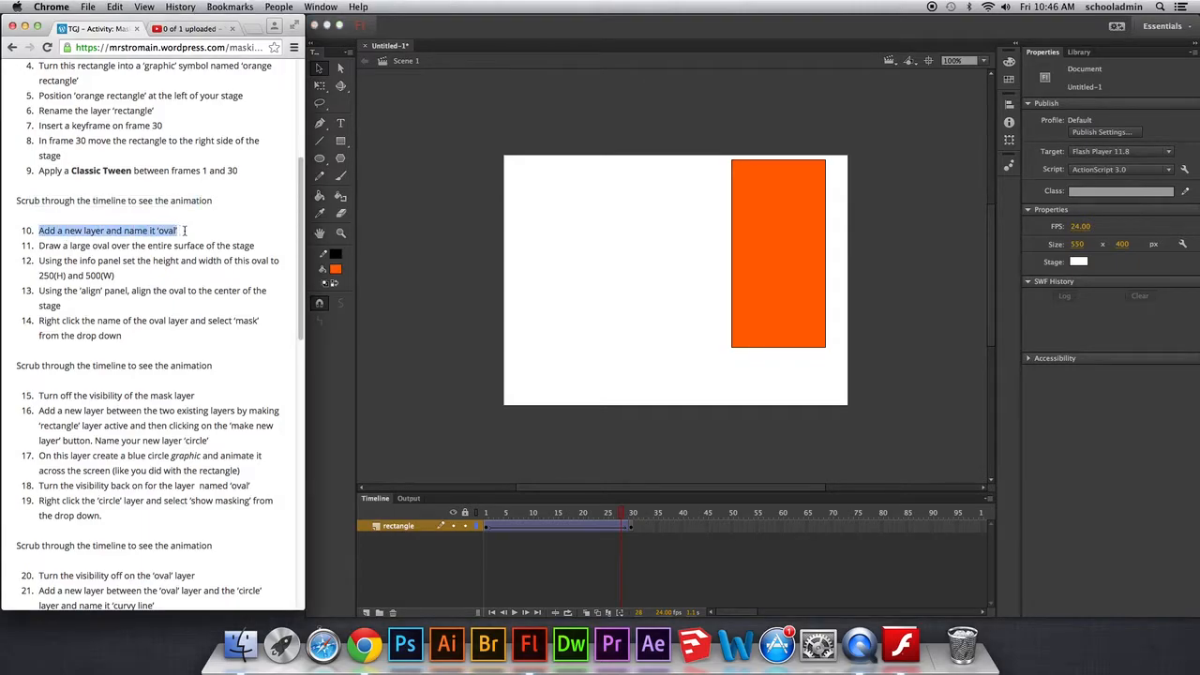
click(366, 614)
click(366, 614)
click(395, 526)
double_click(395, 527)
text(o)
key(Return)
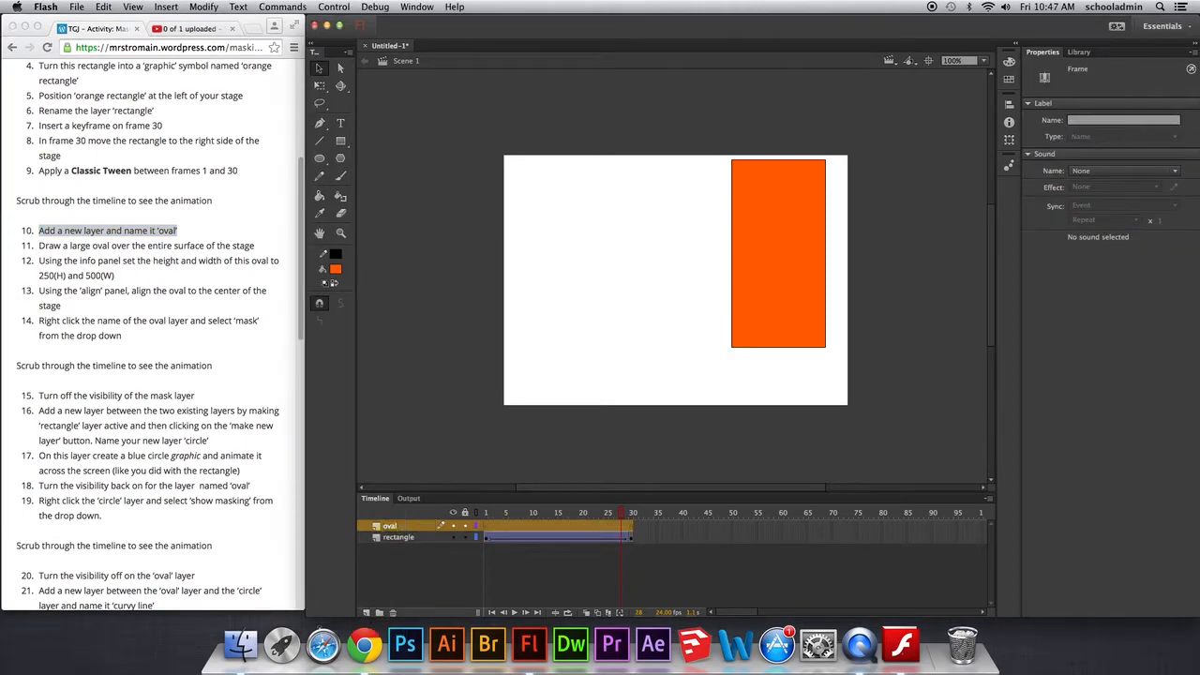
- On the oval layer, draw a large orange oval about 500 px wide and 272 px high across the stage with the Oval tool
click(76, 257)
click(42, 245)
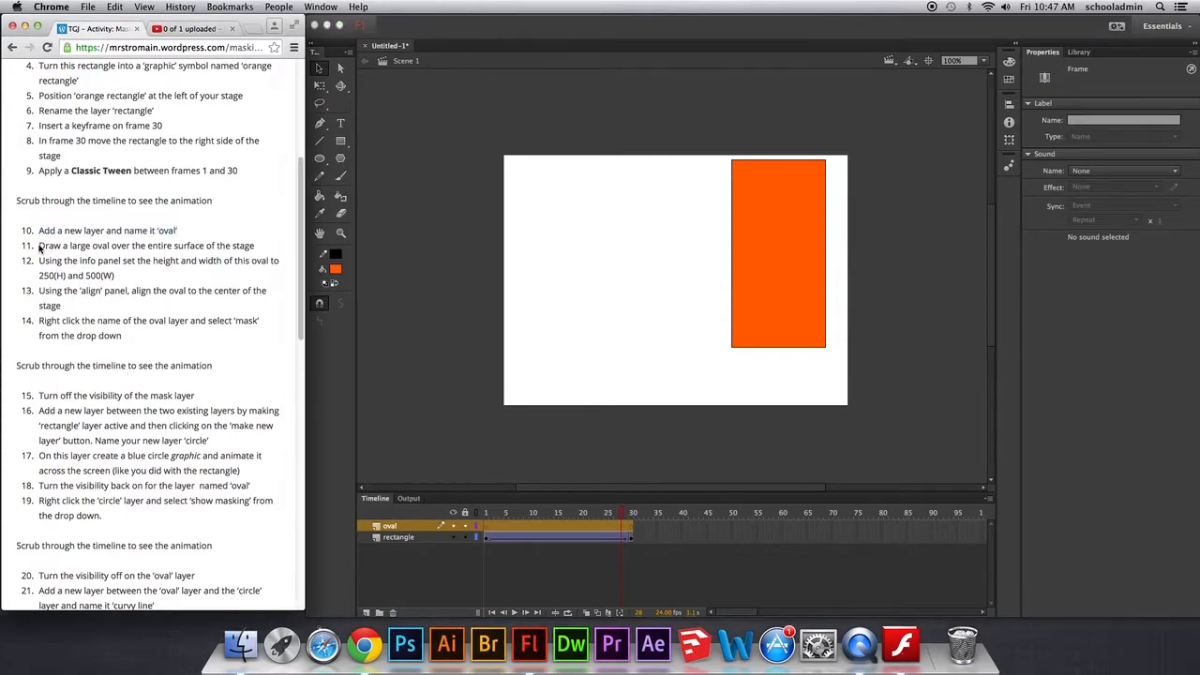
drag(41, 245, 261, 257)
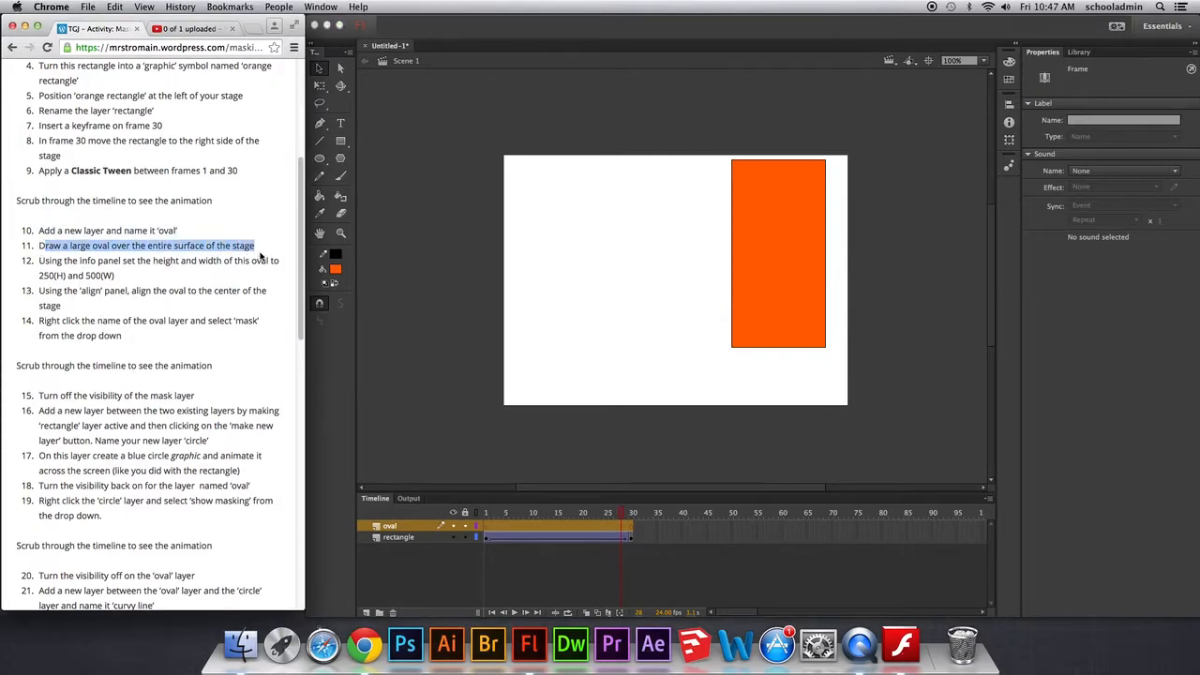
click(319, 160)
click(320, 160)
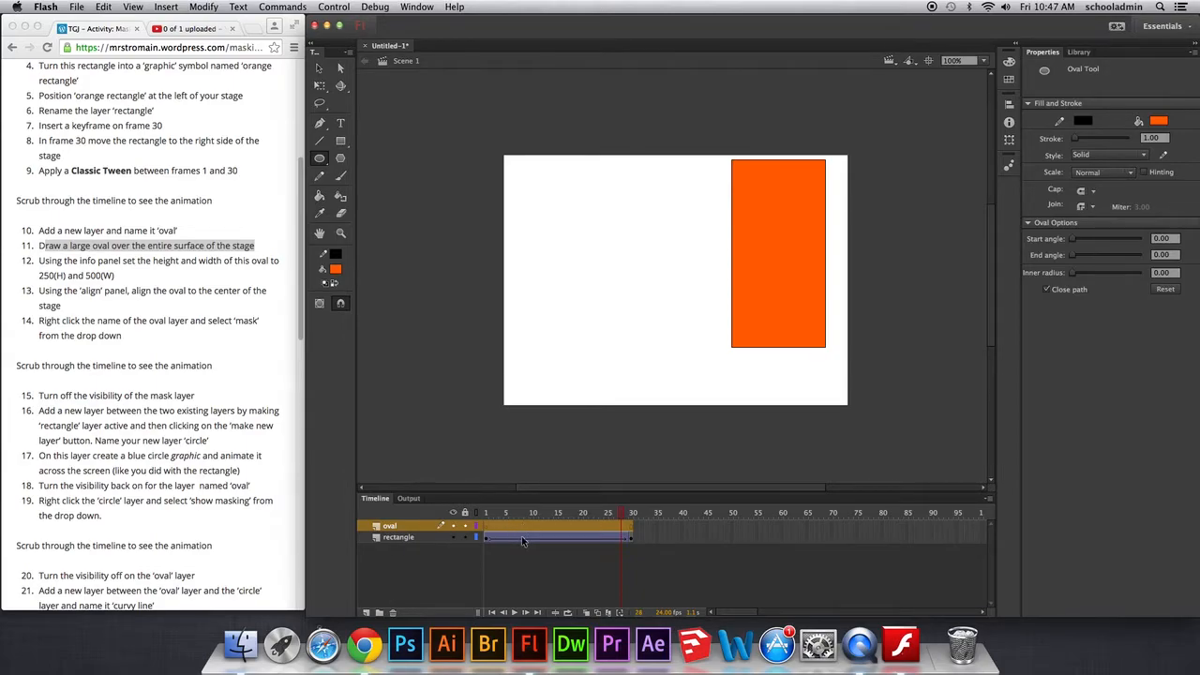
click(433, 542)
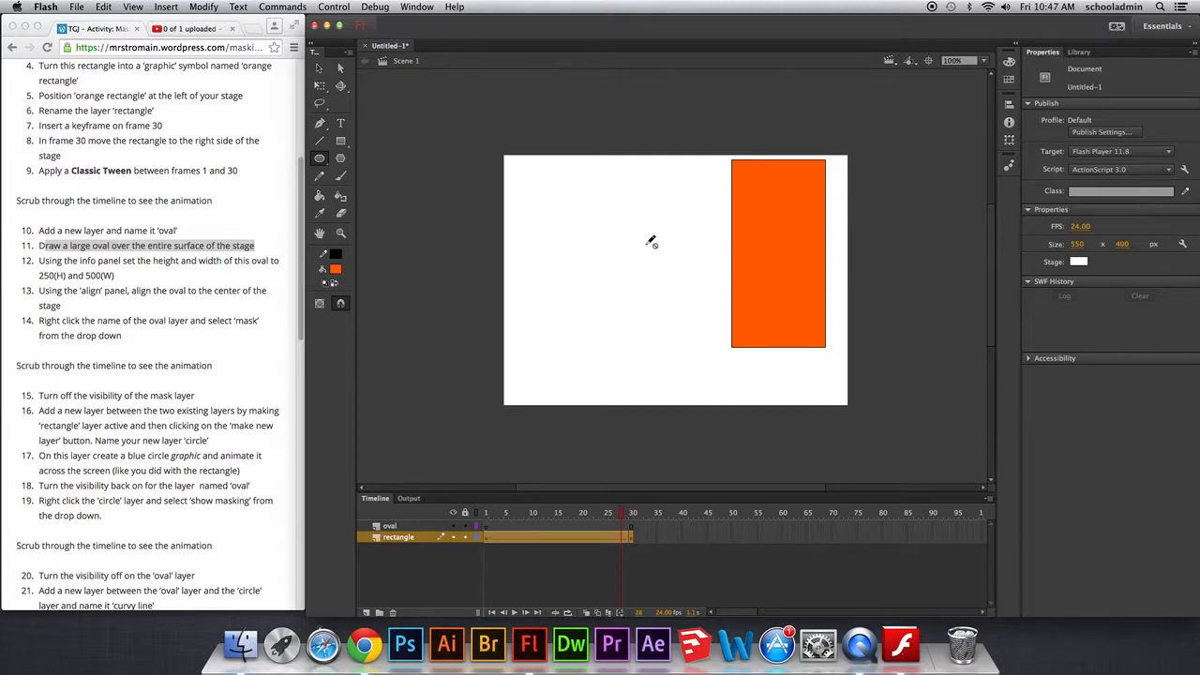
click(633, 540)
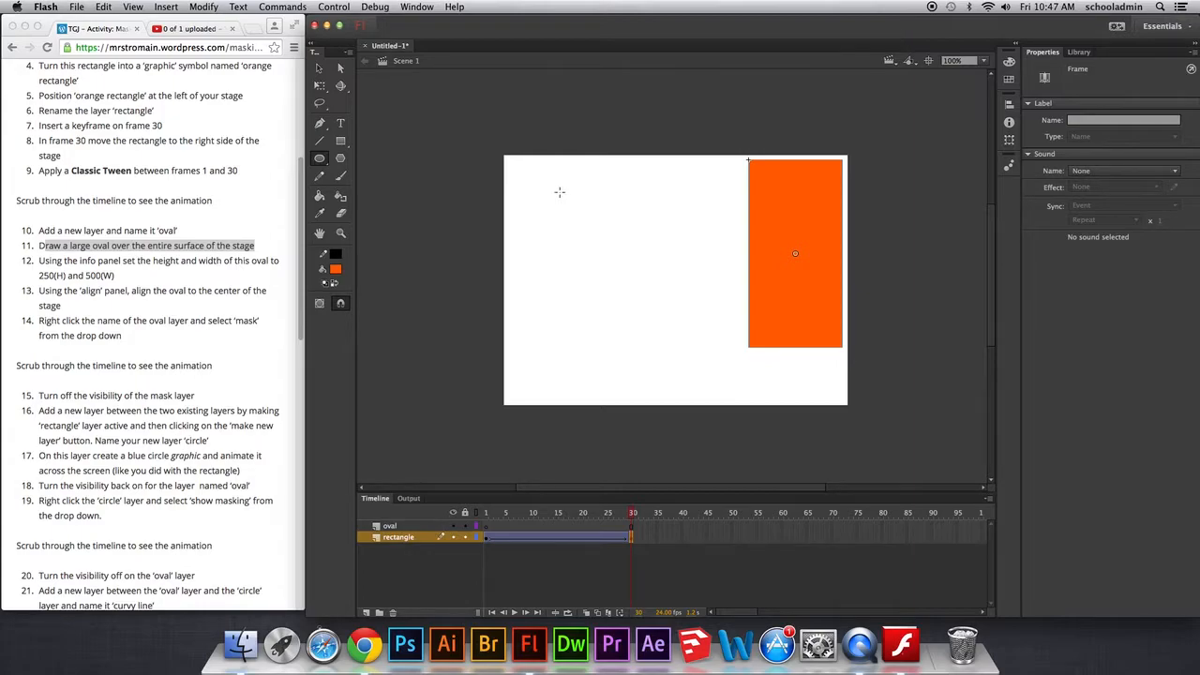
click(486, 538)
click(634, 541)
click(390, 527)
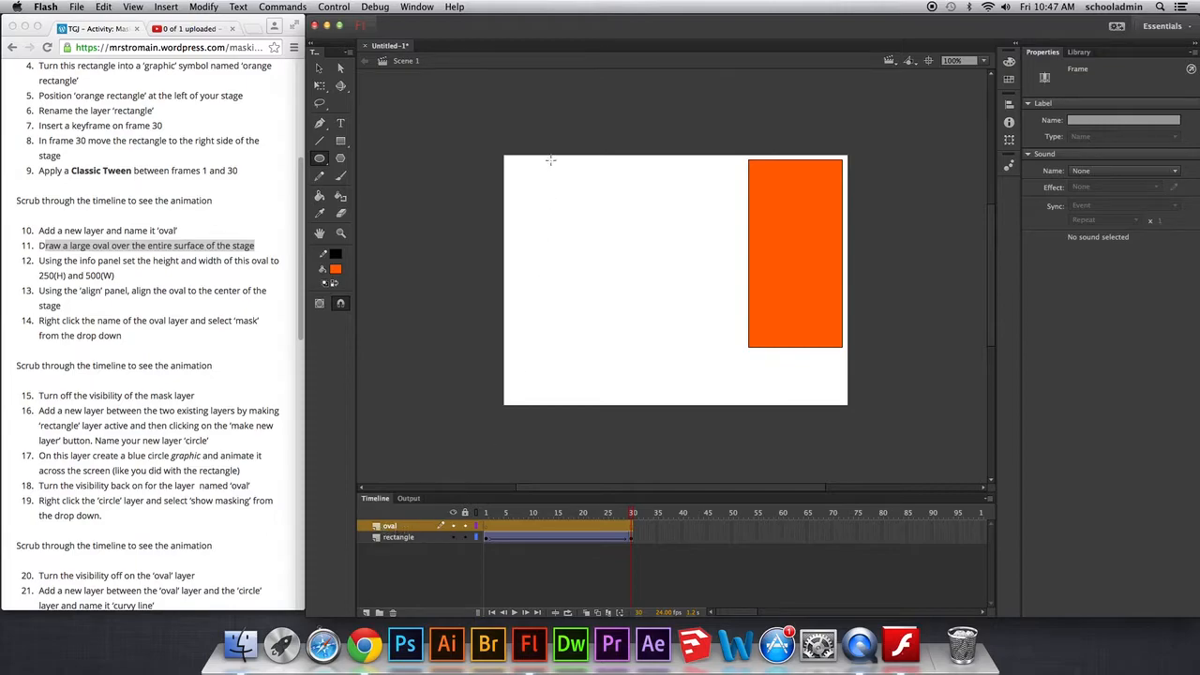
drag(521, 185, 608, 229)
mouse_move(710, 277)
mouse_down()
mouse_move(829, 337)
mouse_move(834, 356)
mouse_up()
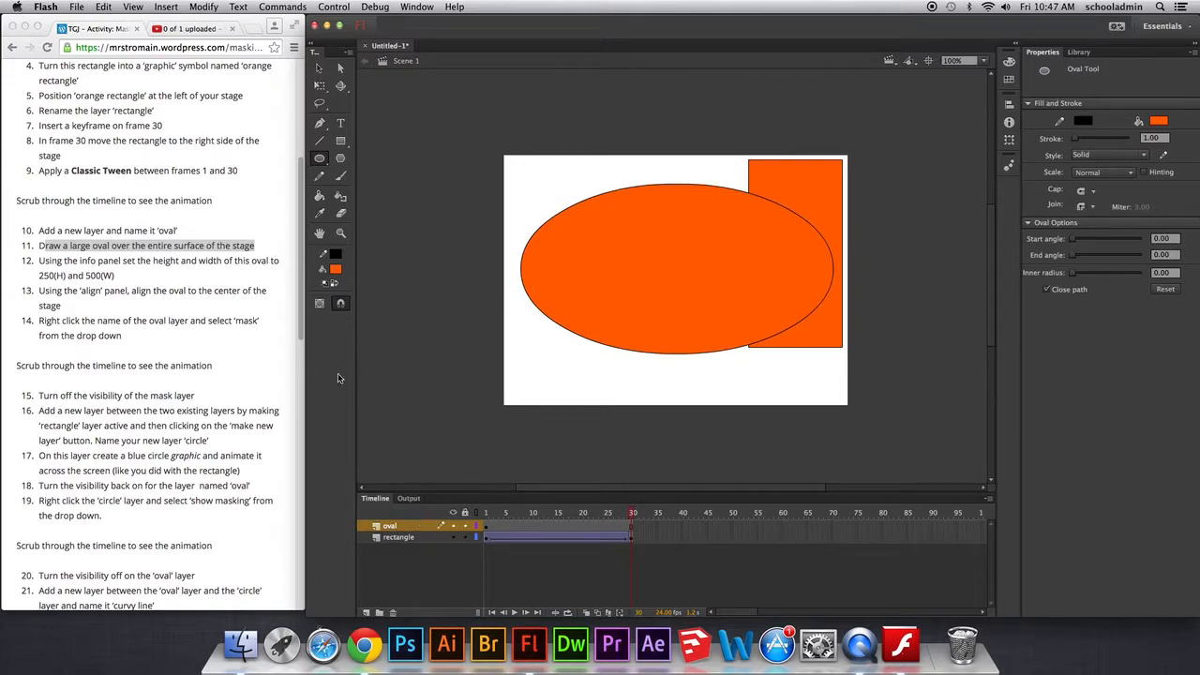
- Select the whole oval, fill and outline, and set its height to 250
click(96, 241)
drag(39, 260, 135, 277)
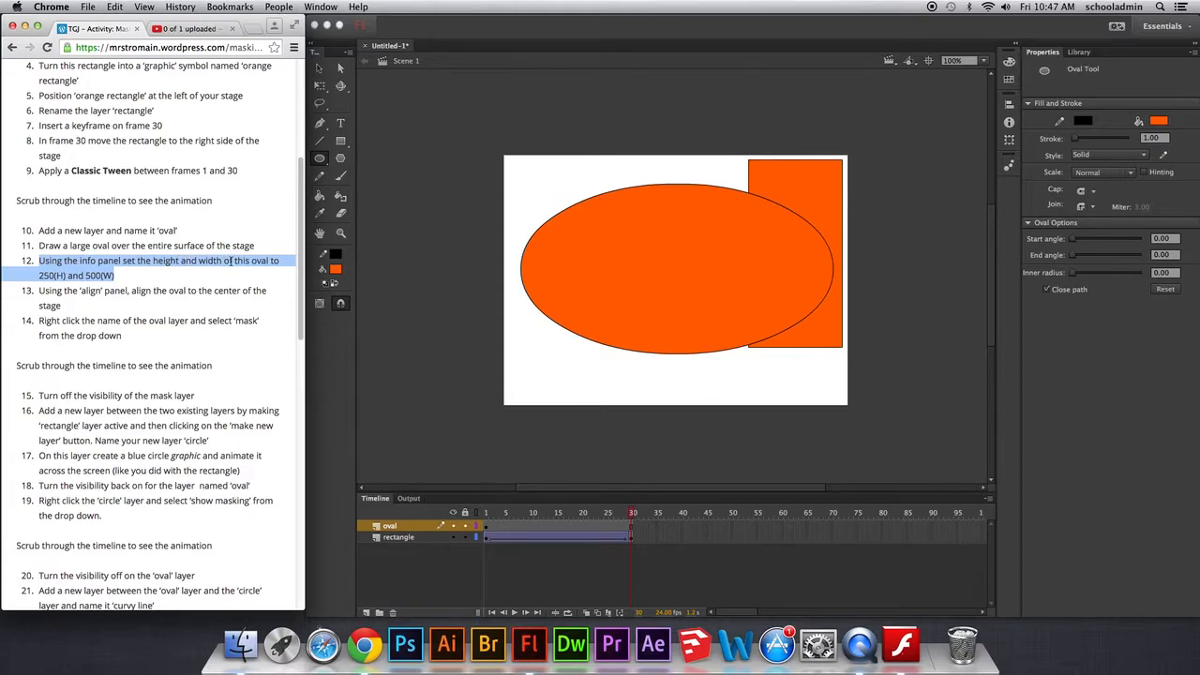
click(41, 276)
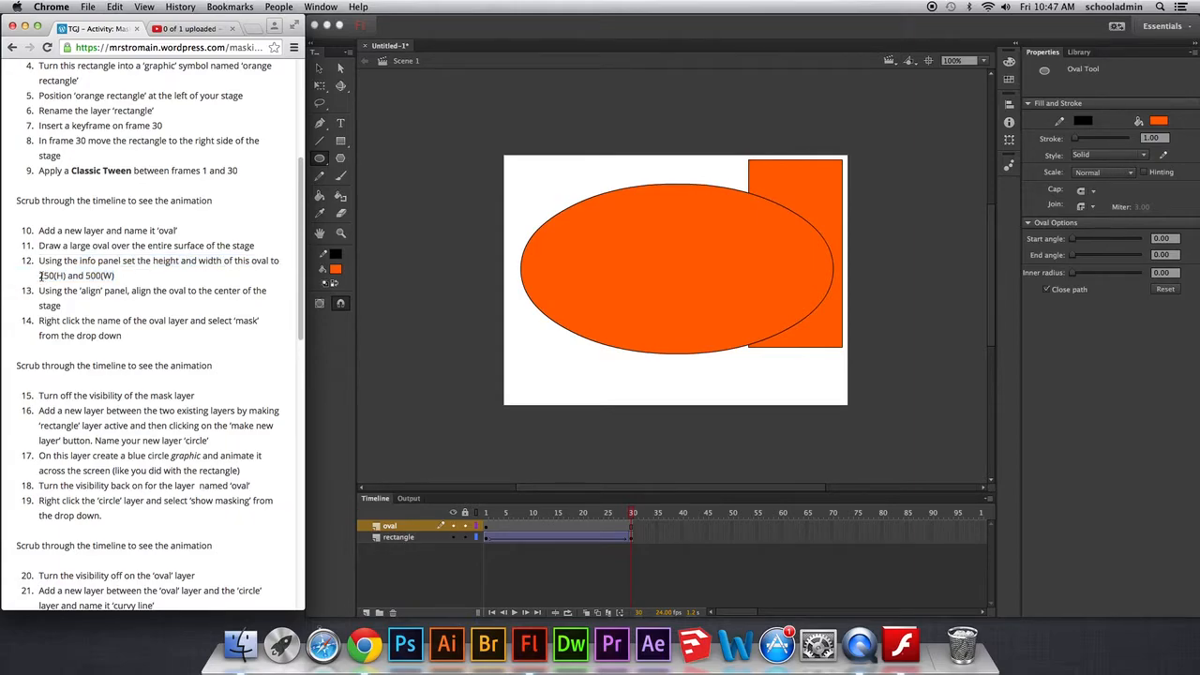
drag(87, 276, 113, 275)
click(112, 275)
click(320, 68)
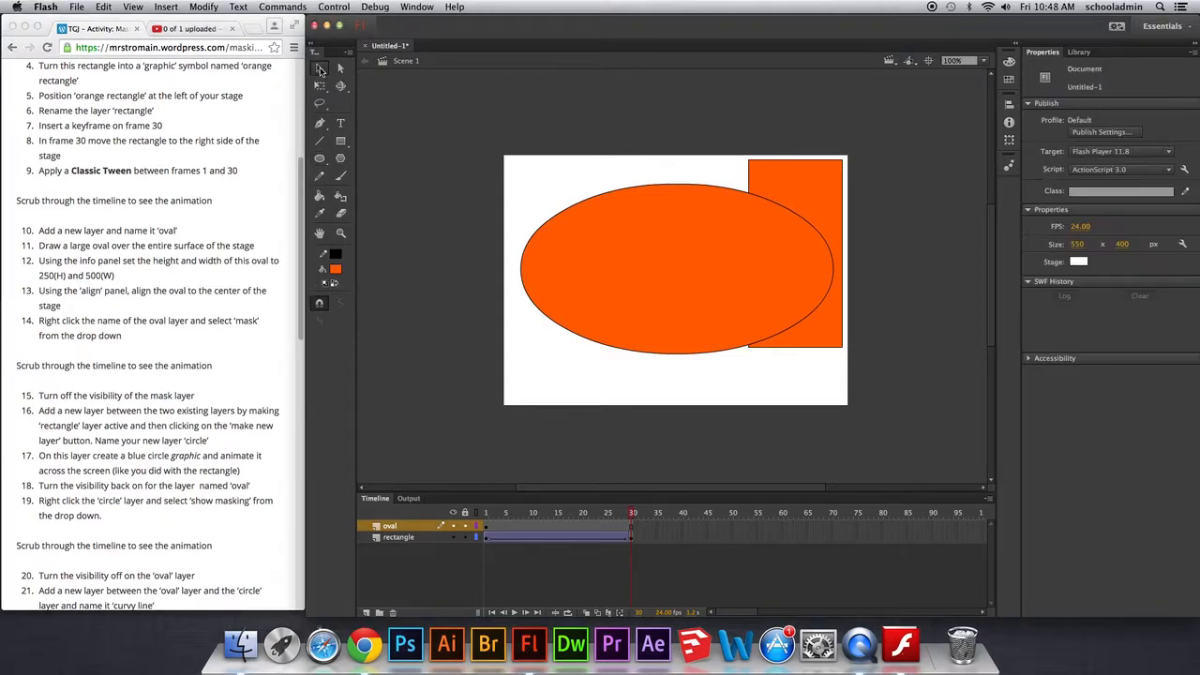
double_click(681, 266)
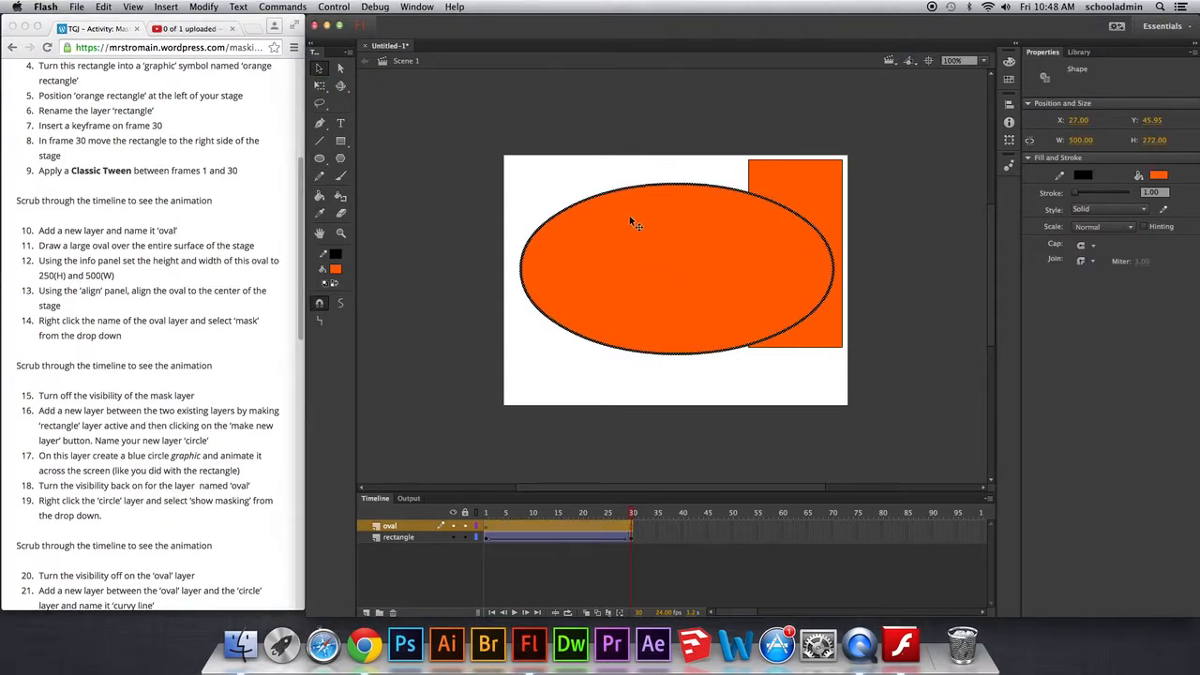
click(1156, 141)
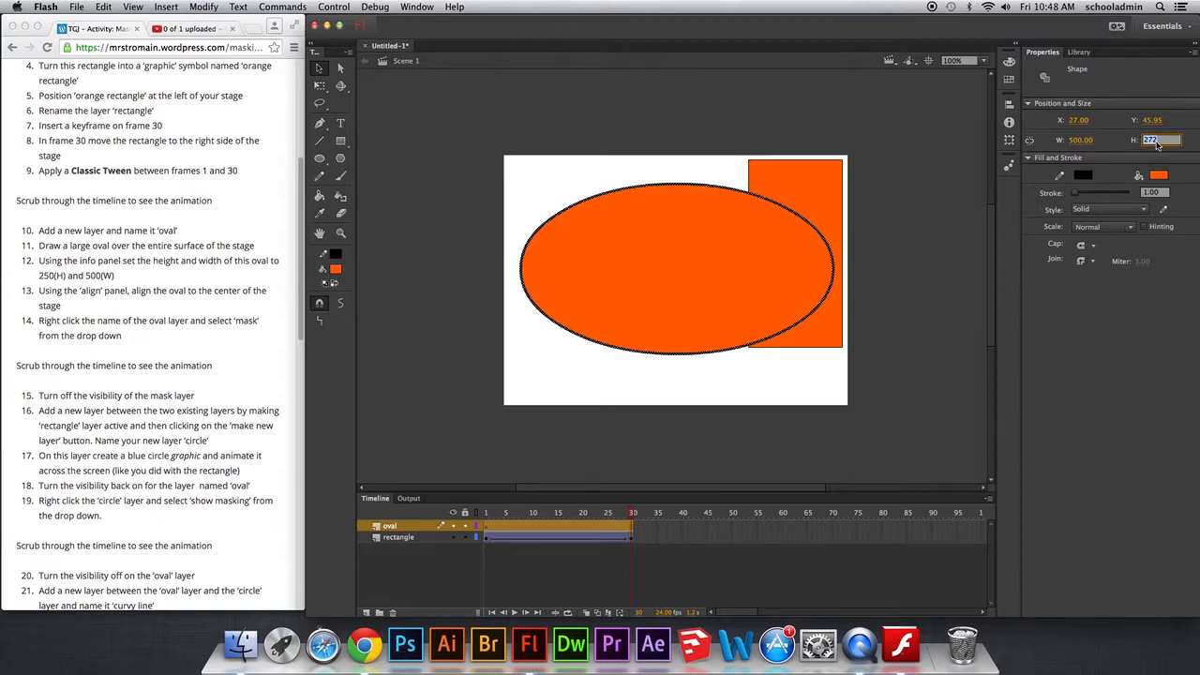
click(1074, 120)
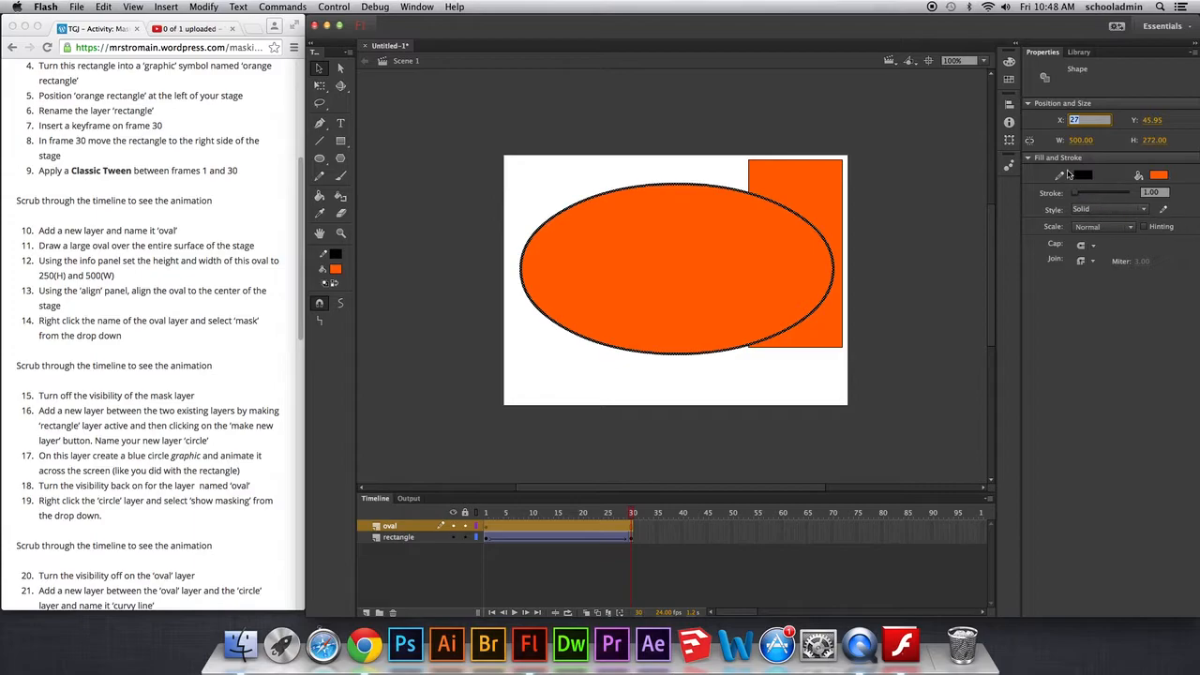
click(1152, 141)
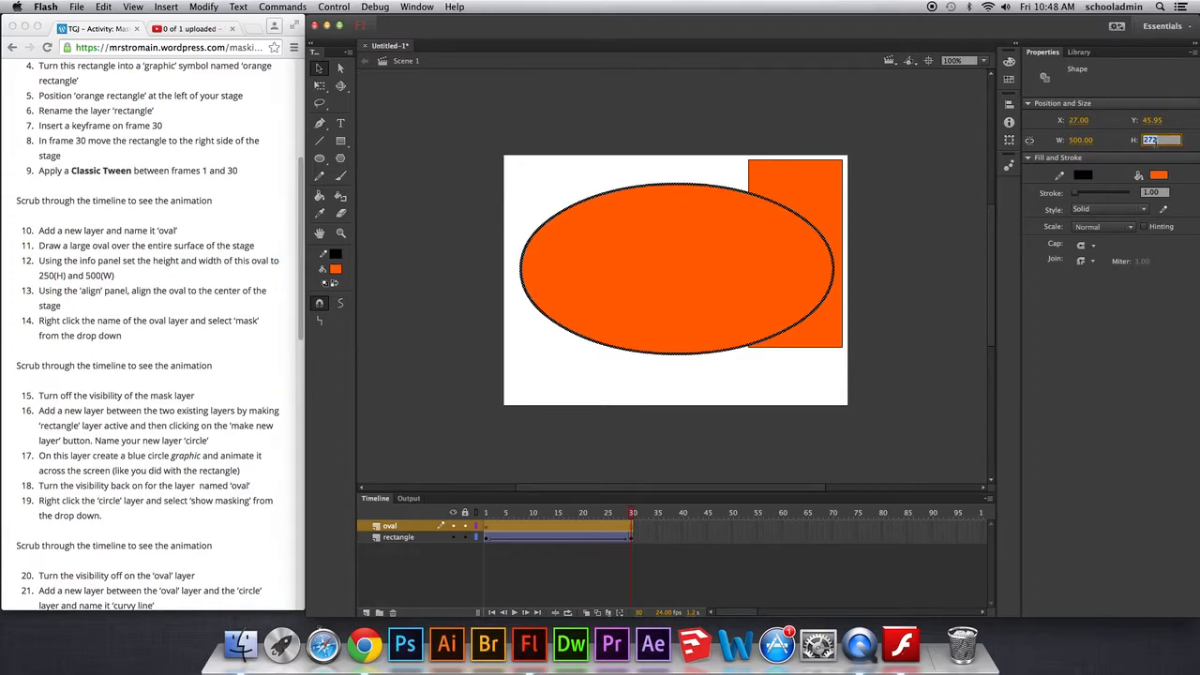
text(250)
key(Return)
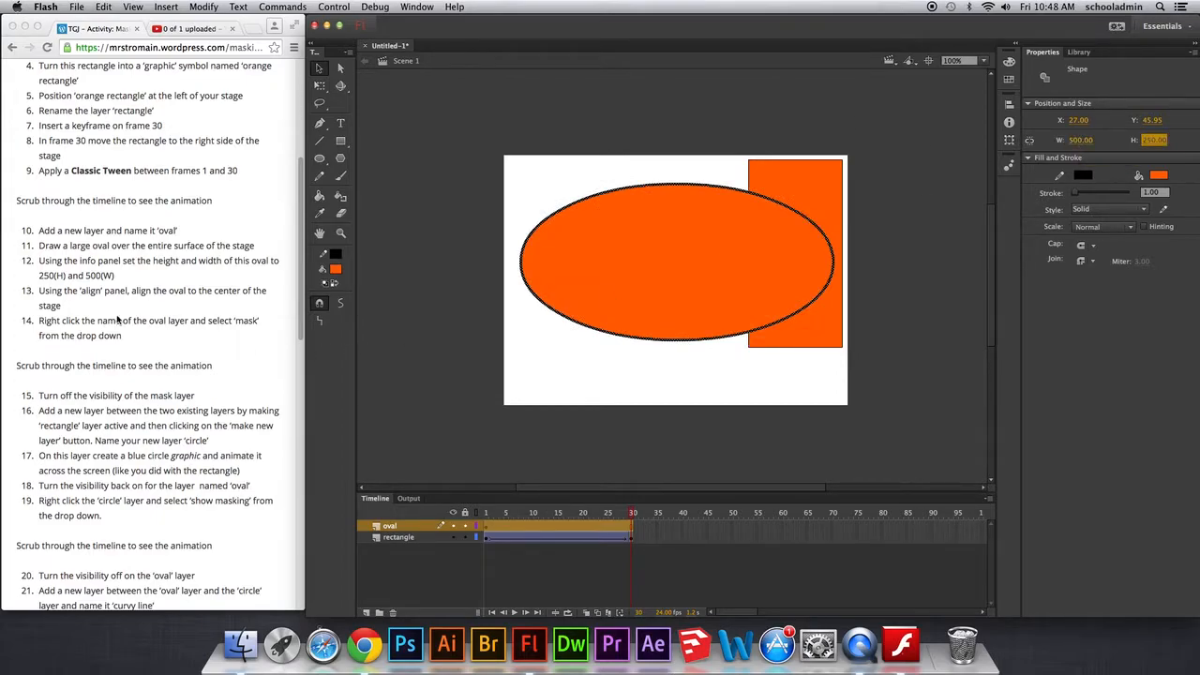
- Enable Align to stage and center the oval horizontally and vertically on the stage
click(55, 293)
drag(53, 292, 123, 300)
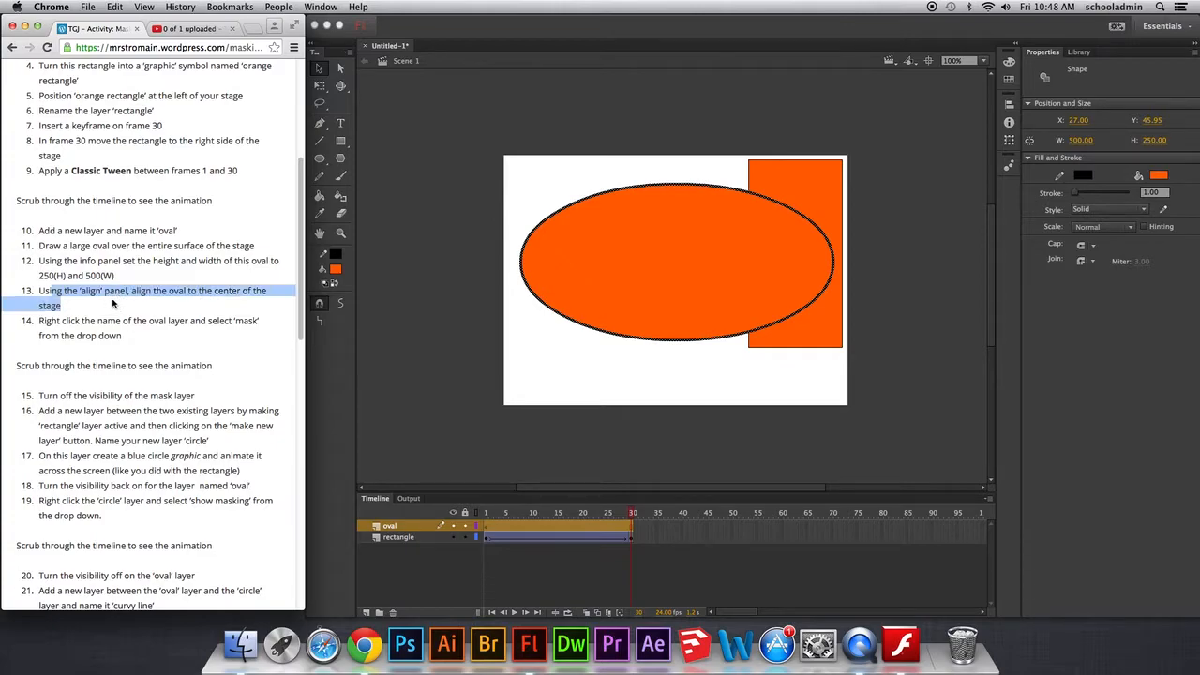
click(1008, 107)
click(1008, 106)
click(1009, 107)
click(417, 6)
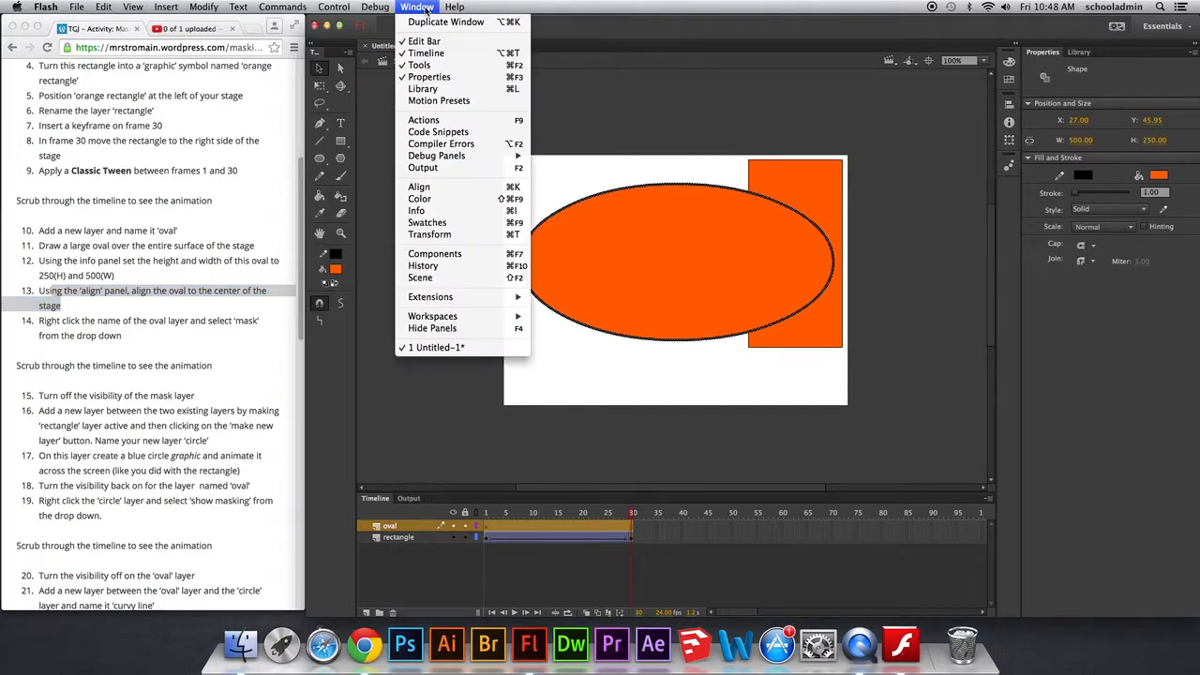
click(419, 186)
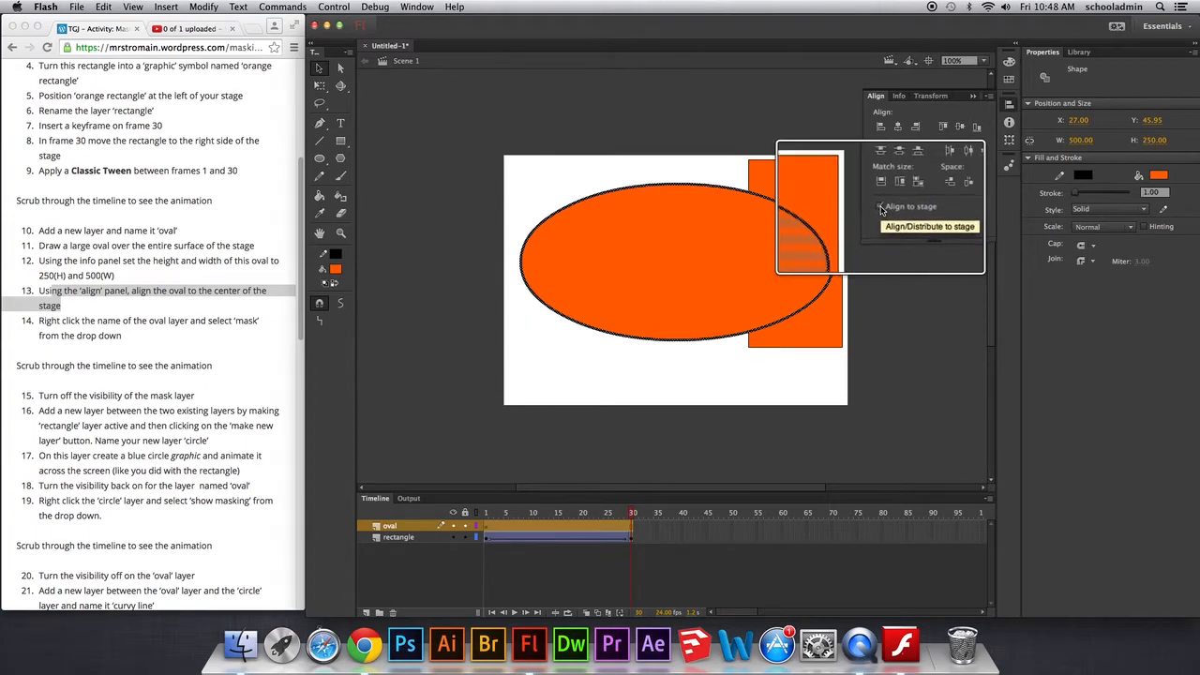
click(880, 210)
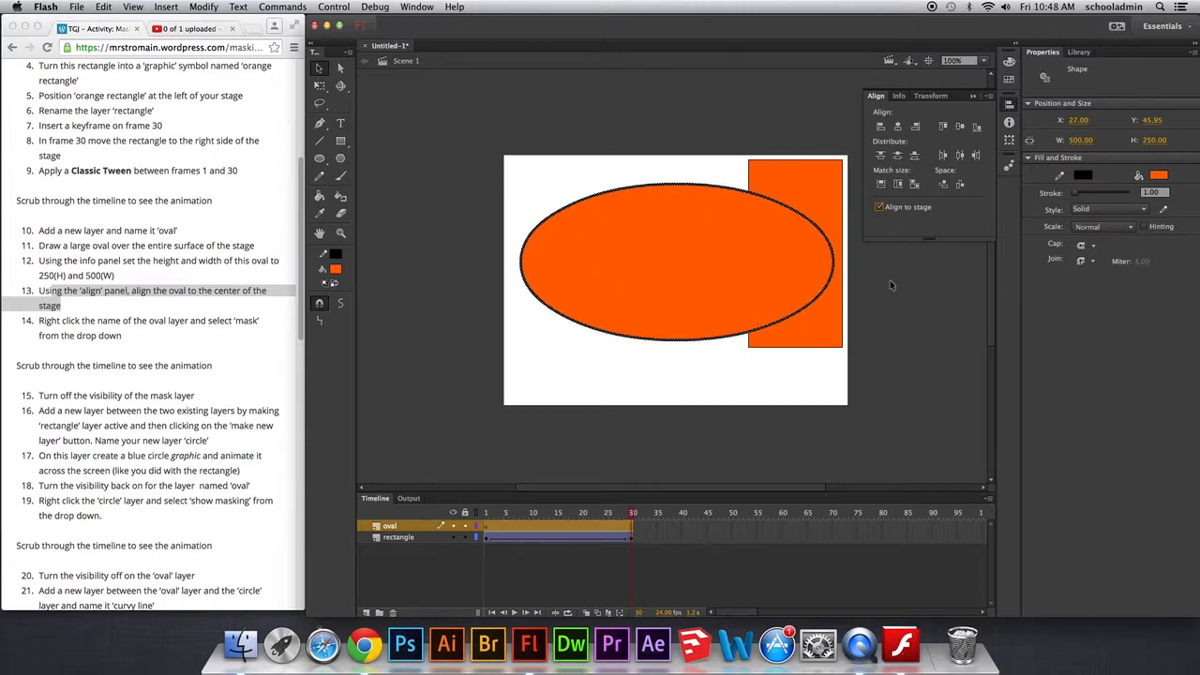
click(898, 126)
click(959, 128)
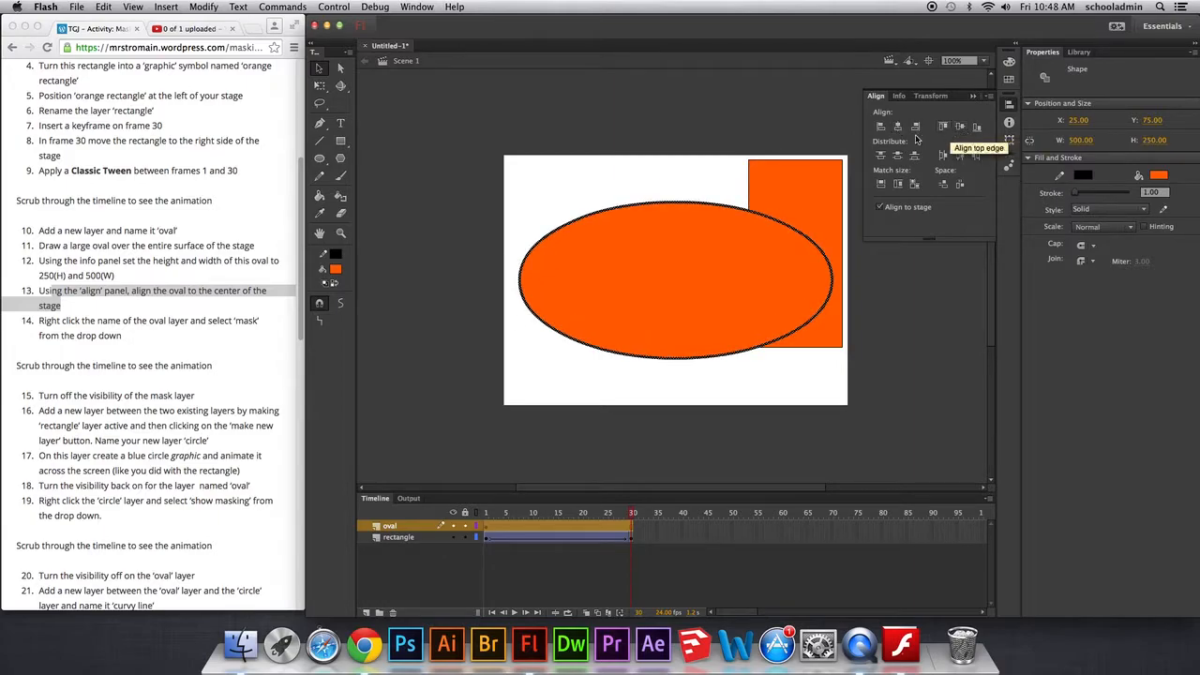
- Turn the oval layer into a mask for the rectangle layer and scrub the timeline to preview the masked animation
click(44, 321)
drag(44, 321, 227, 321)
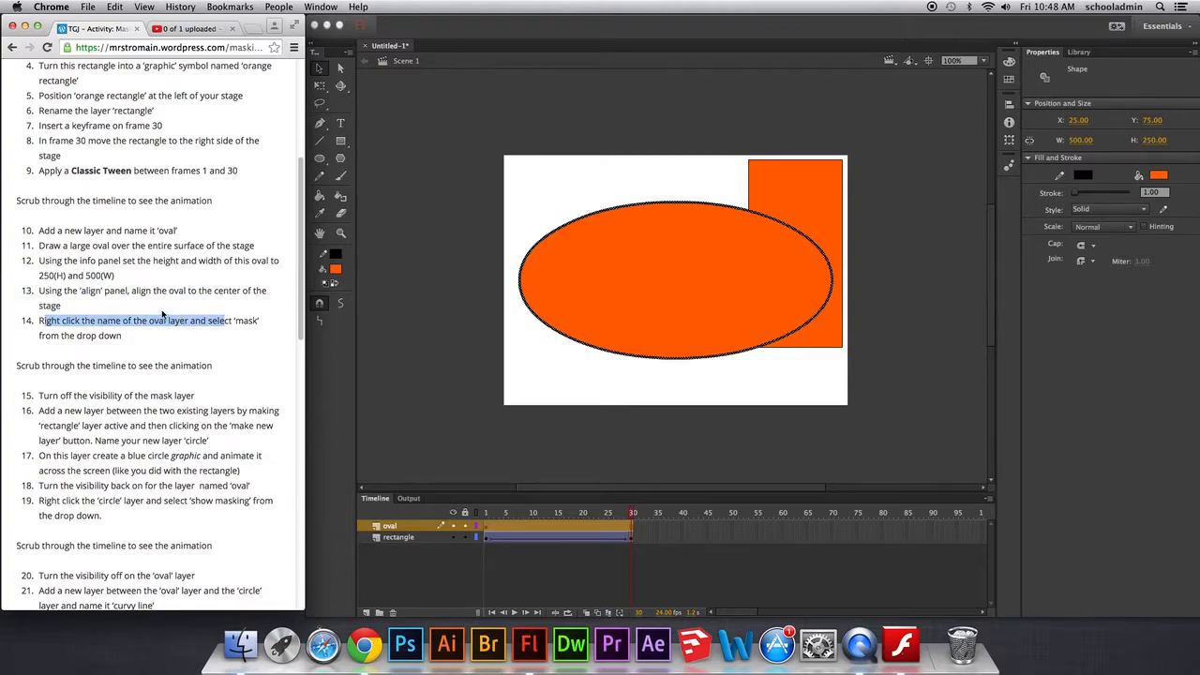
click(40, 294)
drag(41, 320, 253, 336)
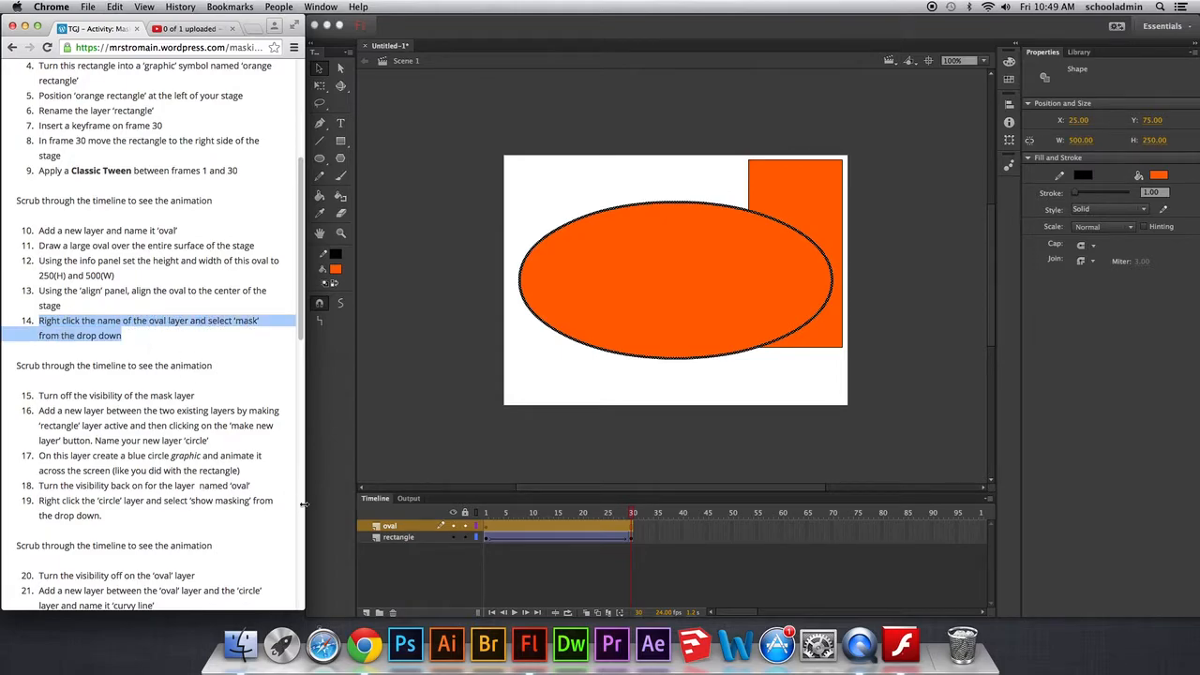
right_click(392, 531)
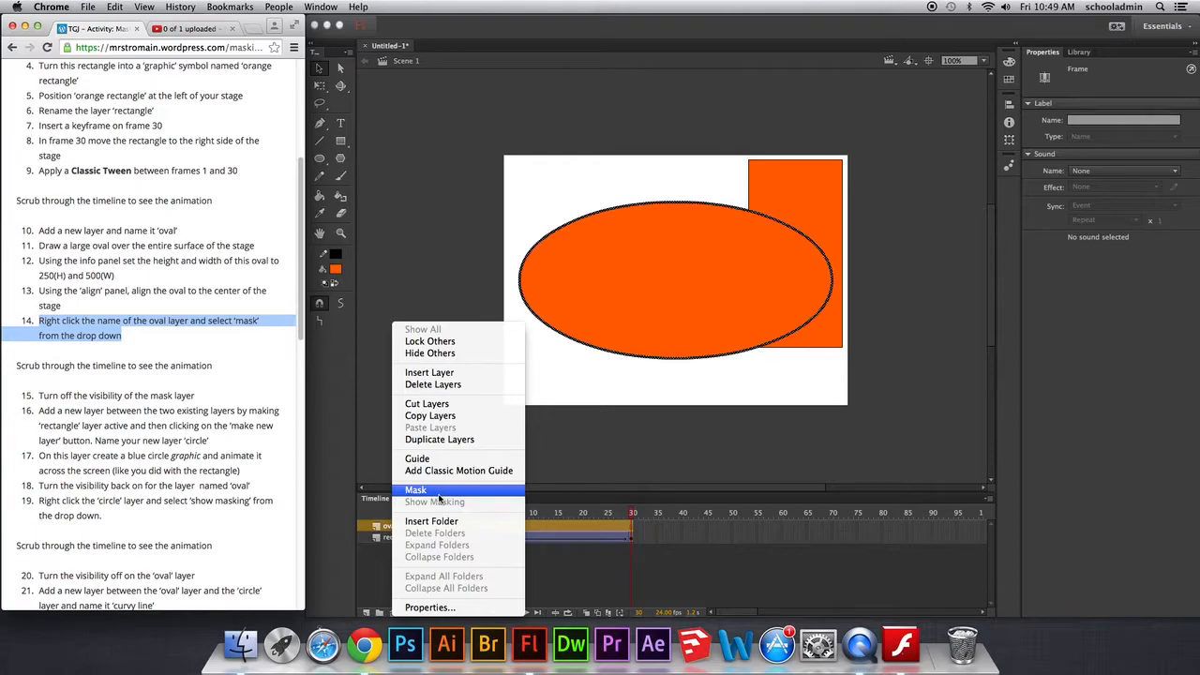
click(377, 531)
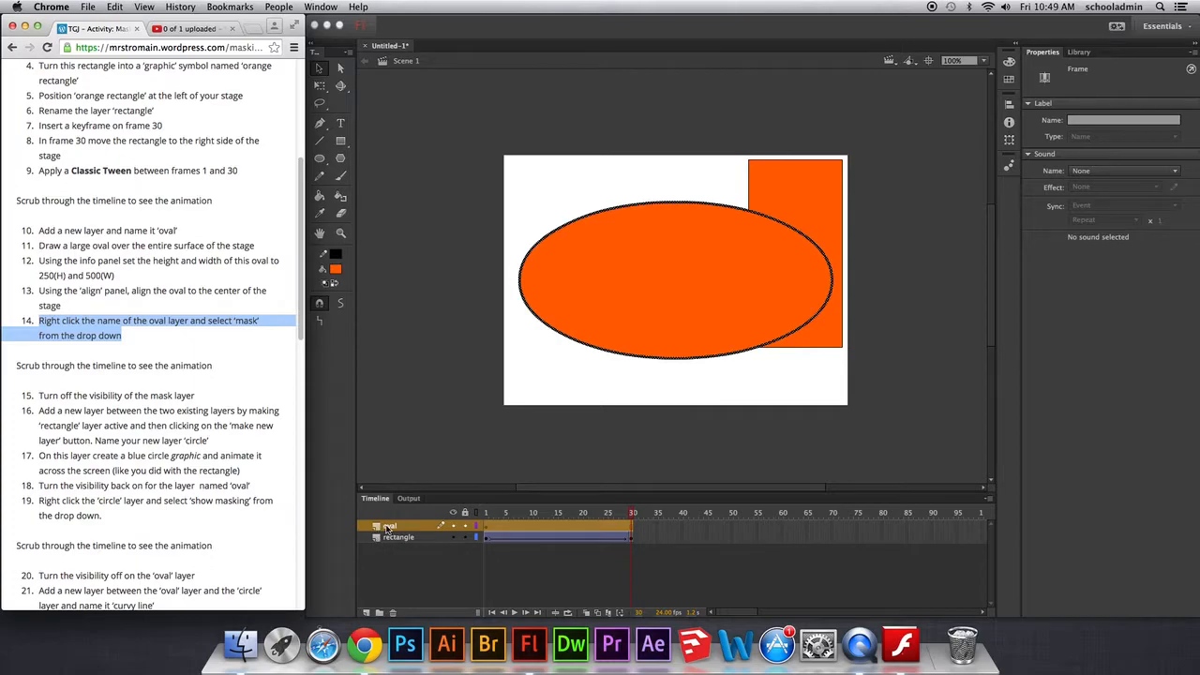
right_click(389, 527)
click(403, 494)
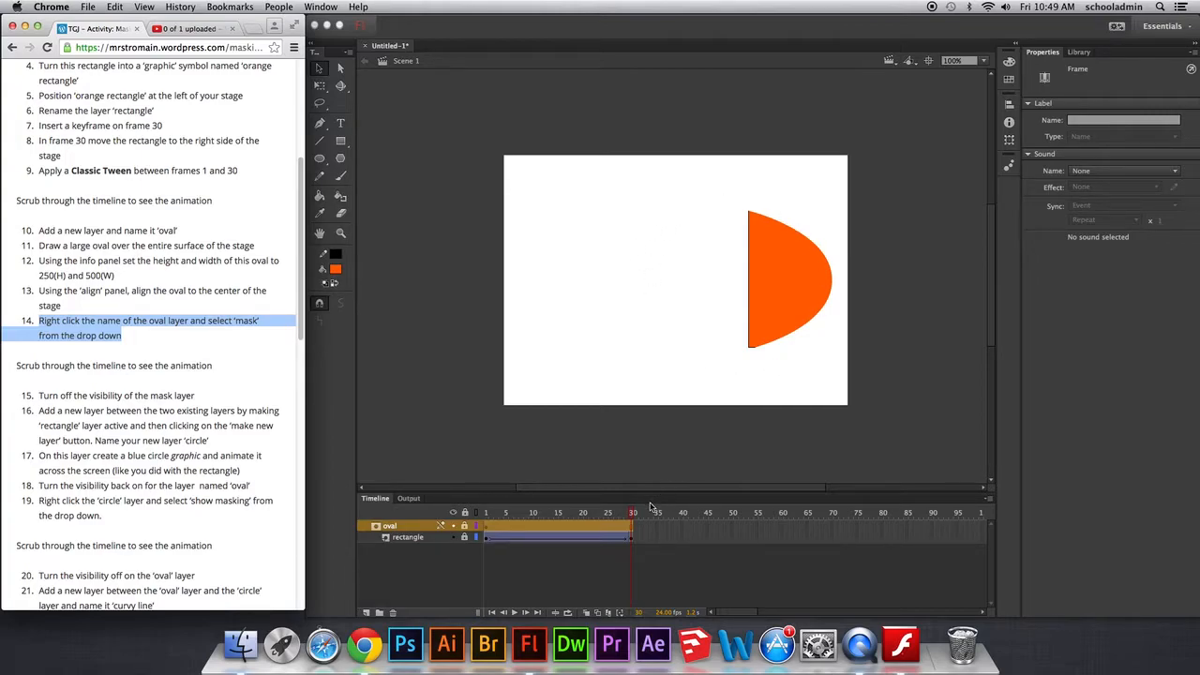
click(630, 513)
mouse_move(629, 513)
mouse_down()
mouse_move(481, 510)
mouse_move(659, 512)
mouse_move(490, 510)
mouse_move(613, 511)
mouse_move(632, 531)
mouse_up()
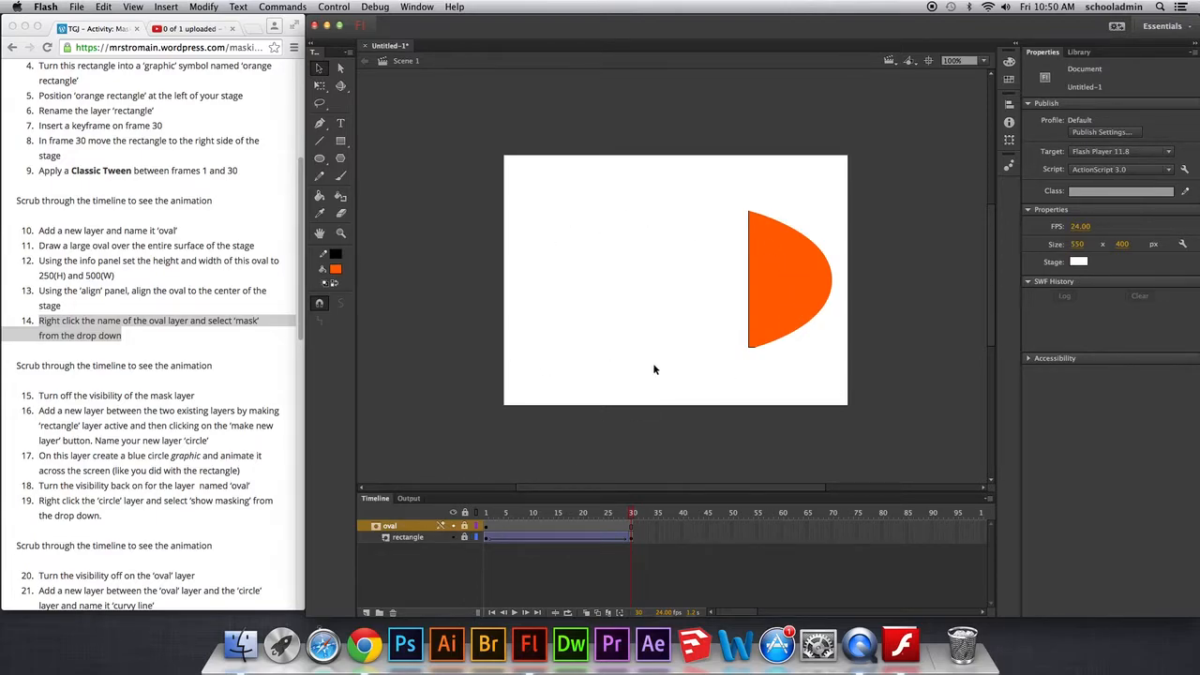
- Unlock the oval and rectangle layers to view the unmasked artwork, and restore the masked preview with Show Masking
click(464, 526)
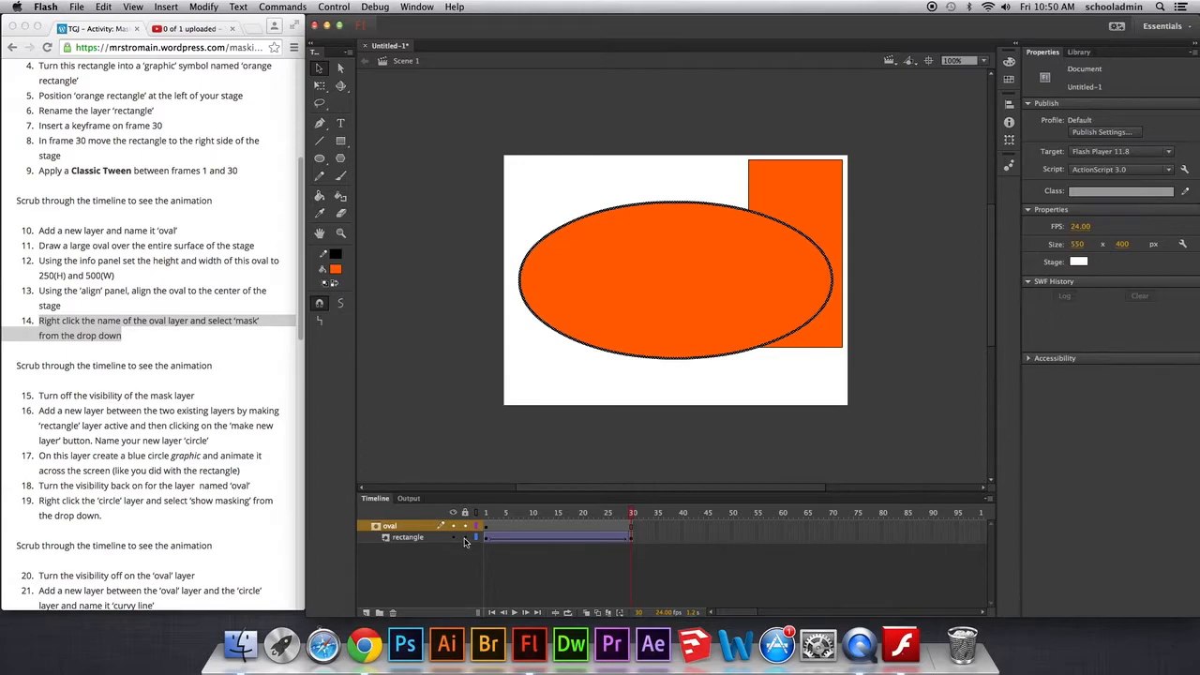
right_click(426, 539)
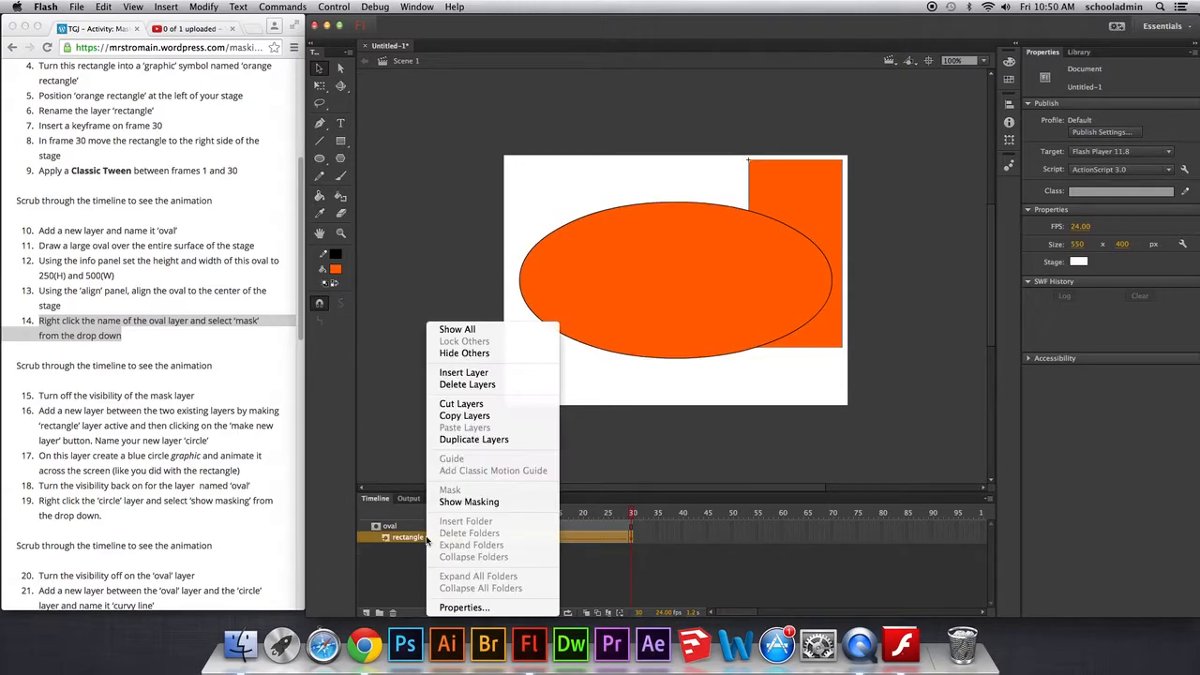
click(460, 502)
mouse_move(632, 515)
mouse_down()
mouse_move(491, 511)
mouse_move(647, 497)
mouse_up()
right_click(649, 496)
click(584, 493)
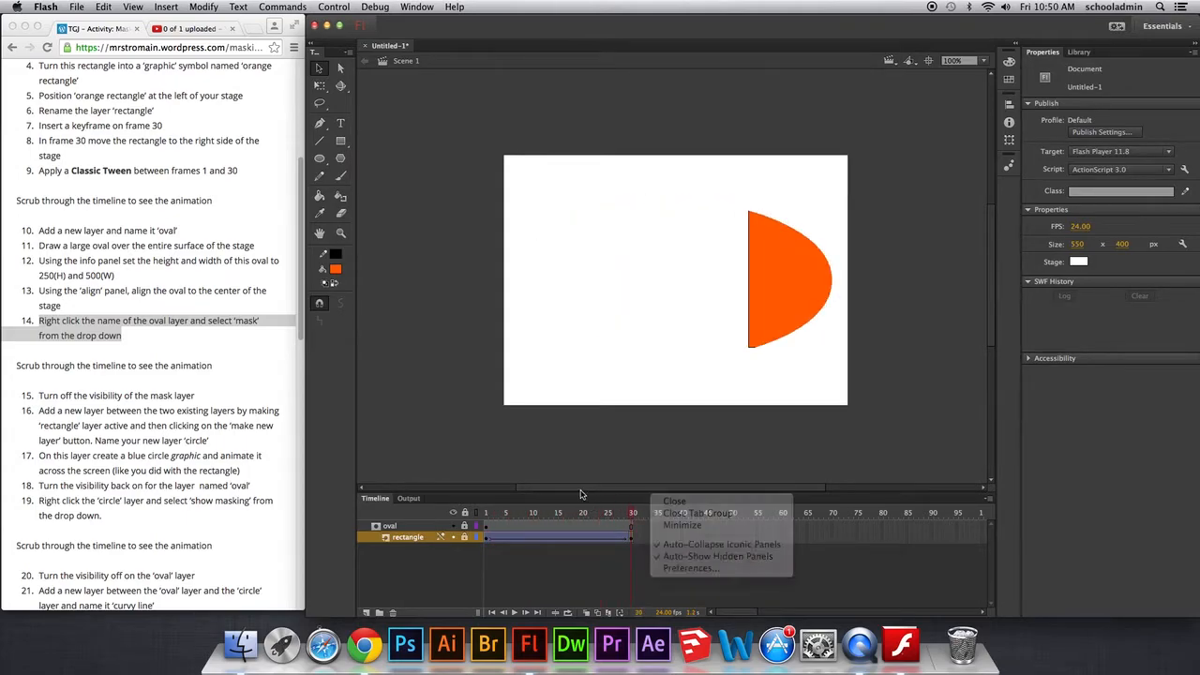
click(562, 509)
drag(563, 511, 639, 479)
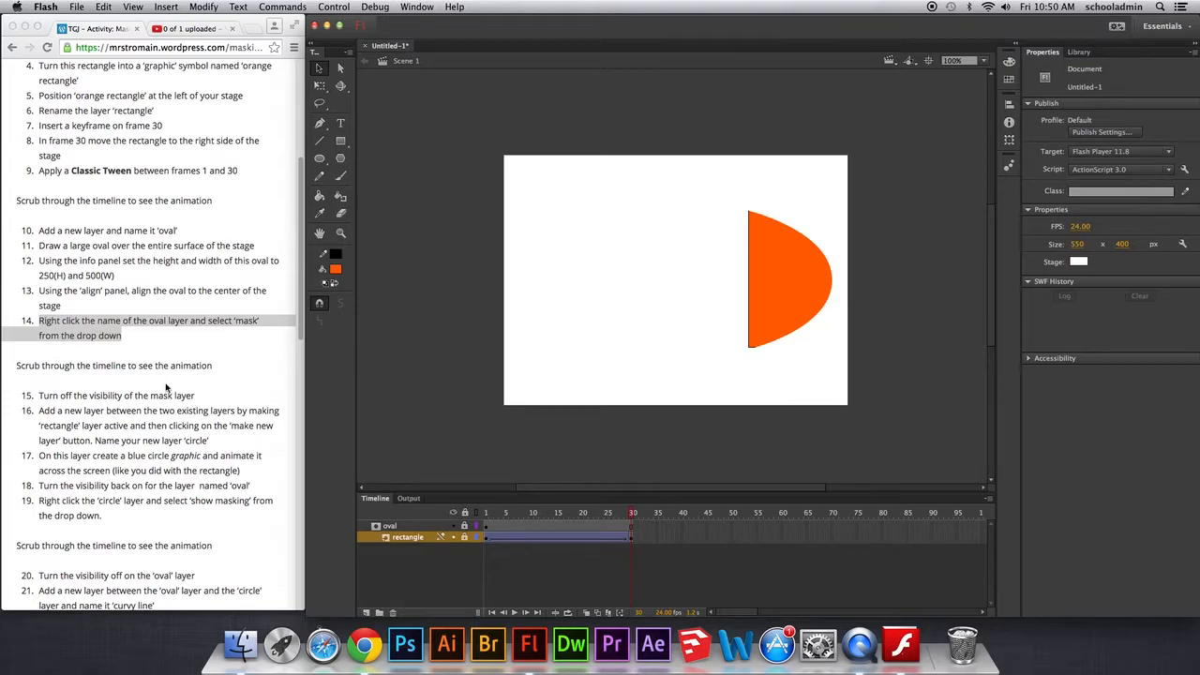
- Follow instruction 15 and turn off the visibility of the oval mask layer
click(39, 394)
drag(39, 395, 174, 399)
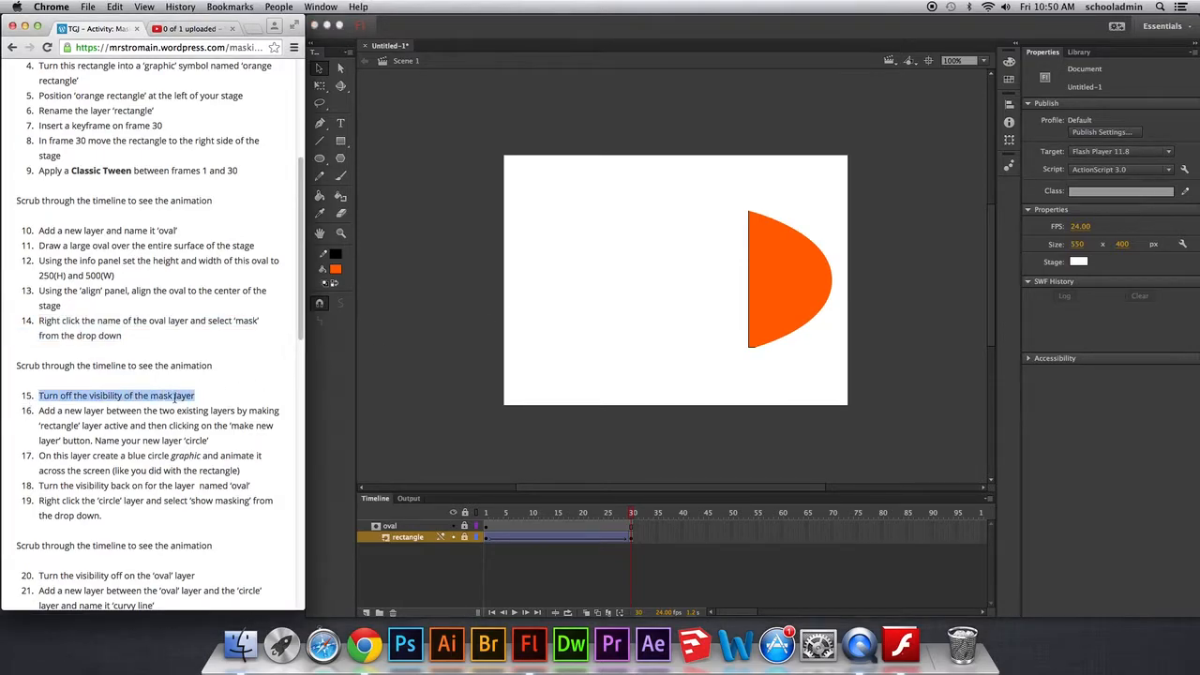
click(390, 526)
click(451, 526)
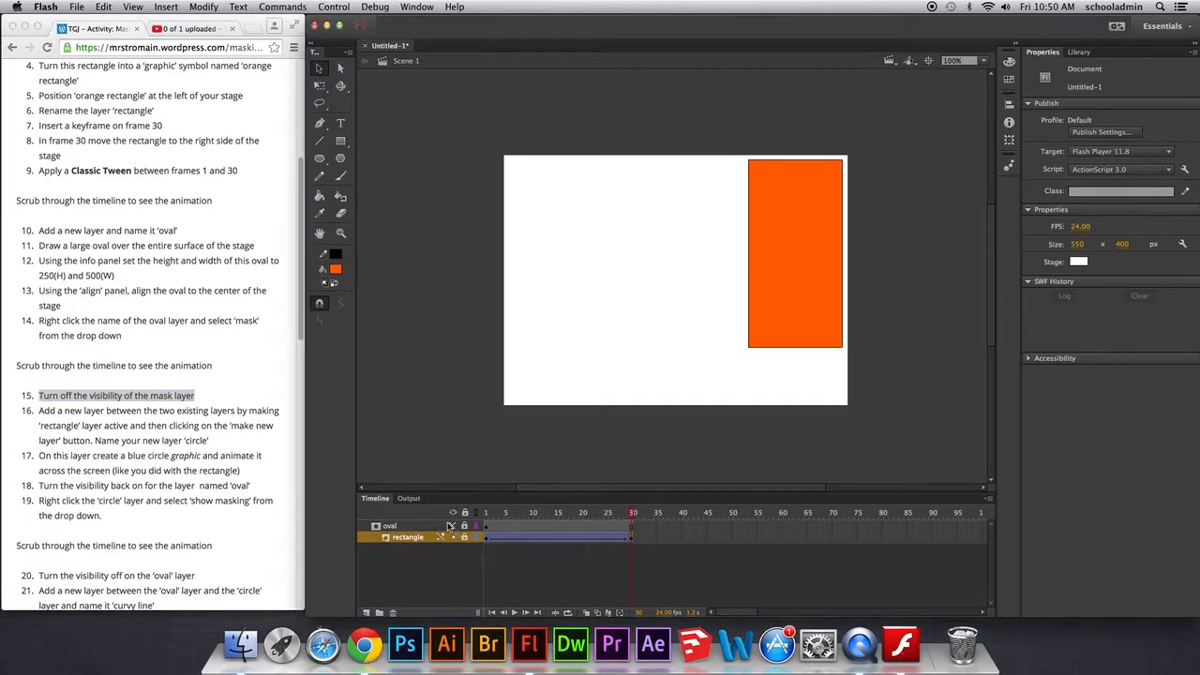
- Read instruction 16 on adding and naming a new layer between the two existing layers
click(71, 411)
drag(59, 412, 260, 425)
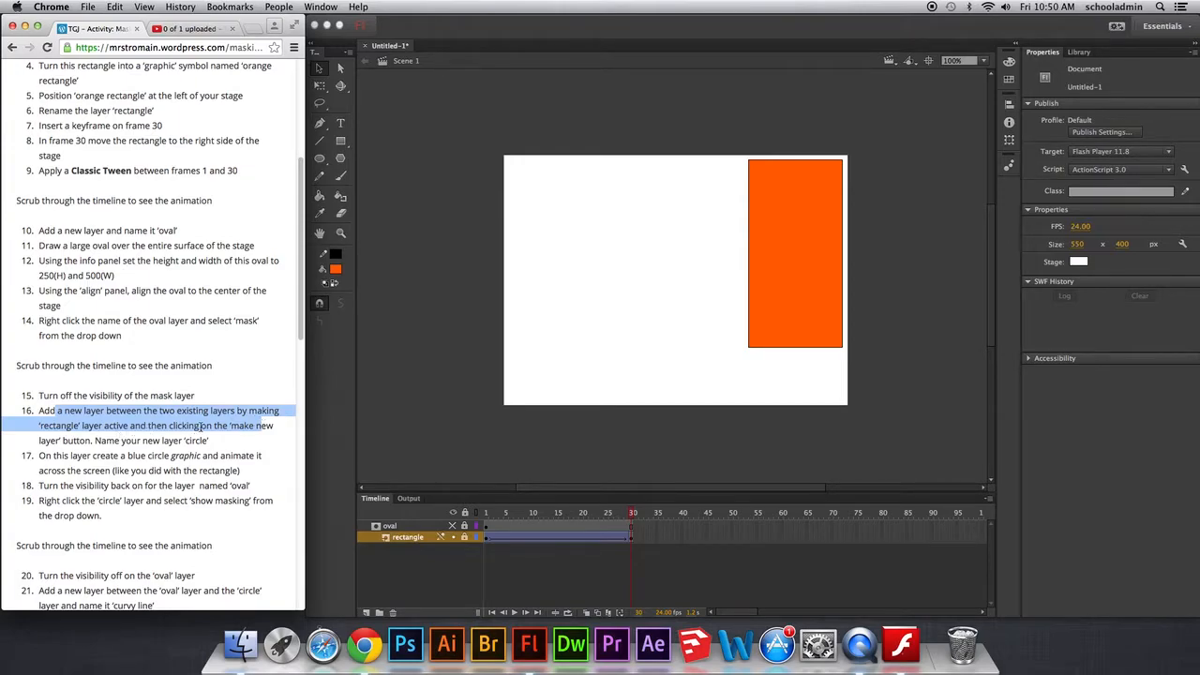
drag(96, 440, 218, 442)
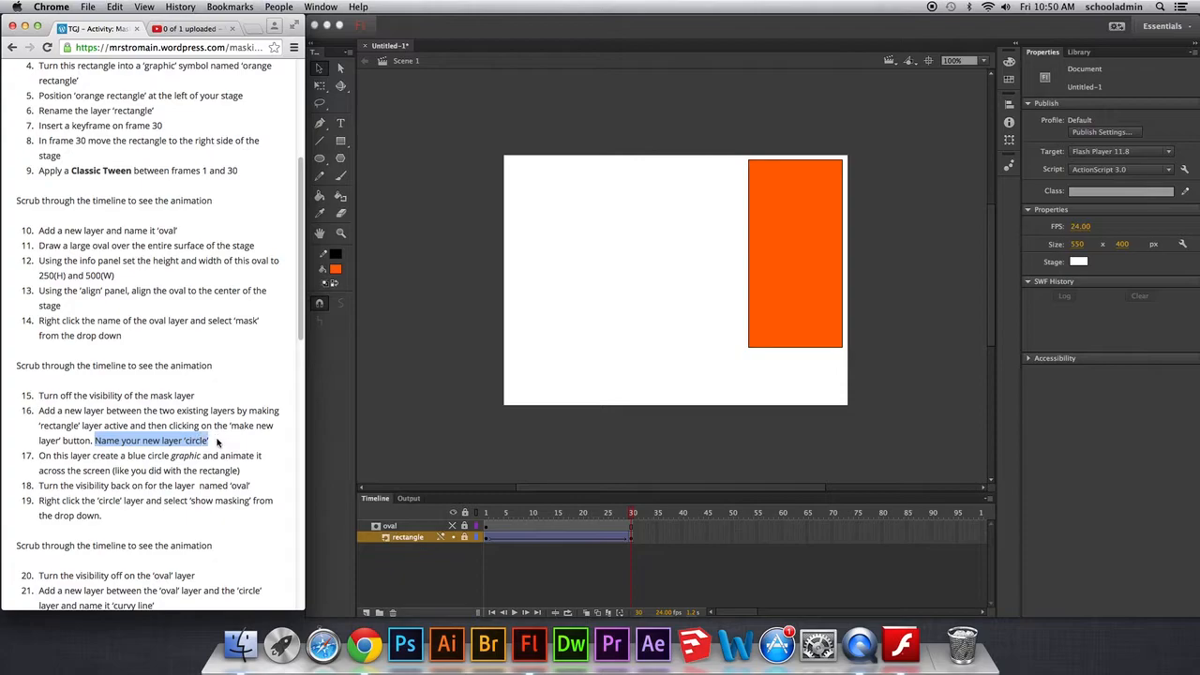
click(390, 526)
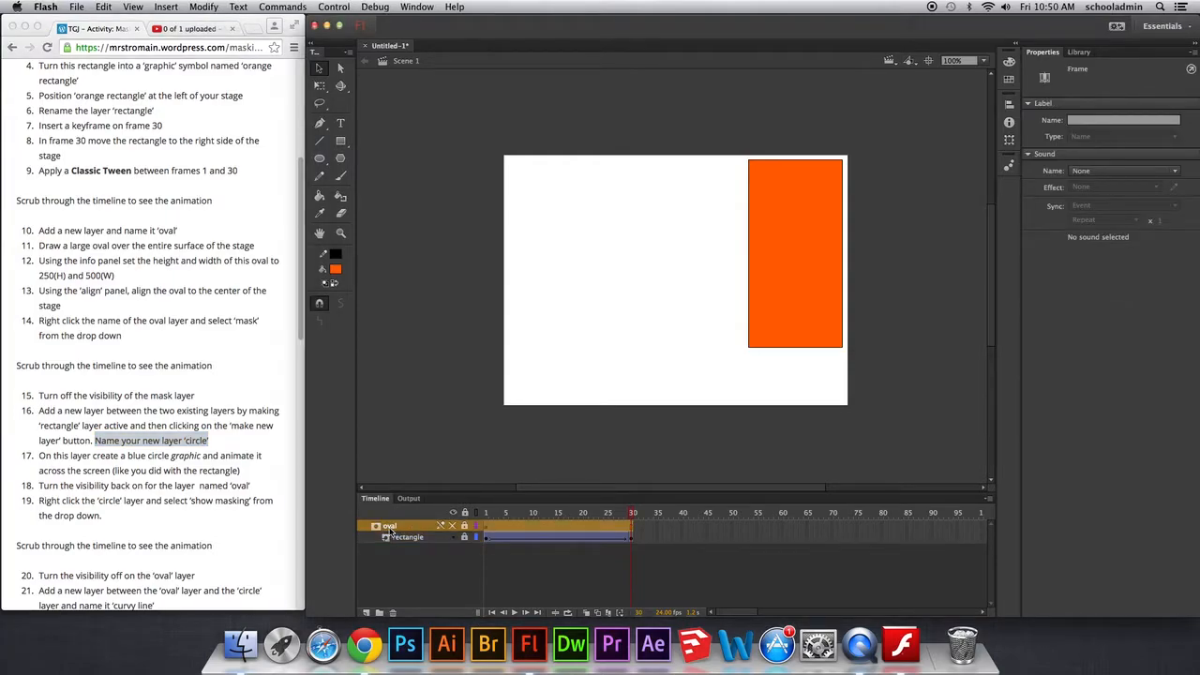
click(366, 613)
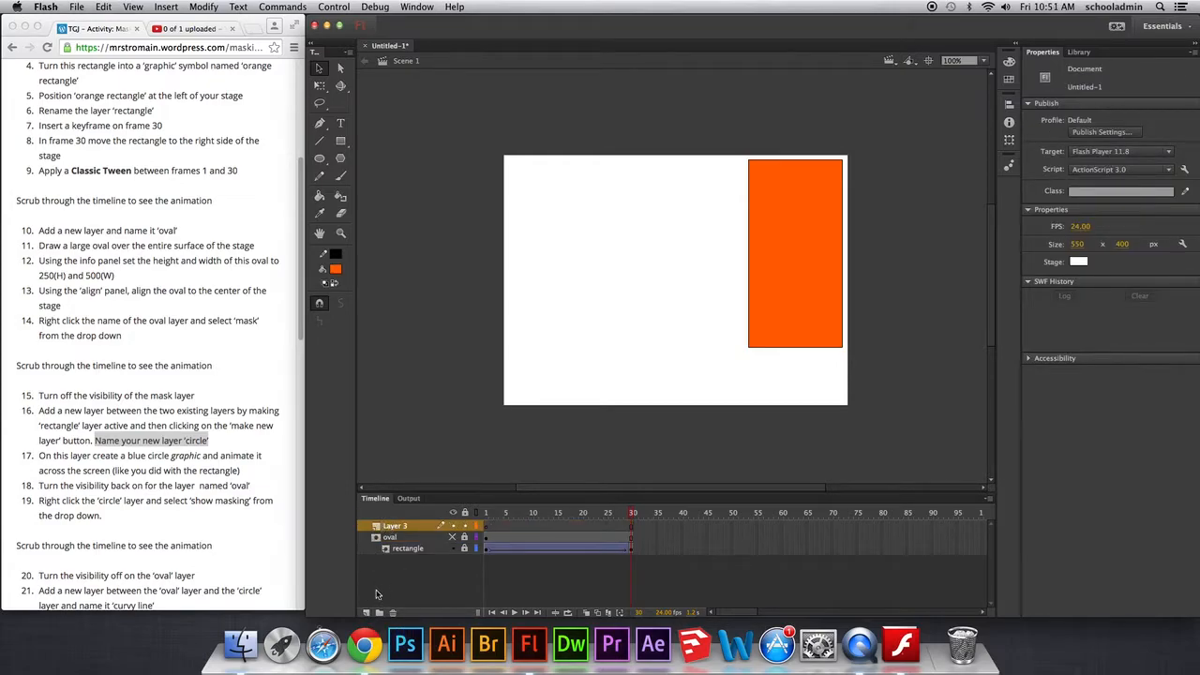
key(super+z)
- Add a new layer between the oval and rectangle layers and name it 'circle'
click(403, 537)
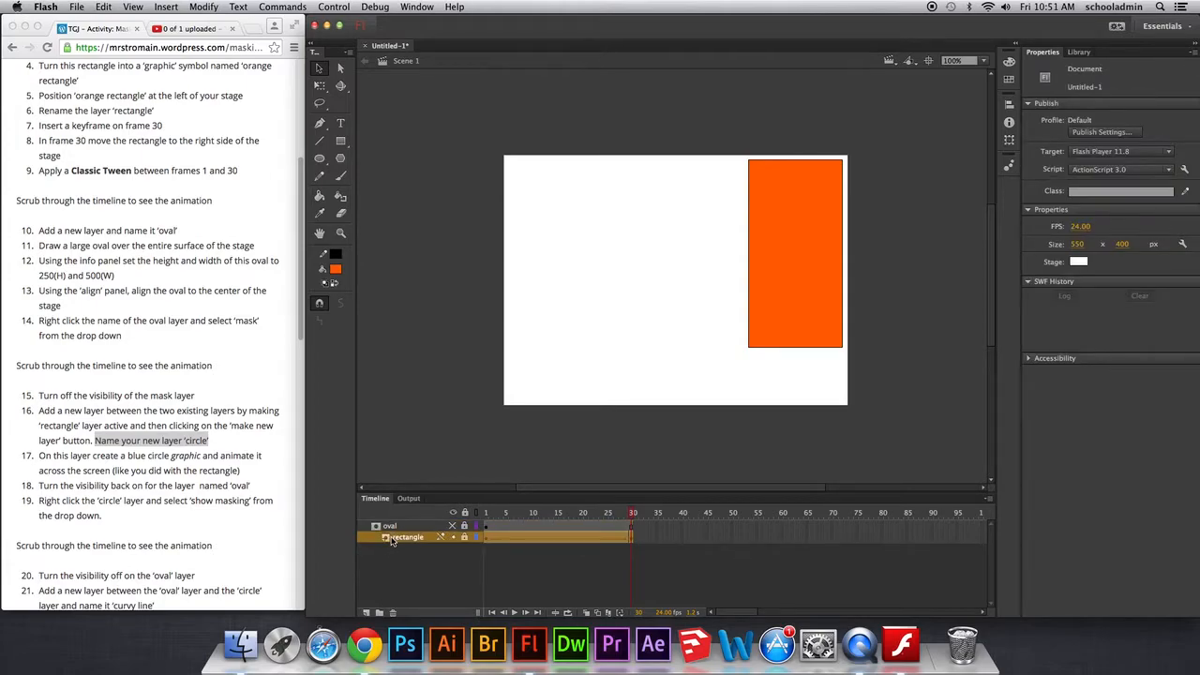
click(368, 613)
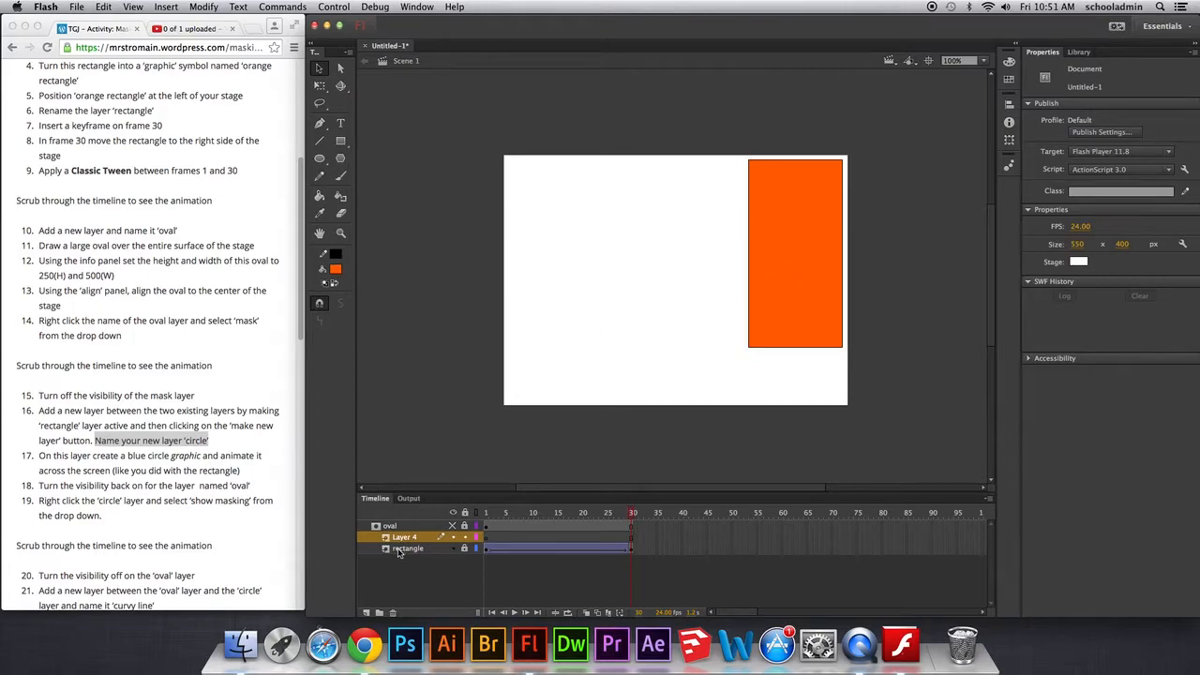
click(453, 526)
click(453, 525)
click(137, 458)
right_click(218, 438)
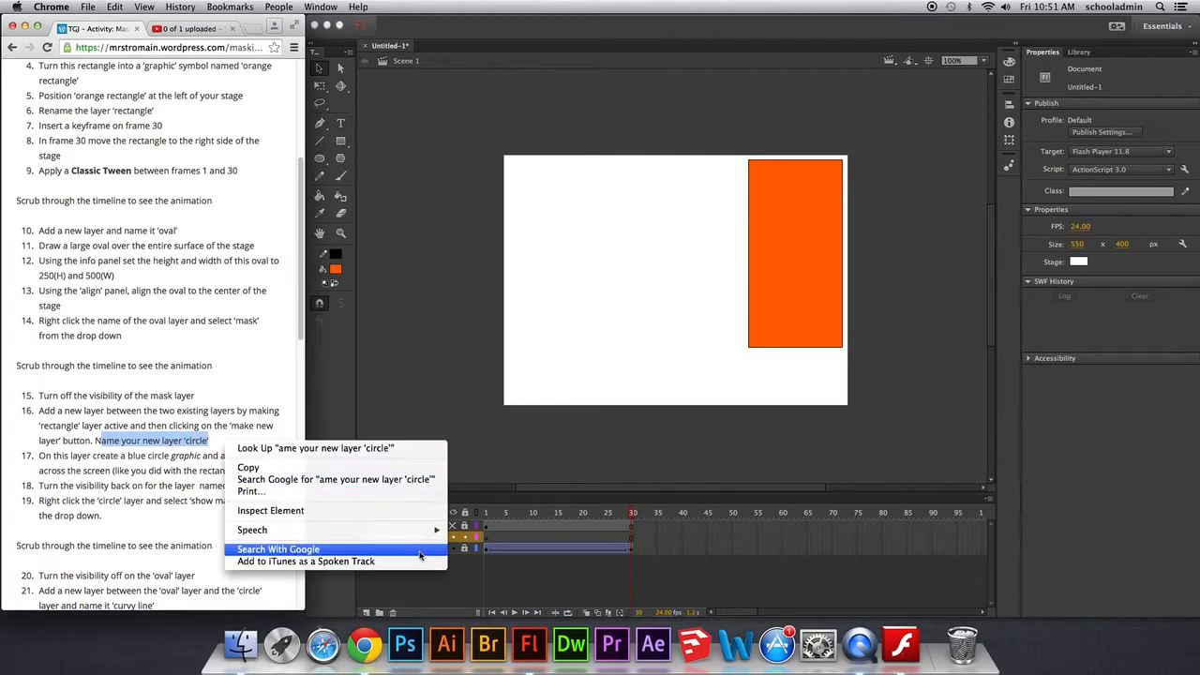
click(417, 538)
double_click(410, 538)
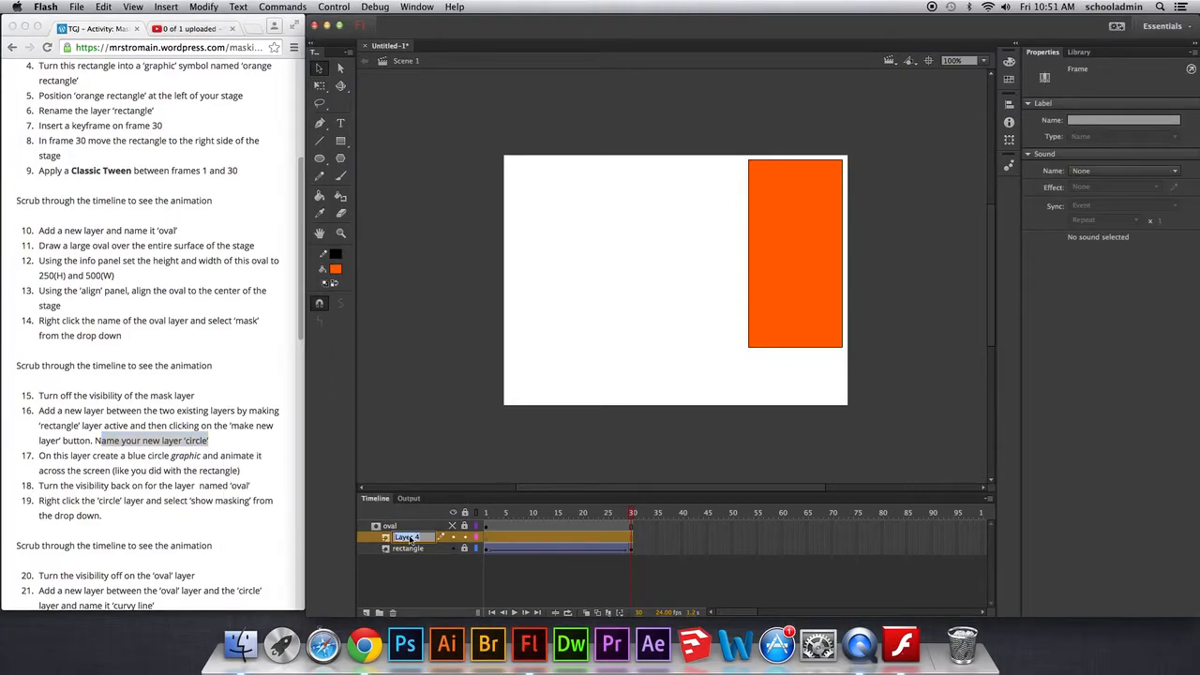
text(circle)
key(Return)
- Read instruction 17 on creating a blue circle graphic and animating it across the screen
click(80, 459)
drag(54, 456, 205, 455)
click(205, 456)
double_click(185, 456)
drag(38, 471, 244, 472)
click(246, 473)
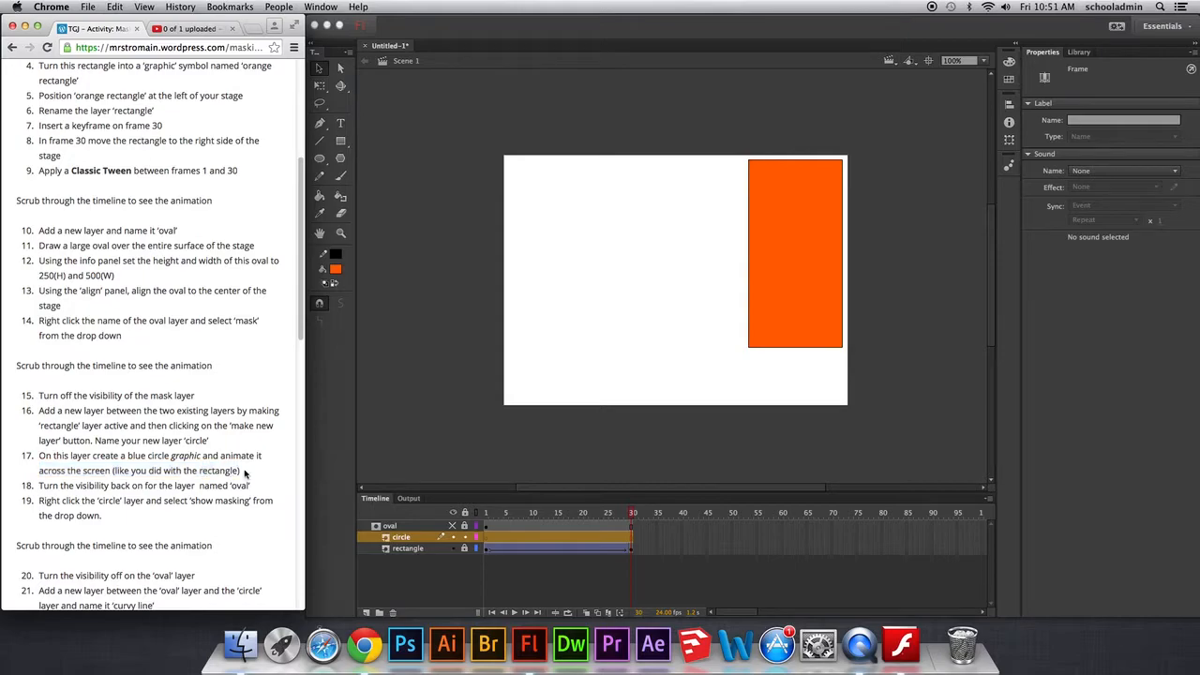
- On frame 1 of the circle layer, draw a circle about 123.5 px in diameter in the right part of the stage
click(487, 544)
click(487, 544)
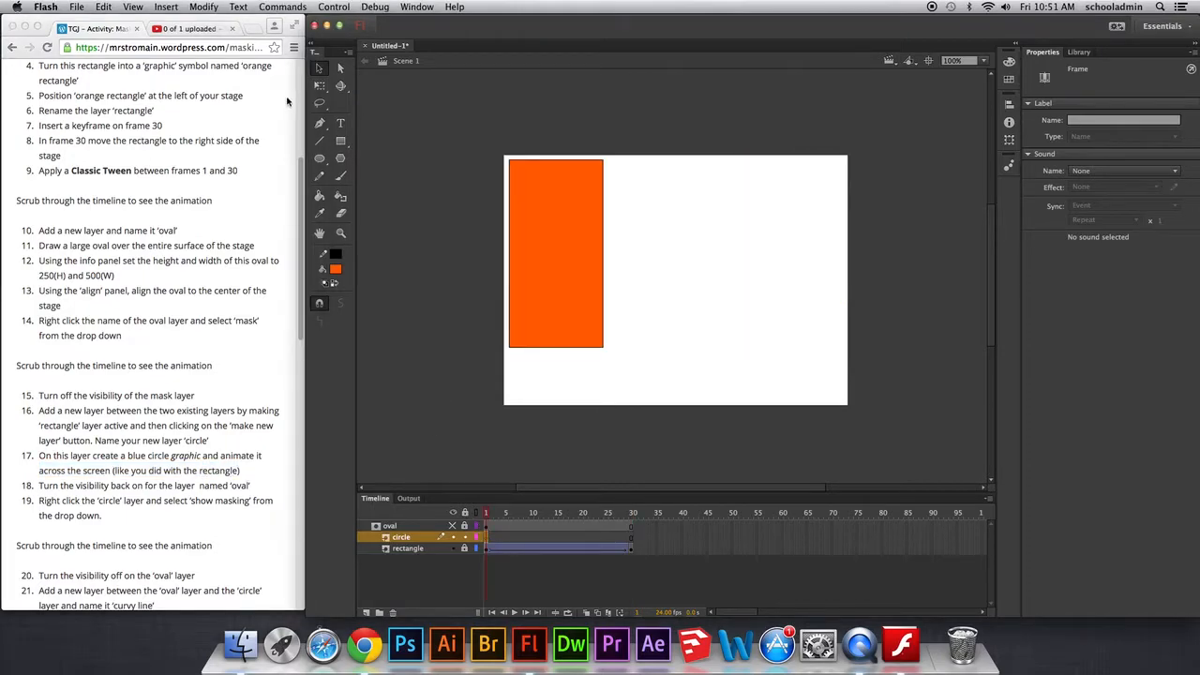
click(319, 159)
drag(818, 197, 736, 273)
click(318, 71)
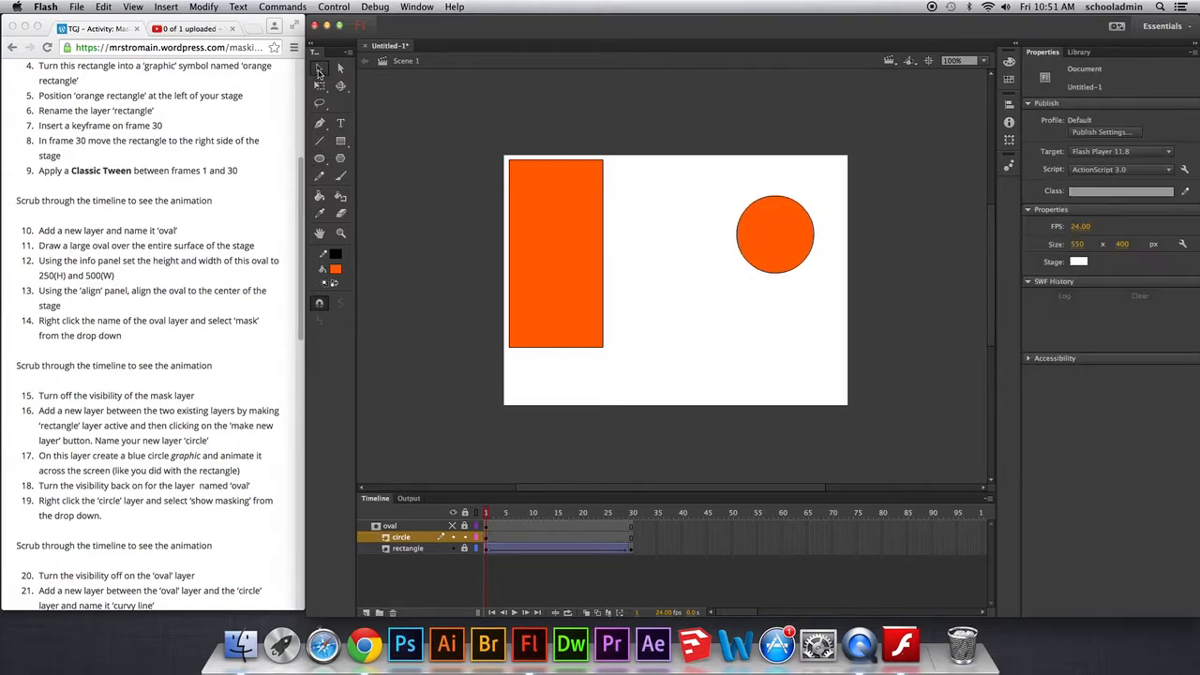
- Change the new circle's fill color to blue
click(754, 227)
click(336, 269)
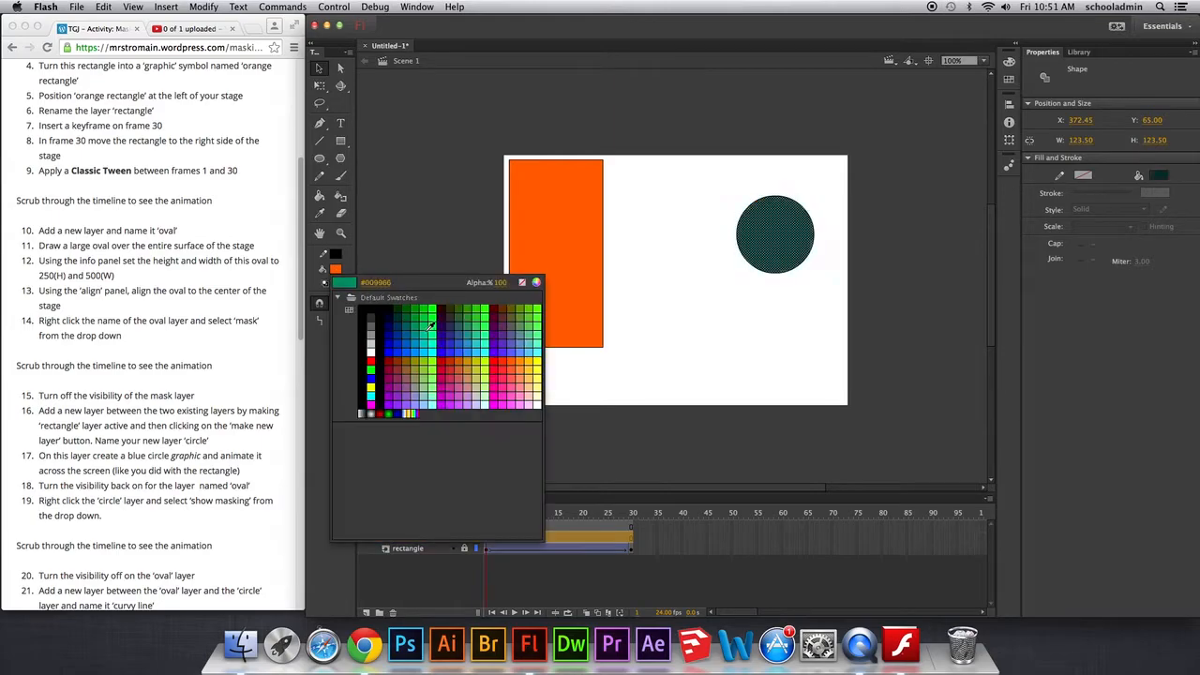
click(426, 340)
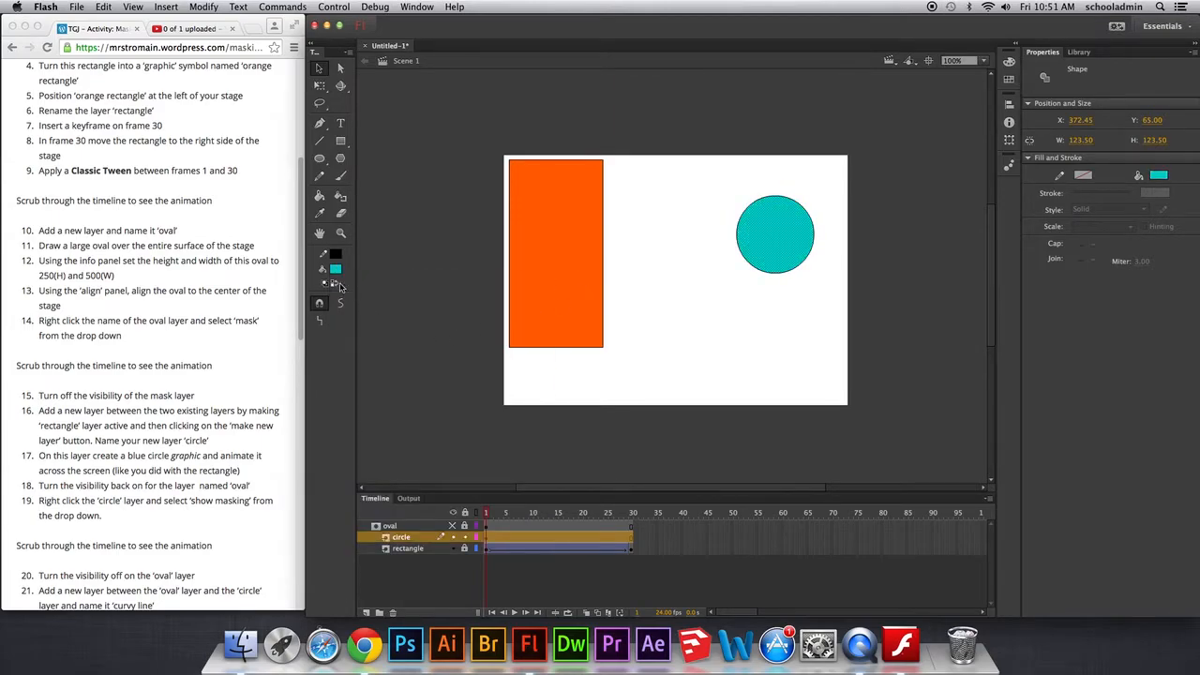
click(335, 269)
click(416, 345)
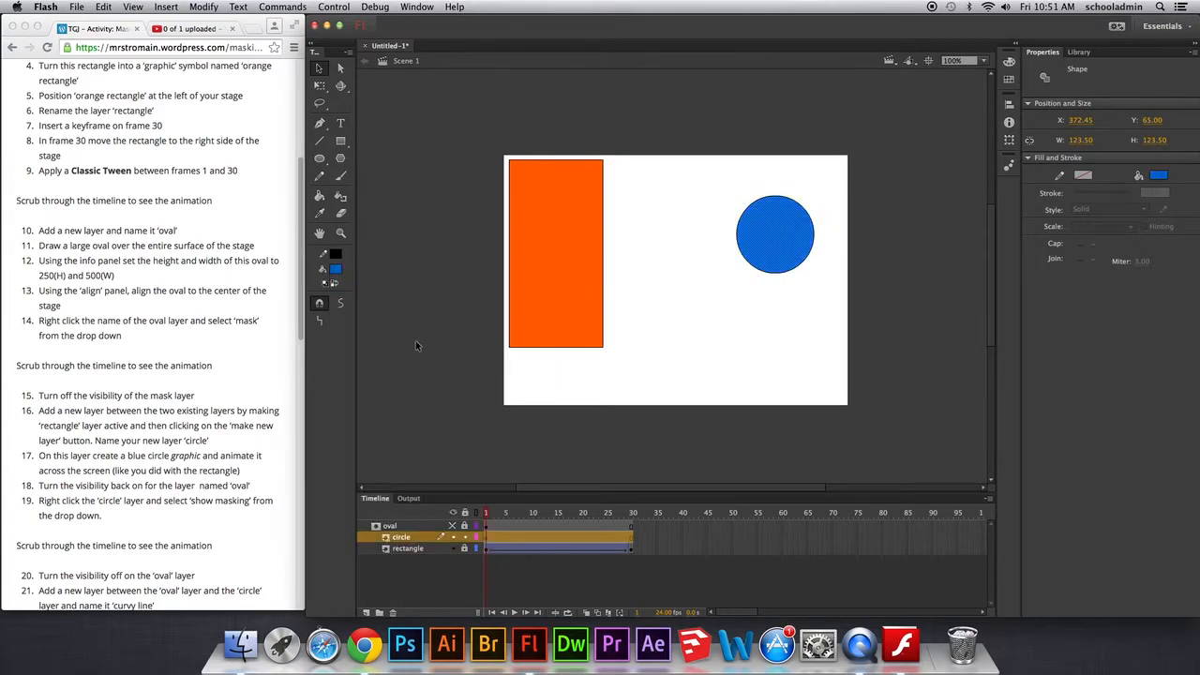
- Select the blue circle's fill and outline and convert them to a Graphic symbol named 'circle'
click(638, 224)
double_click(779, 232)
right_click(775, 236)
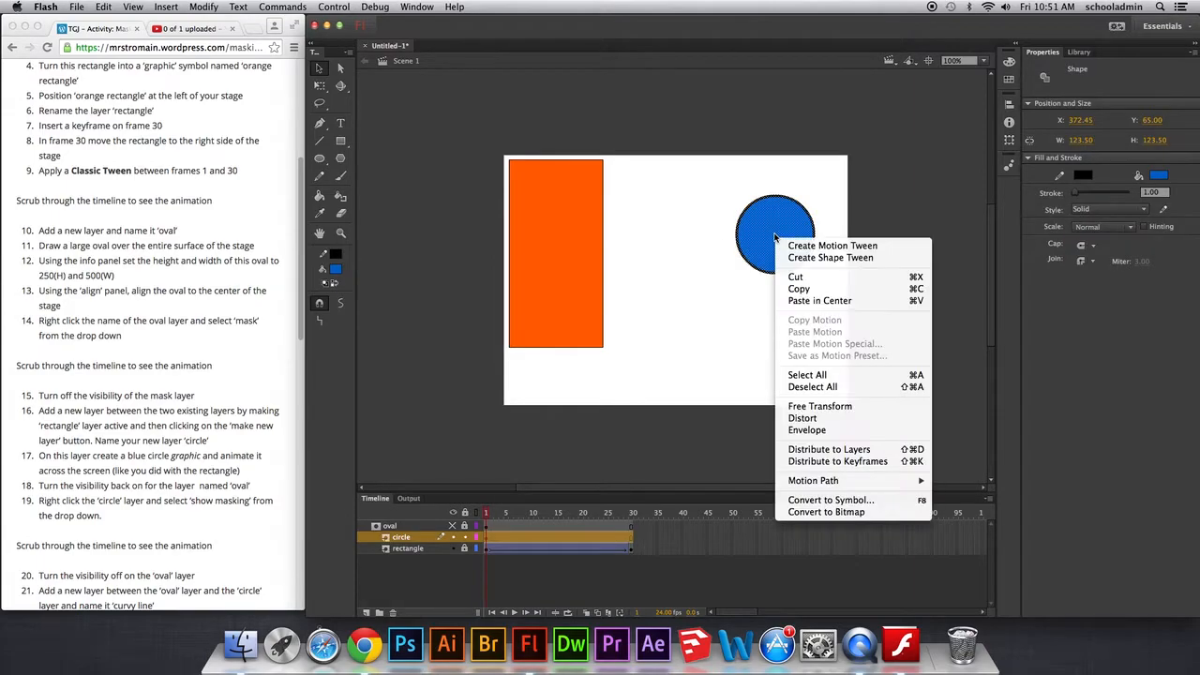
click(716, 343)
click(751, 251)
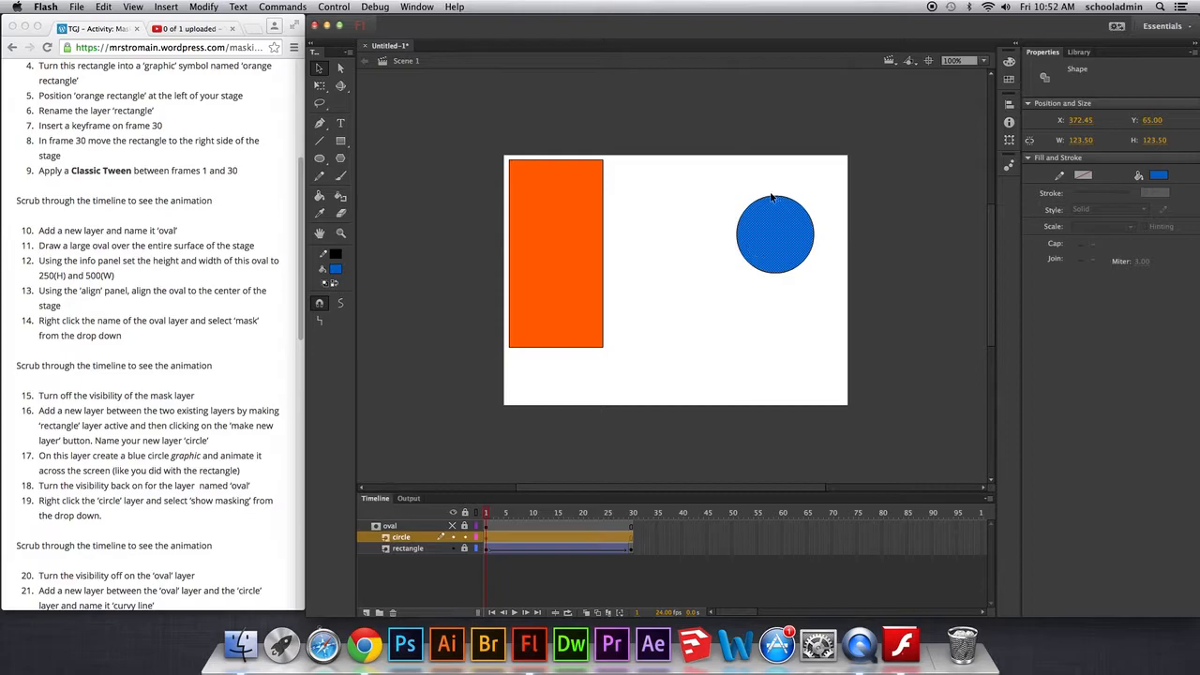
double_click(755, 232)
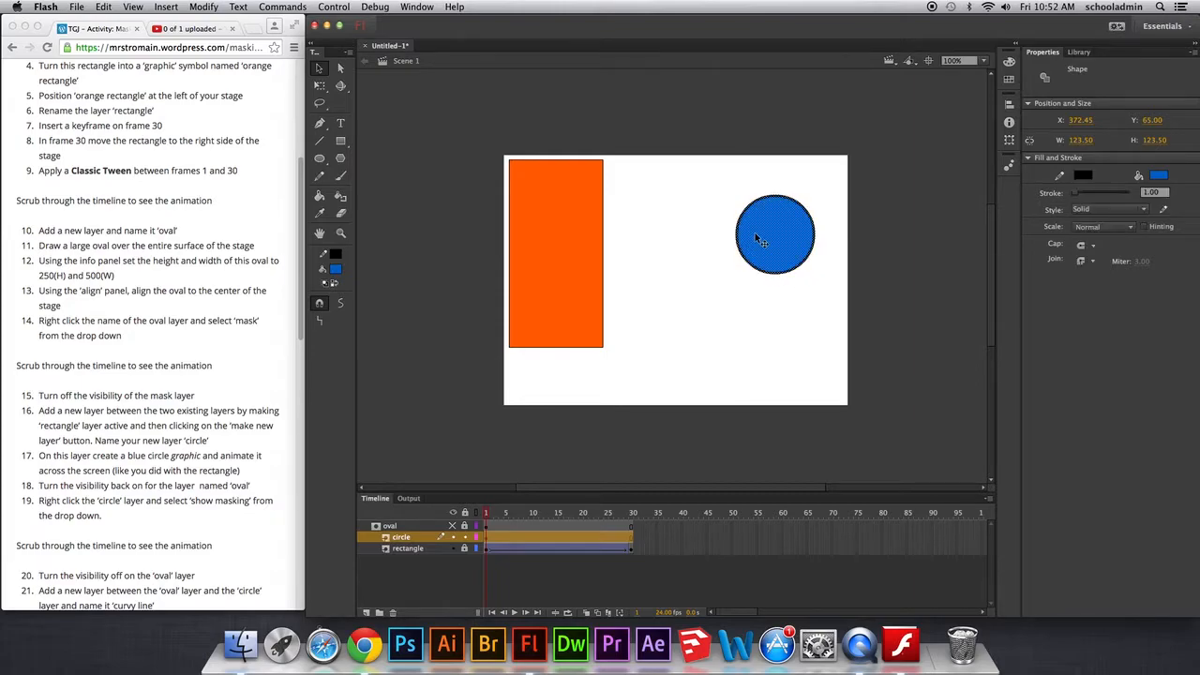
right_click(775, 237)
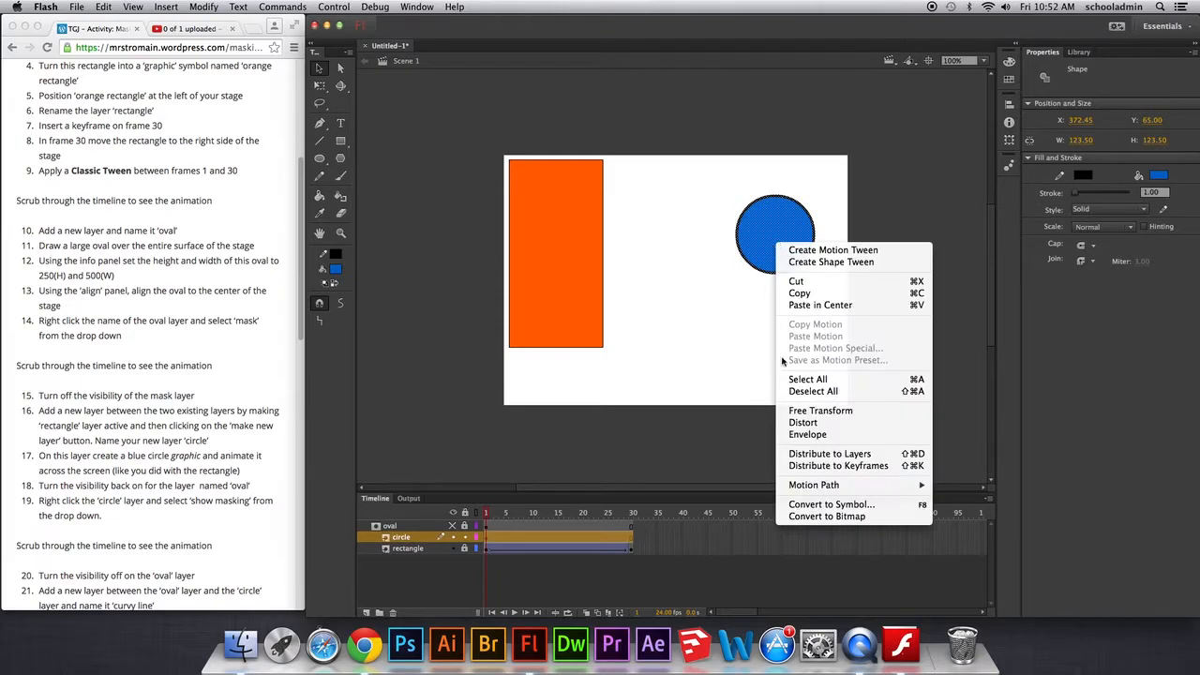
click(822, 506)
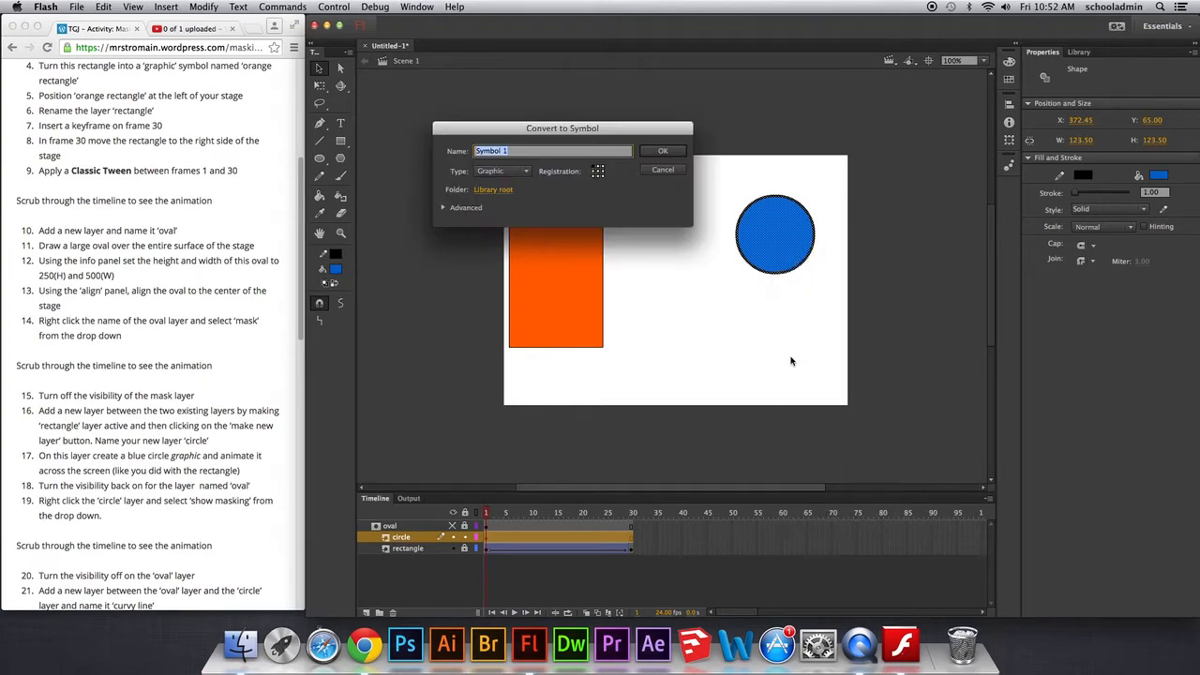
text(circle)
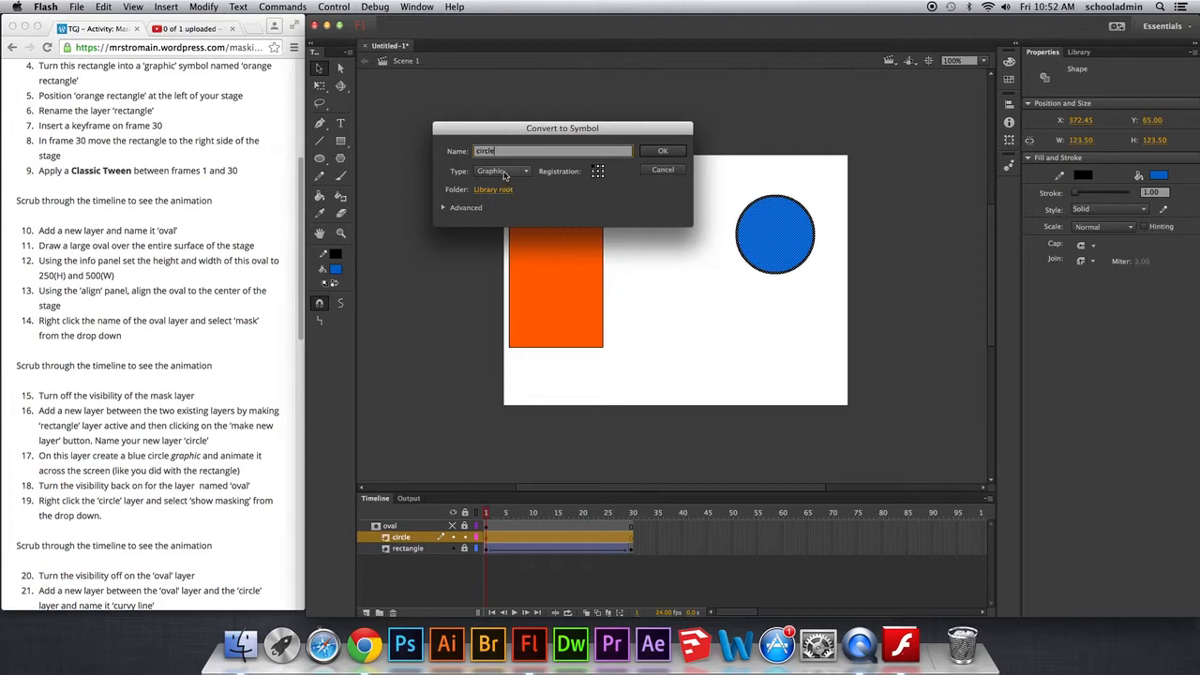
click(662, 151)
click(201, 383)
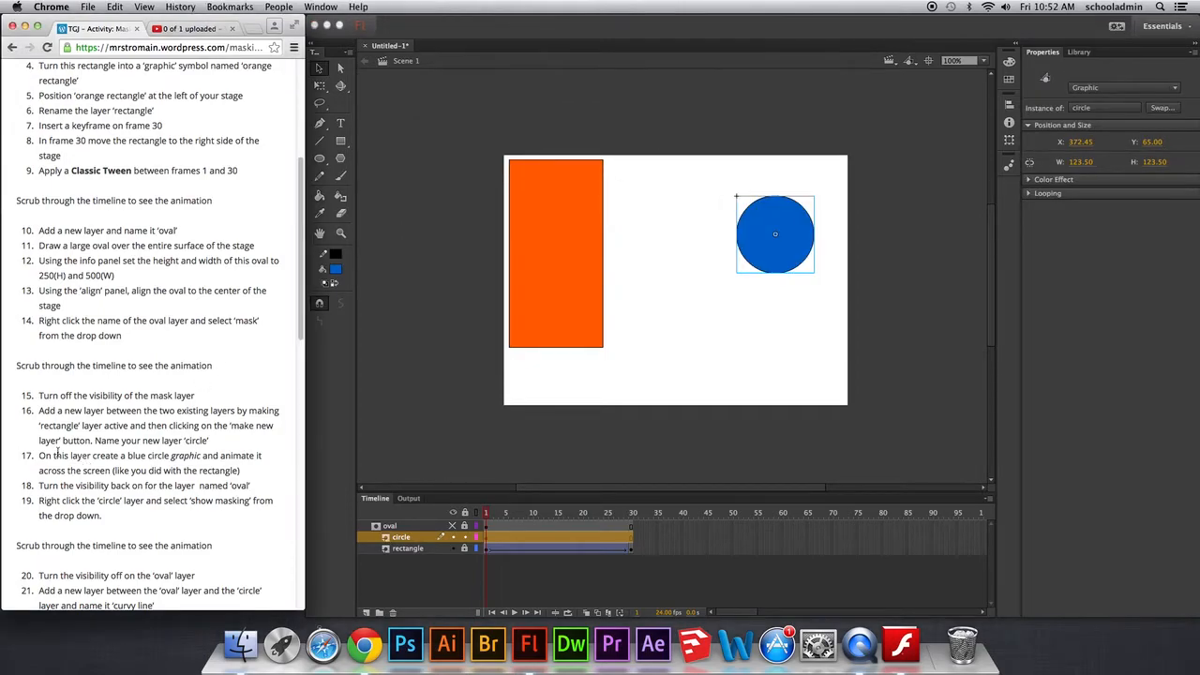
drag(40, 451, 267, 465)
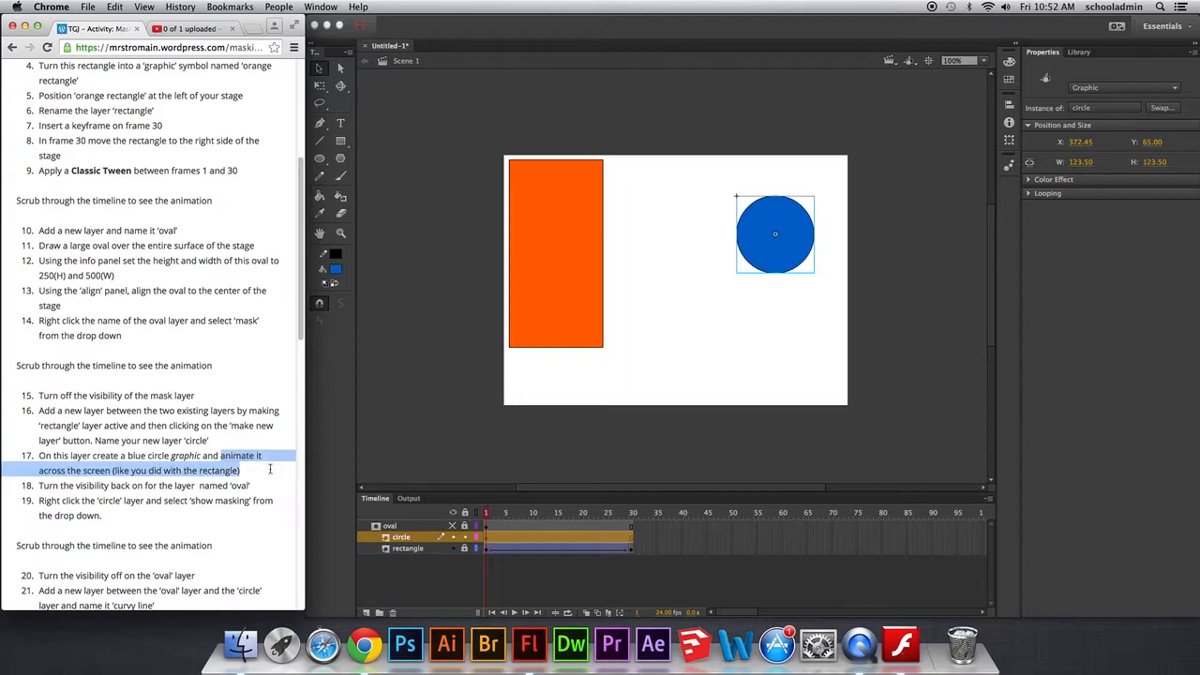
click(484, 543)
click(631, 544)
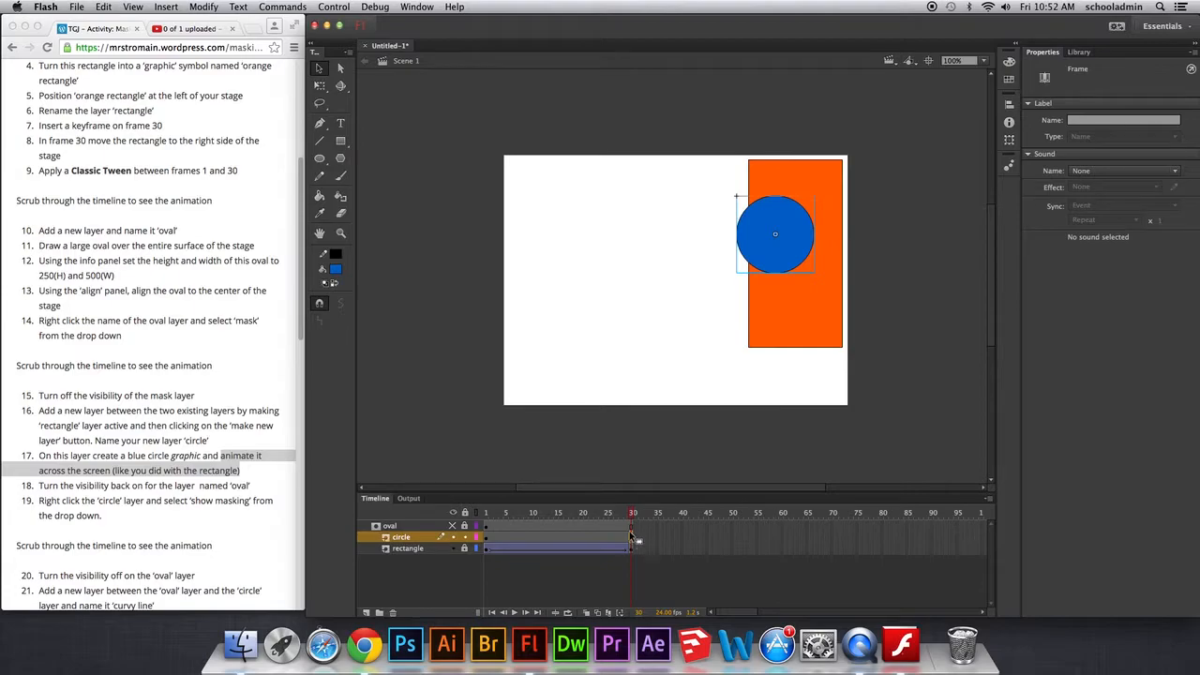
drag(749, 254, 565, 270)
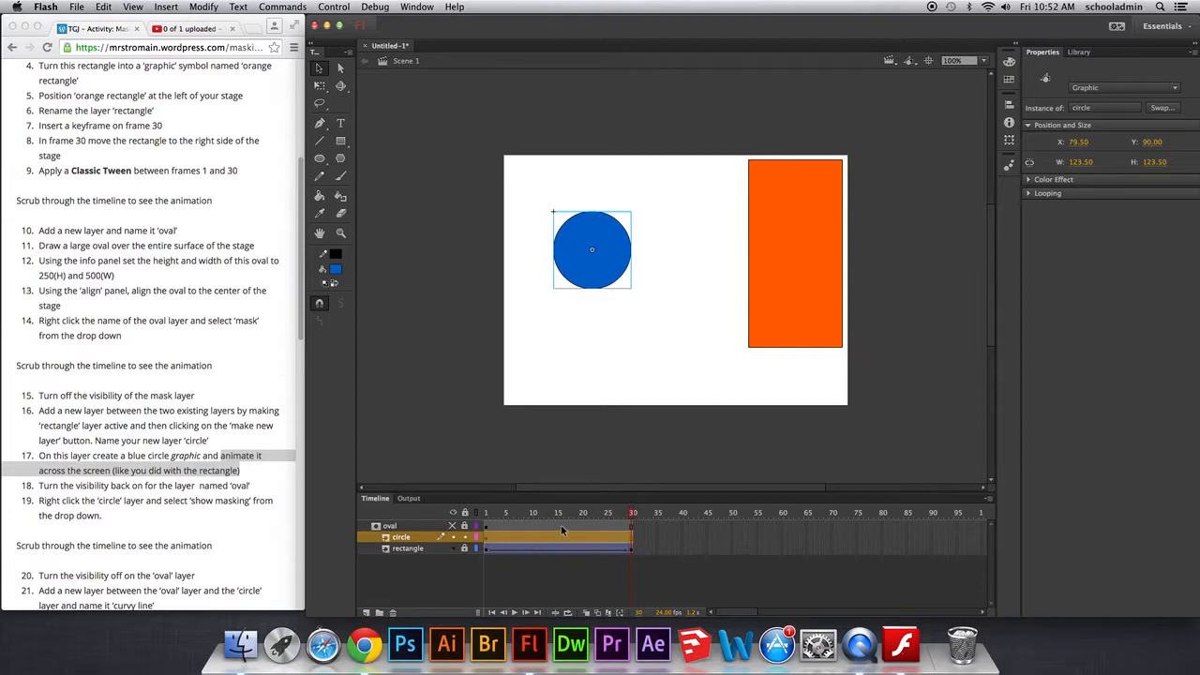
drag(612, 255, 795, 239)
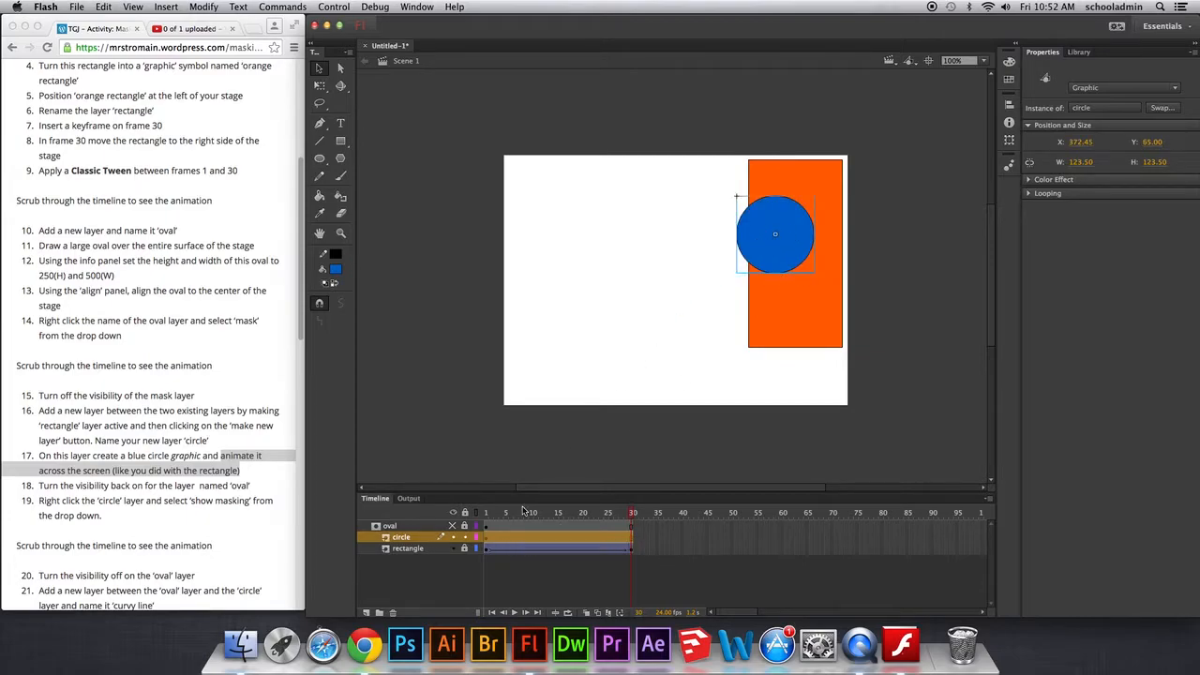
click(487, 516)
mouse_move(487, 516)
mouse_down()
mouse_move(565, 516)
mouse_move(485, 514)
mouse_up()
click(487, 536)
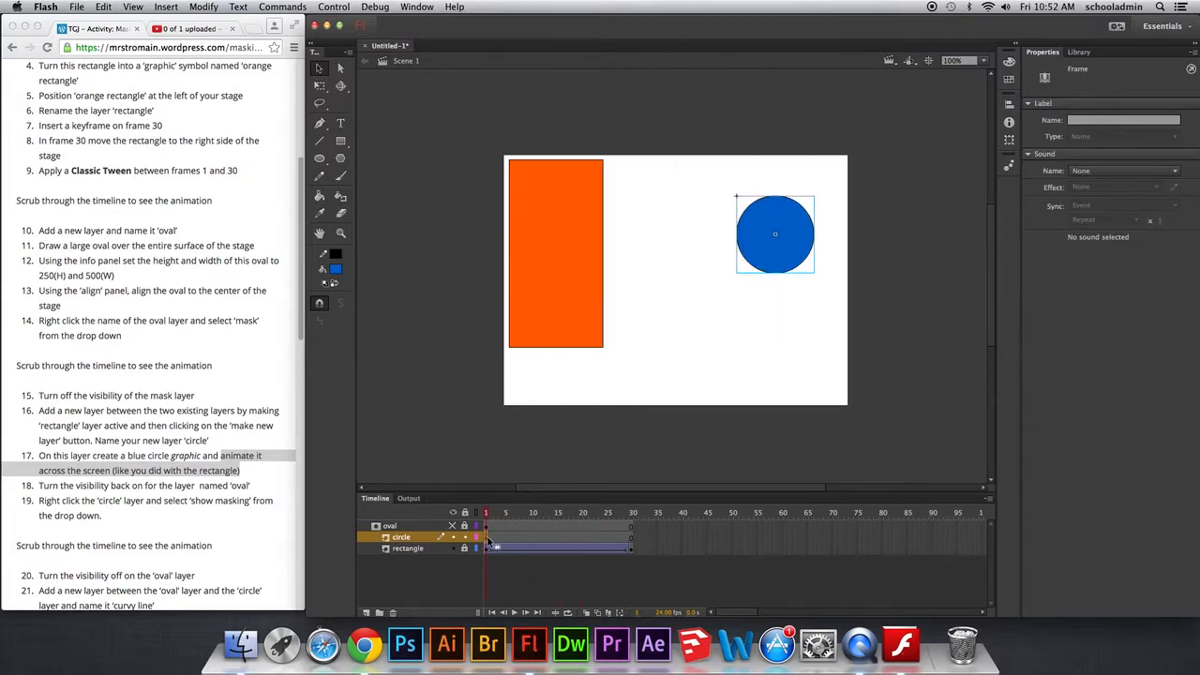
- Insert a keyframe at frame 30 of the circle layer and move the circle straight across to the stage's left side, X about 27.5
click(630, 542)
right_click(629, 542)
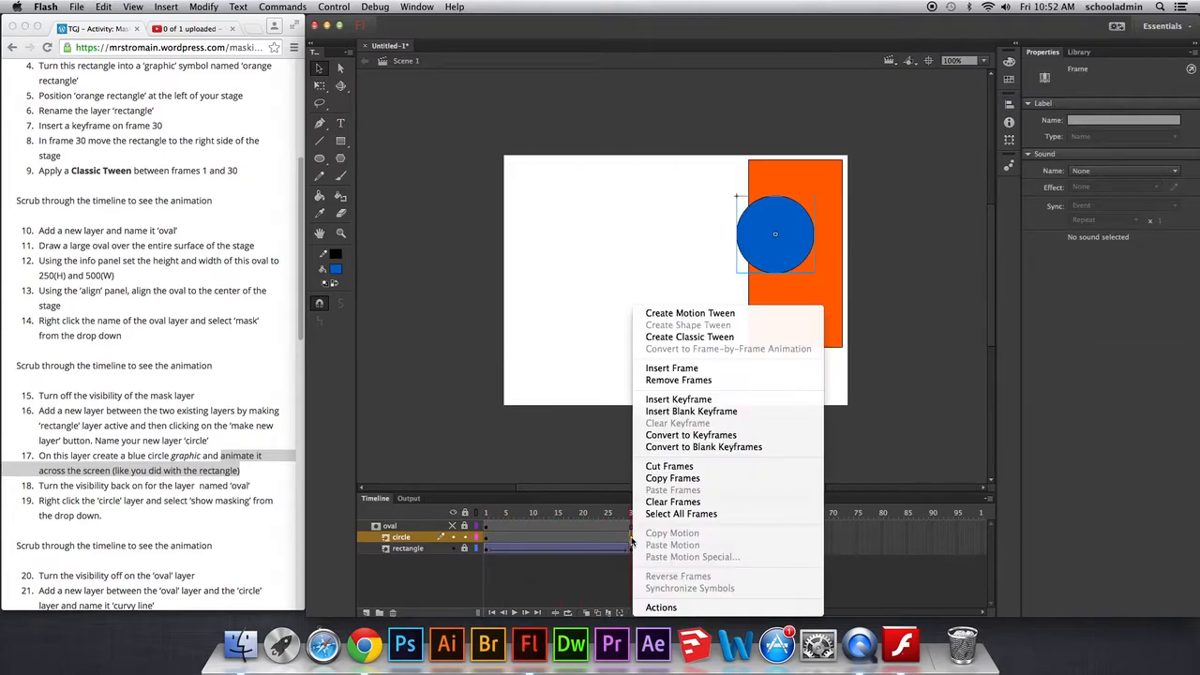
click(678, 399)
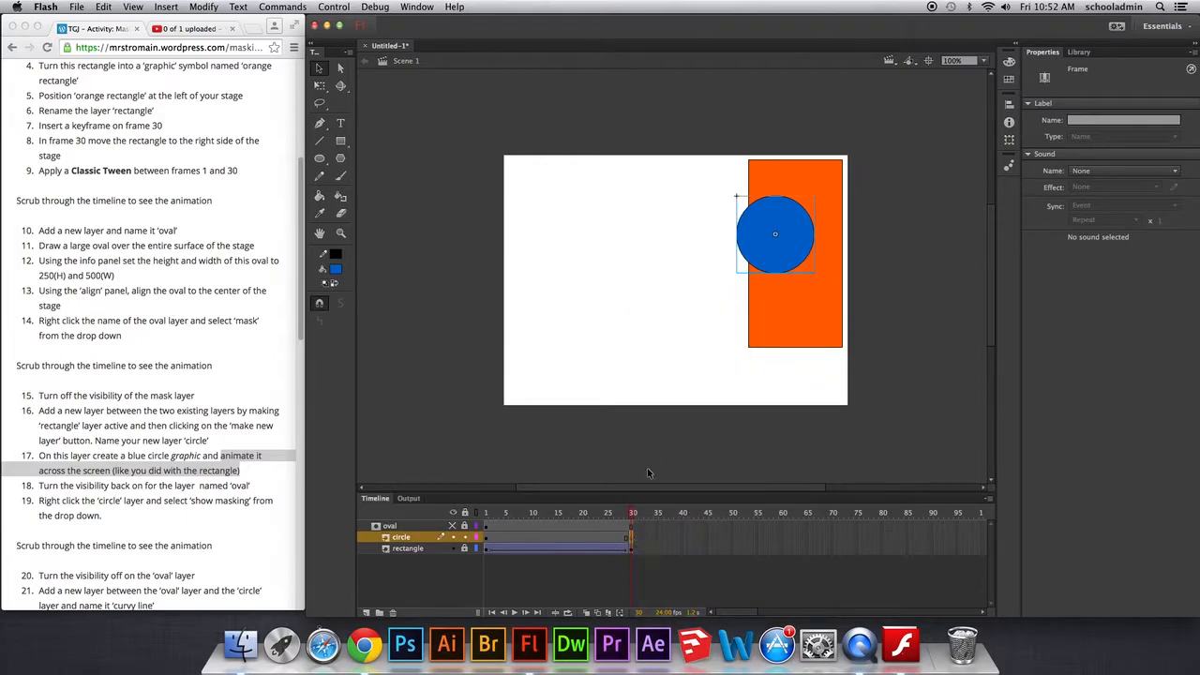
drag(774, 255, 557, 256)
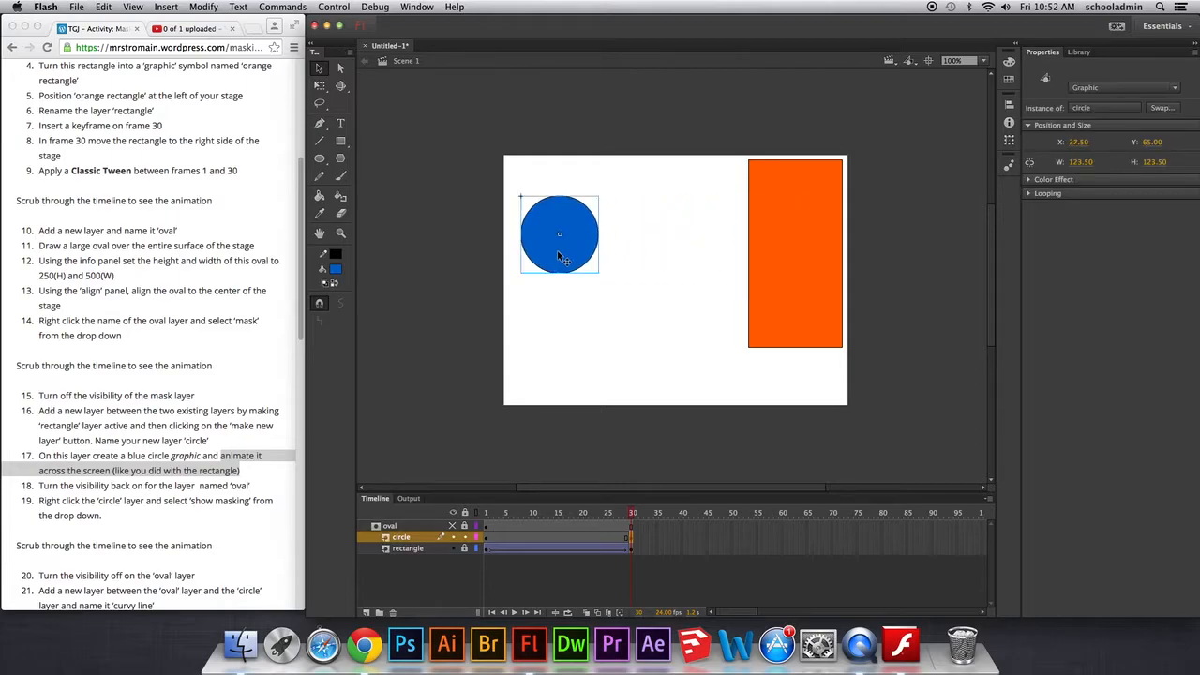
- Apply a Classic Tween to the circle layer between frames 1 and 30 and scrub the timeline to preview it
click(632, 539)
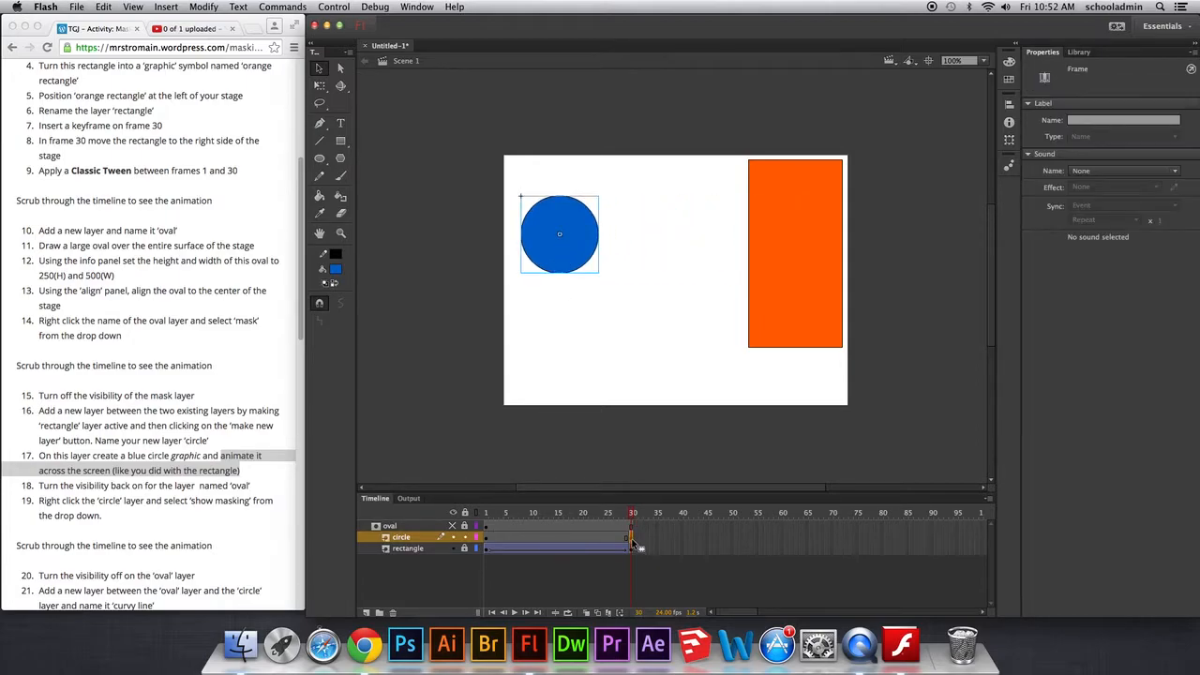
click(486, 540)
drag(487, 512, 630, 513)
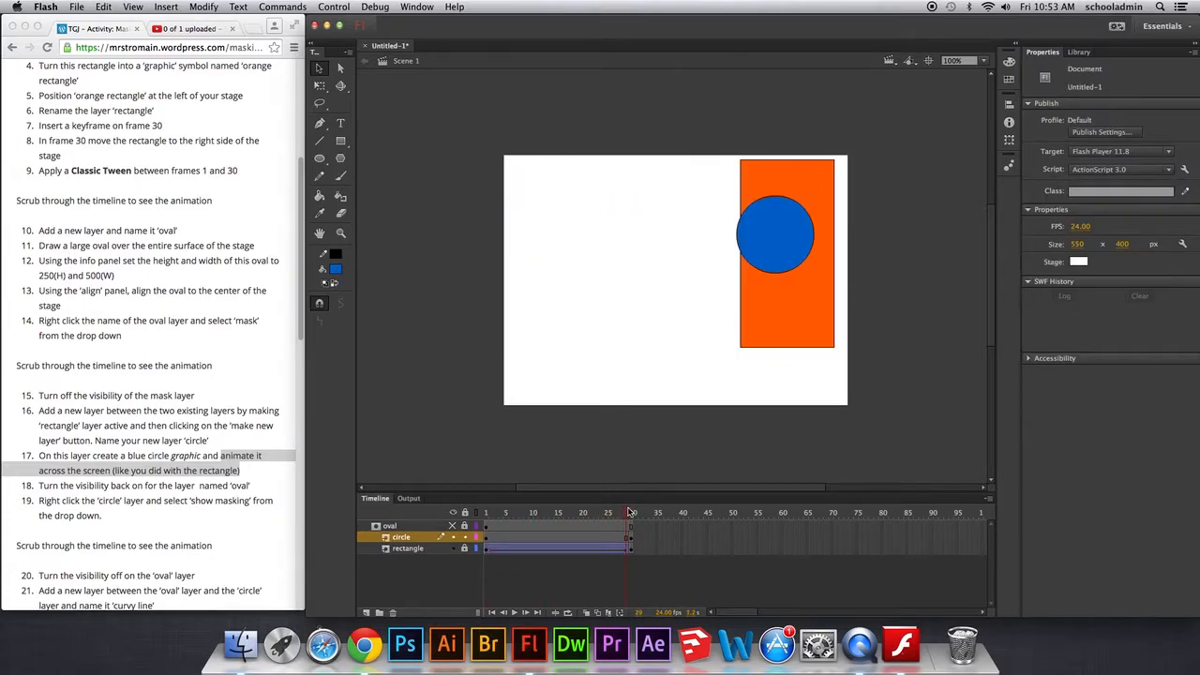
click(630, 540)
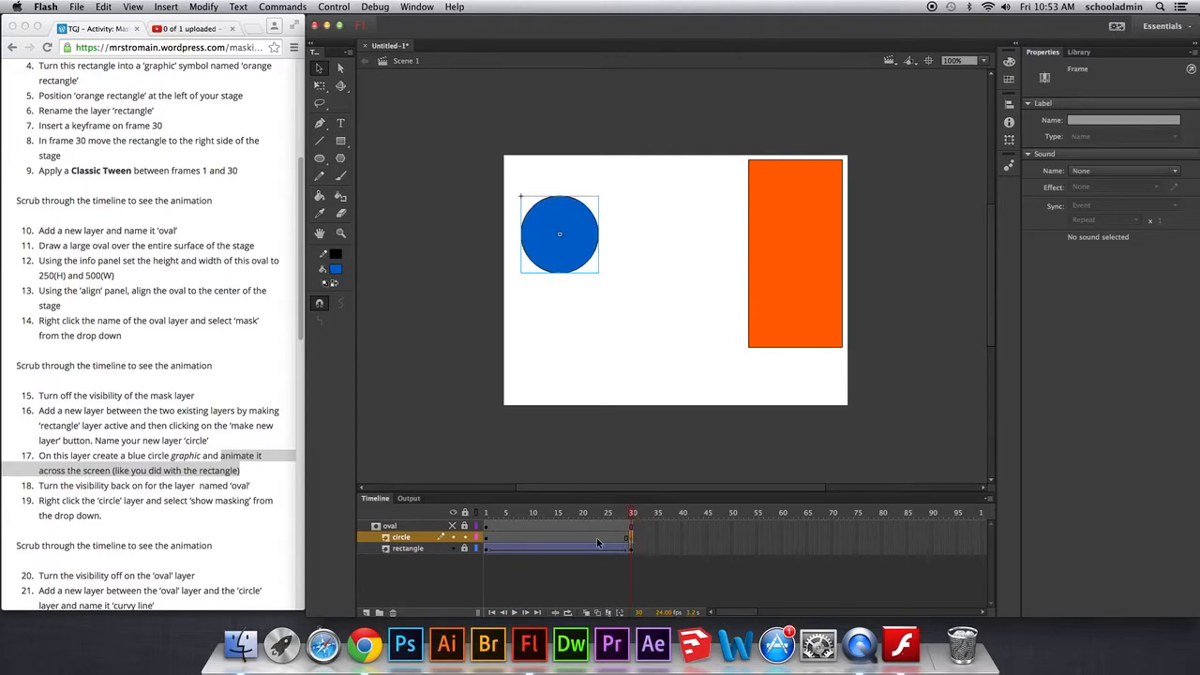
right_click(594, 542)
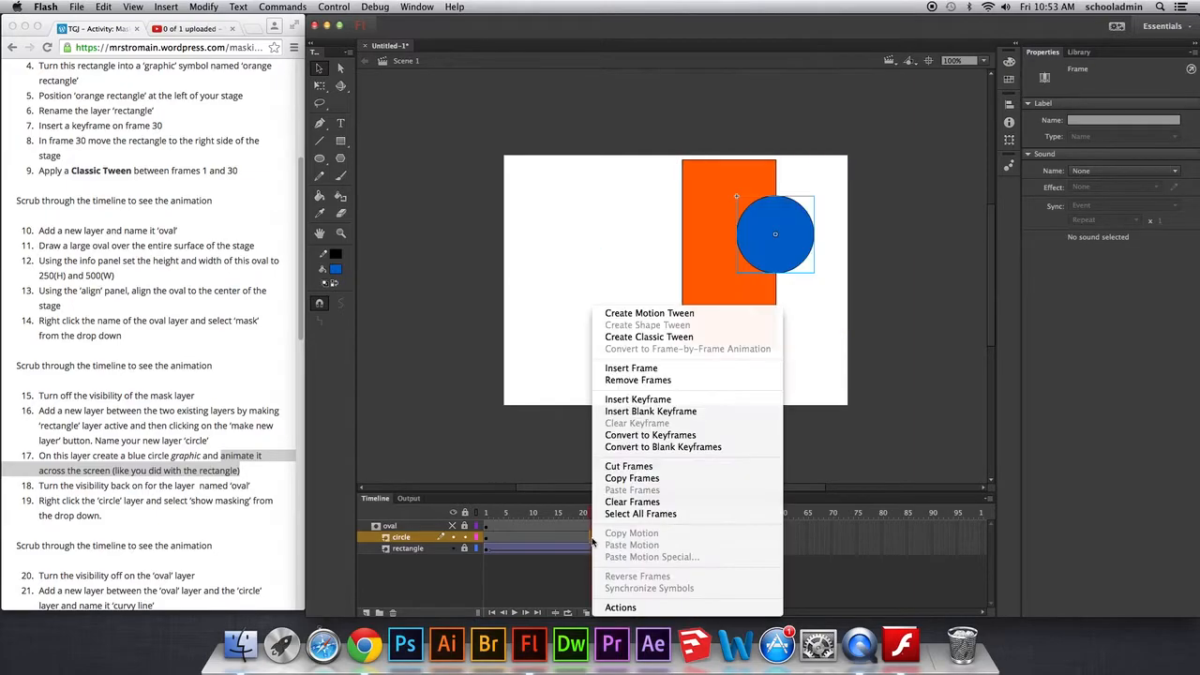
click(625, 337)
mouse_move(487, 512)
mouse_down()
mouse_move(628, 513)
mouse_move(508, 513)
mouse_up()
mouse_move(615, 511)
mouse_down()
mouse_move(591, 512)
mouse_move(633, 511)
mouse_up()
- Turn the oval layer's visibility back on, apply Show Masking, and scrub back to frame 1
click(452, 525)
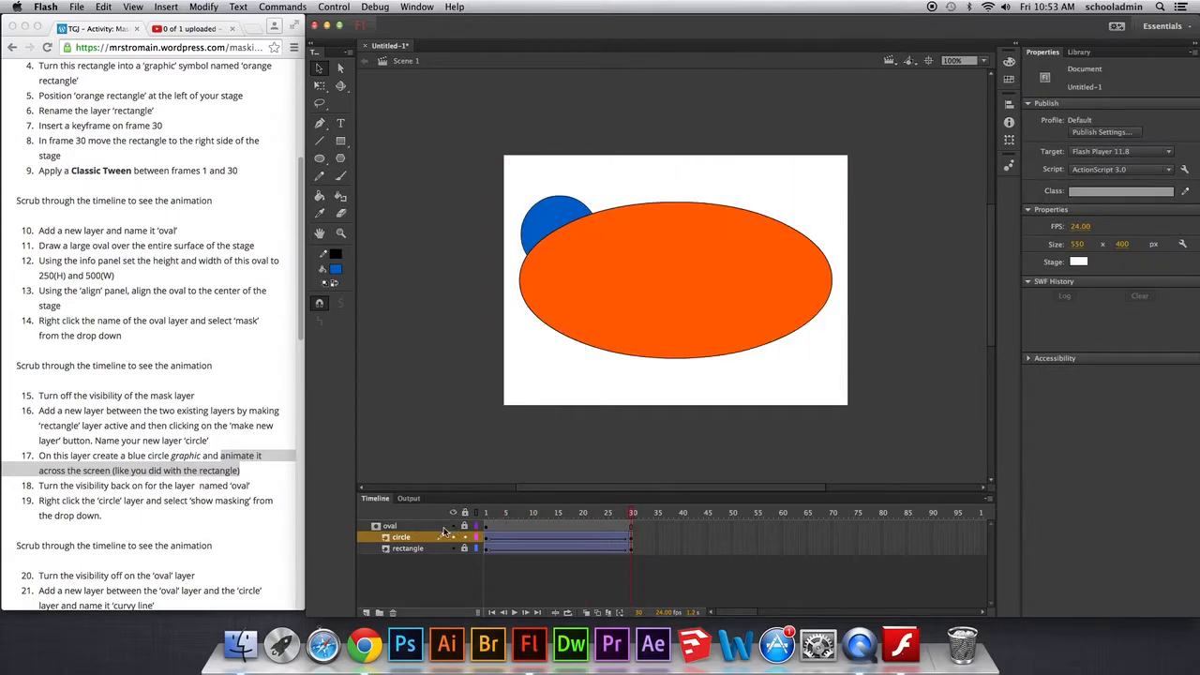
right_click(437, 526)
click(465, 503)
mouse_move(499, 512)
mouse_down()
mouse_move(635, 512)
mouse_move(486, 512)
mouse_up()
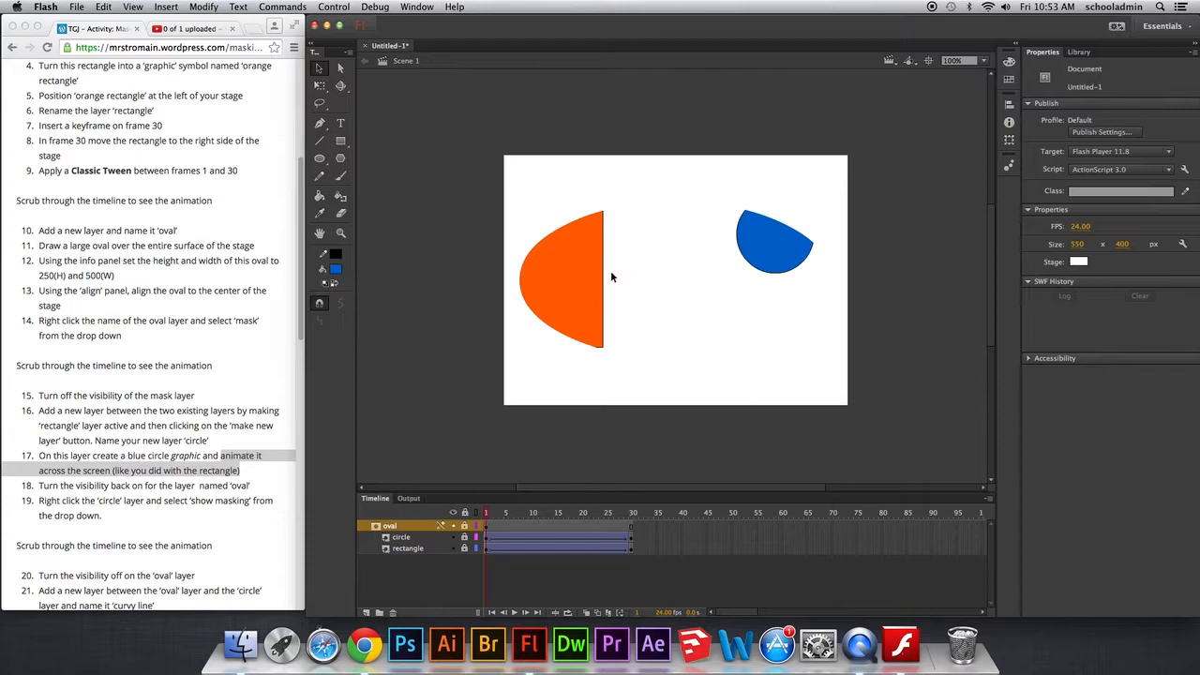
- Hide the oval layer, unlock the circle and rectangle layers, and play the unmasked animation from frame 1
click(388, 527)
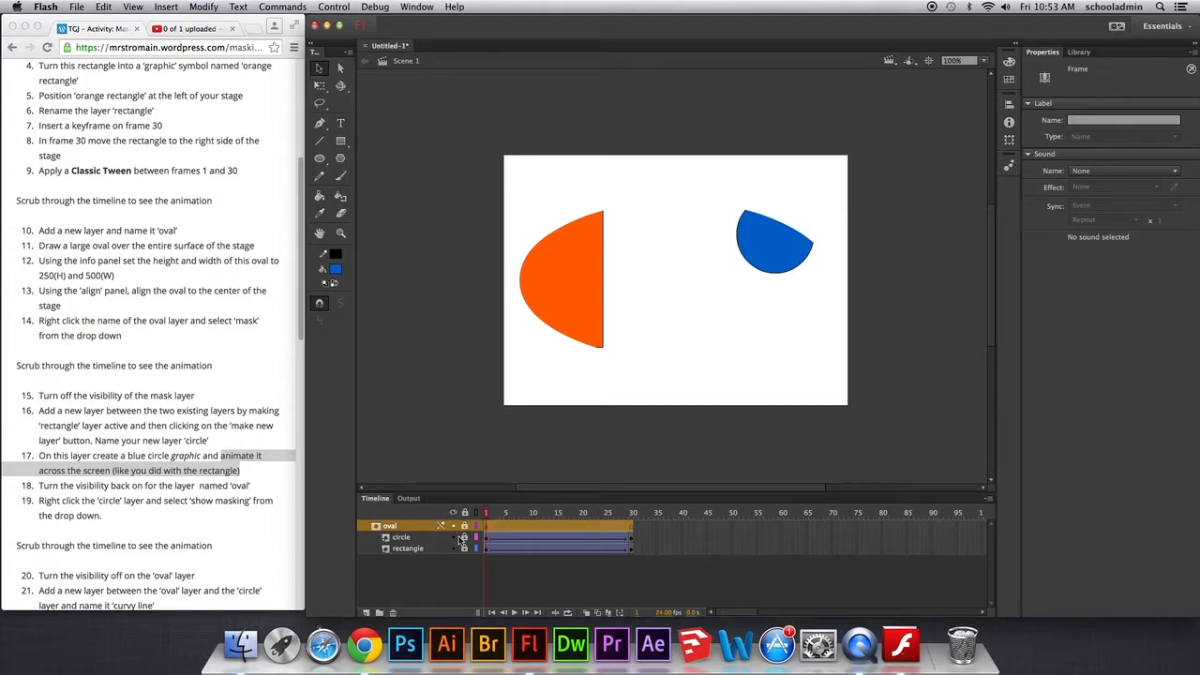
right_click(421, 534)
click(412, 553)
click(452, 526)
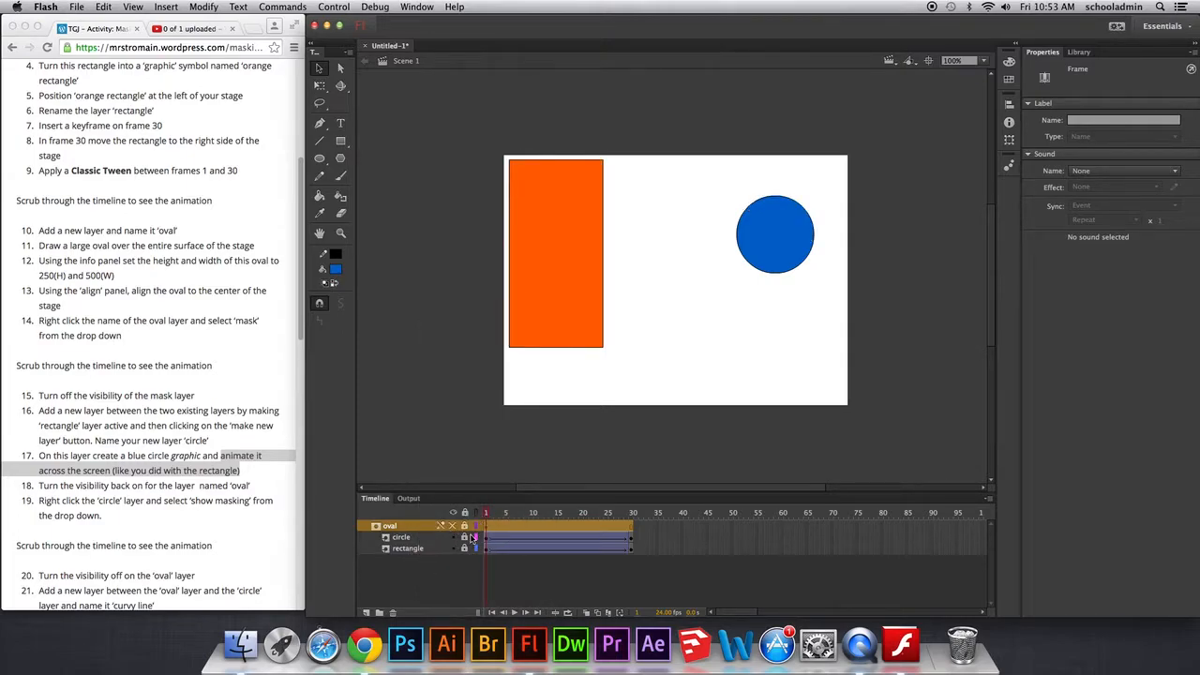
mouse_move(486, 513)
mouse_down()
mouse_move(557, 514)
mouse_move(484, 514)
mouse_up()
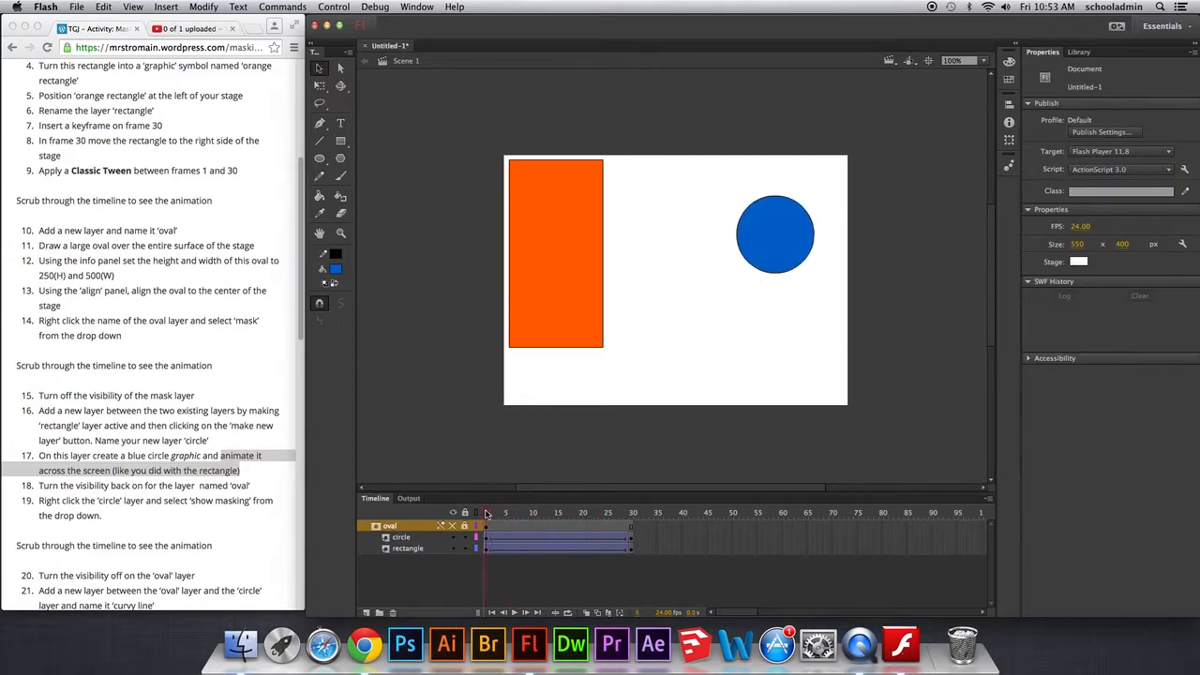
key(Return)
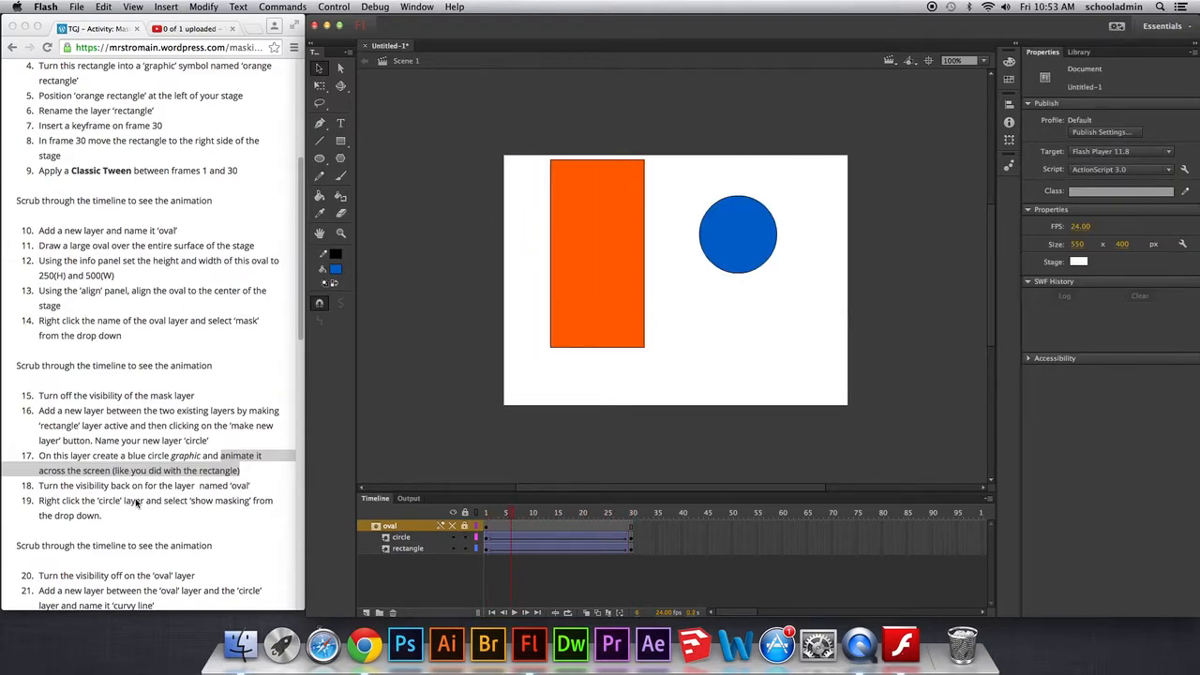
- Follow instruction 18 and turn the oval layer's visibility back on
click(89, 488)
click(43, 486)
drag(41, 486, 254, 483)
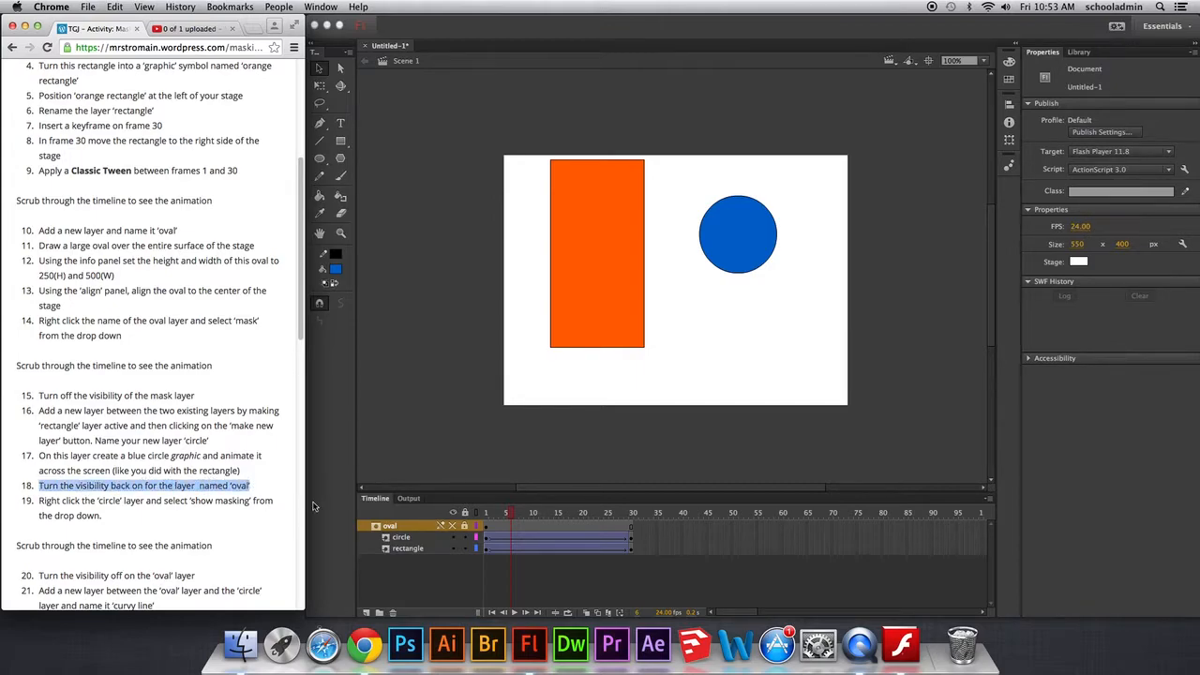
click(441, 531)
click(454, 527)
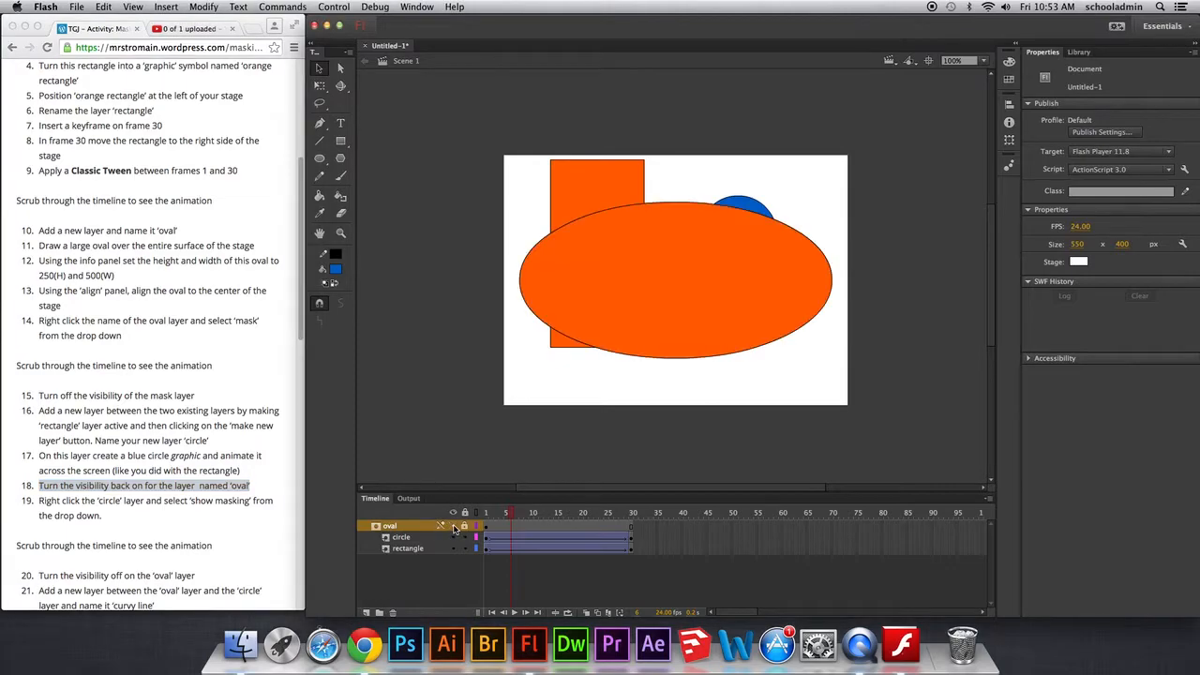
- Following instruction 19, apply Show Masking to the oval mask layer and scrub the timeline through frame 30
click(42, 504)
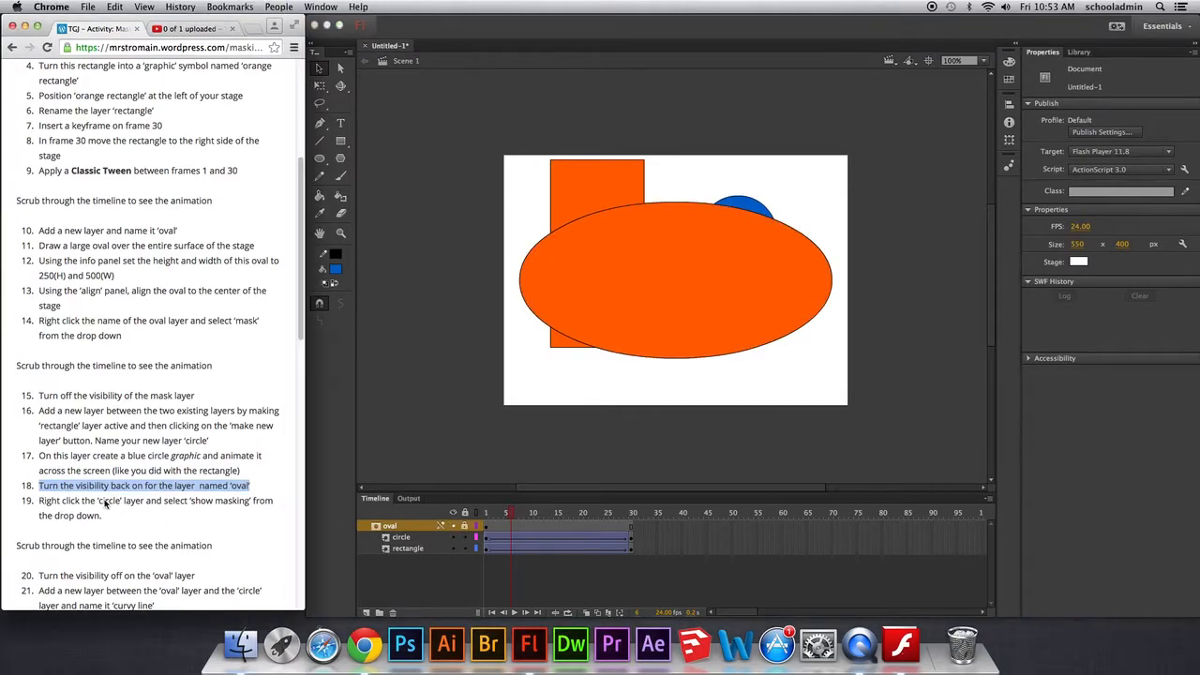
click(98, 500)
drag(97, 499, 206, 514)
right_click(210, 518)
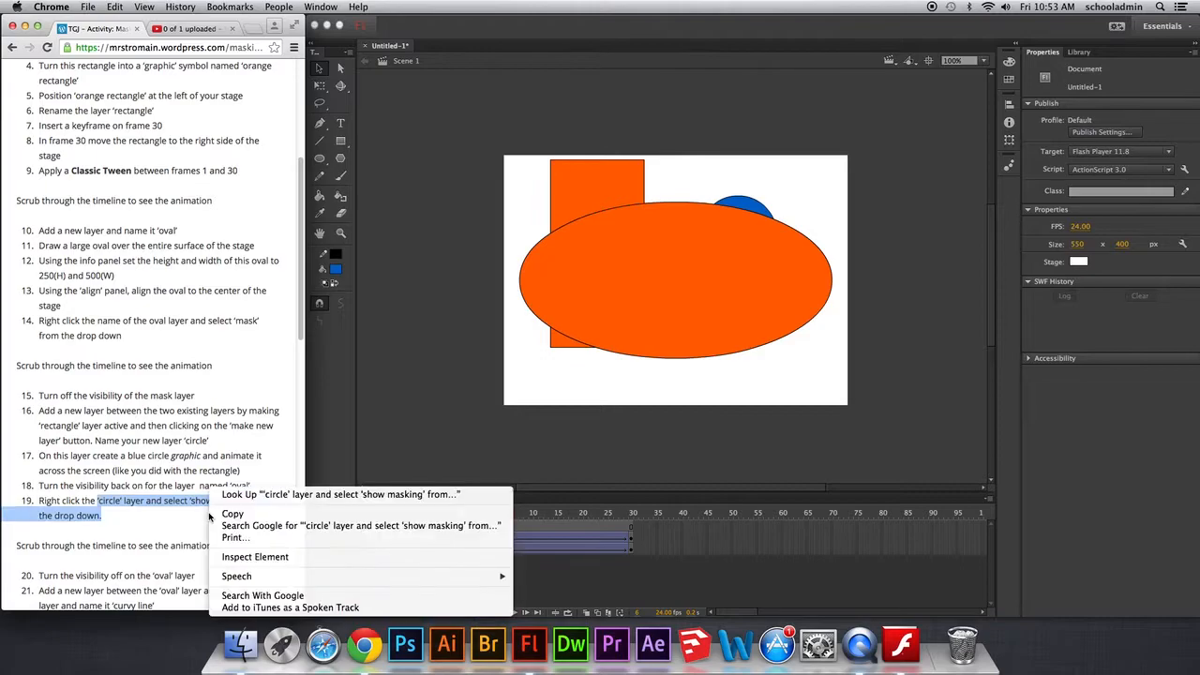
click(180, 519)
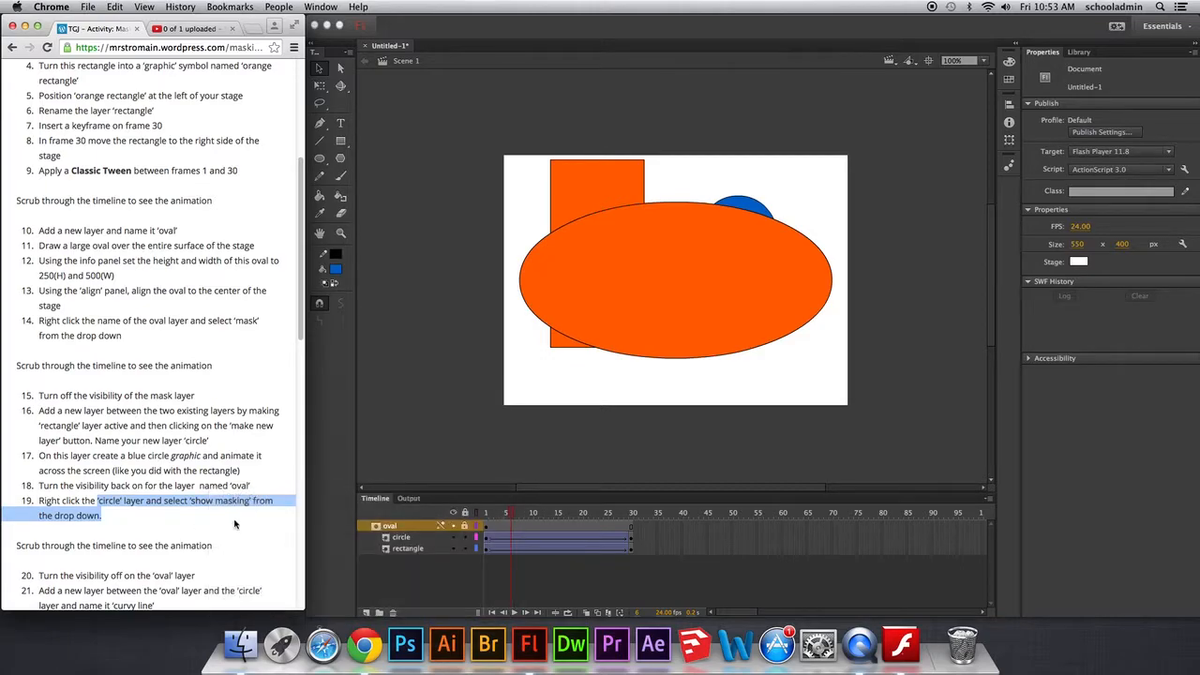
right_click(406, 528)
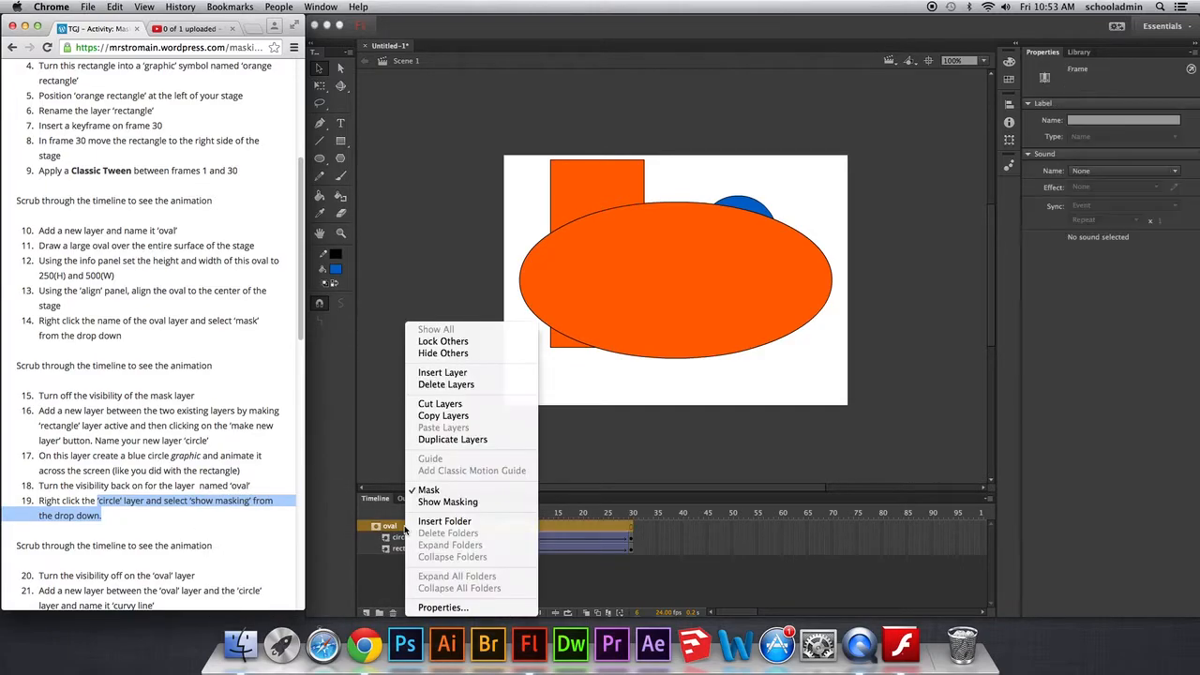
click(447, 501)
click(511, 514)
drag(511, 514, 633, 514)
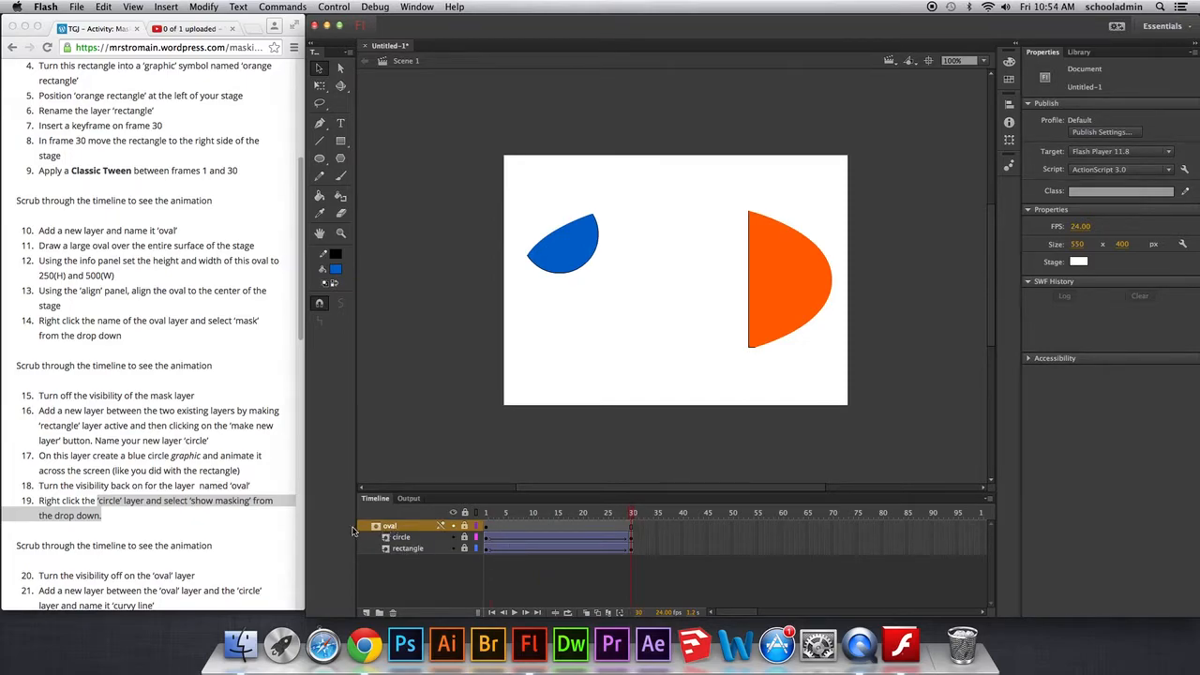
- Find instruction 20 on the activity page and turn off the visibility of the oval layer
click(174, 544)
drag(44, 575, 215, 578)
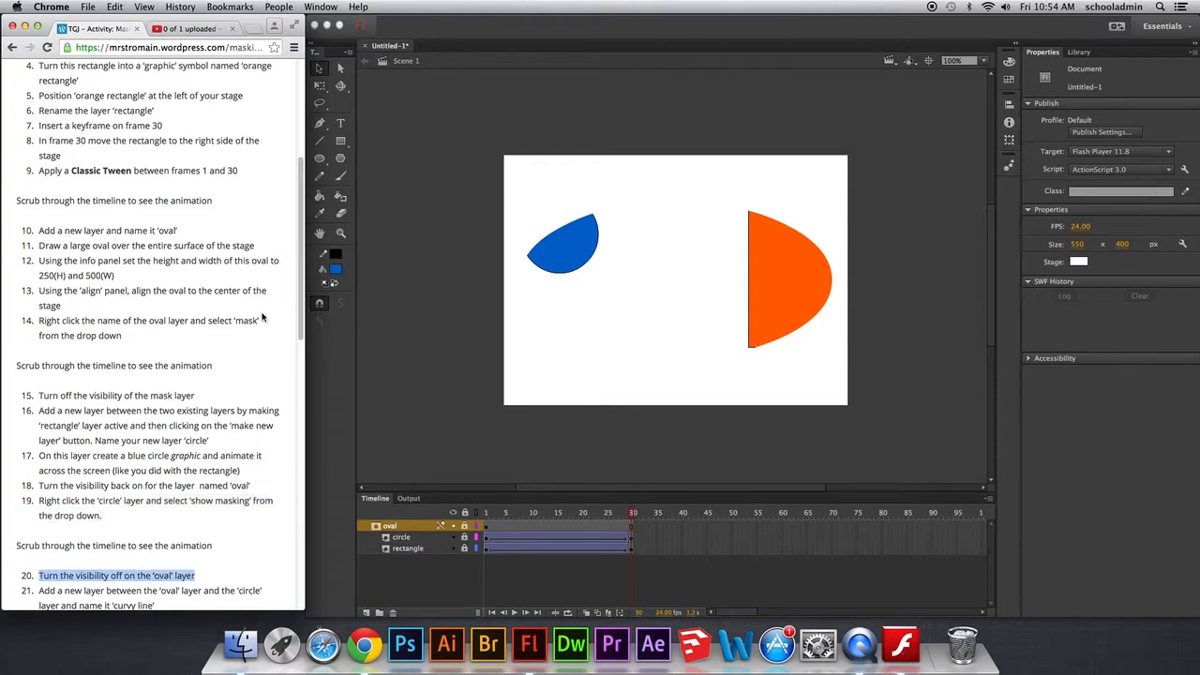
scroll(302, 264, down, 1)
scroll(302, 264, down, 10)
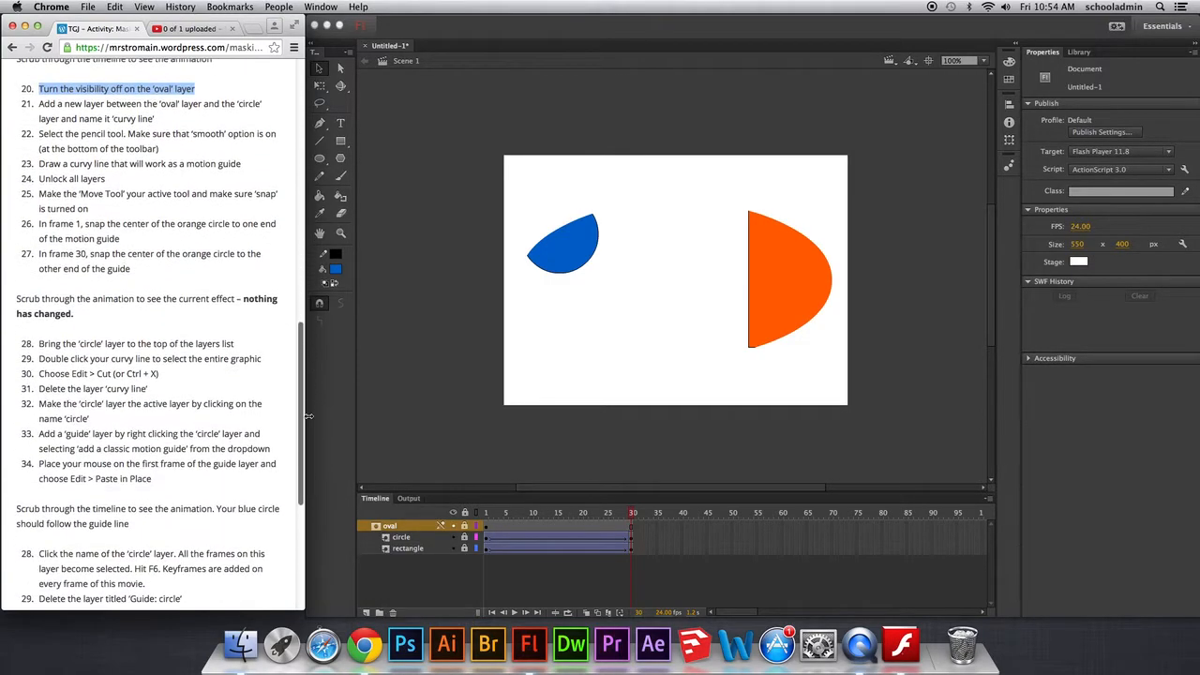
click(118, 98)
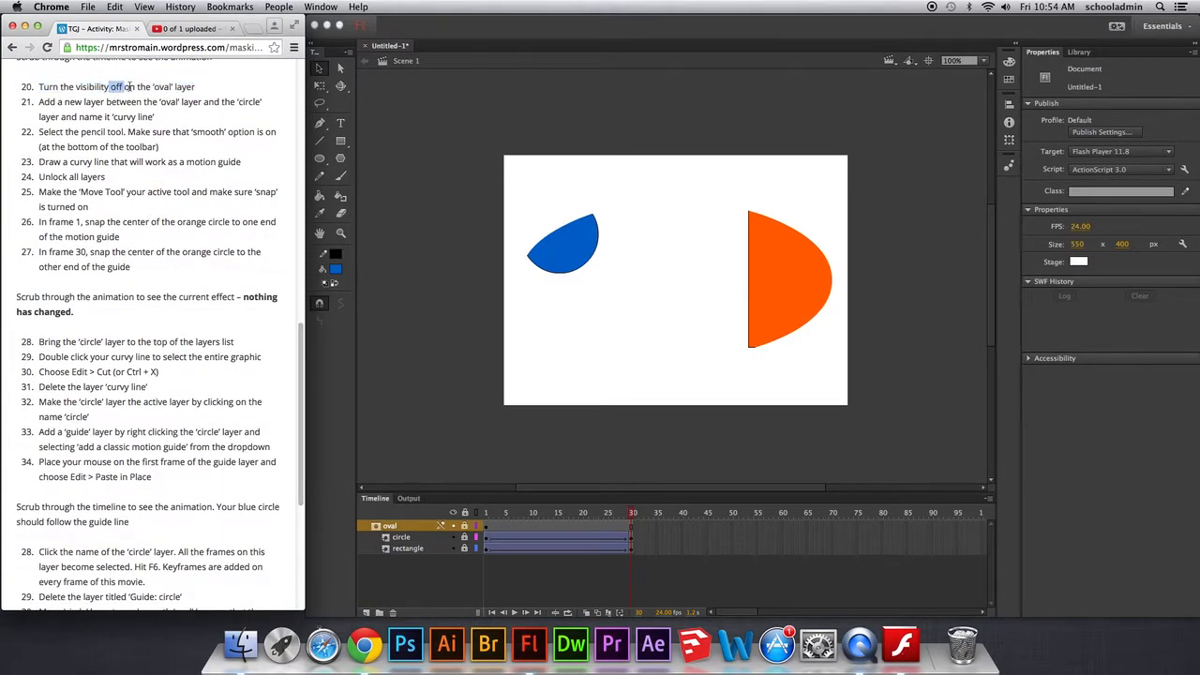
drag(111, 86, 194, 86)
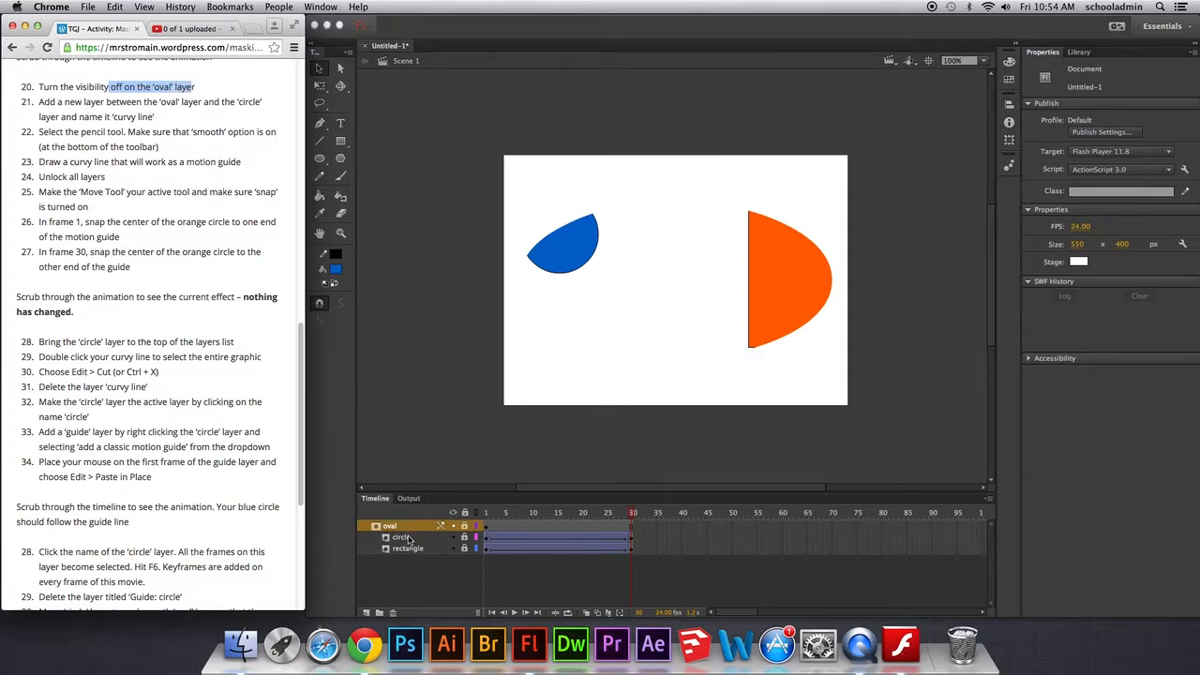
click(440, 529)
click(454, 526)
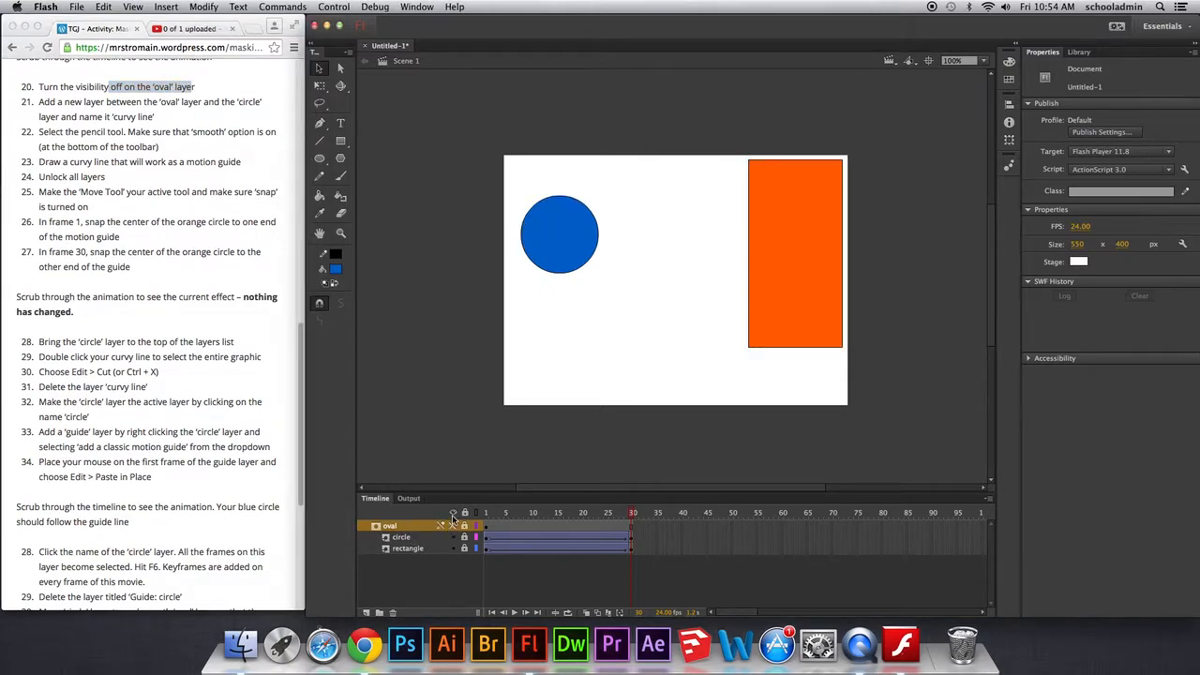
click(453, 527)
click(454, 527)
- Read instruction 21 about the 'curvy line' layer and locate the circle layer it refers to in the timeline
click(75, 114)
drag(44, 101, 156, 118)
right_click(159, 120)
click(143, 107)
drag(40, 102, 164, 117)
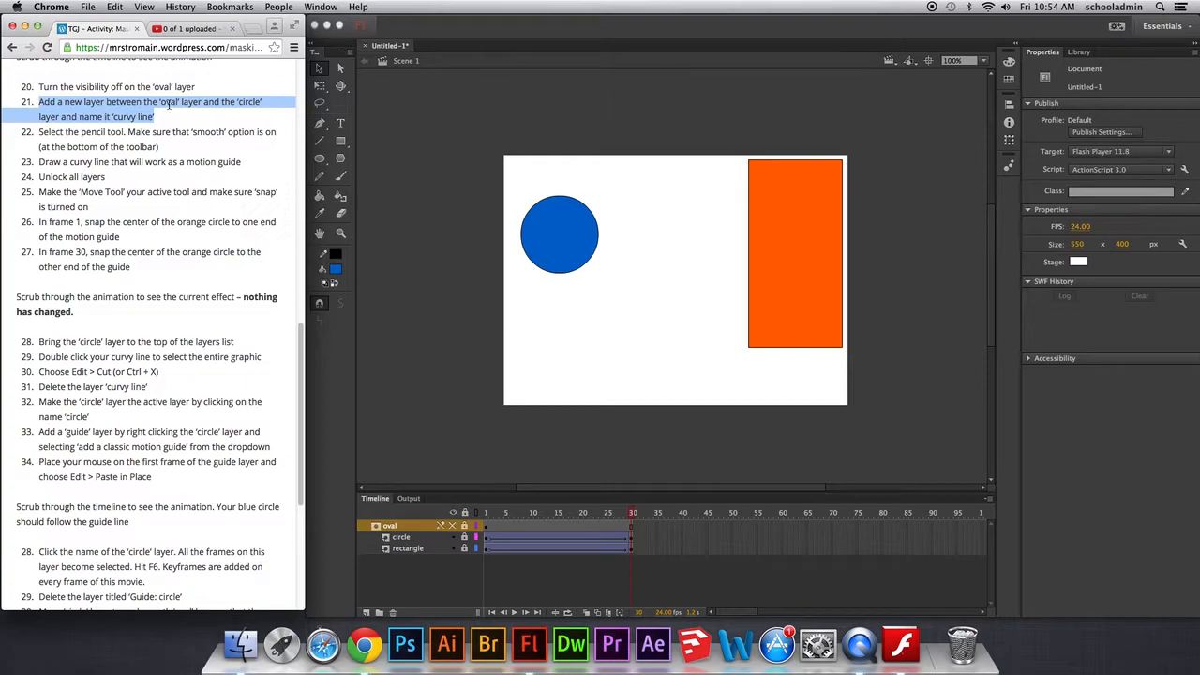
click(404, 540)
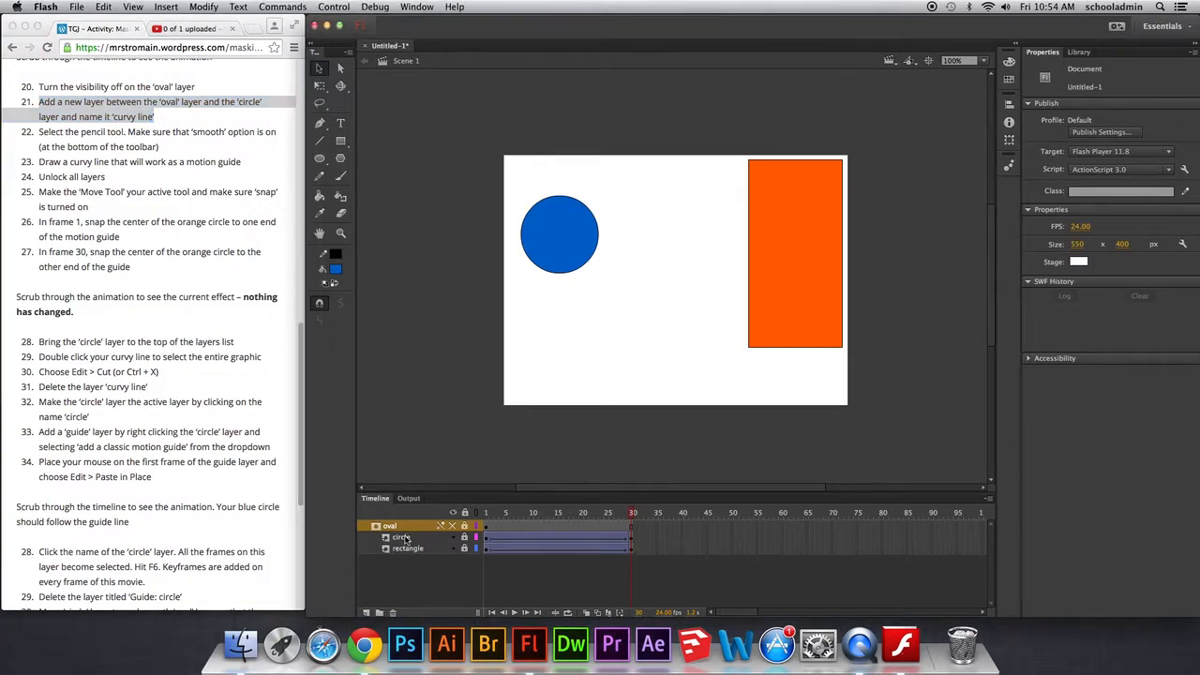
click(417, 539)
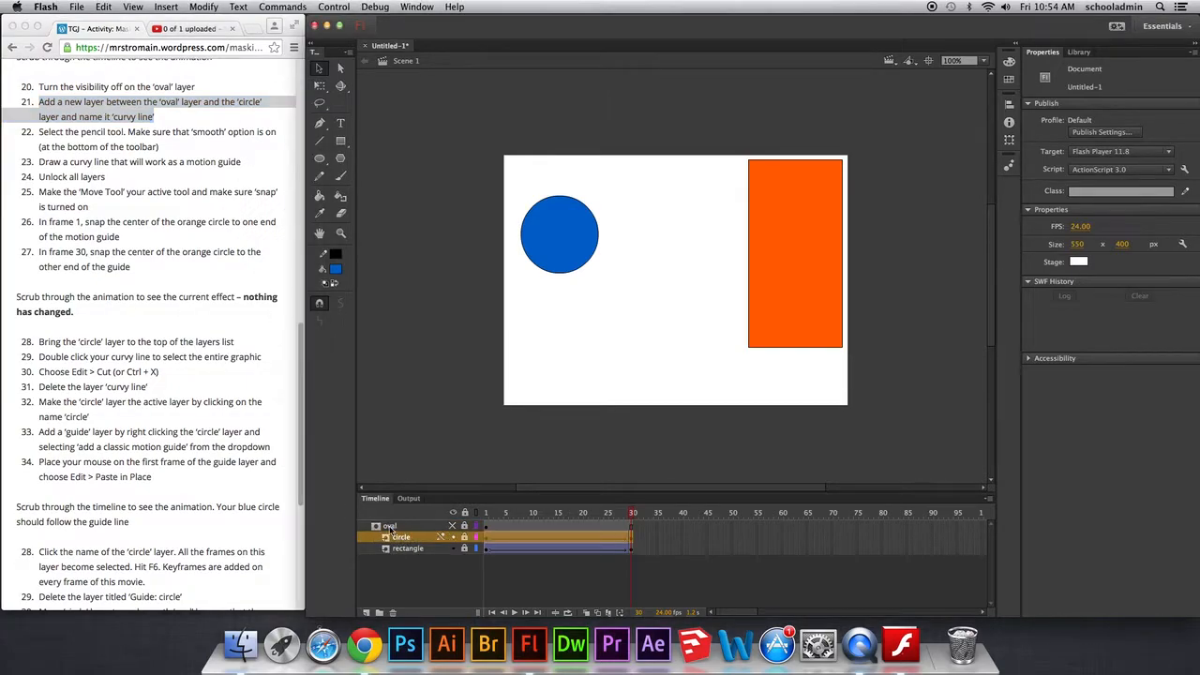
click(389, 526)
click(366, 612)
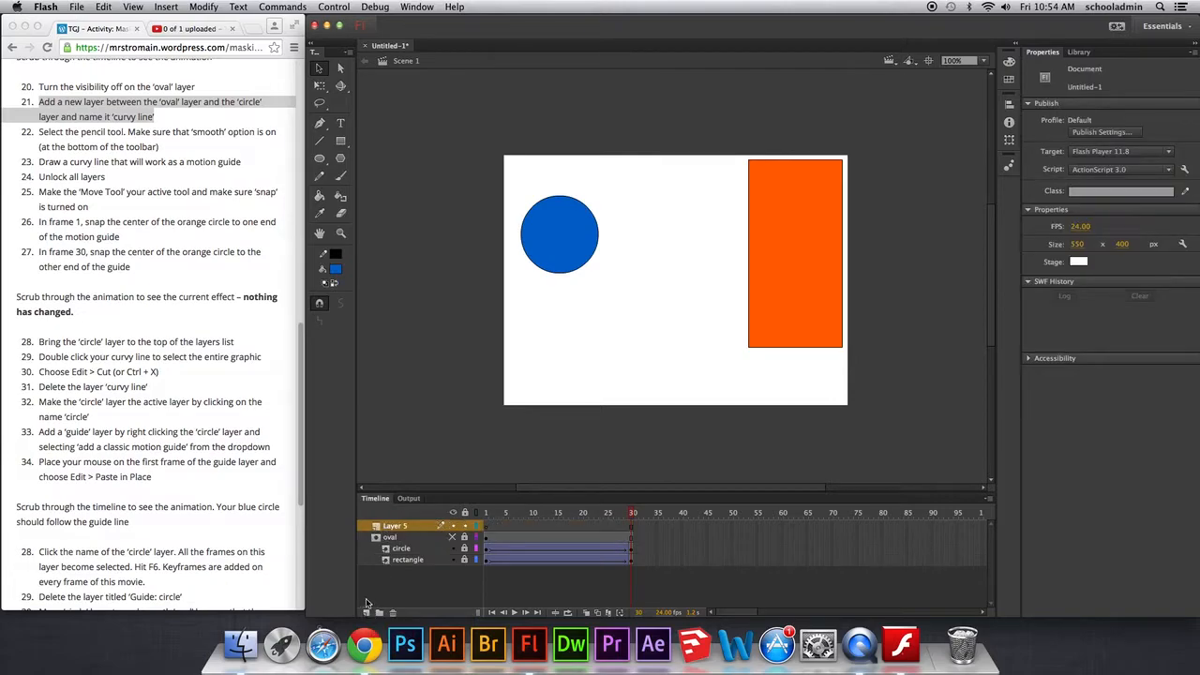
key(super+z)
- Add a new layer directly above the circle layer, under the oval mask, and name it 'curvy line'
click(402, 538)
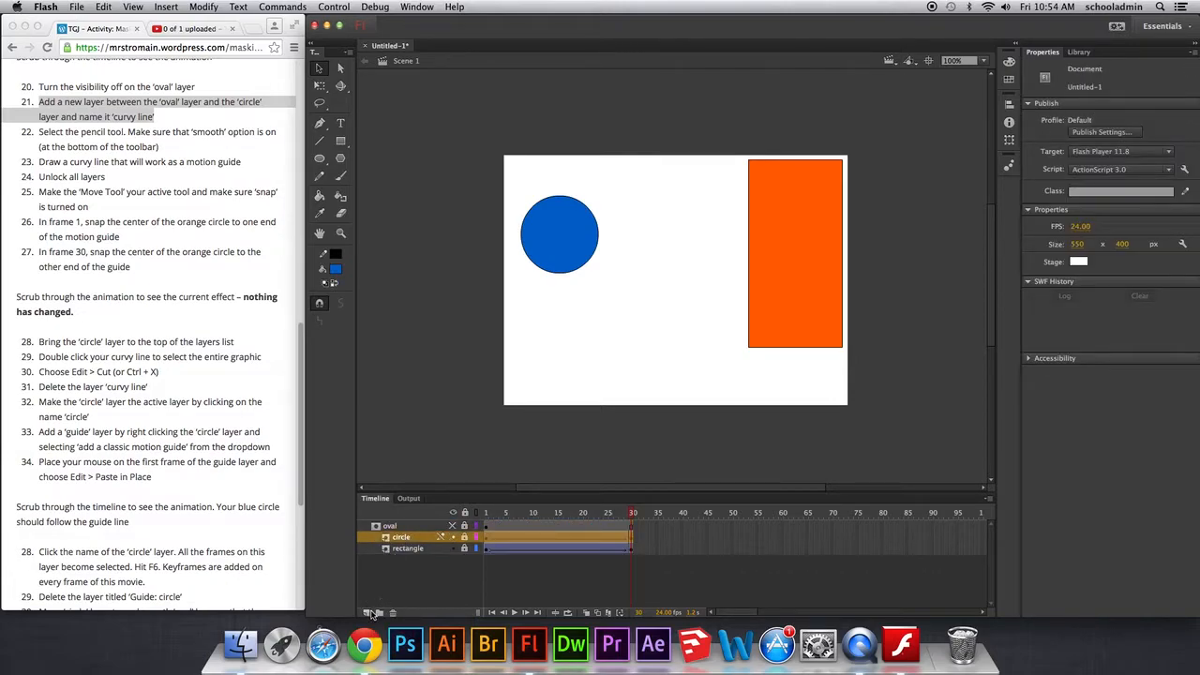
click(366, 612)
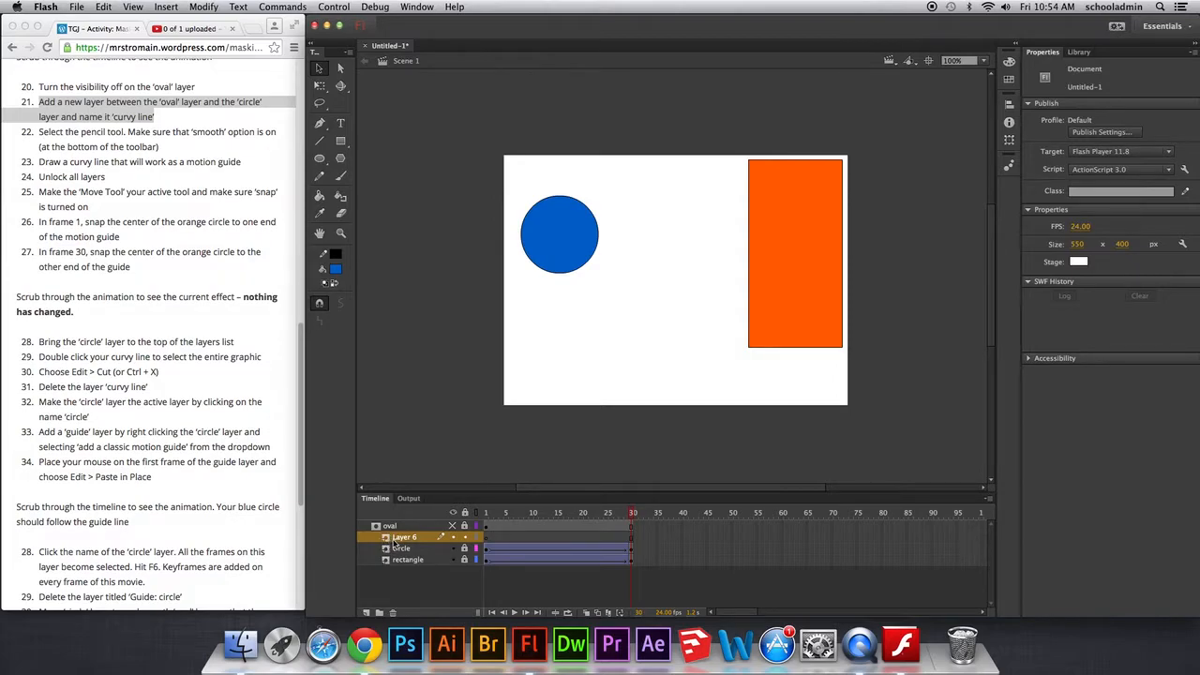
double_click(401, 539)
text(curvy line)
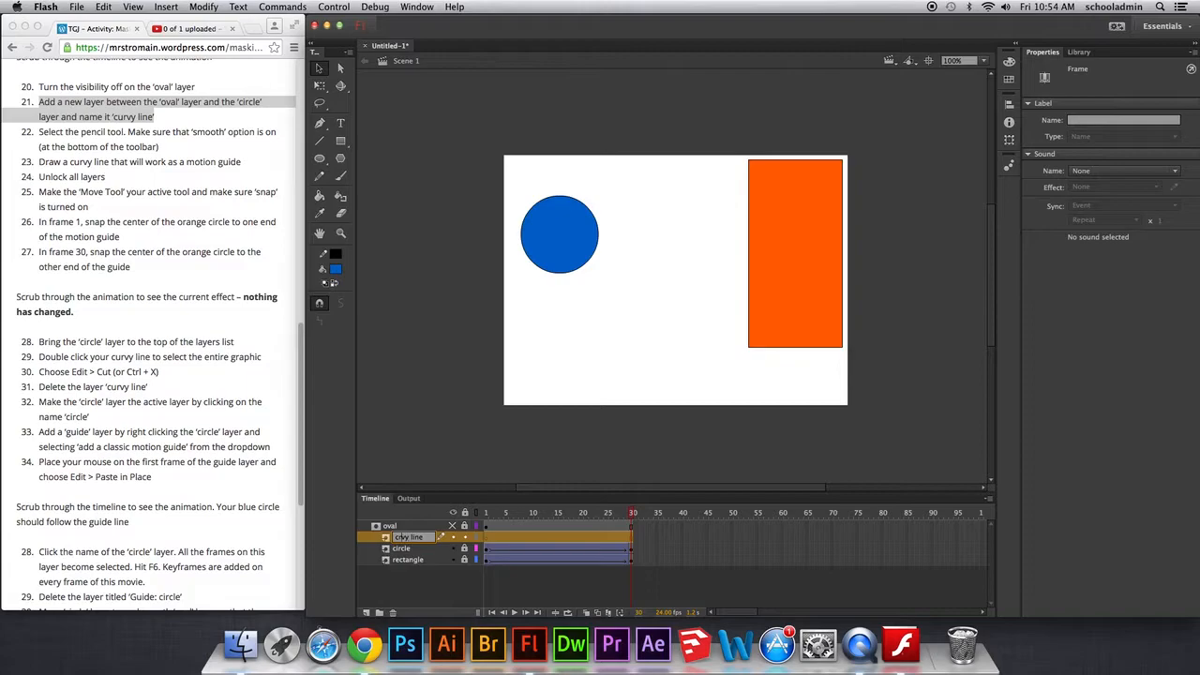
key(Return)
- Follow the first part of instruction 22 and activate the Pencil tool
click(120, 159)
drag(39, 132, 123, 132)
click(322, 176)
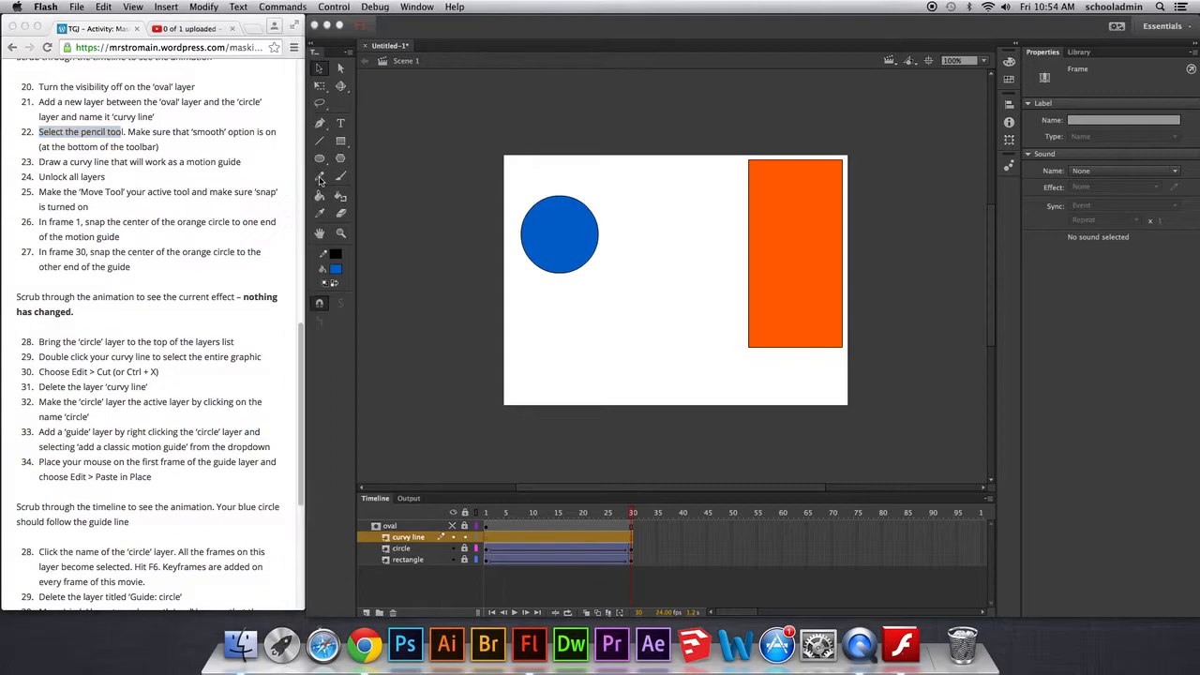
click(321, 176)
- Read the rest of instruction 22 about the 'smooth' option and examine the Pencil tool's available drawing modes
drag(127, 132, 258, 134)
right_click(259, 134)
click(249, 143)
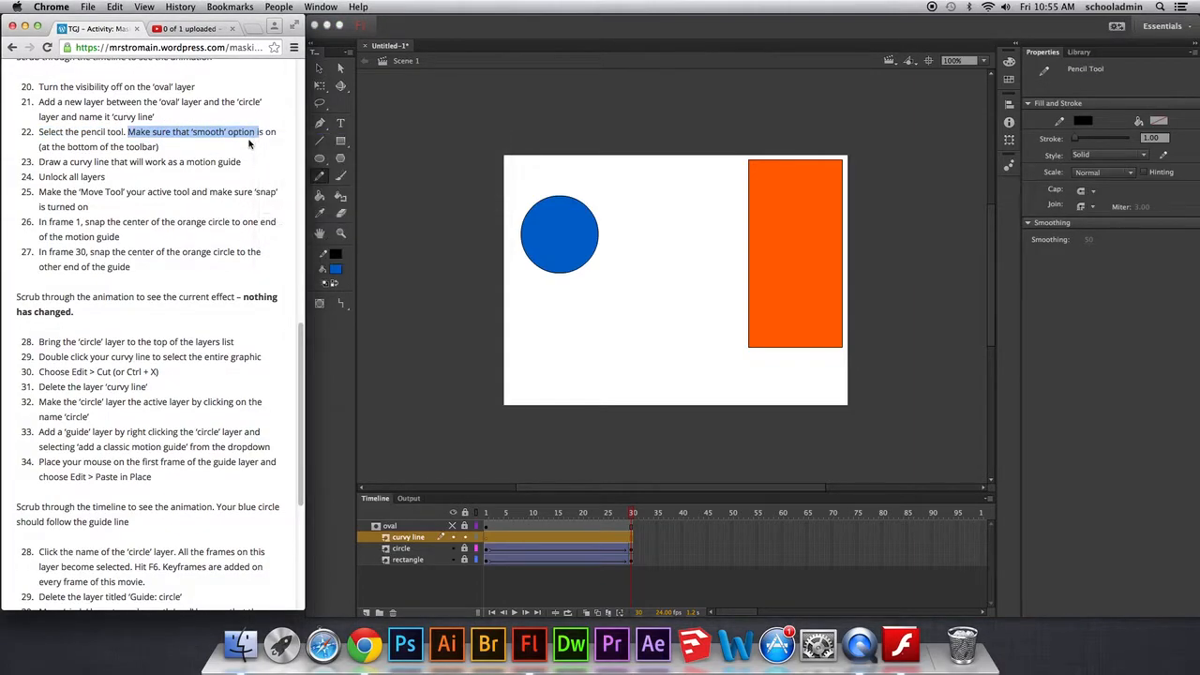
click(90, 137)
drag(129, 133, 190, 138)
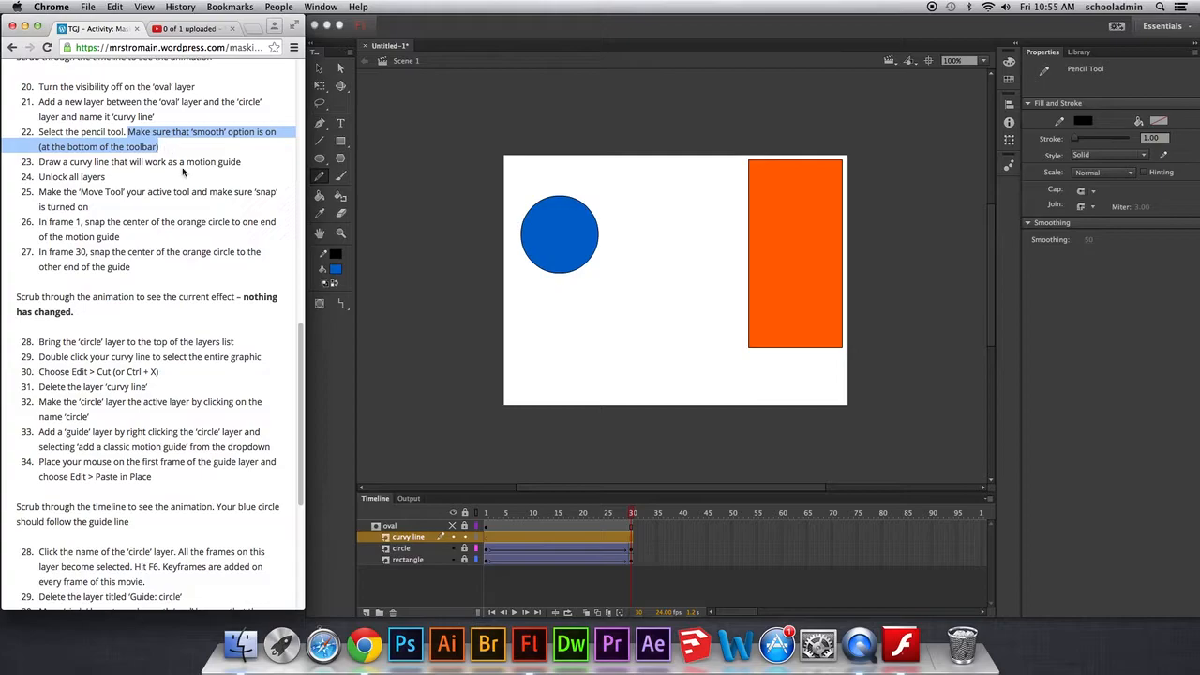
click(348, 344)
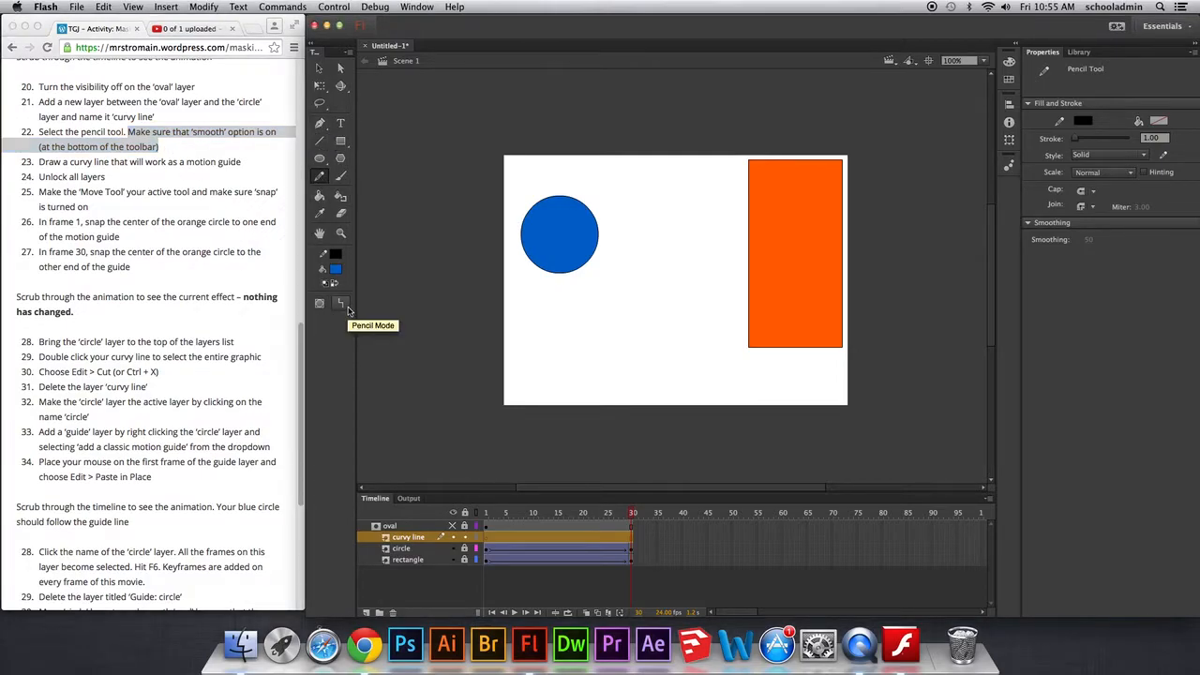
click(317, 310)
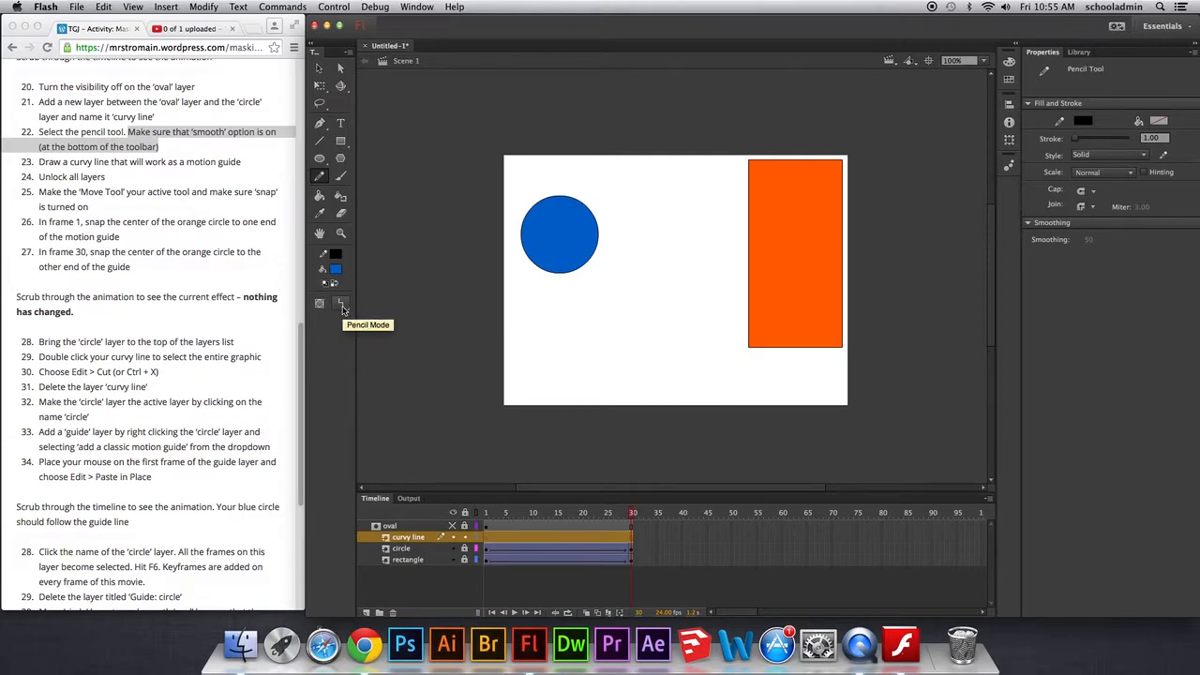
click(342, 306)
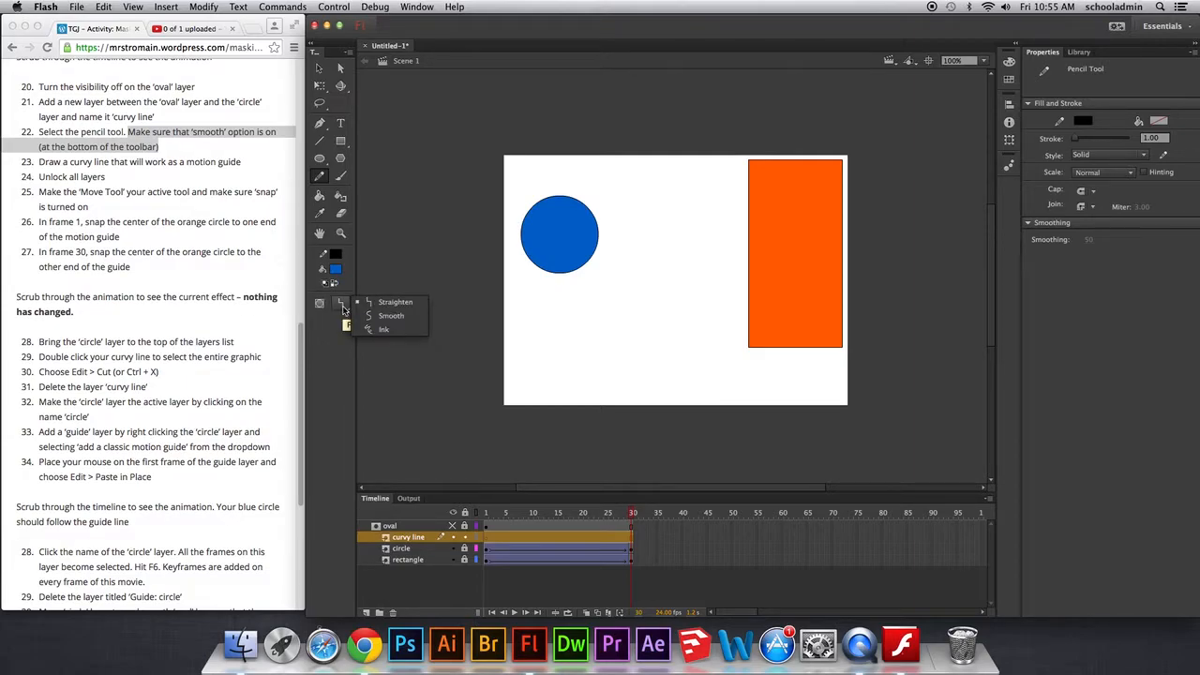
click(344, 309)
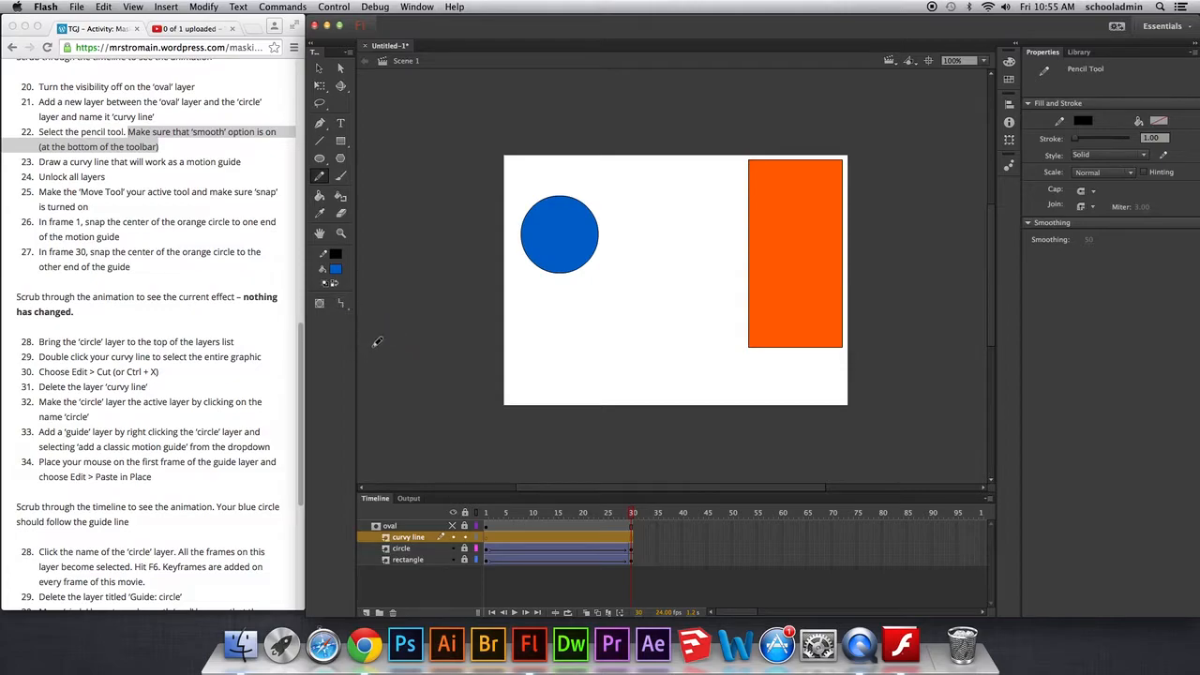
- Try the Straighten pencil mode by sketching two lines, two squares, a triangle and a small circle between the blue circle and orange rectangle
click(341, 308)
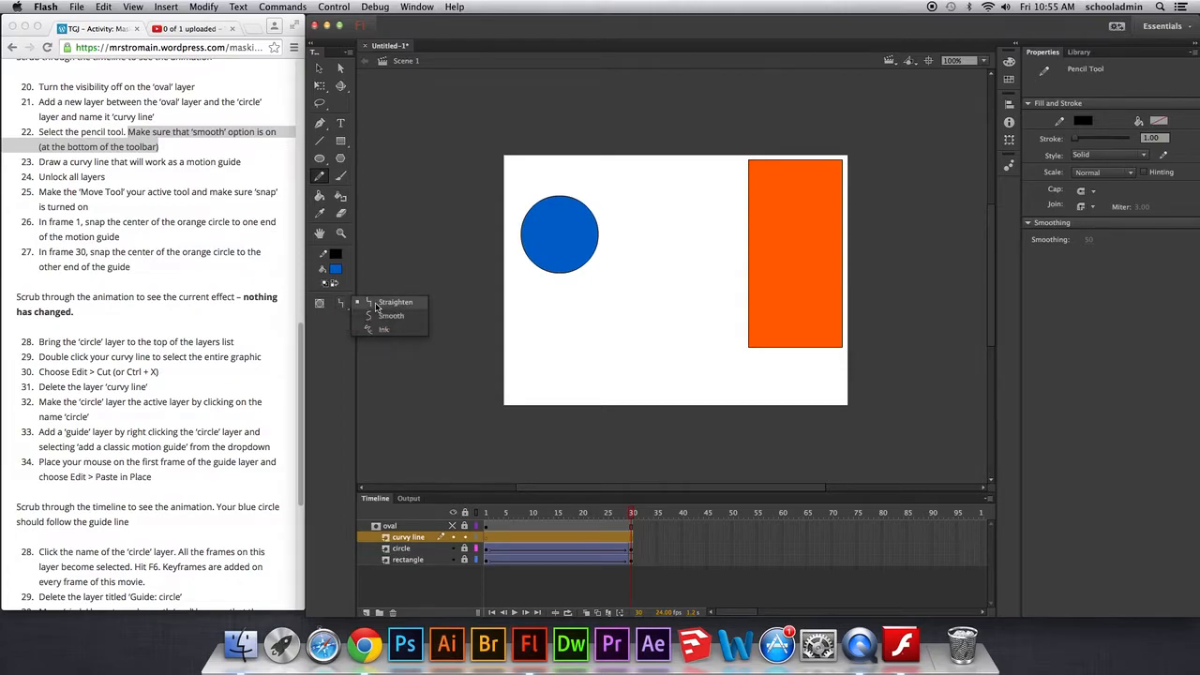
click(378, 307)
drag(644, 249, 648, 356)
drag(676, 261, 717, 283)
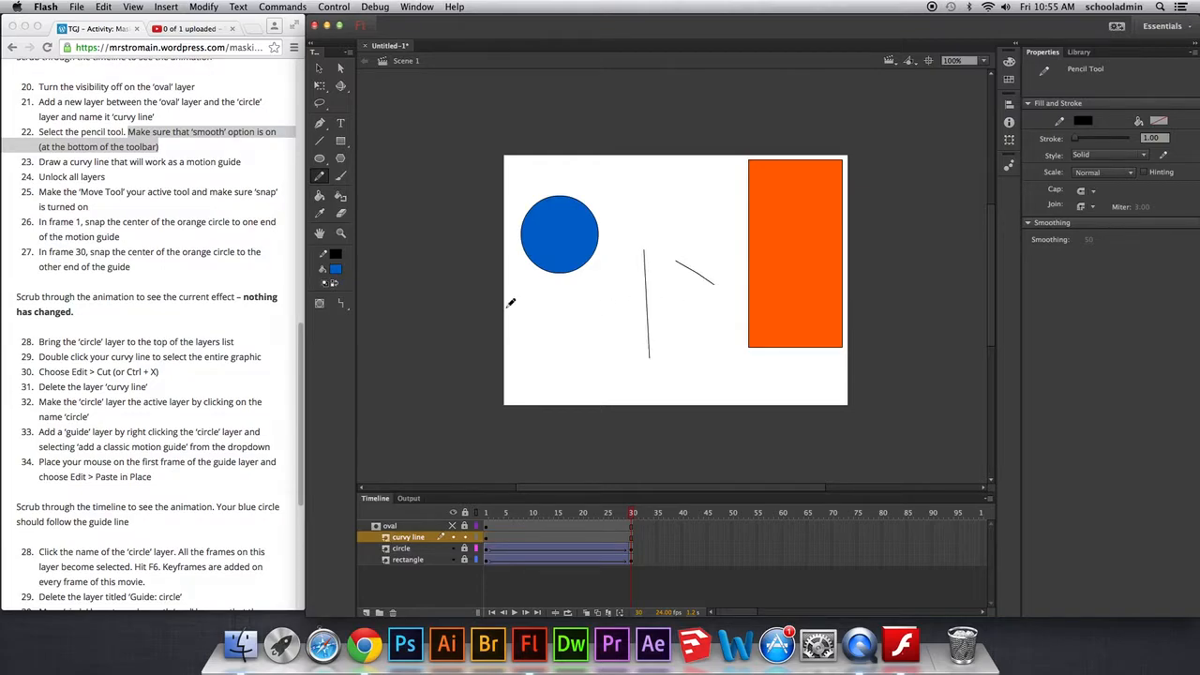
mouse_move(619, 294)
mouse_down()
mouse_move(582, 300)
mouse_move(586, 323)
mouse_move(619, 329)
mouse_move(619, 294)
mouse_up()
mouse_move(581, 343)
mouse_down()
mouse_move(582, 373)
mouse_move(608, 374)
mouse_move(620, 333)
mouse_move(588, 340)
mouse_up()
mouse_move(692, 321)
mouse_down()
mouse_move(675, 349)
mouse_move(708, 347)
mouse_move(690, 322)
mouse_up()
mouse_move(685, 280)
mouse_down()
mouse_move(673, 291)
mouse_move(690, 288)
mouse_move(683, 280)
mouse_up()
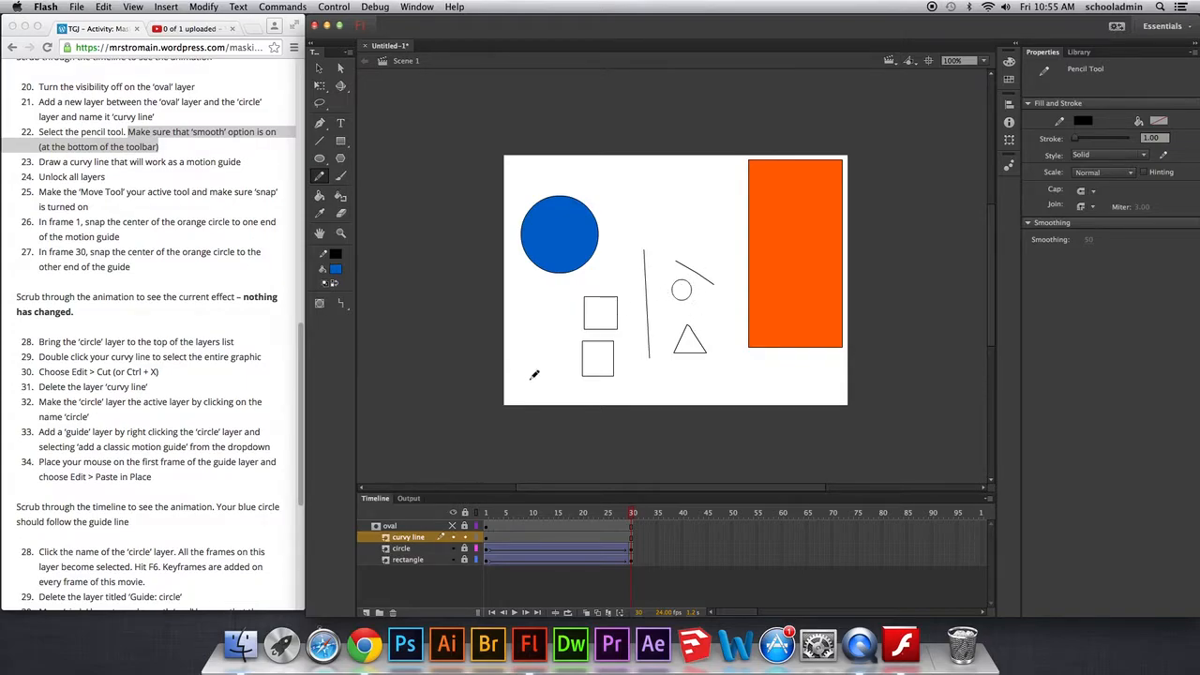
- Undo the test shapes sketched in Straighten mode
key(super+z)
key(super+z)
key(super+z)
key(super+z)
key(super+z)
key(super+z)
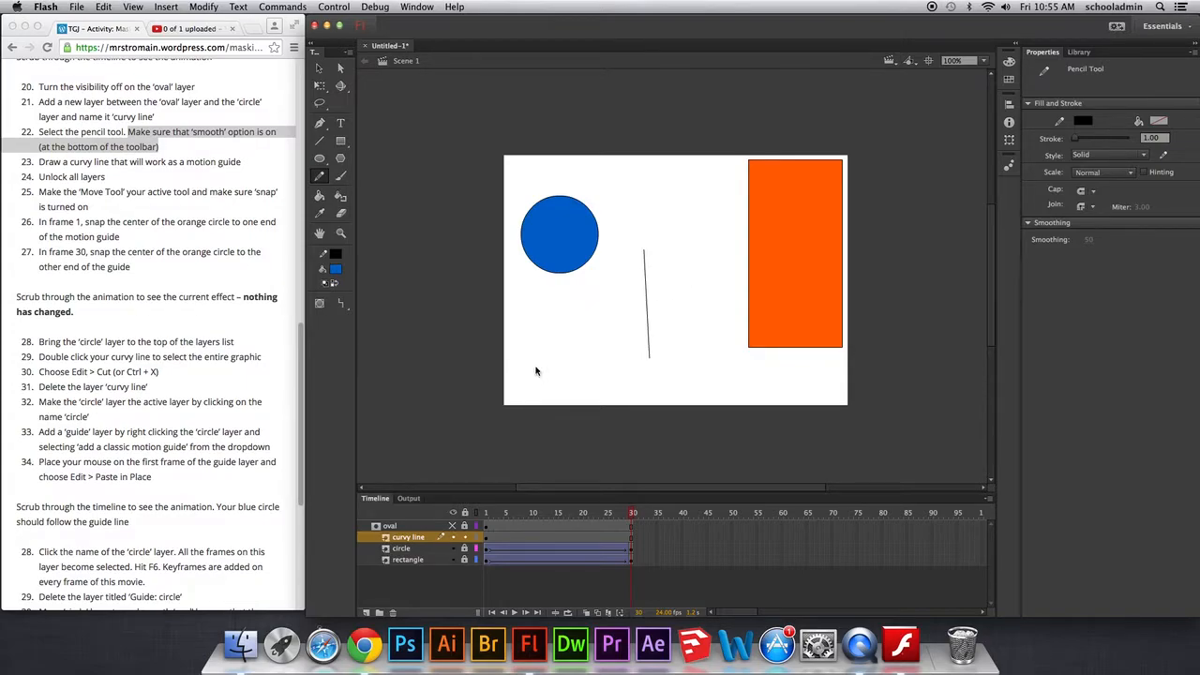
- Try the Smooth pencil mode with three freehand wavy strokes below the blue circle, and undo them
click(341, 303)
click(412, 316)
mouse_move(527, 331)
mouse_down()
mouse_move(577, 324)
mouse_move(624, 349)
mouse_move(690, 333)
mouse_up()
drag(546, 316, 658, 290)
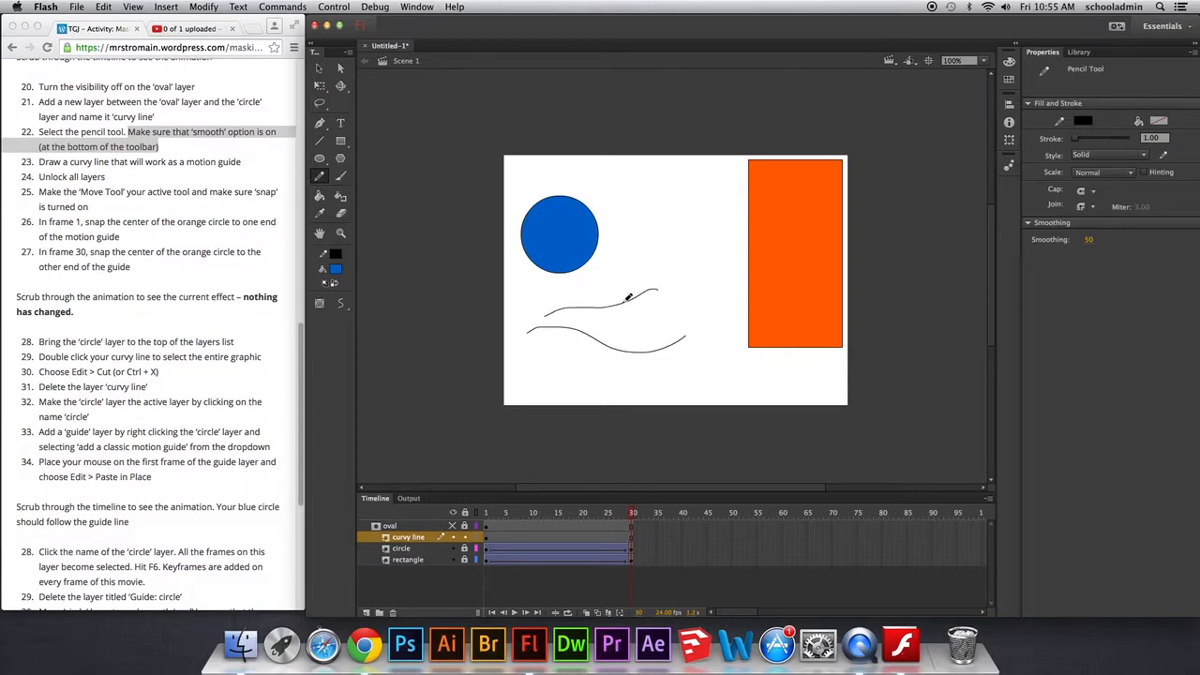
drag(583, 316, 701, 333)
key(super+z)
key(super+z)
key(super+z)
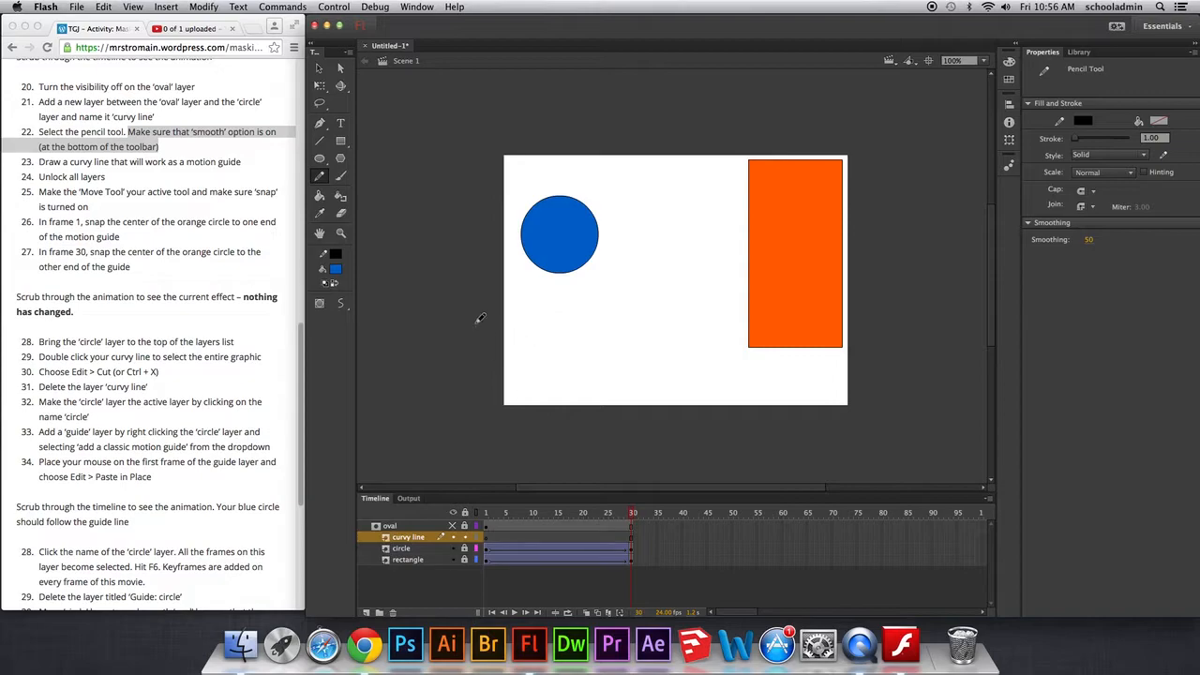
- Try the Ink pencil mode with one freehand stroke below the blue circle, and undo it
click(341, 309)
click(386, 331)
mouse_move(555, 326)
mouse_down()
mouse_move(647, 319)
mouse_move(628, 301)
mouse_move(644, 301)
mouse_up()
key(super+z)
key(super+z)
- Set the Pencil tool's mode to Smooth, as instruction 22 requires
click(340, 303)
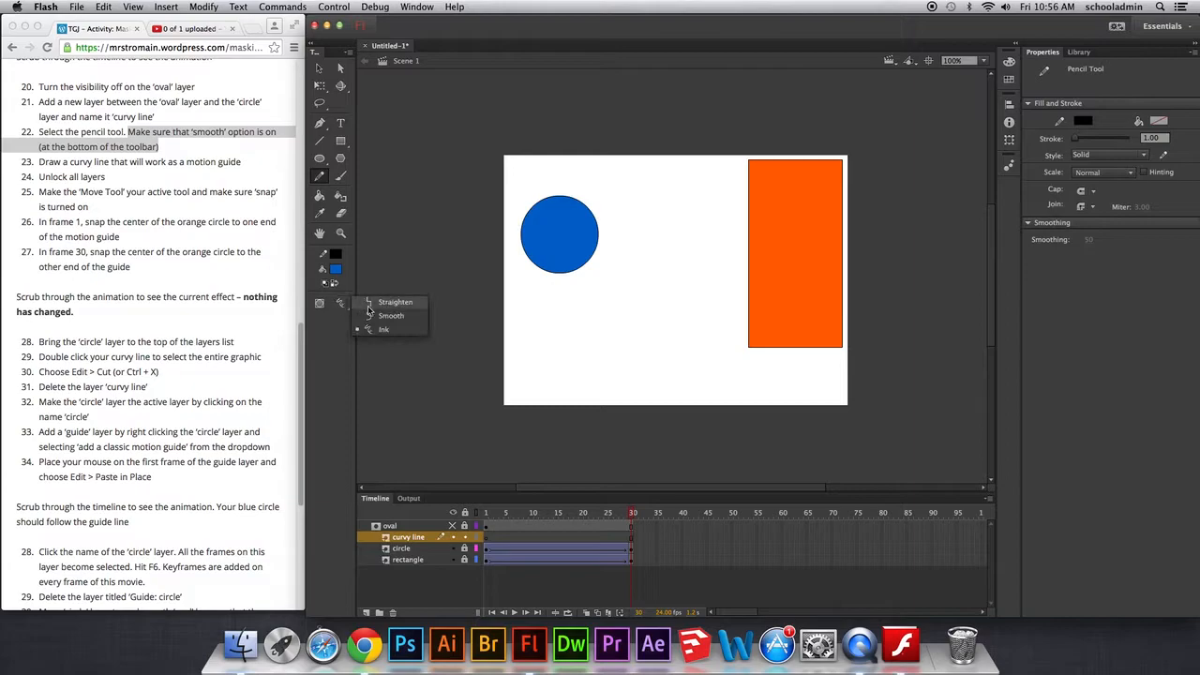
click(380, 315)
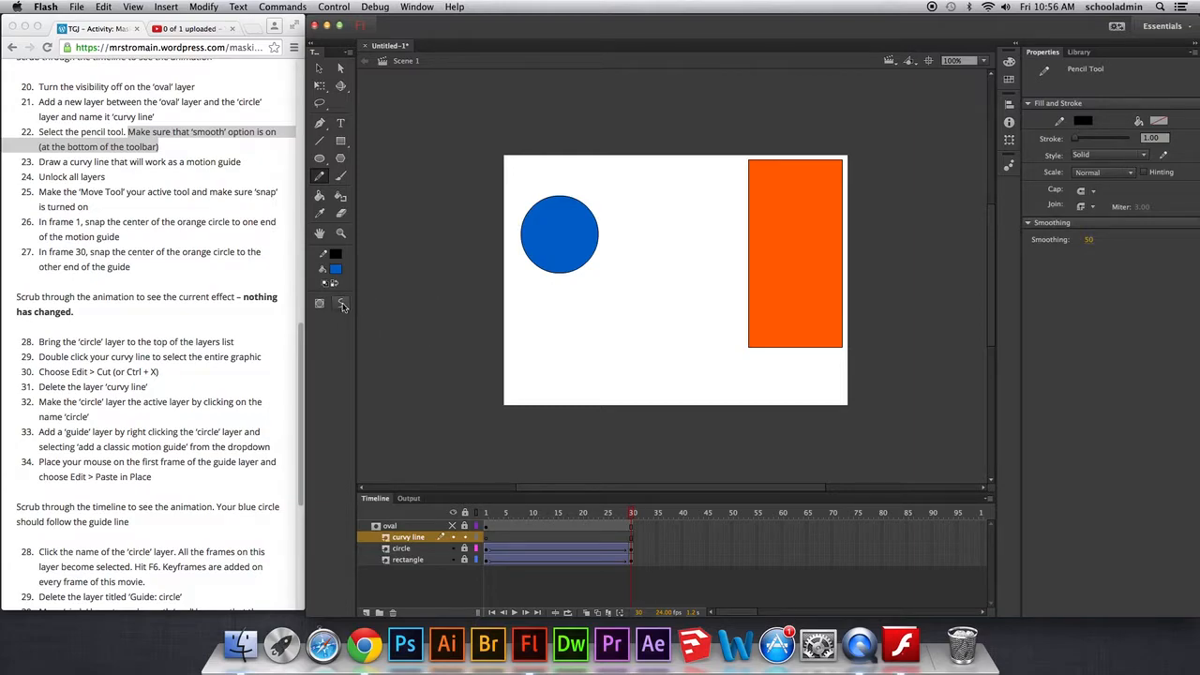
click(183, 140)
drag(136, 133, 234, 141)
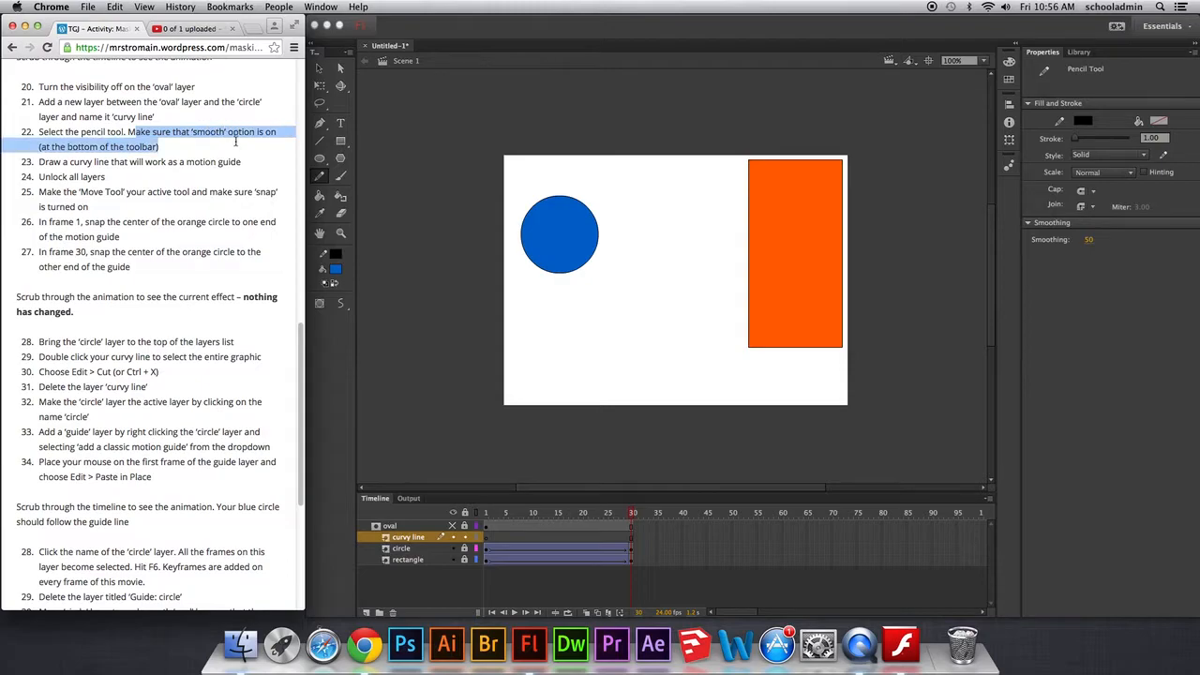
- Following instruction 23, draw a wavy line on the 'curvy line' layer from the orange rectangle's right side across to the blue circle
drag(74, 163, 187, 162)
click(243, 165)
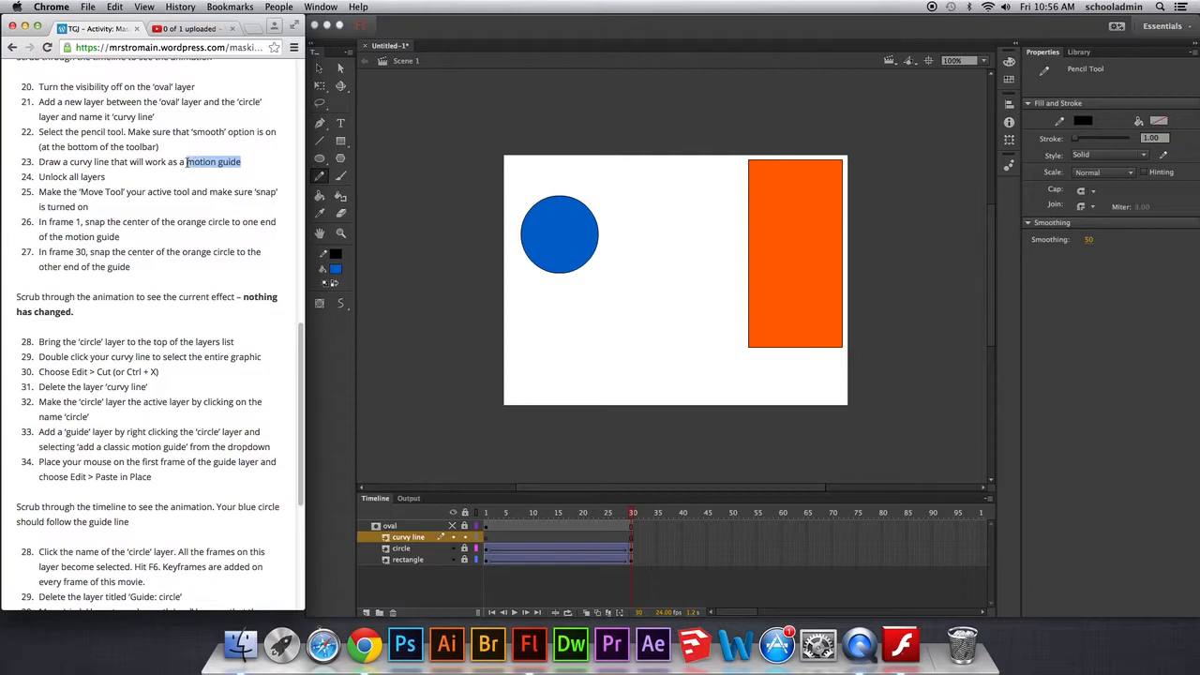
click(187, 162)
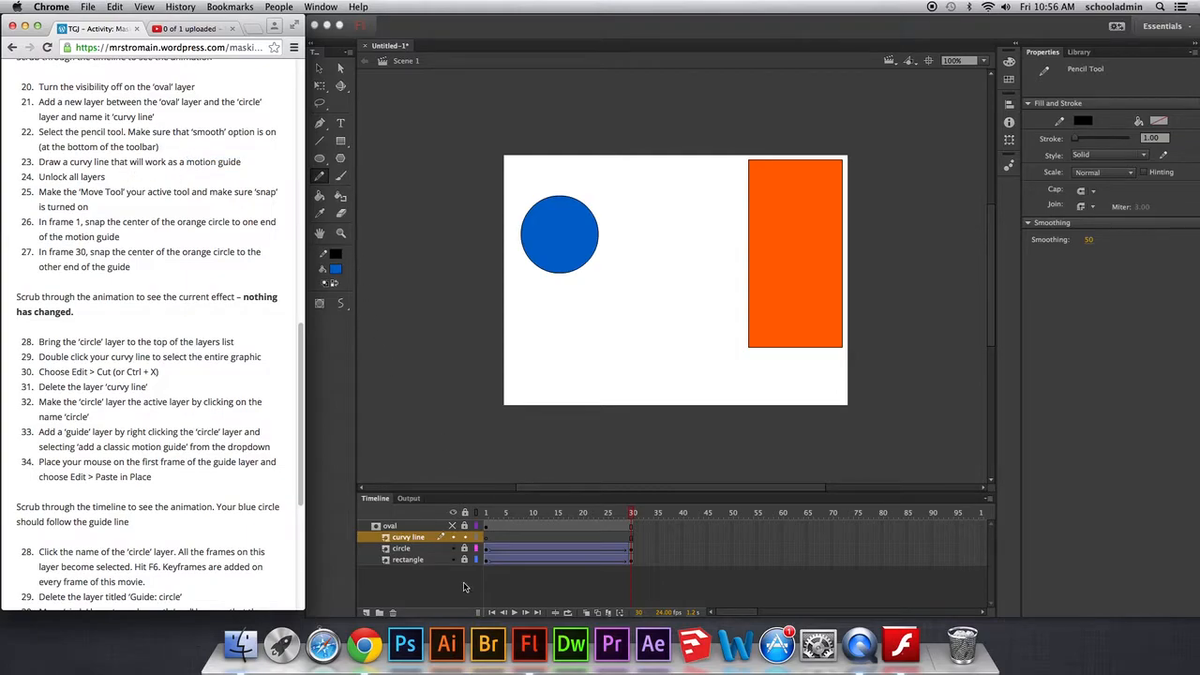
click(409, 538)
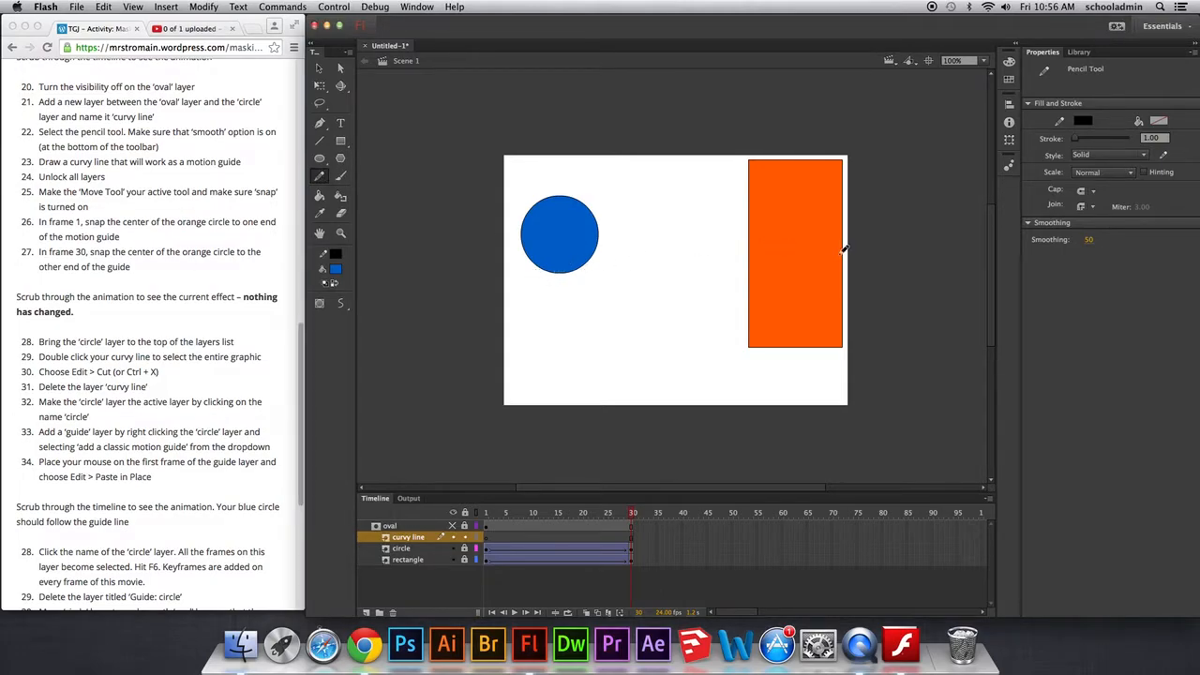
mouse_move(827, 248)
mouse_down()
mouse_move(797, 227)
mouse_move(756, 250)
mouse_move(704, 237)
mouse_move(599, 268)
mouse_move(560, 241)
mouse_move(541, 247)
mouse_up()
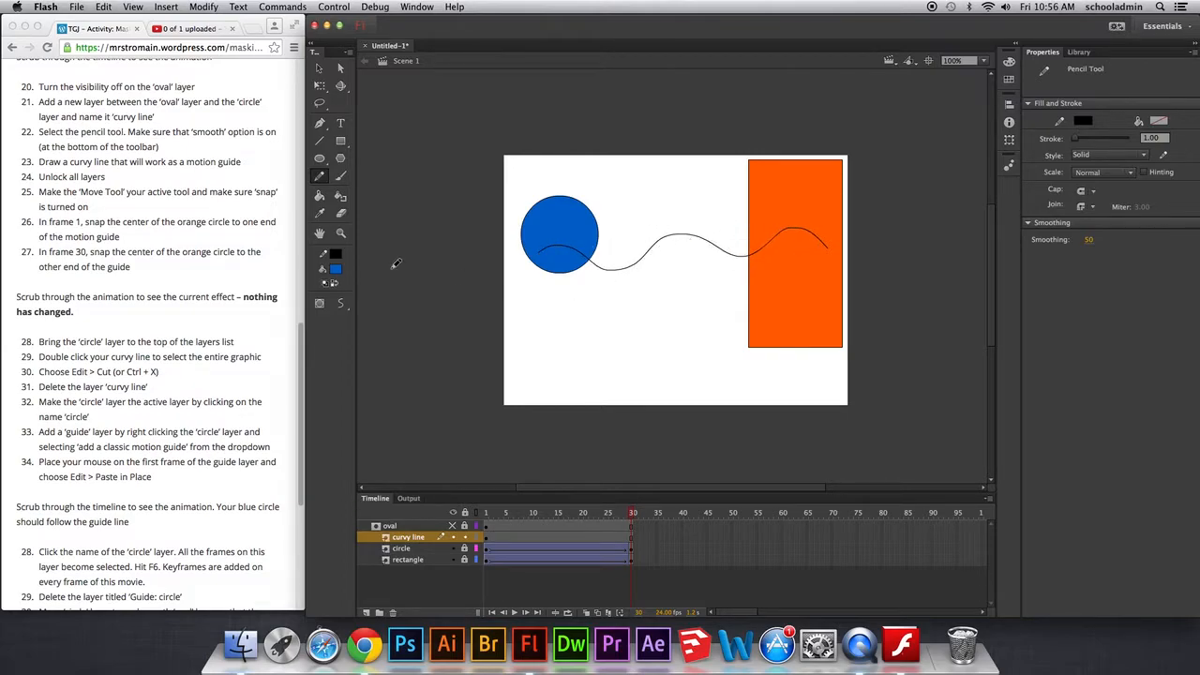
- Following instruction 24, unlock all the layers in the timeline
click(121, 170)
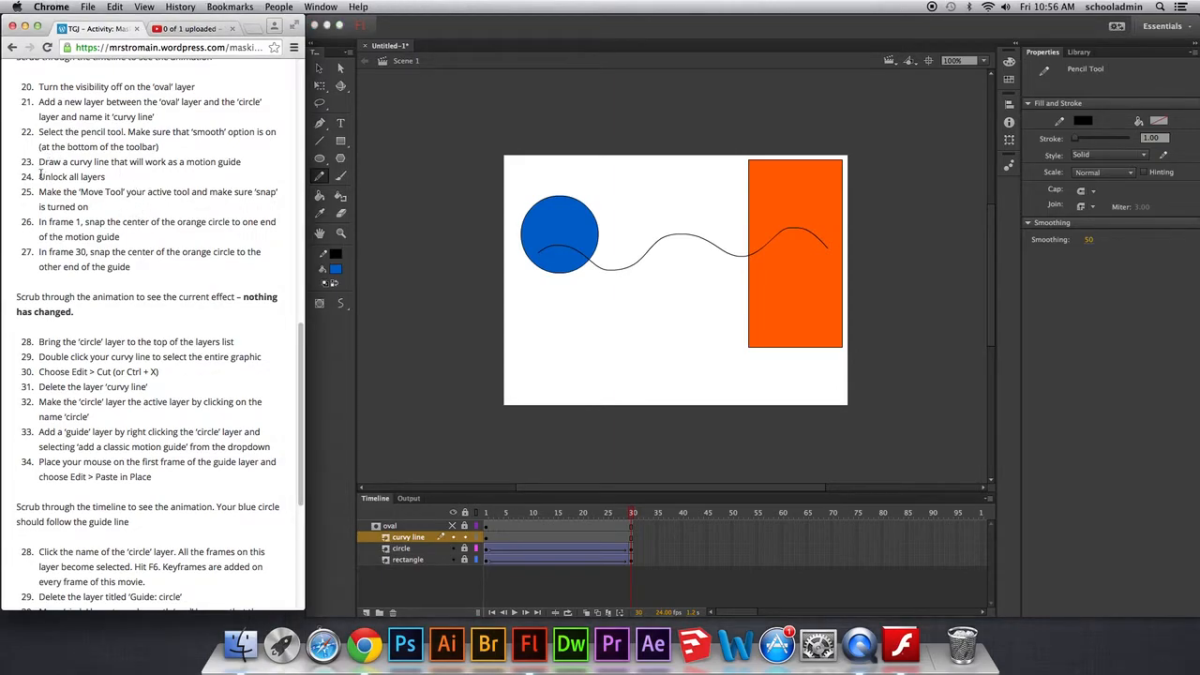
drag(40, 175, 103, 177)
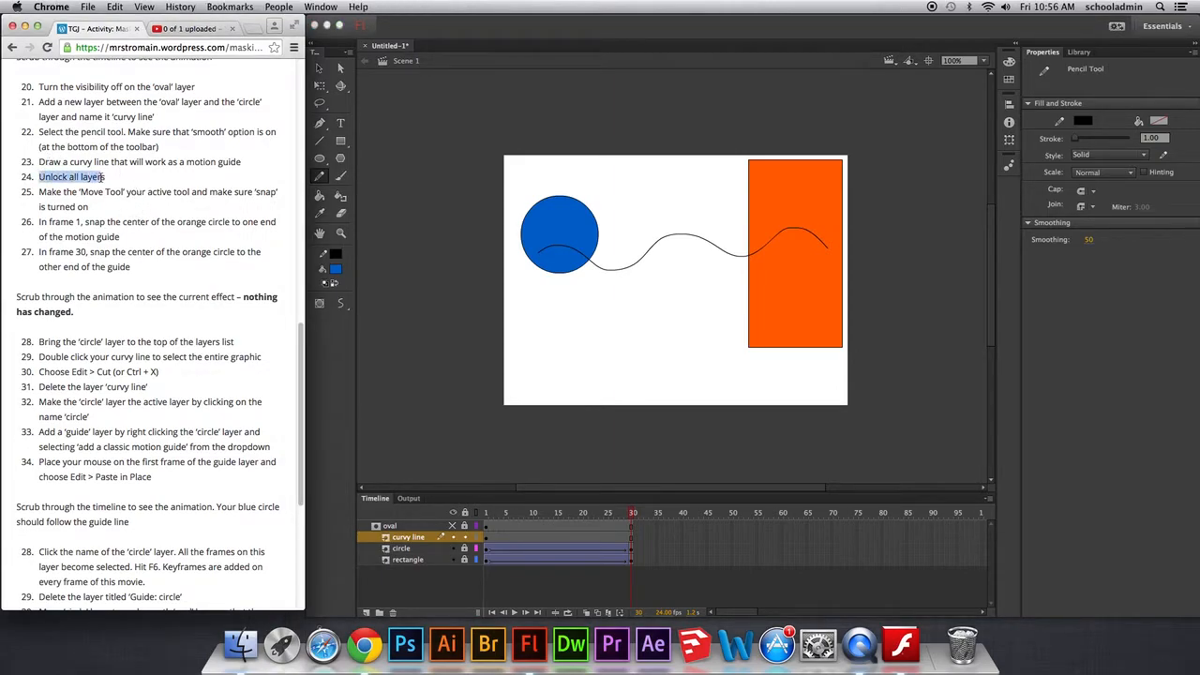
click(466, 531)
click(464, 548)
click(465, 559)
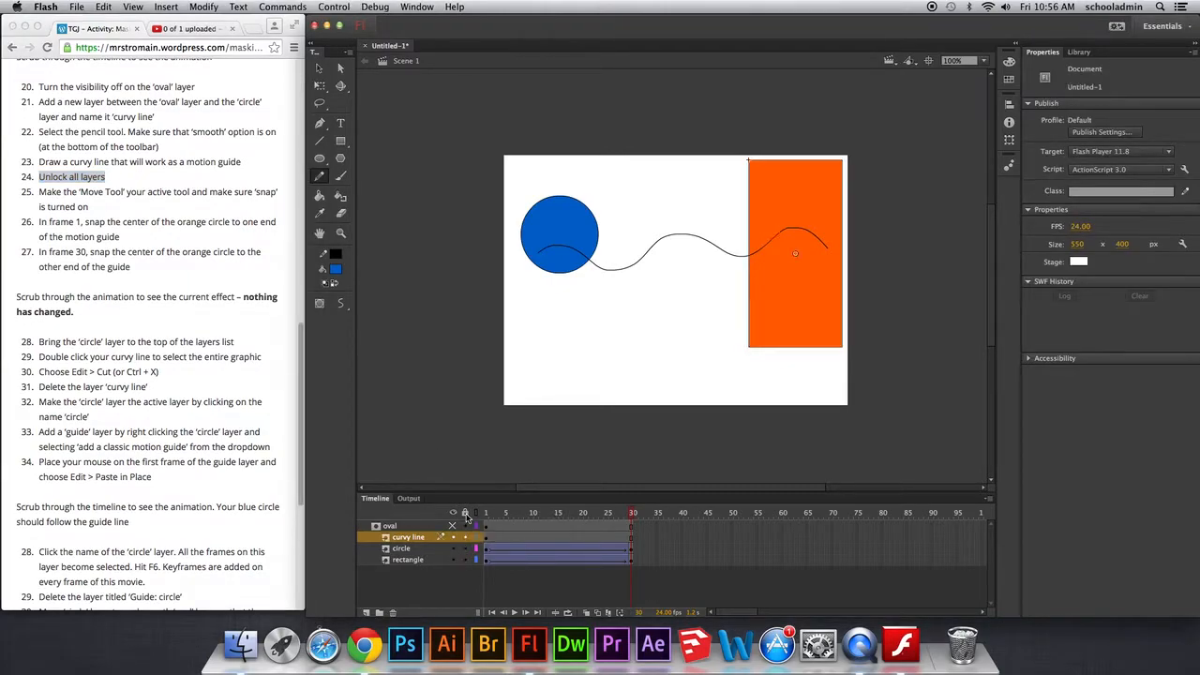
click(466, 513)
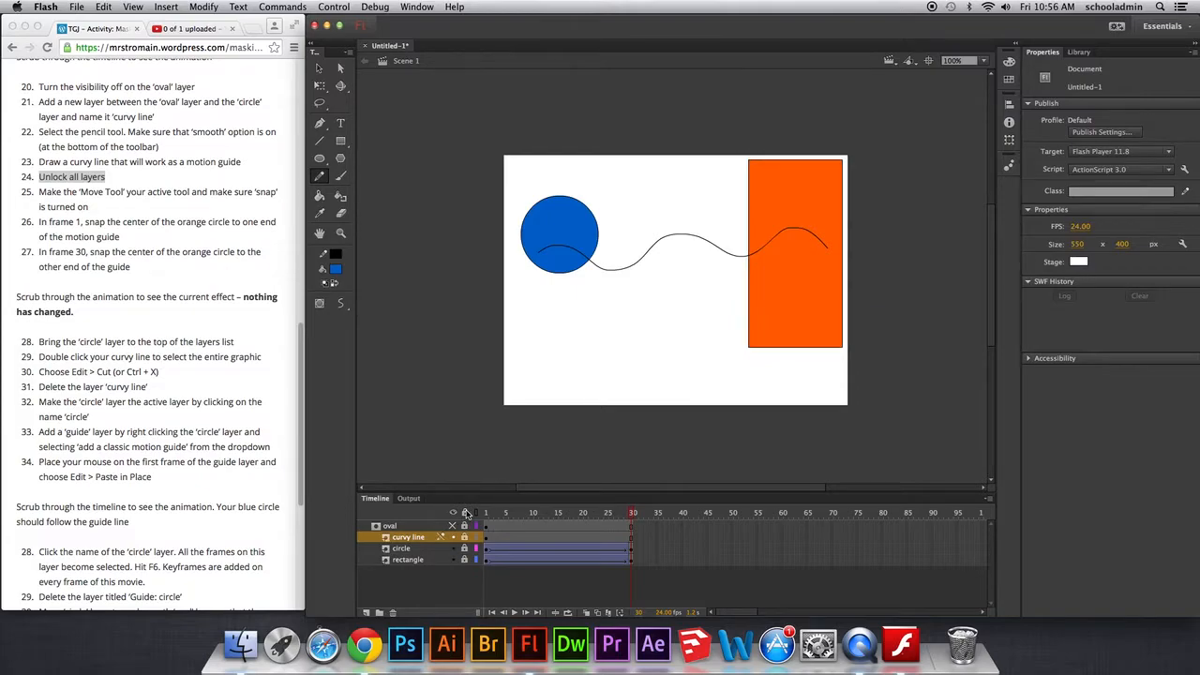
click(466, 514)
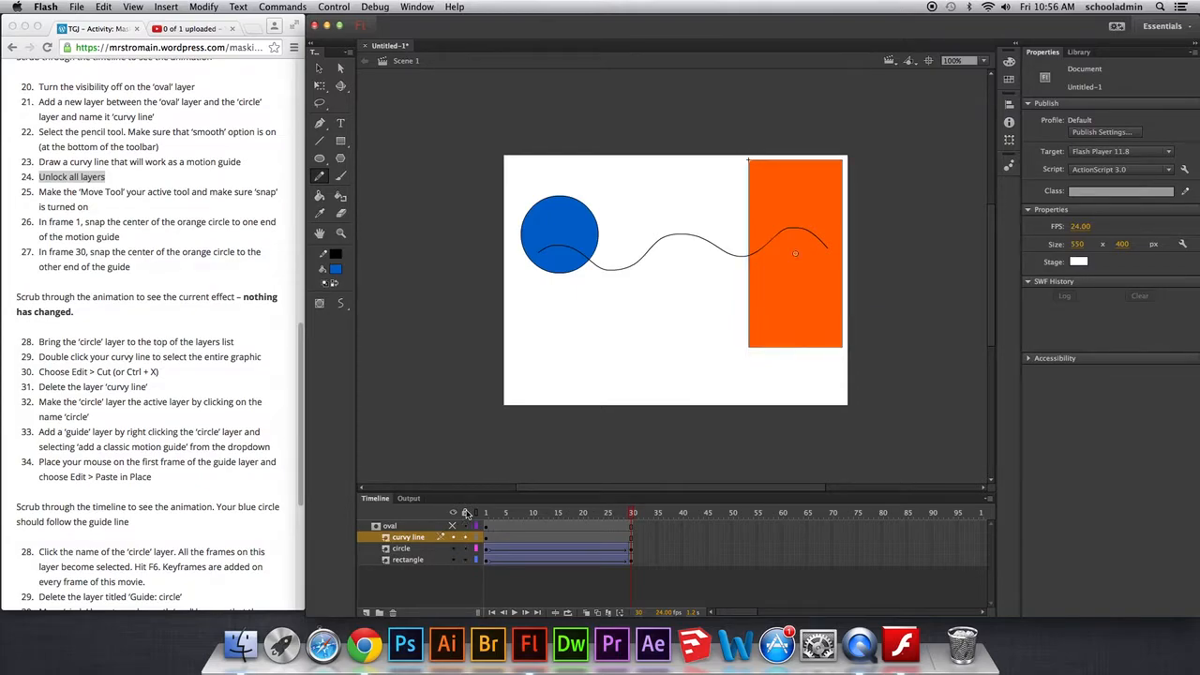
click(466, 558)
click(465, 514)
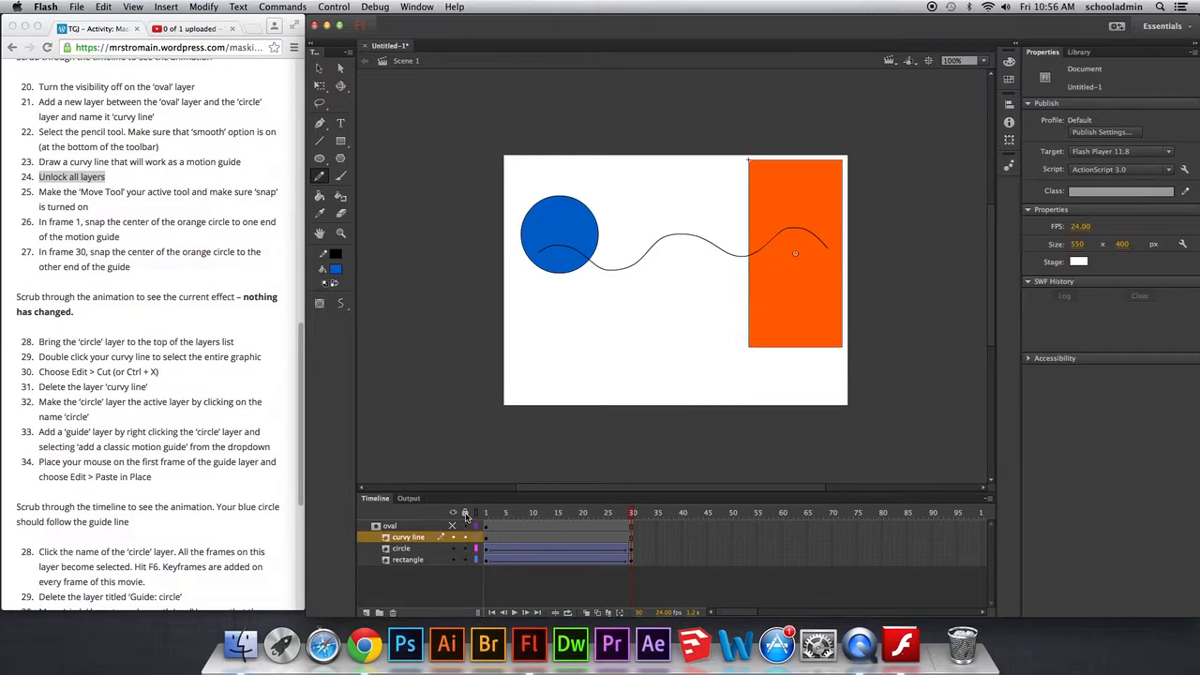
- Following instruction 25, activate the Selection tool and make sure snapping to objects is on
click(93, 204)
drag(39, 191, 250, 204)
click(236, 207)
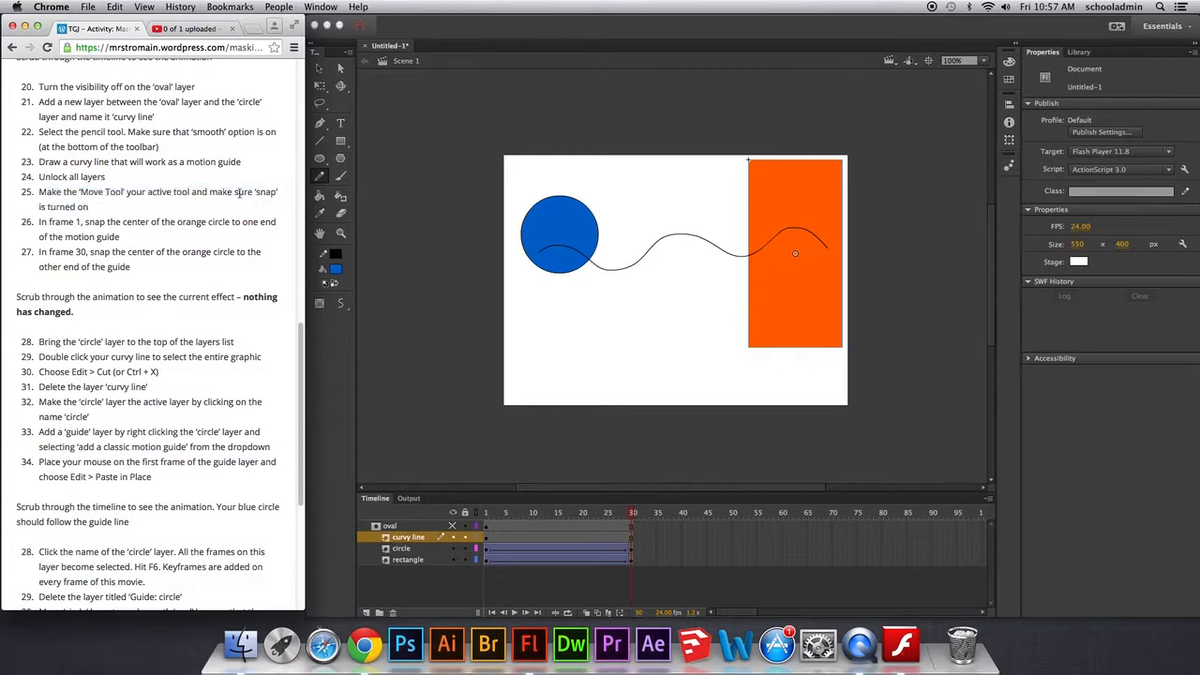
click(320, 70)
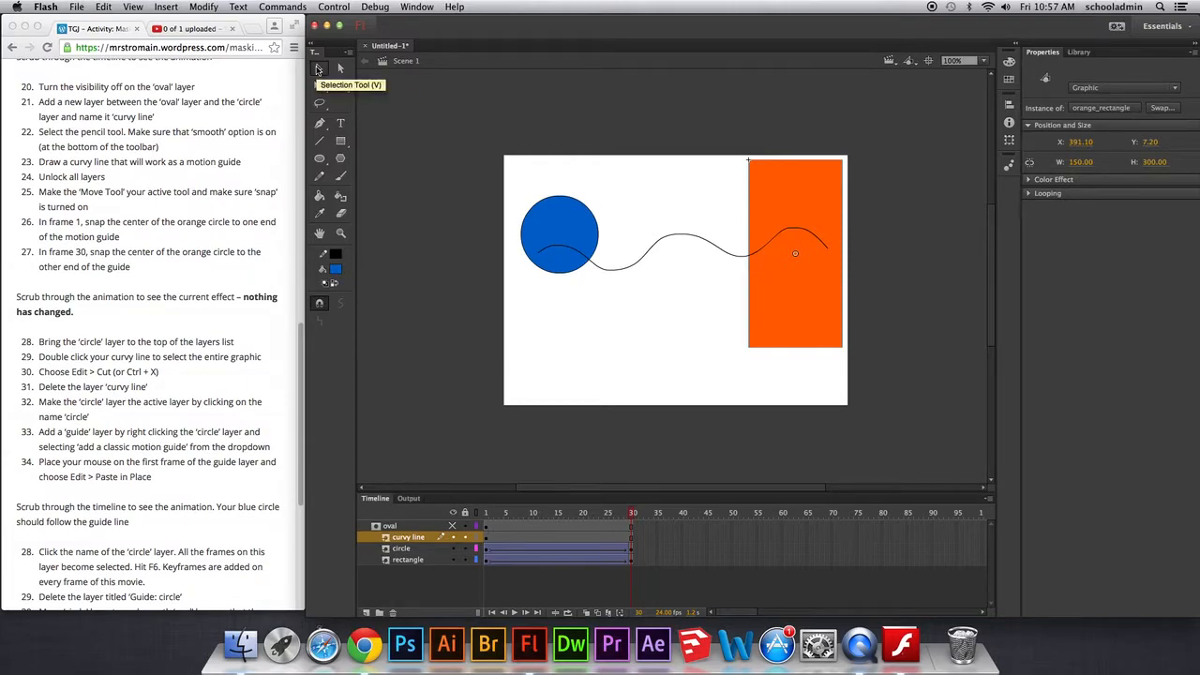
click(322, 308)
click(322, 308)
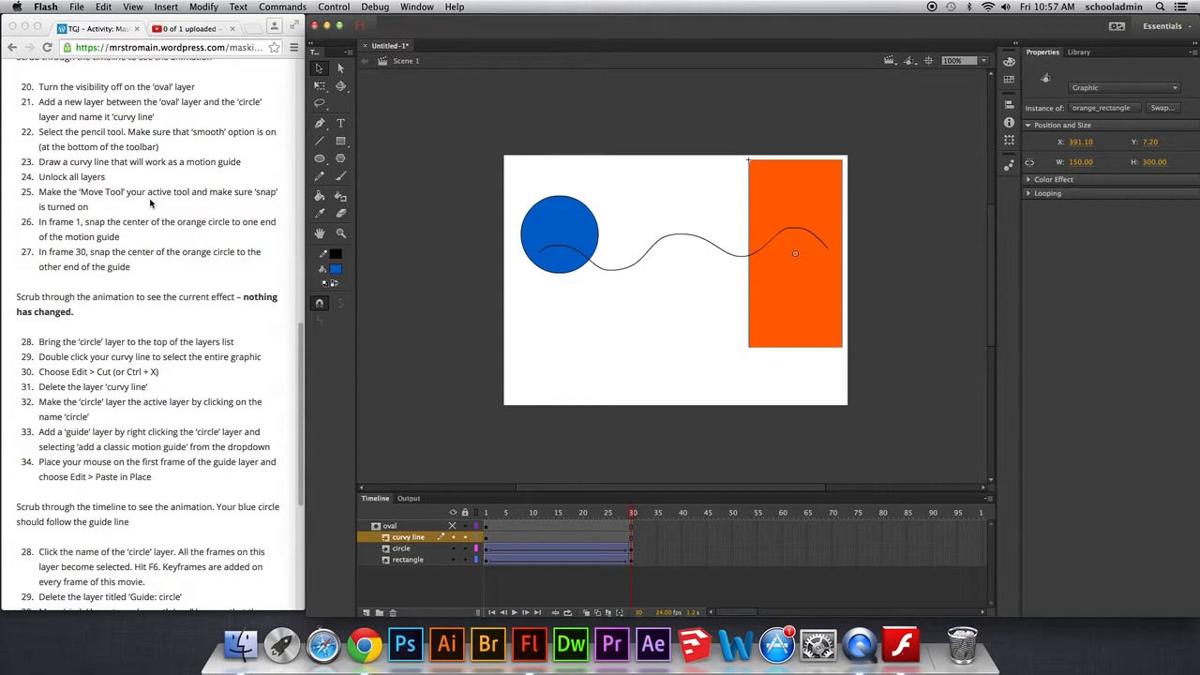
- Following instruction 26, go to frame 1 and snap the blue circle's center to the right end of the curvy line
click(92, 217)
drag(48, 222, 206, 223)
click(192, 223)
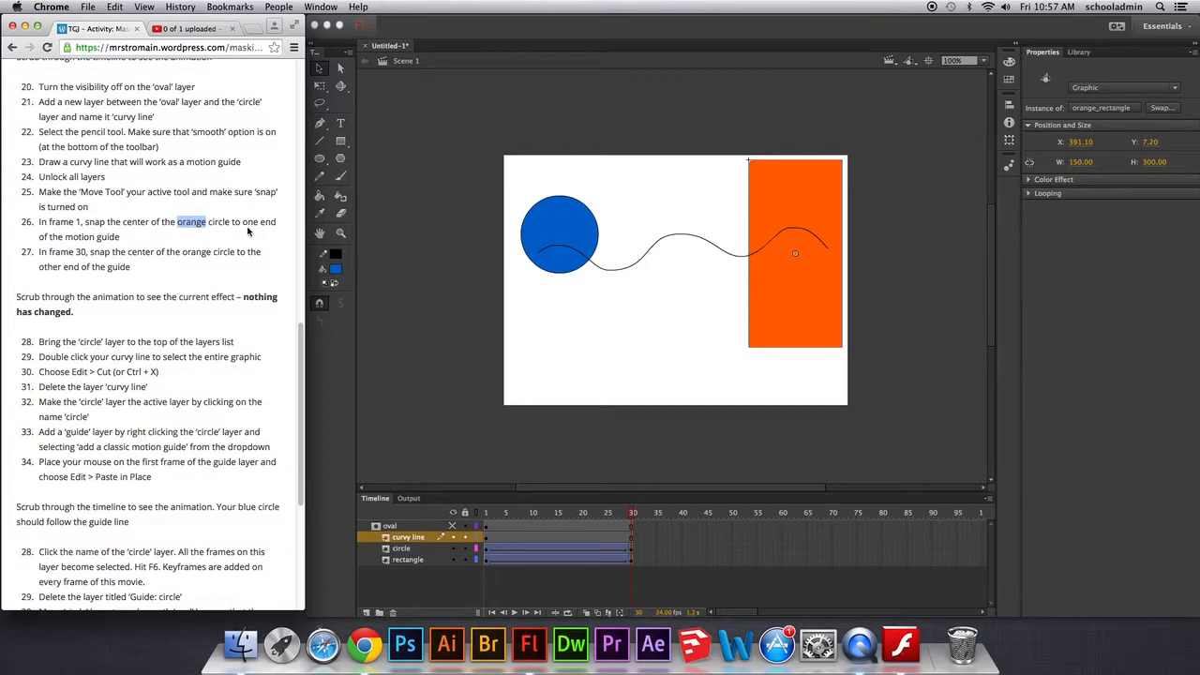
click(630, 518)
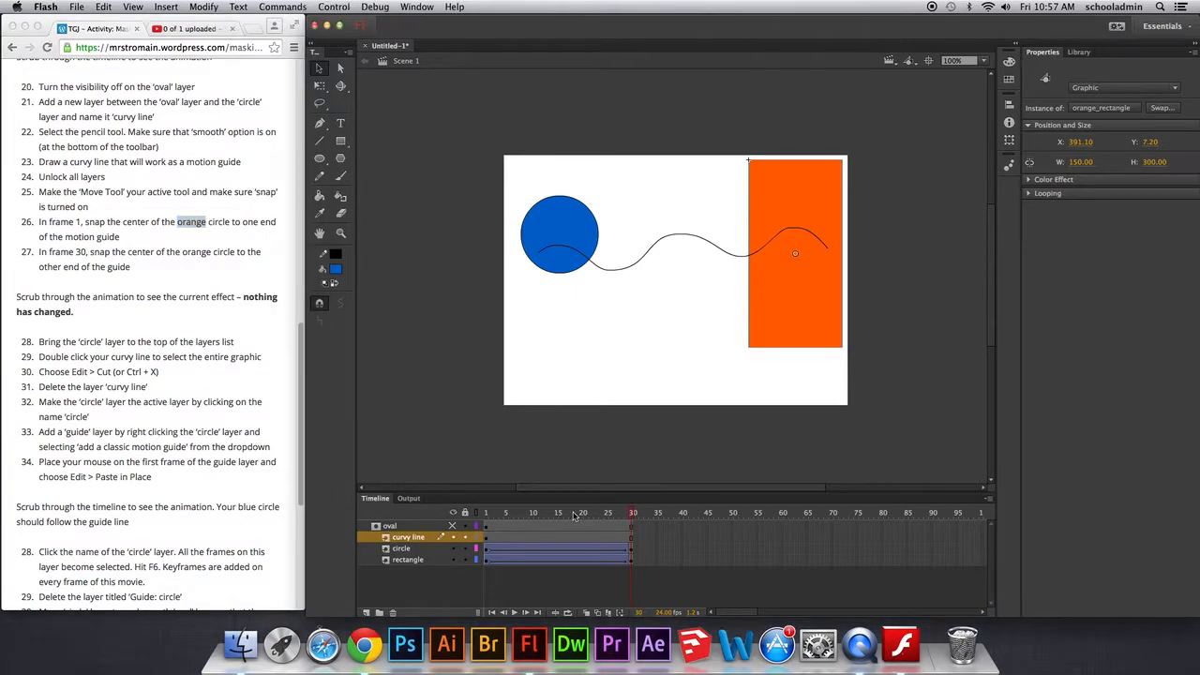
drag(630, 514, 486, 514)
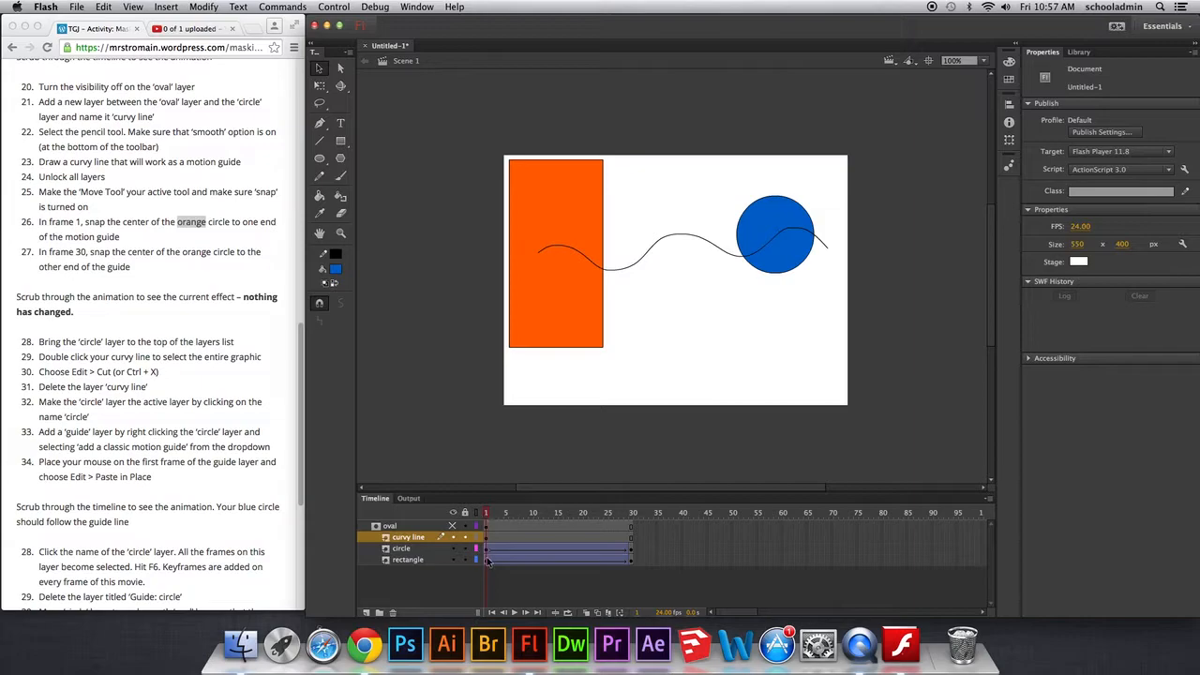
click(785, 265)
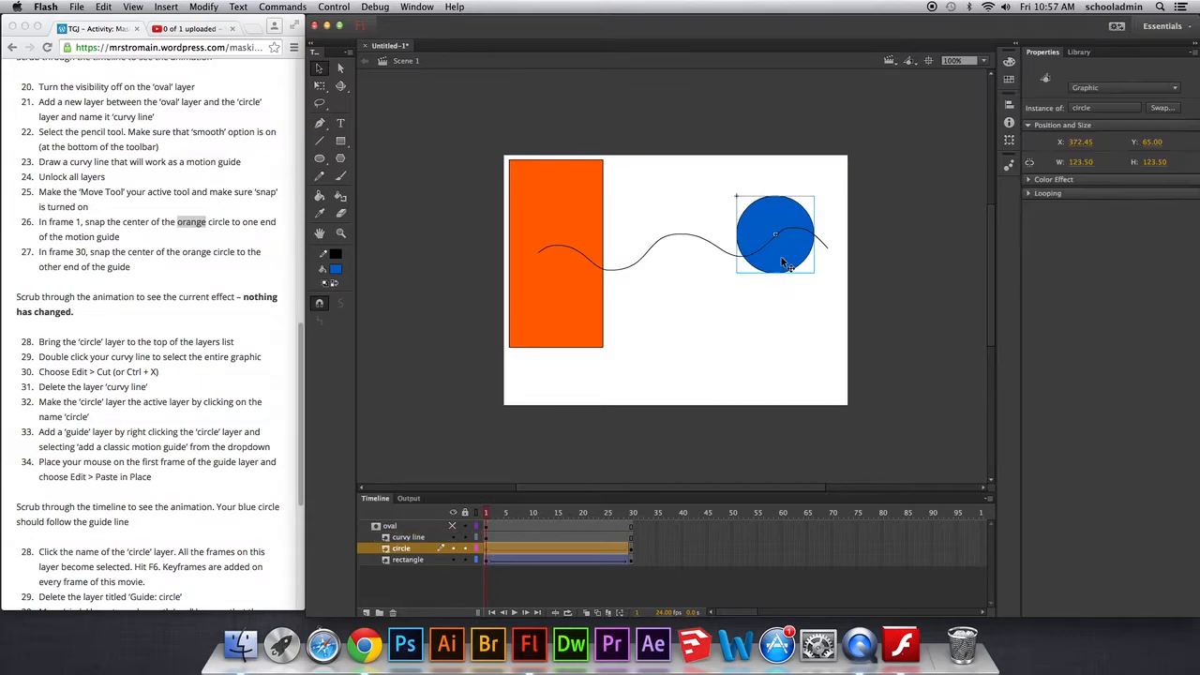
mouse_move(778, 234)
mouse_down()
mouse_move(785, 218)
mouse_move(790, 251)
mouse_up()
drag(779, 244, 831, 251)
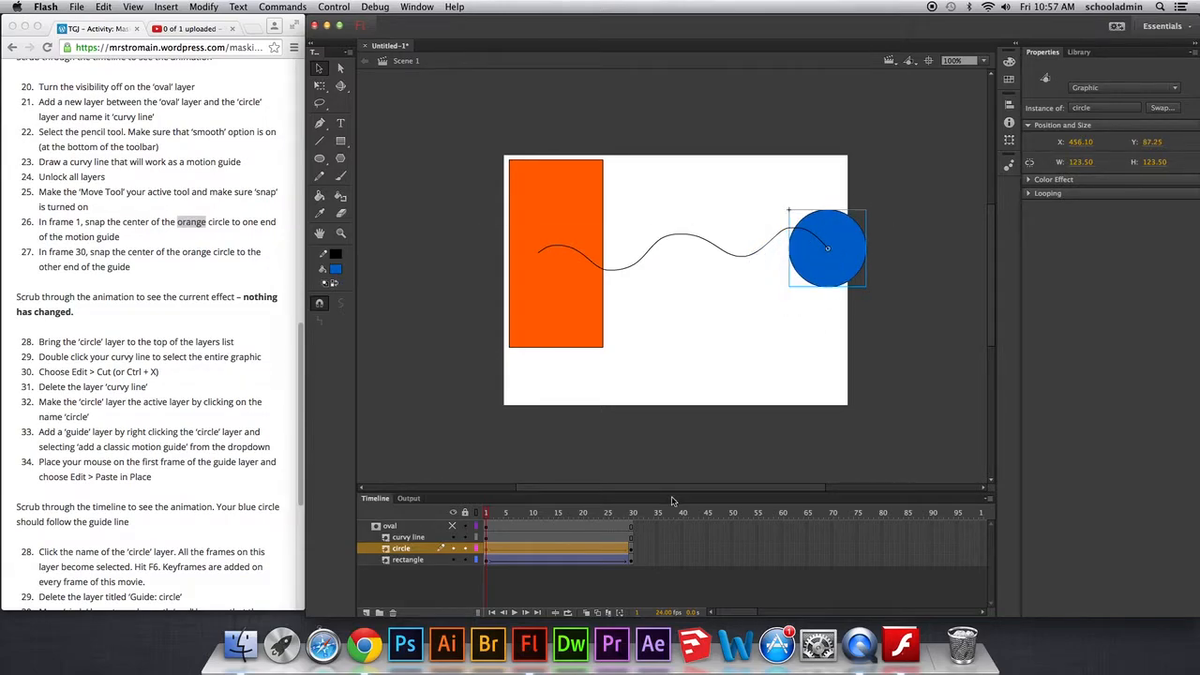
- Following instruction 27, go to frame 30 and snap the blue circle's center to the left end of the curvy line
click(83, 238)
drag(38, 251, 159, 262)
double_click(196, 251)
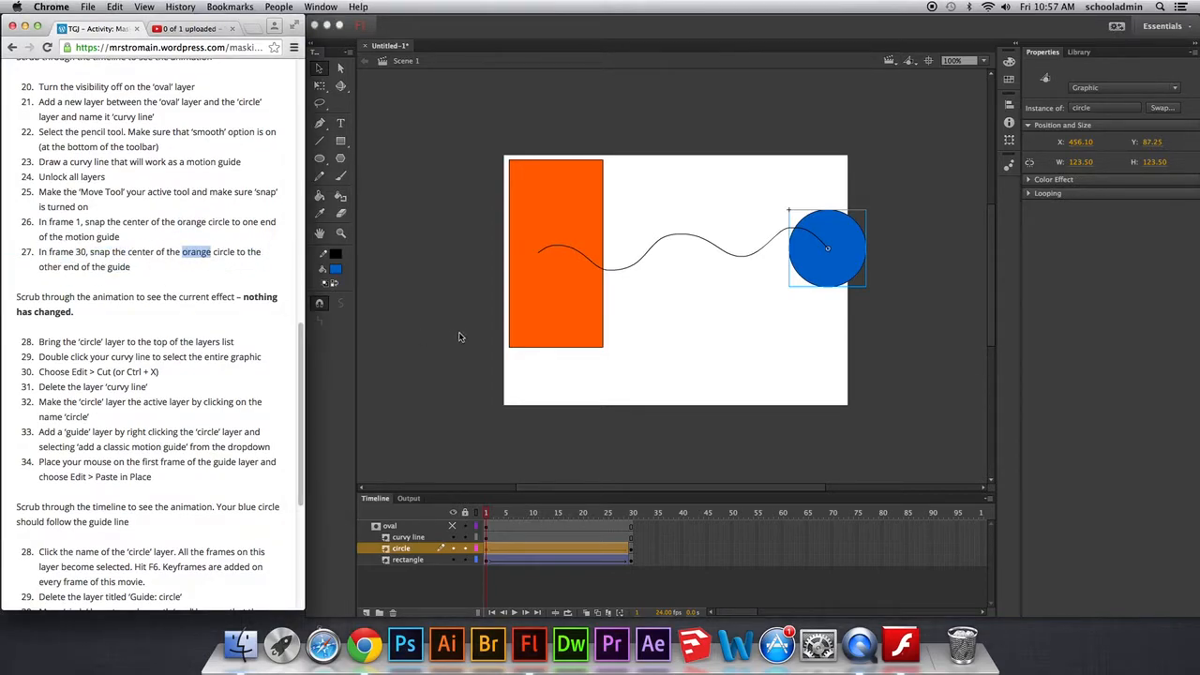
click(630, 514)
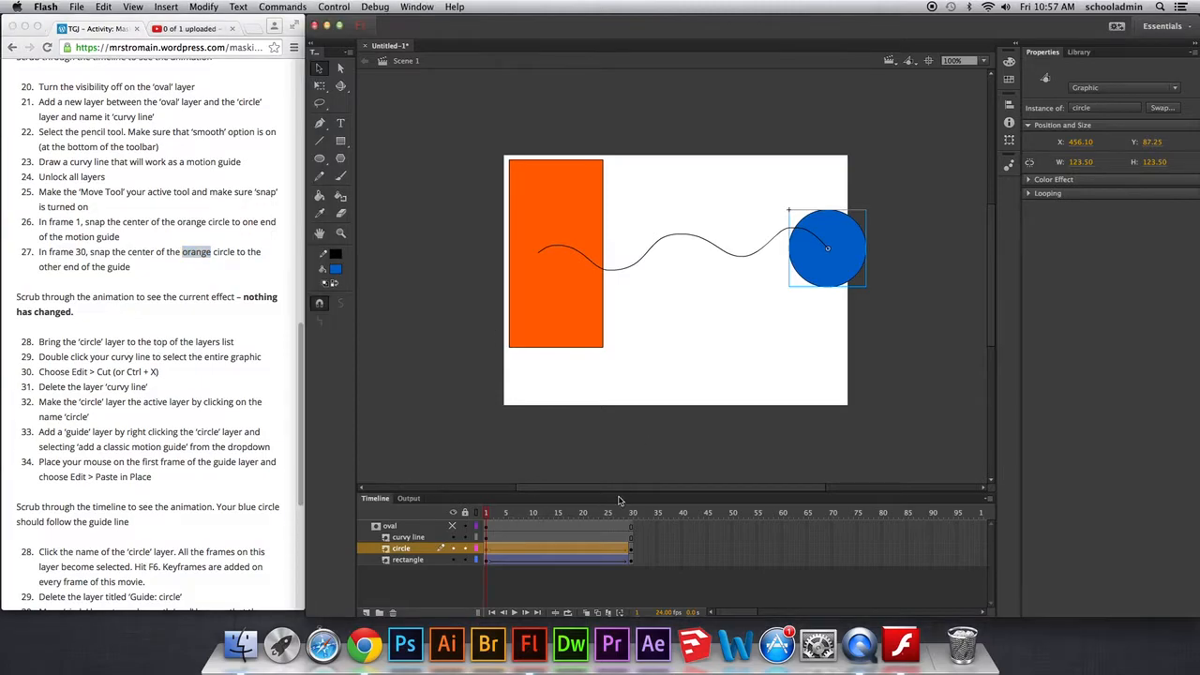
click(631, 514)
click(566, 230)
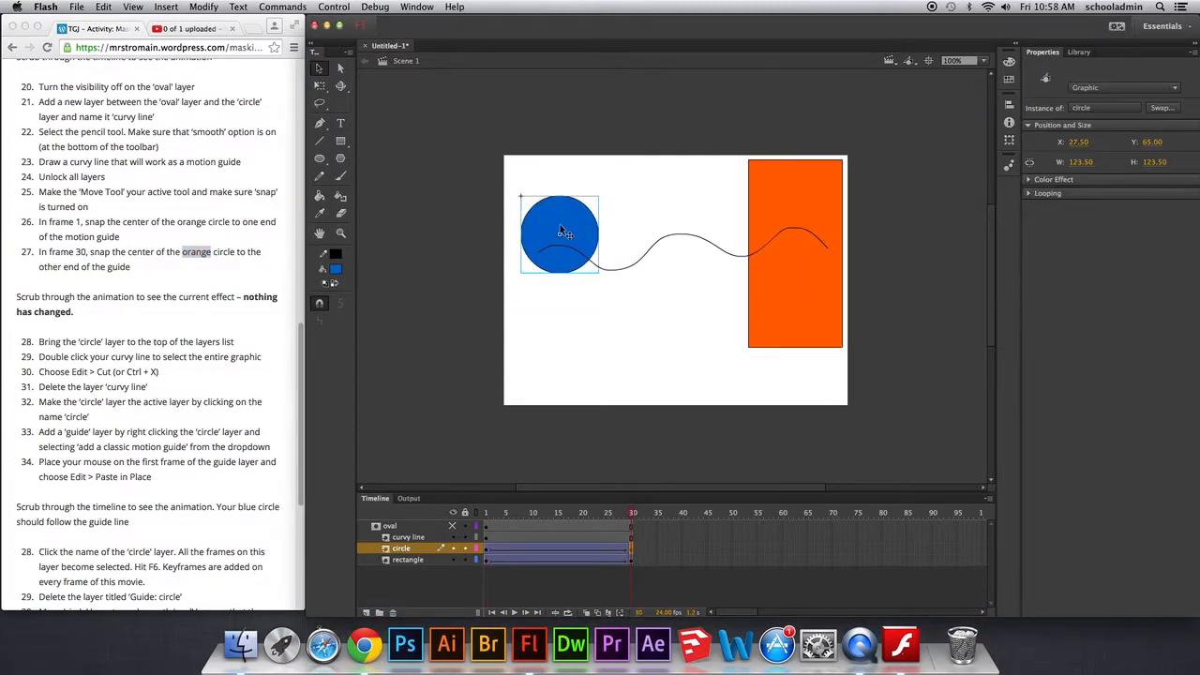
drag(559, 236, 544, 255)
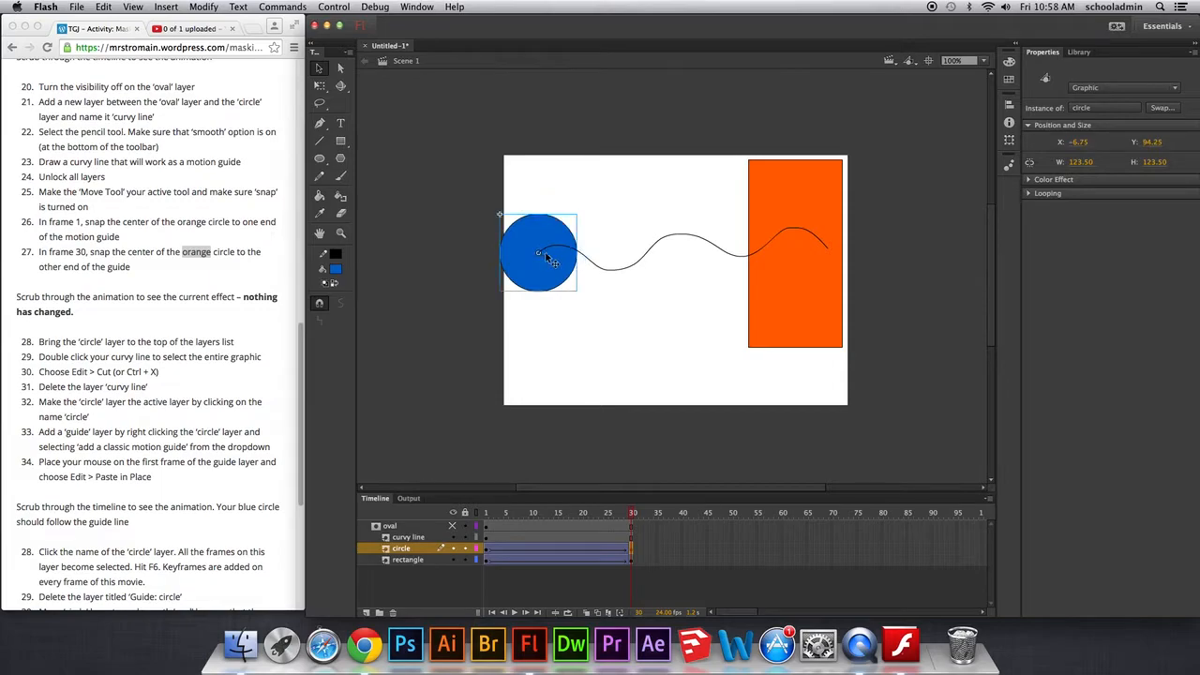
- Scrub through the timeline to check the current animation of the circle and rectangle
mouse_move(633, 513)
mouse_down()
mouse_move(494, 517)
mouse_move(632, 514)
mouse_up()
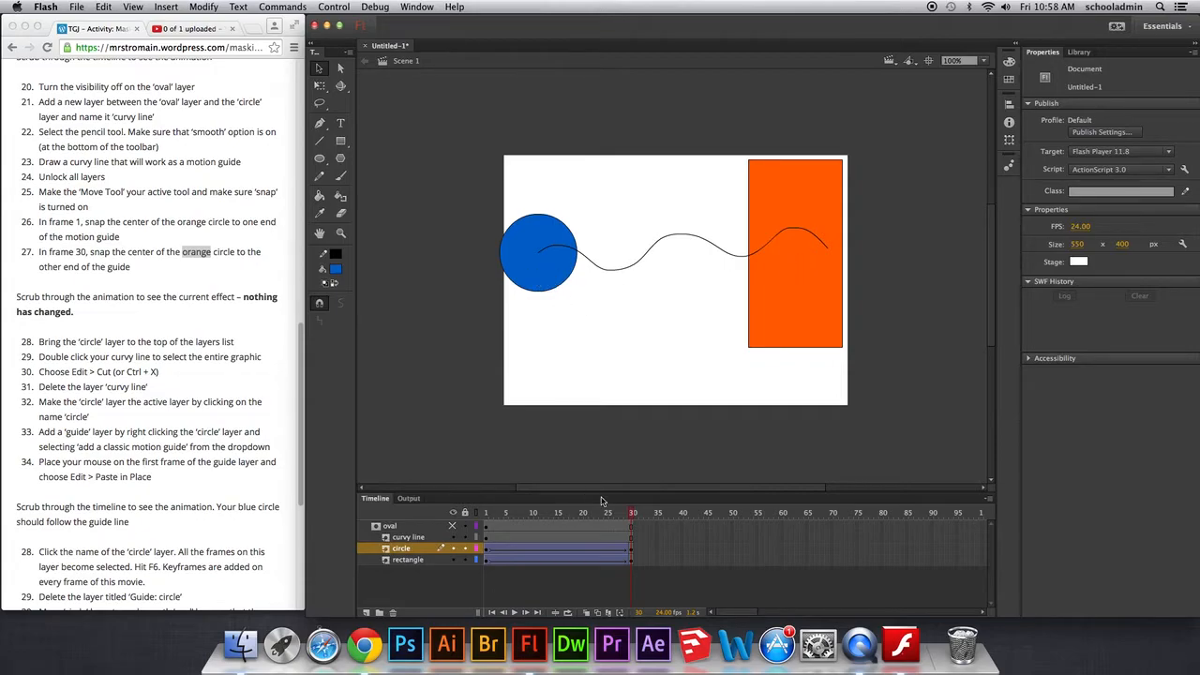
mouse_move(633, 514)
mouse_down()
mouse_move(487, 514)
mouse_move(633, 513)
mouse_up()
click(161, 302)
drag(36, 297, 180, 309)
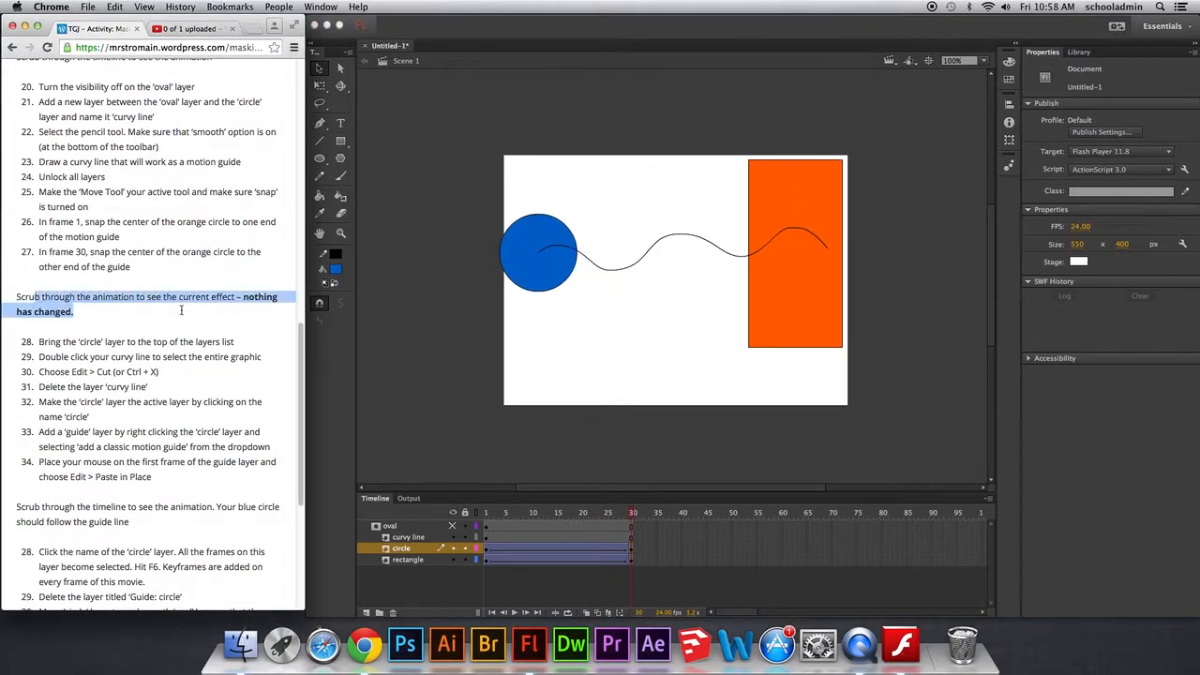
- Following instruction 28, move the 'circle' layer to the top of the layers list, above the 'oval' layer
drag(39, 341, 253, 341)
scroll(252, 339, down, 3)
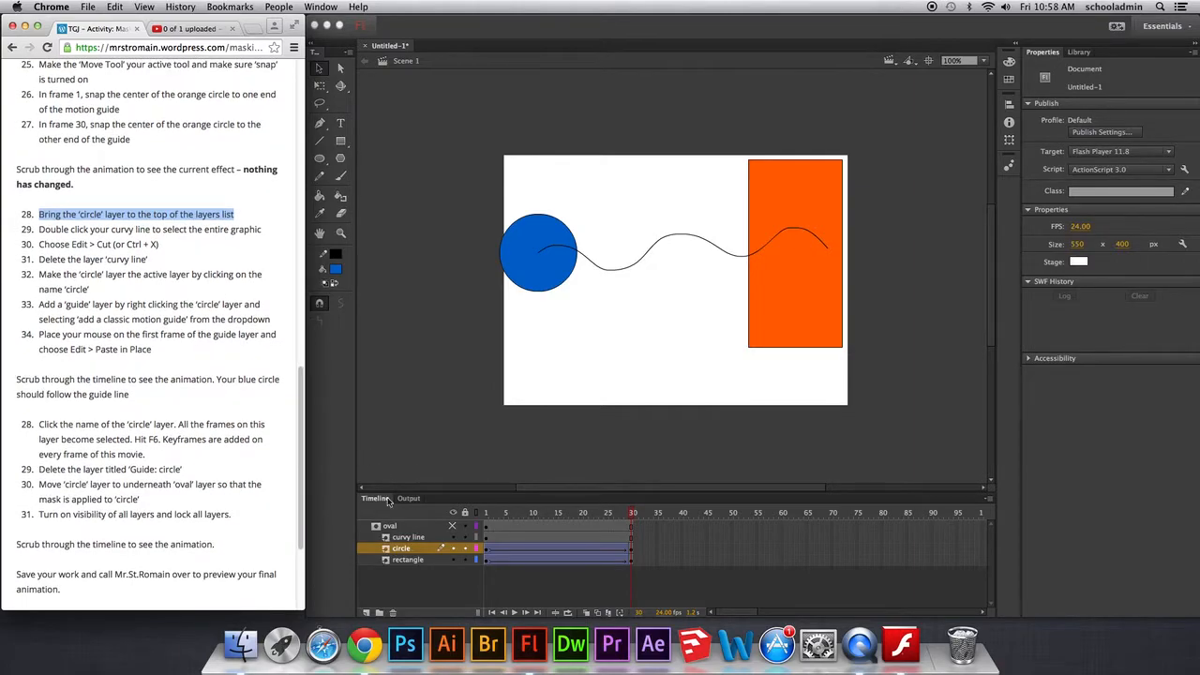
click(401, 551)
drag(401, 554, 401, 526)
click(80, 236)
drag(70, 230, 275, 231)
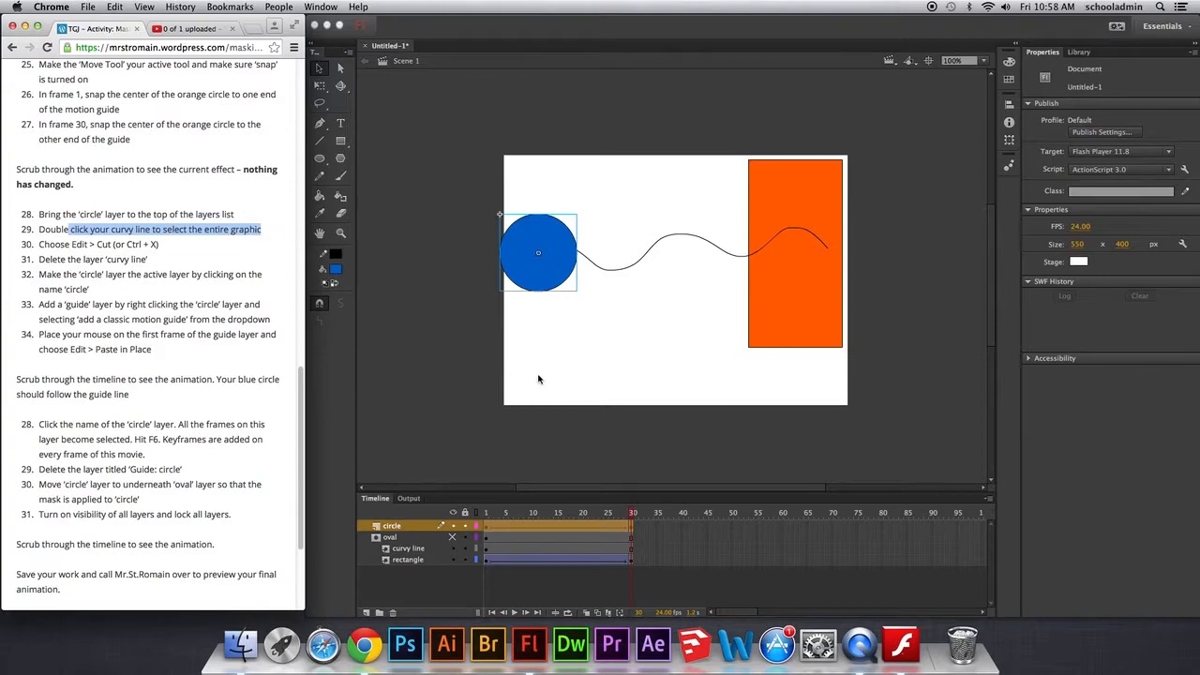
double_click(609, 271)
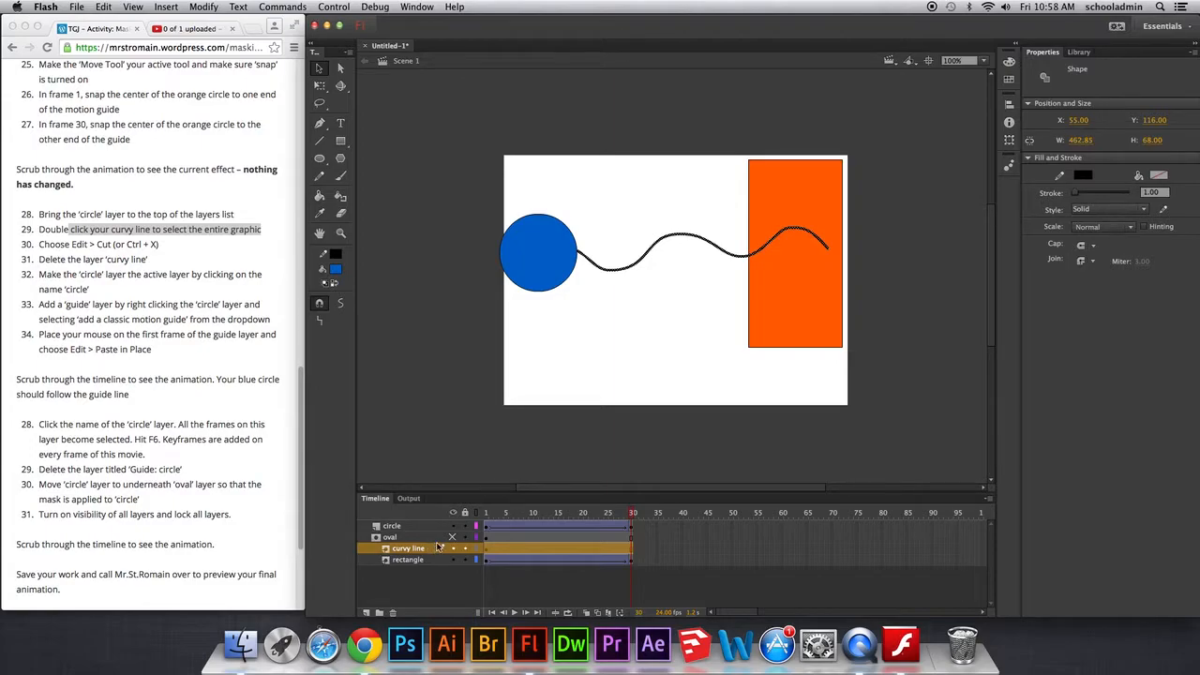
click(262, 298)
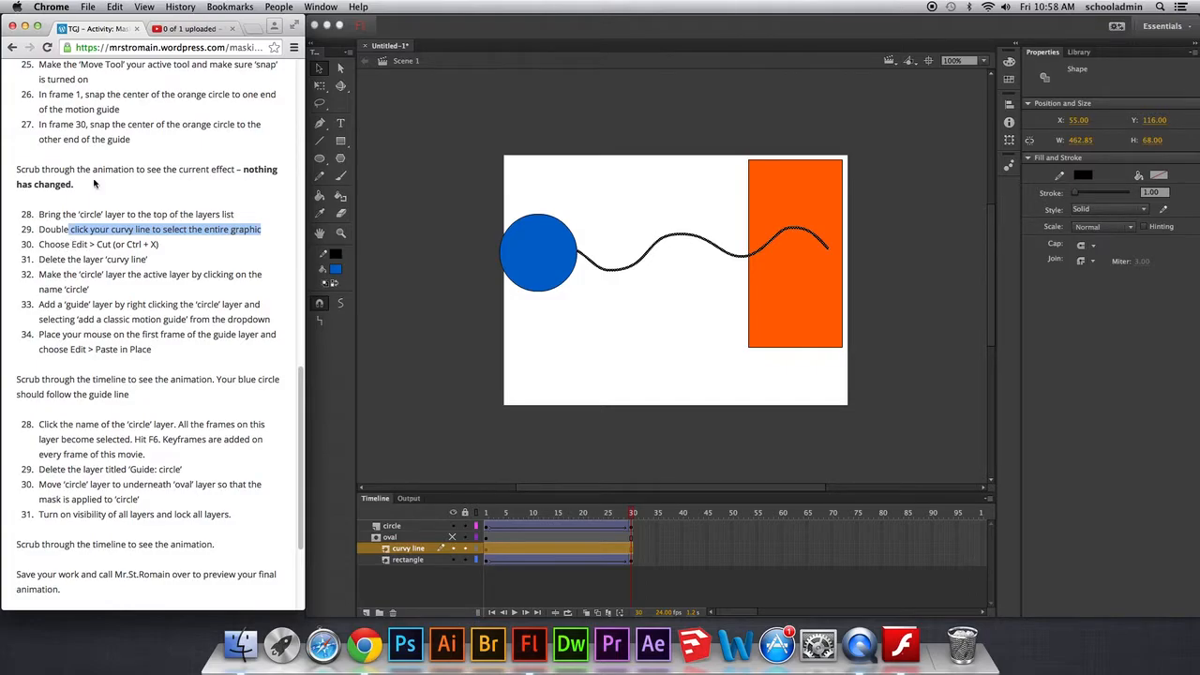
click(117, 7)
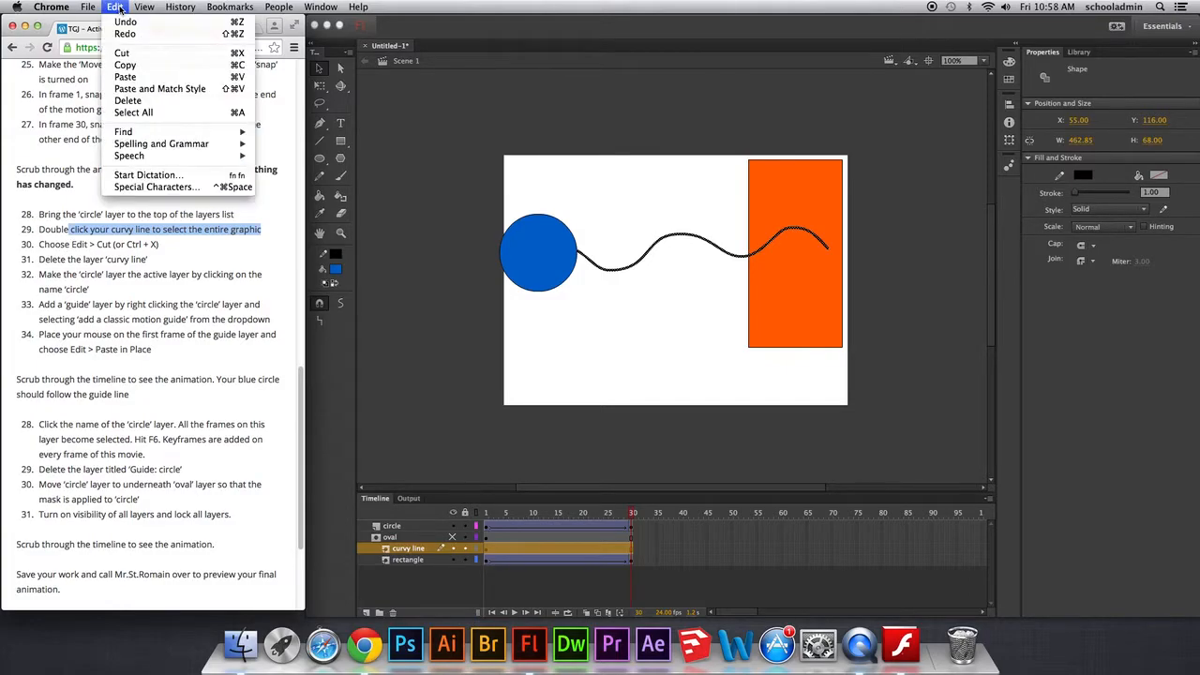
click(122, 54)
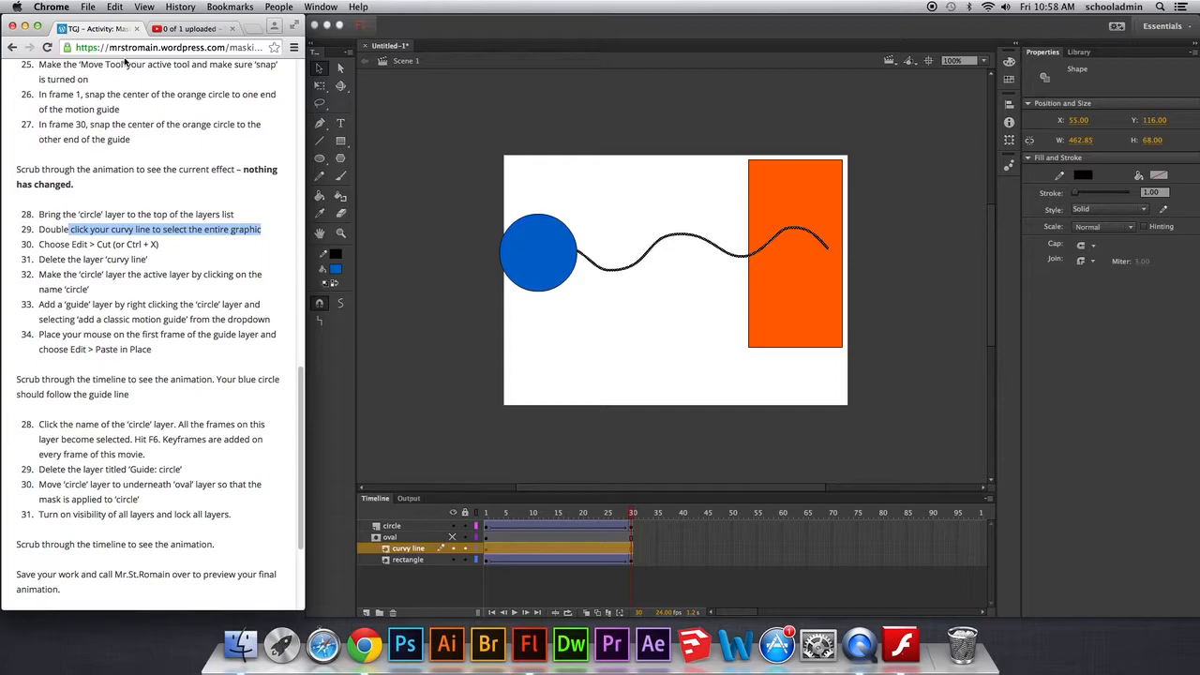
click(580, 192)
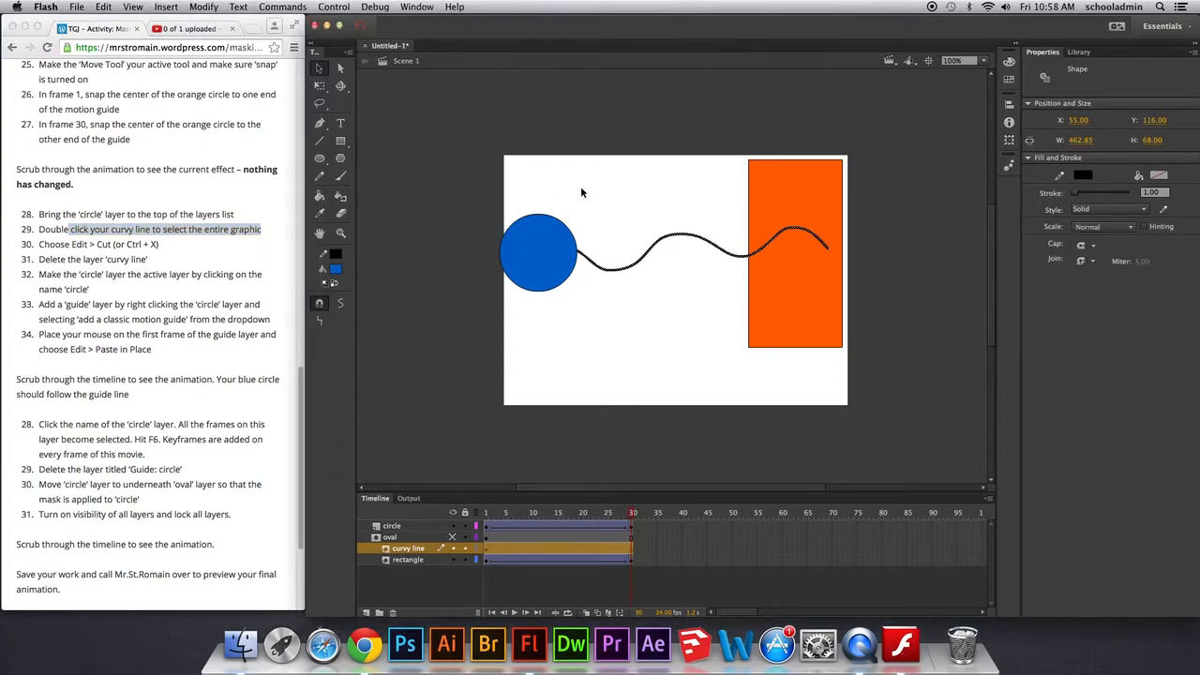
click(541, 162)
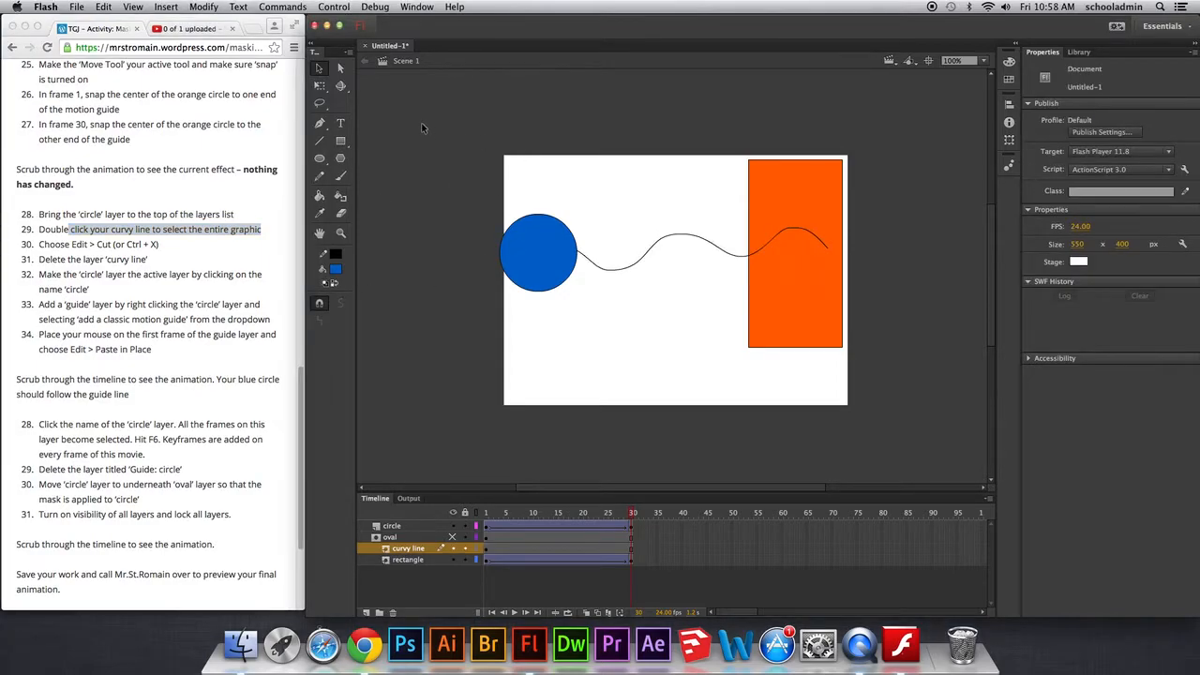
- Following instructions 29 and 30, select the entire curvy line on the stage and cut it
double_click(631, 266)
click(103, 7)
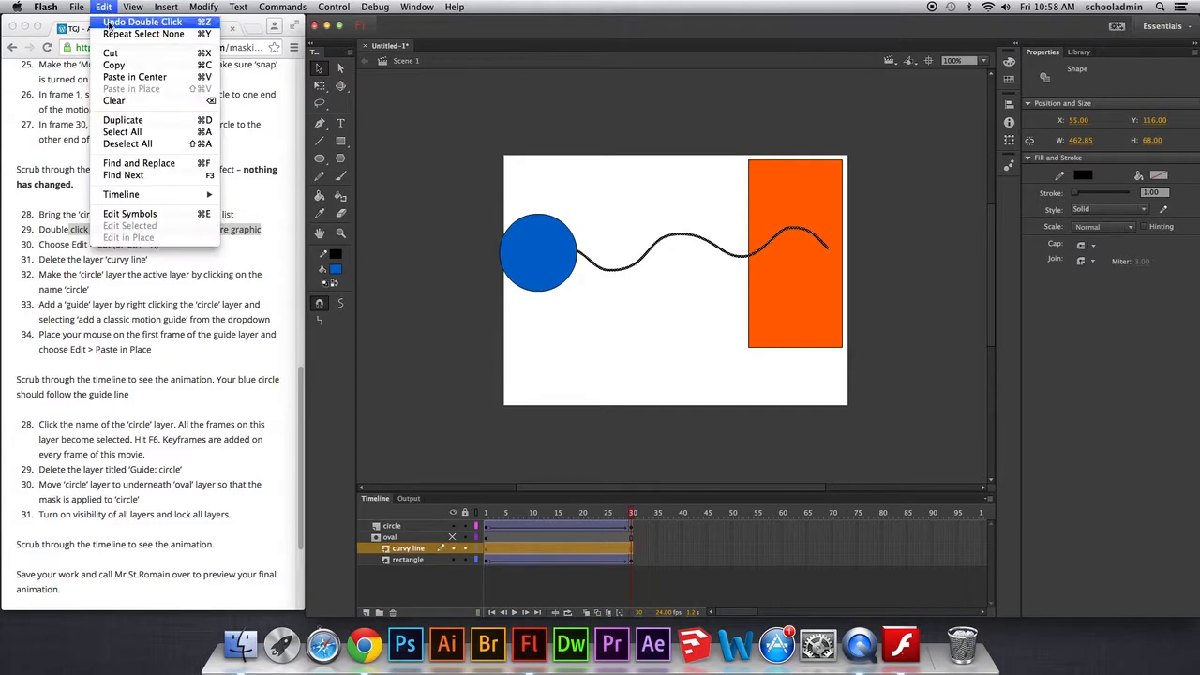
click(110, 53)
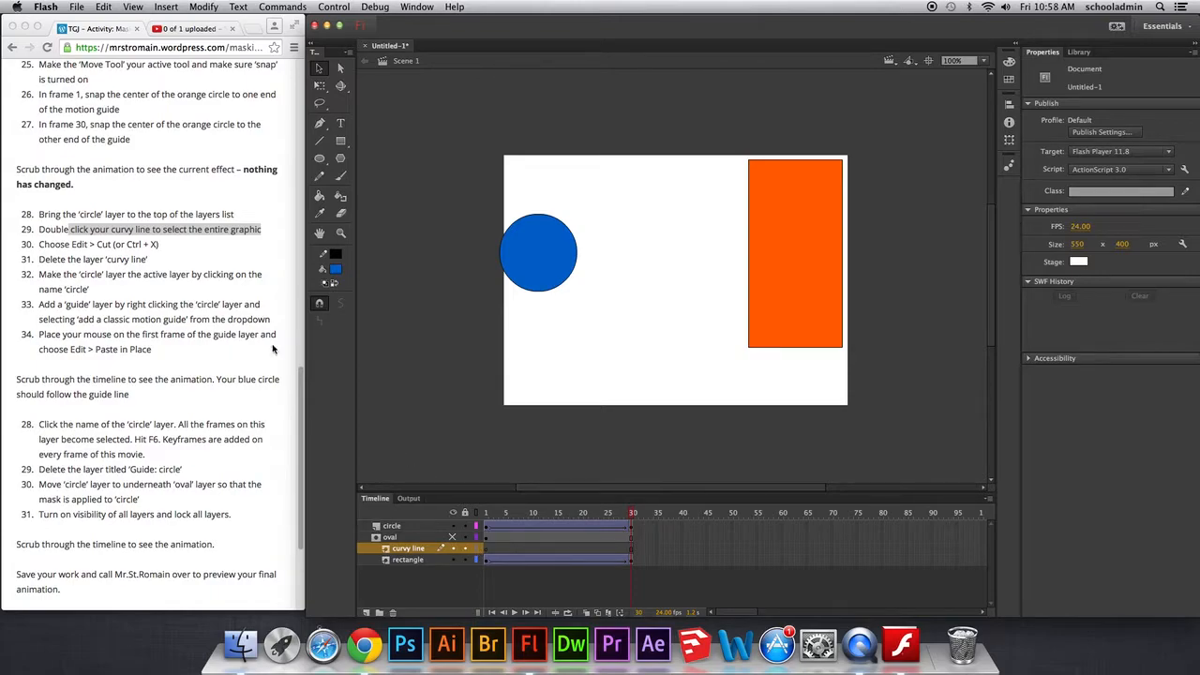
- Following instruction 31, delete the emptied 'curvy line' layer from the timeline
drag(53, 261, 146, 262)
right_click(144, 261)
click(133, 263)
right_click(406, 553)
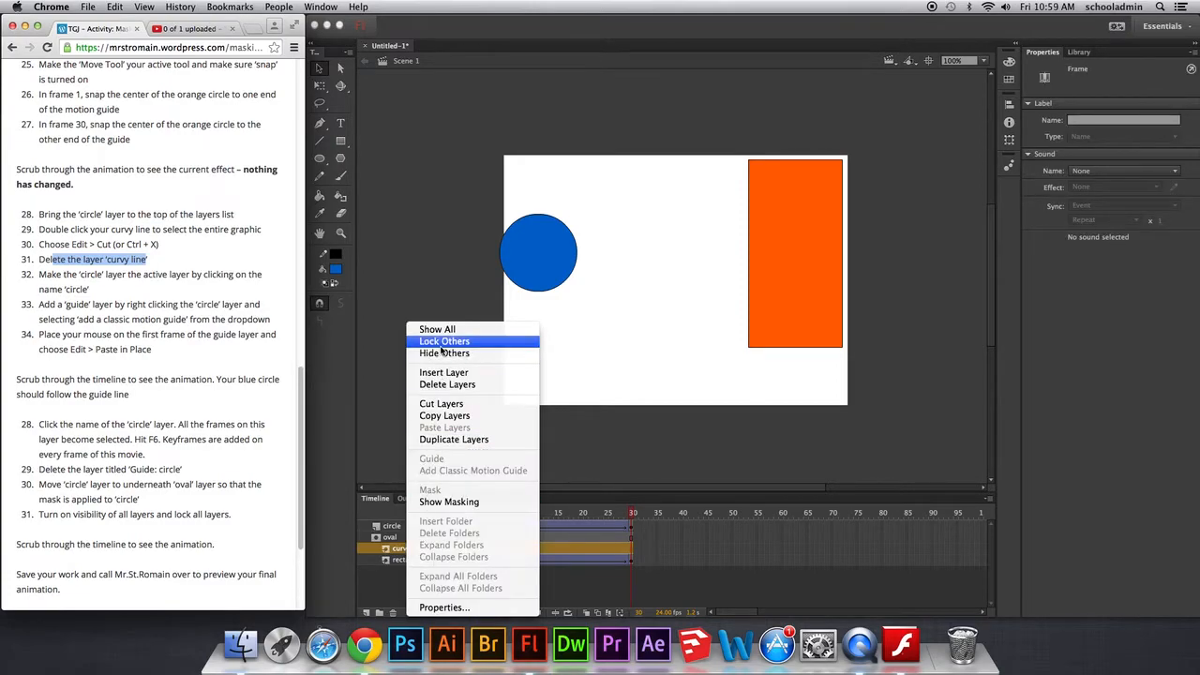
click(443, 386)
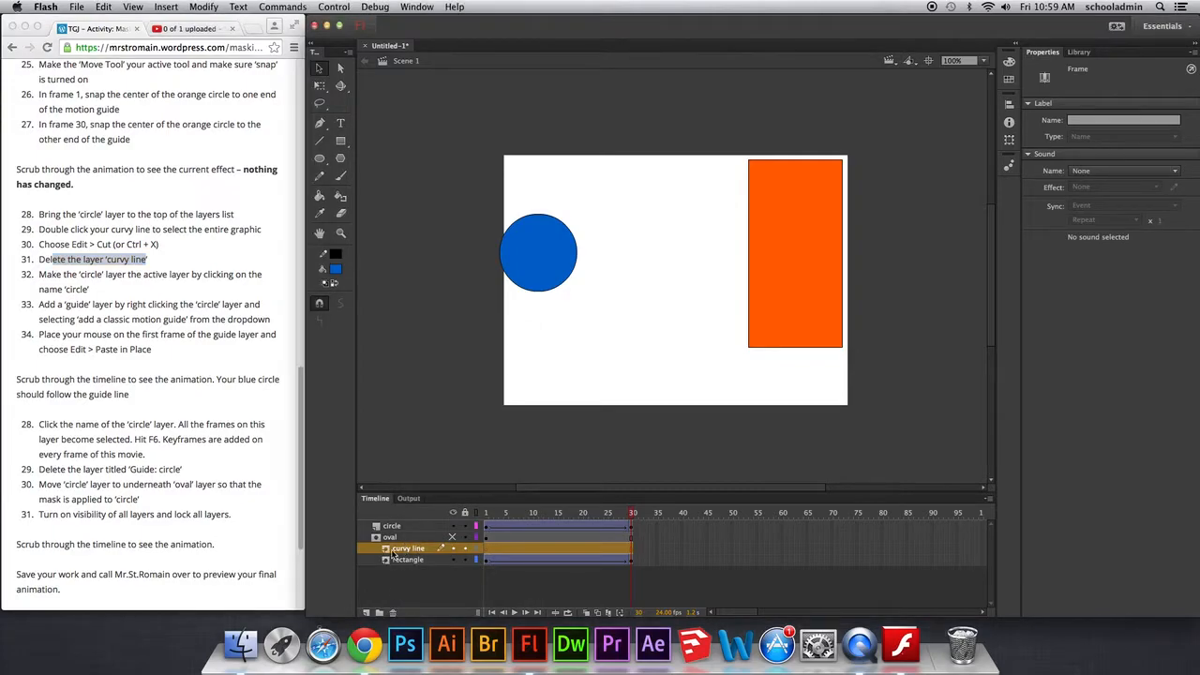
click(393, 612)
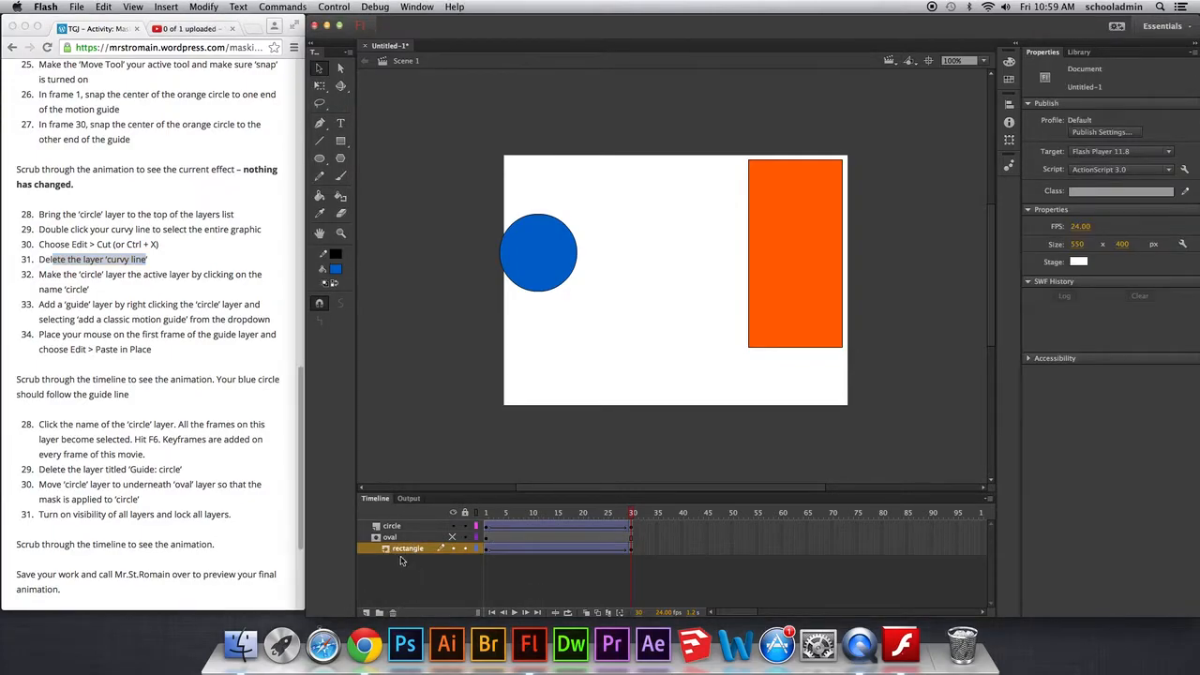
- Turn on the visibility of the 'oval' layer and, following instruction 32, make the 'circle' layer active
click(94, 279)
drag(73, 274, 159, 278)
right_click(159, 279)
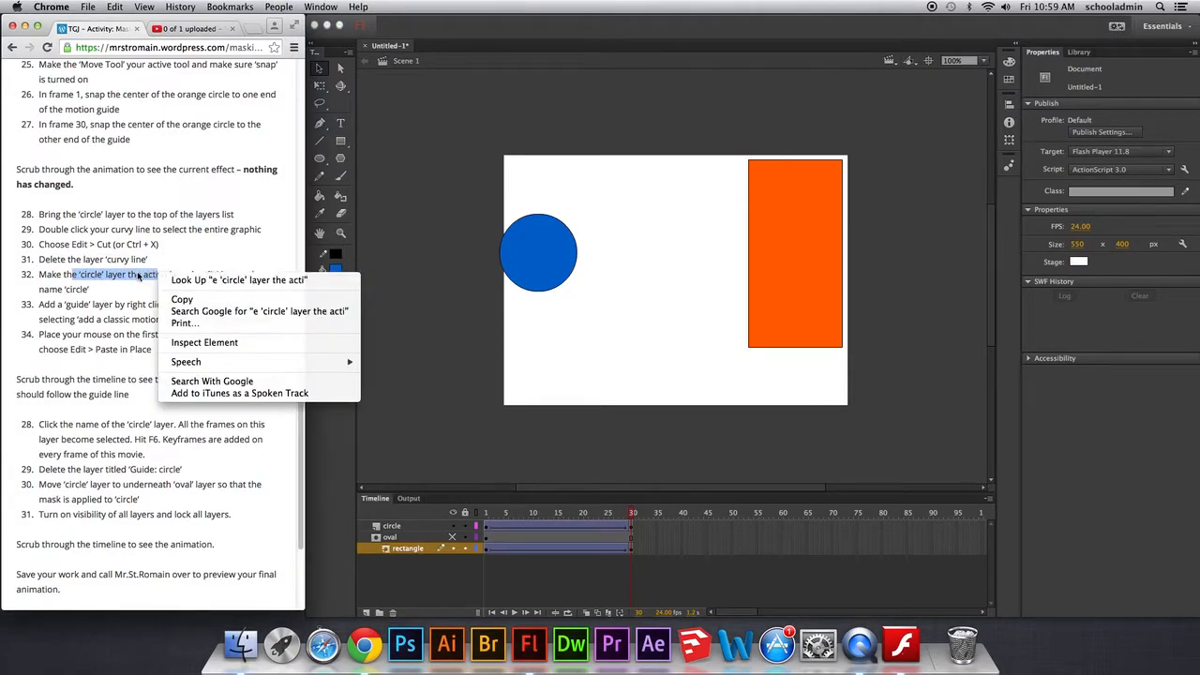
click(139, 275)
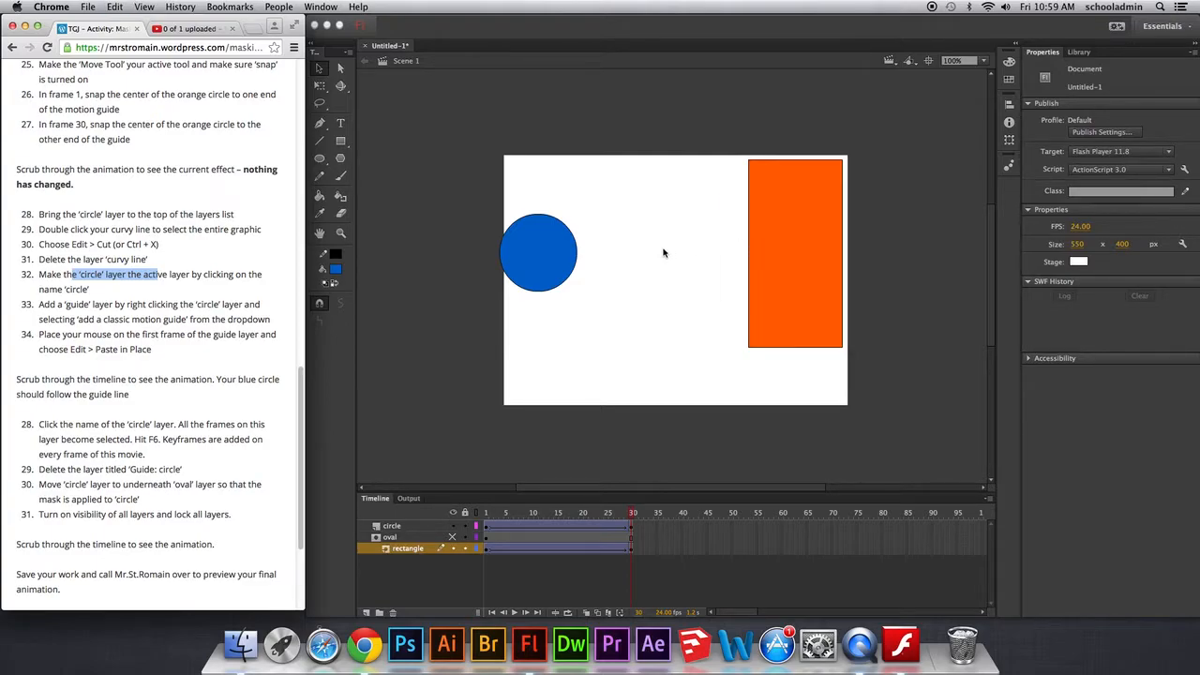
click(484, 544)
click(452, 537)
click(436, 530)
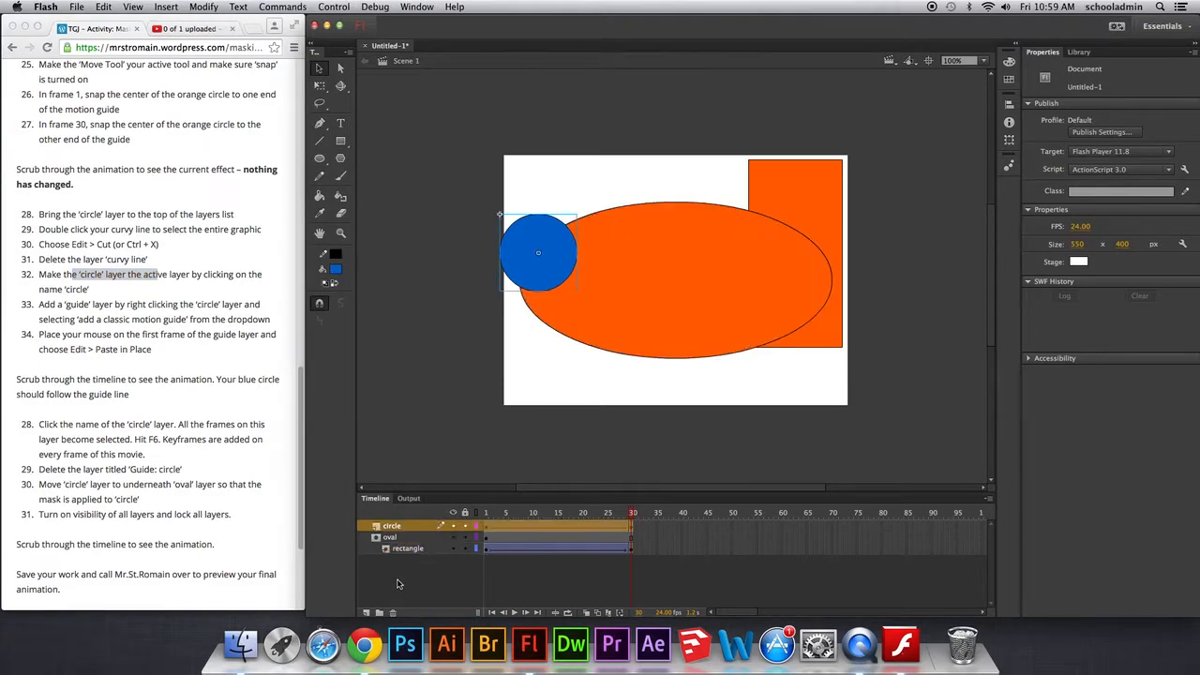
click(366, 613)
key(super+shift+v)
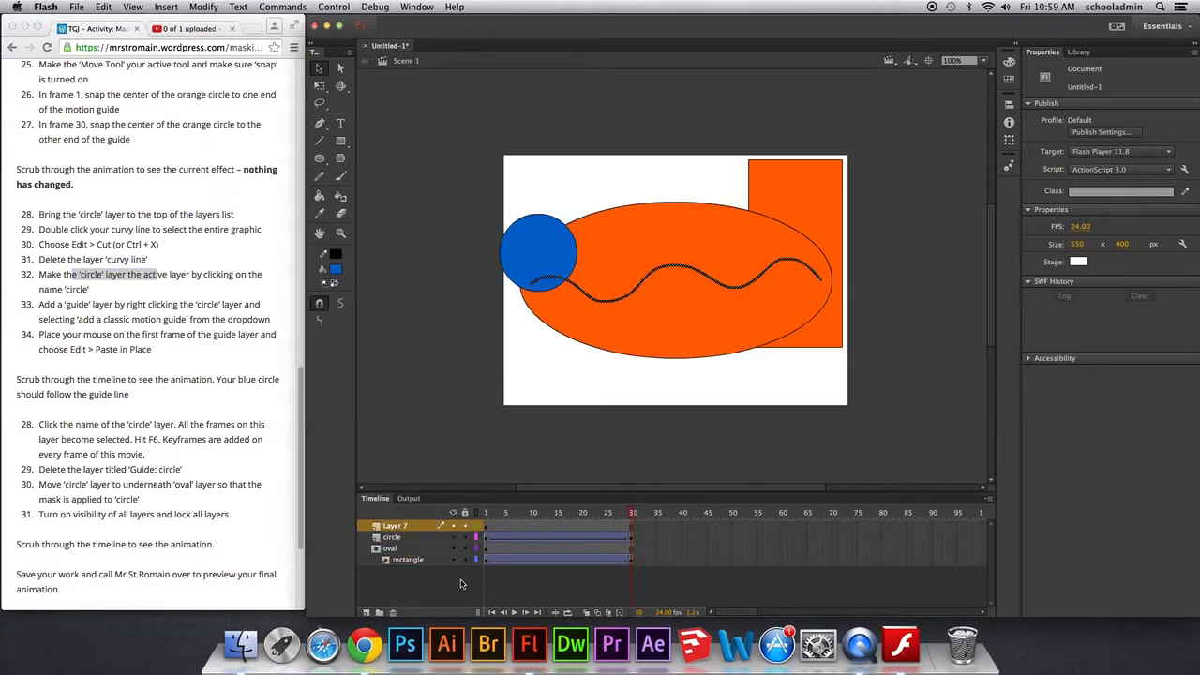
key(super+x)
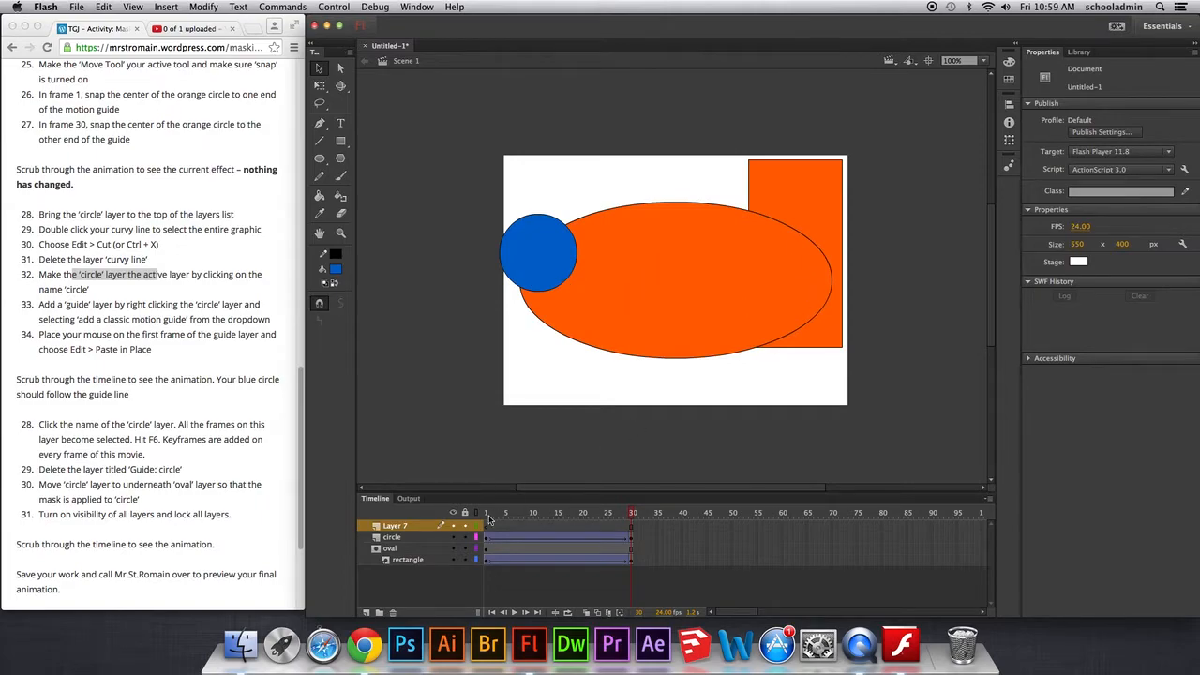
click(393, 614)
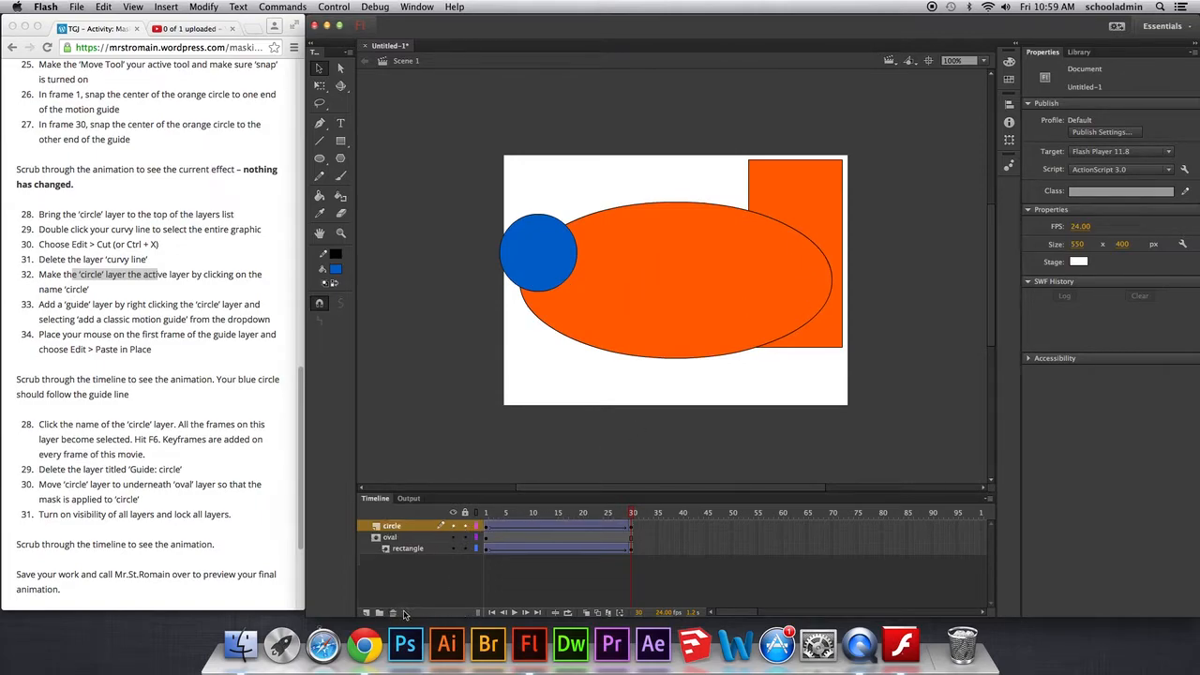
- Following instruction 33, add a classic motion guide to the active 'circle' layer
click(102, 272)
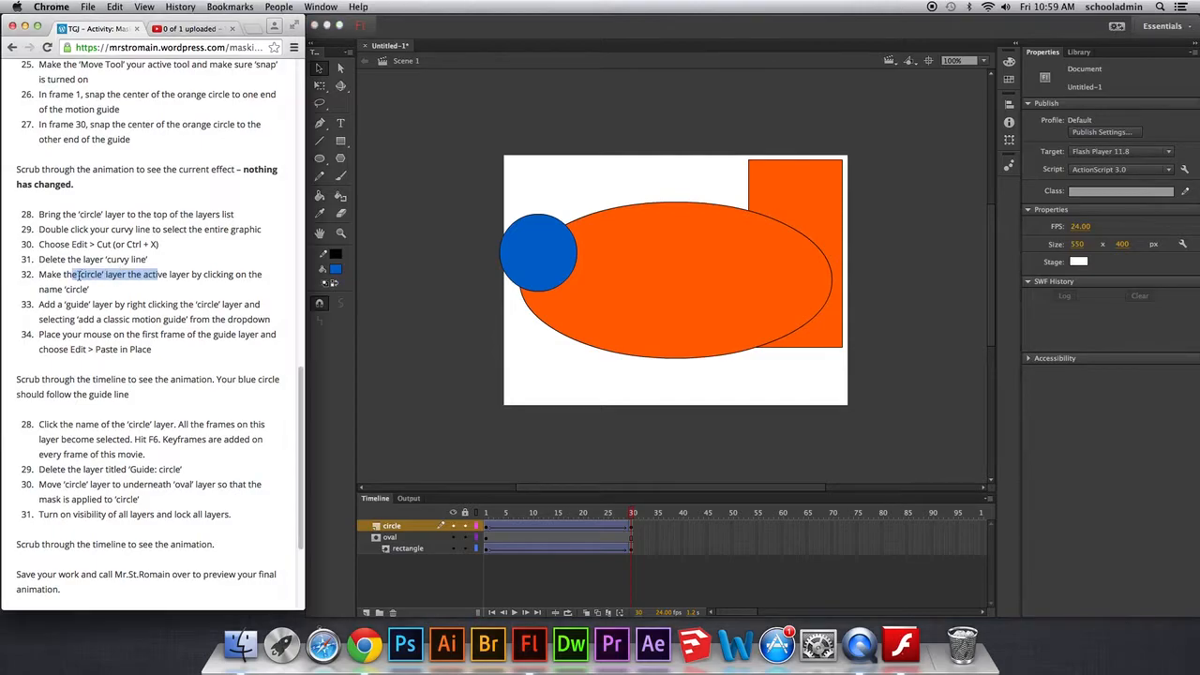
drag(63, 273, 214, 283)
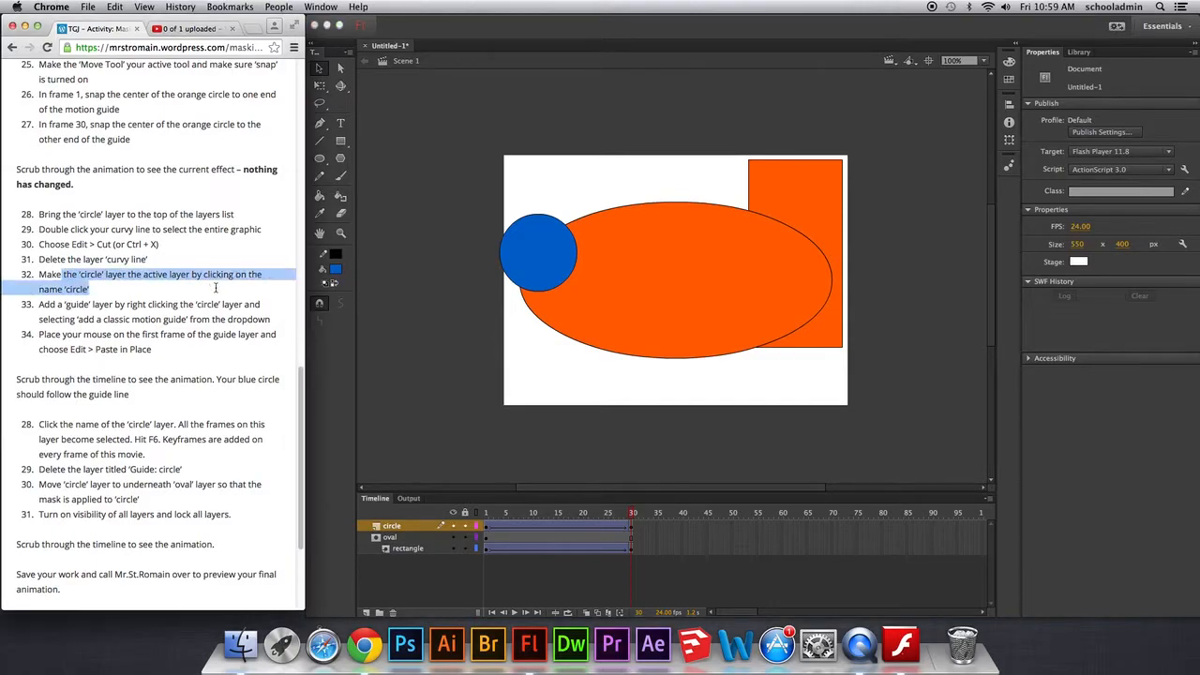
click(393, 526)
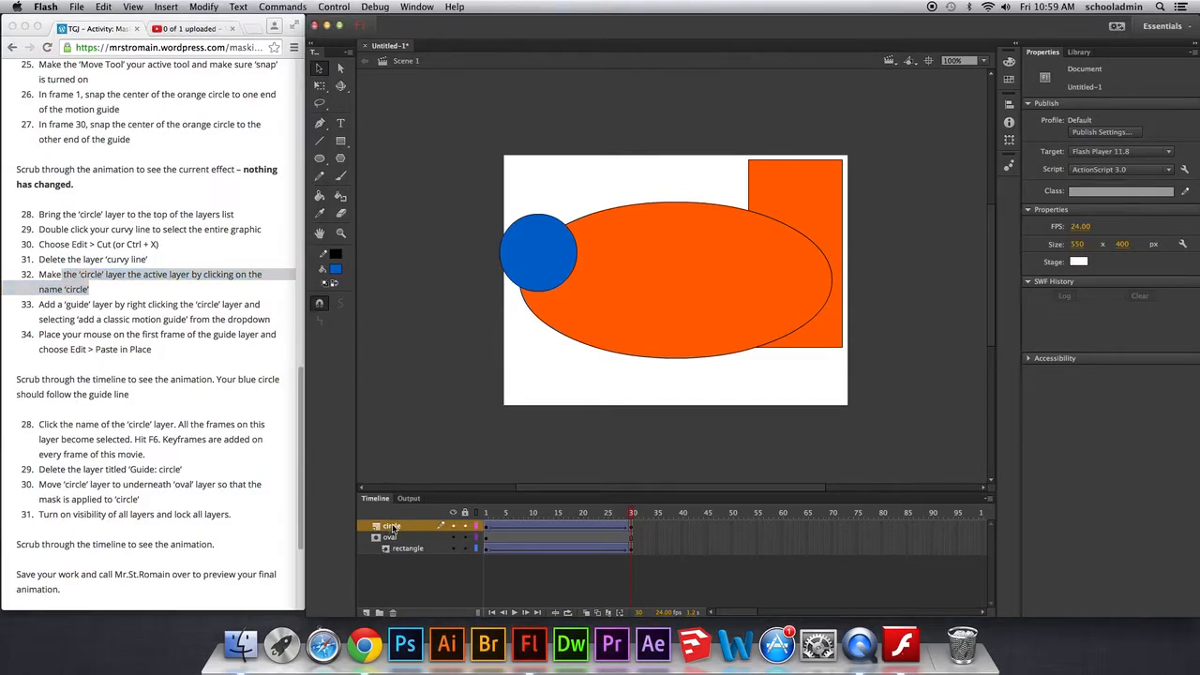
click(43, 308)
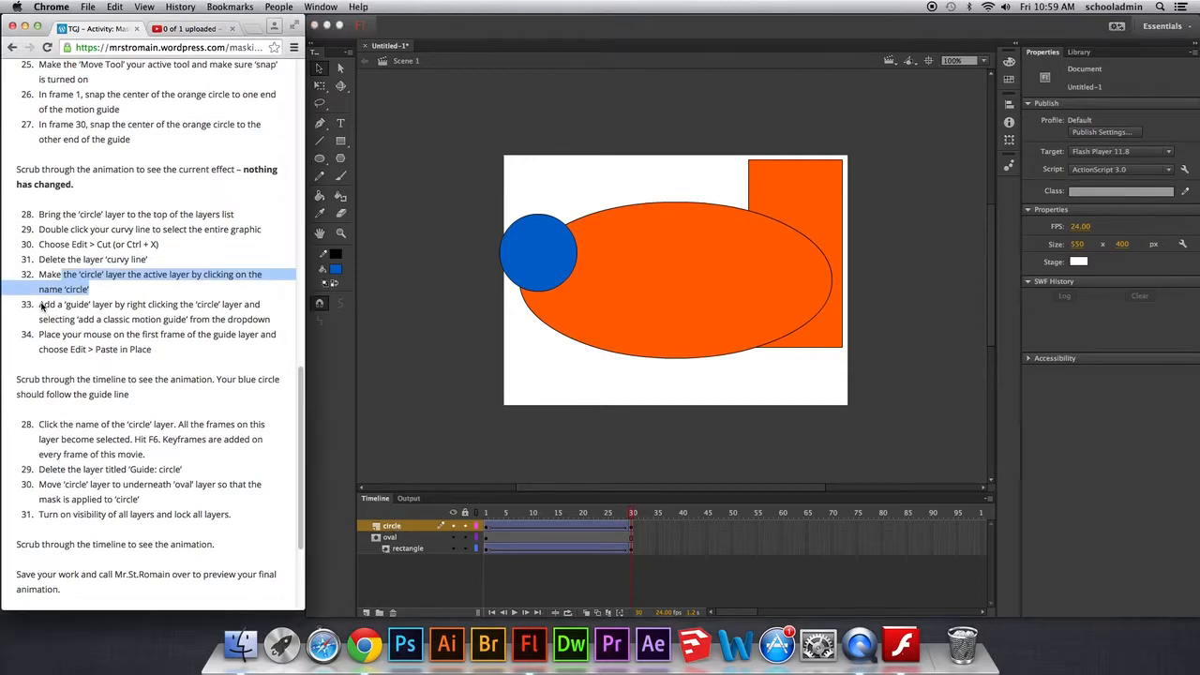
drag(39, 304, 273, 323)
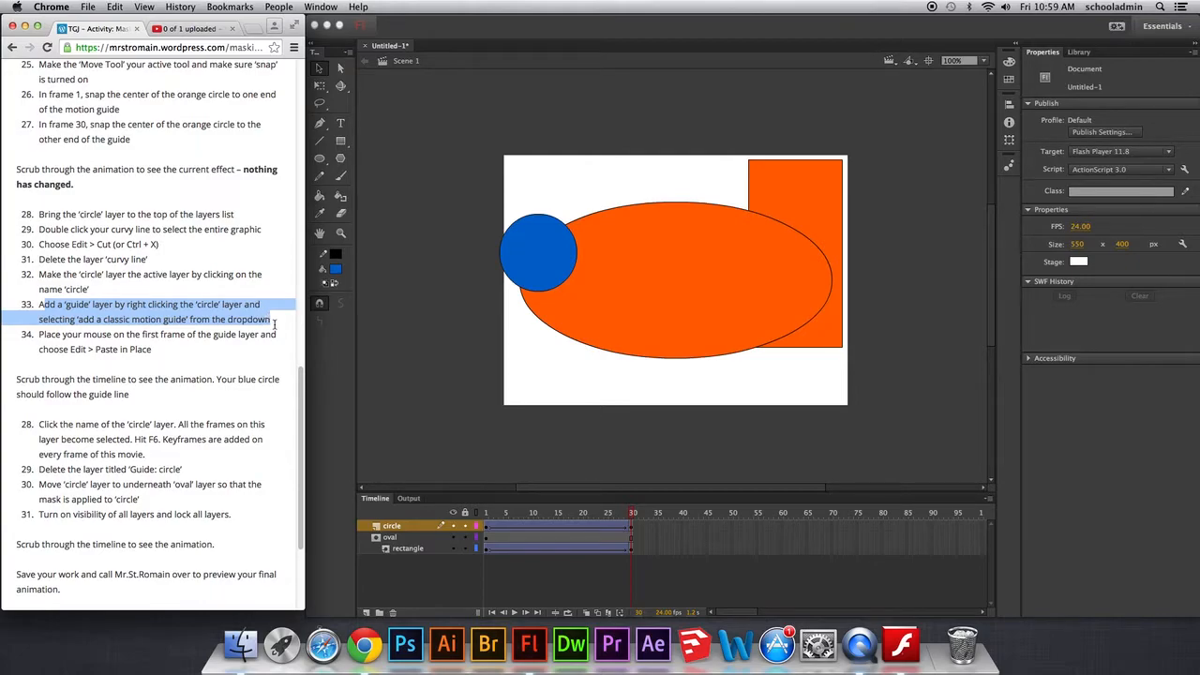
click(273, 324)
right_click(392, 526)
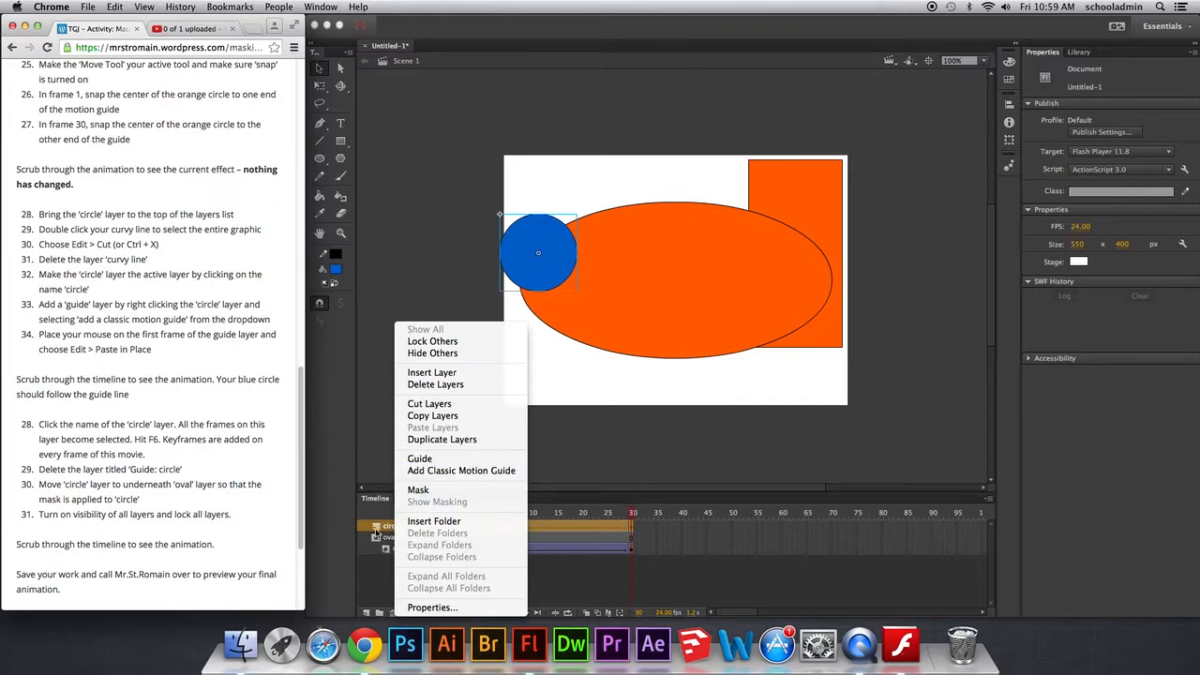
click(421, 470)
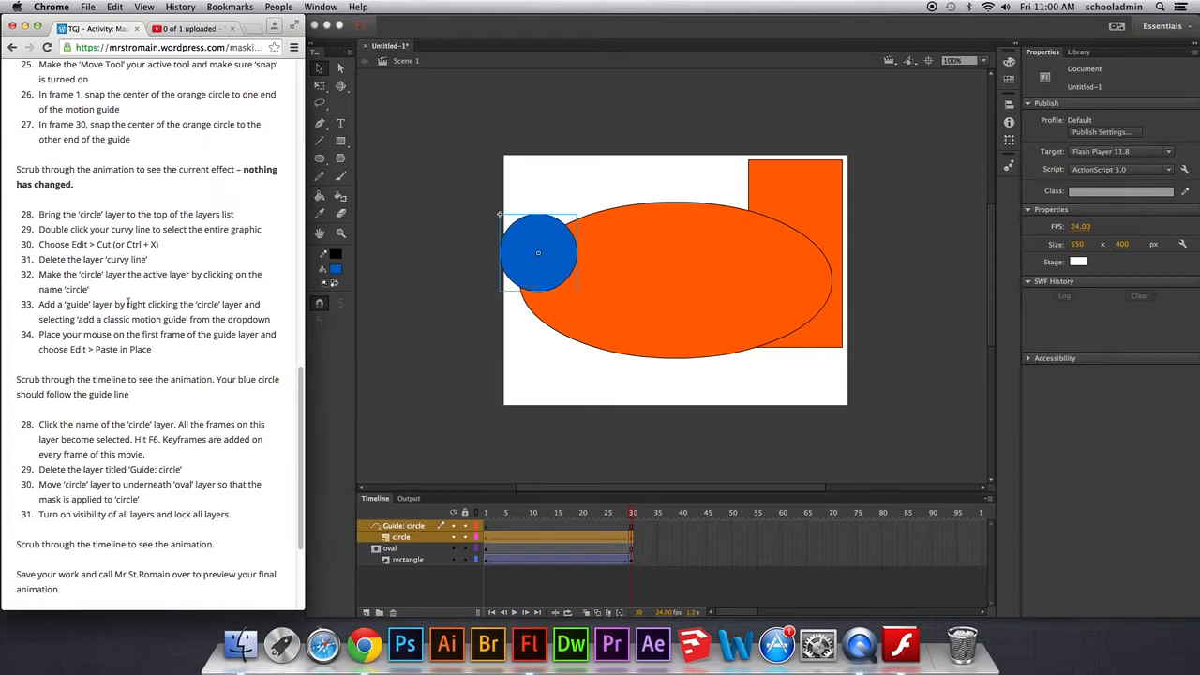
- Following instruction 34, select the first frame of the 'Guide: circle' layer
drag(41, 333, 200, 343)
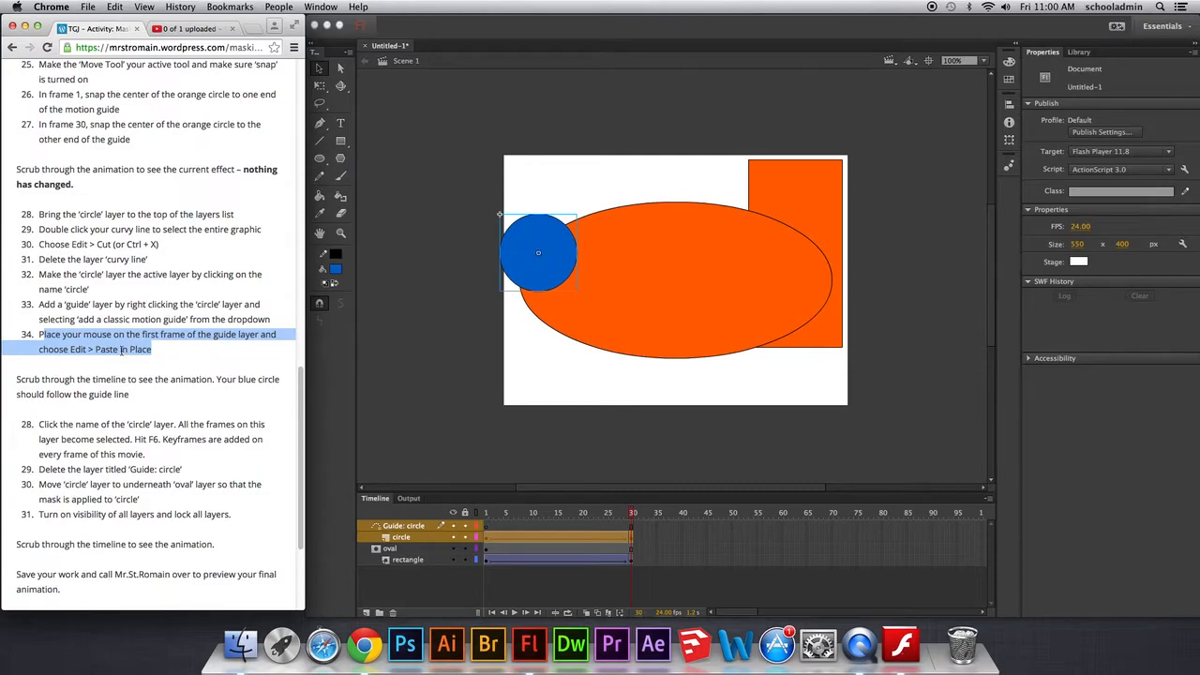
click(487, 532)
click(487, 528)
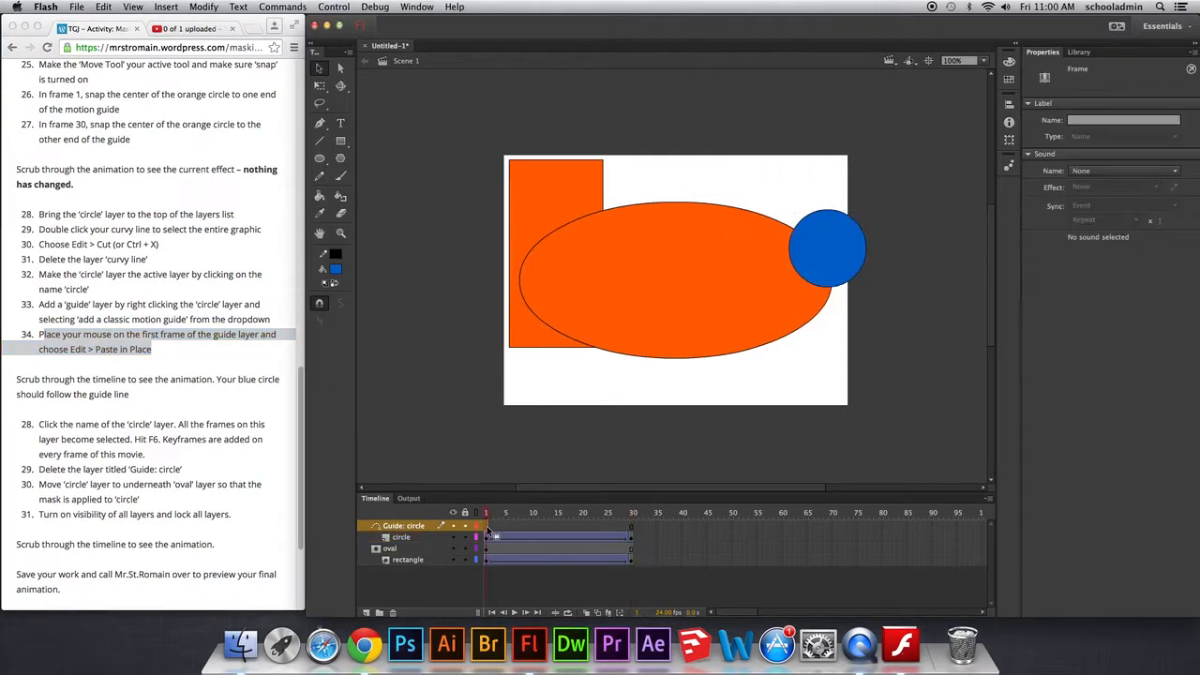
right_click(631, 273)
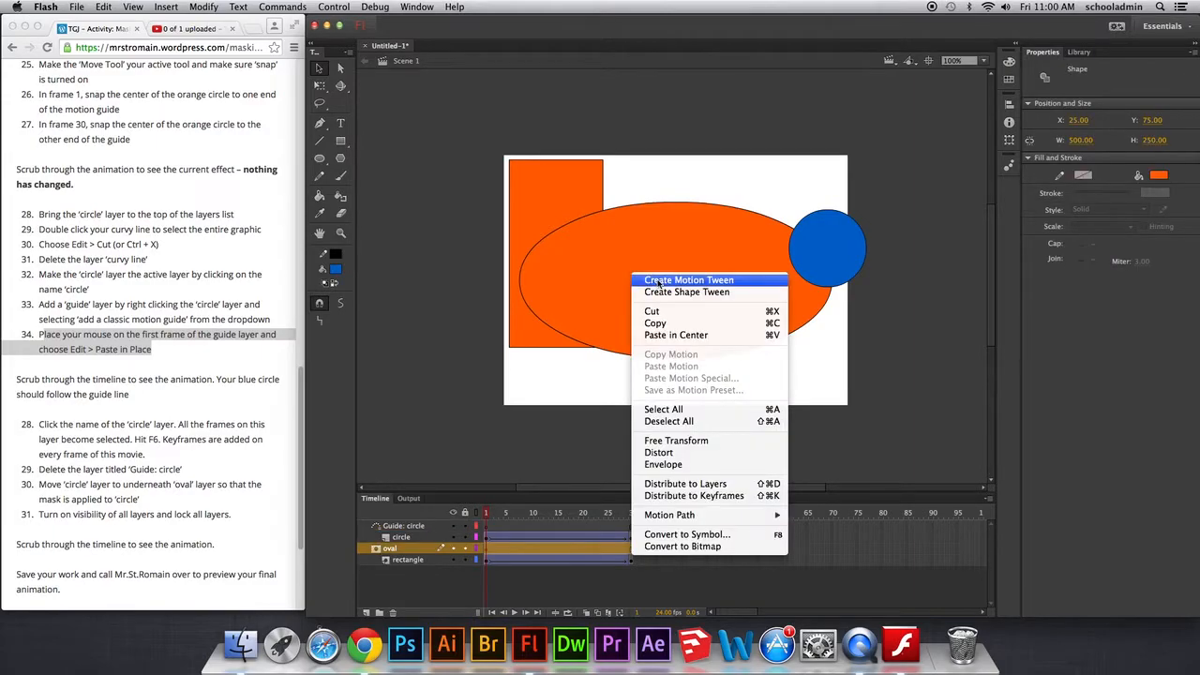
click(486, 527)
click(487, 528)
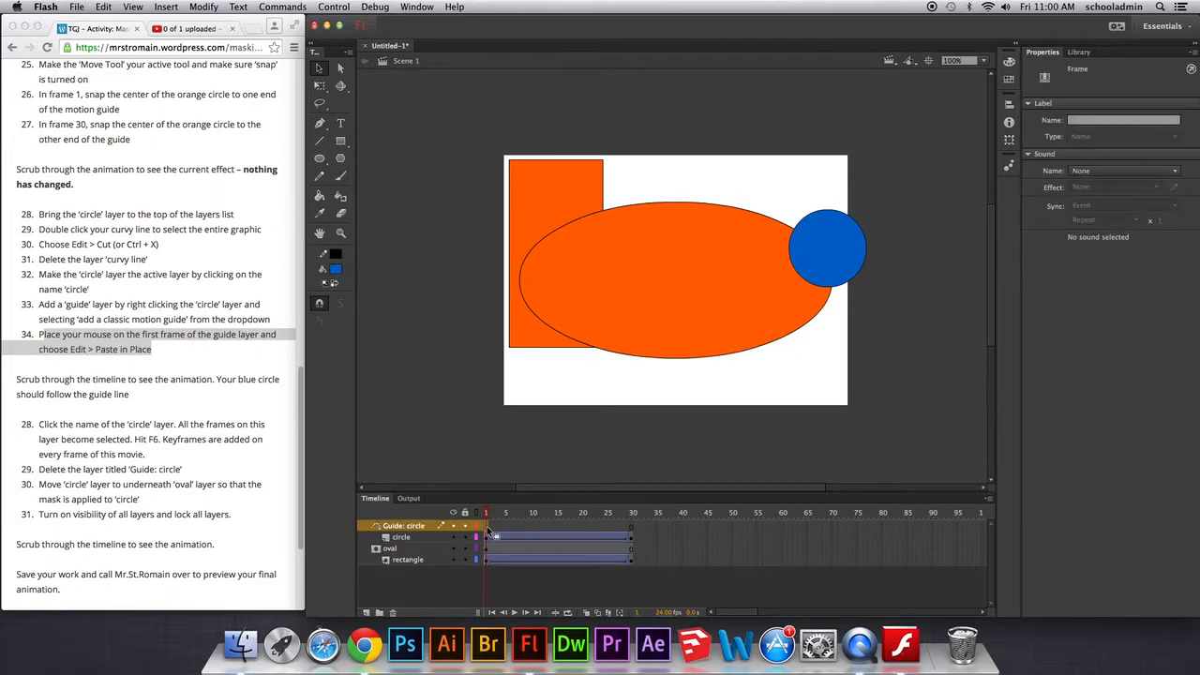
click(108, 6)
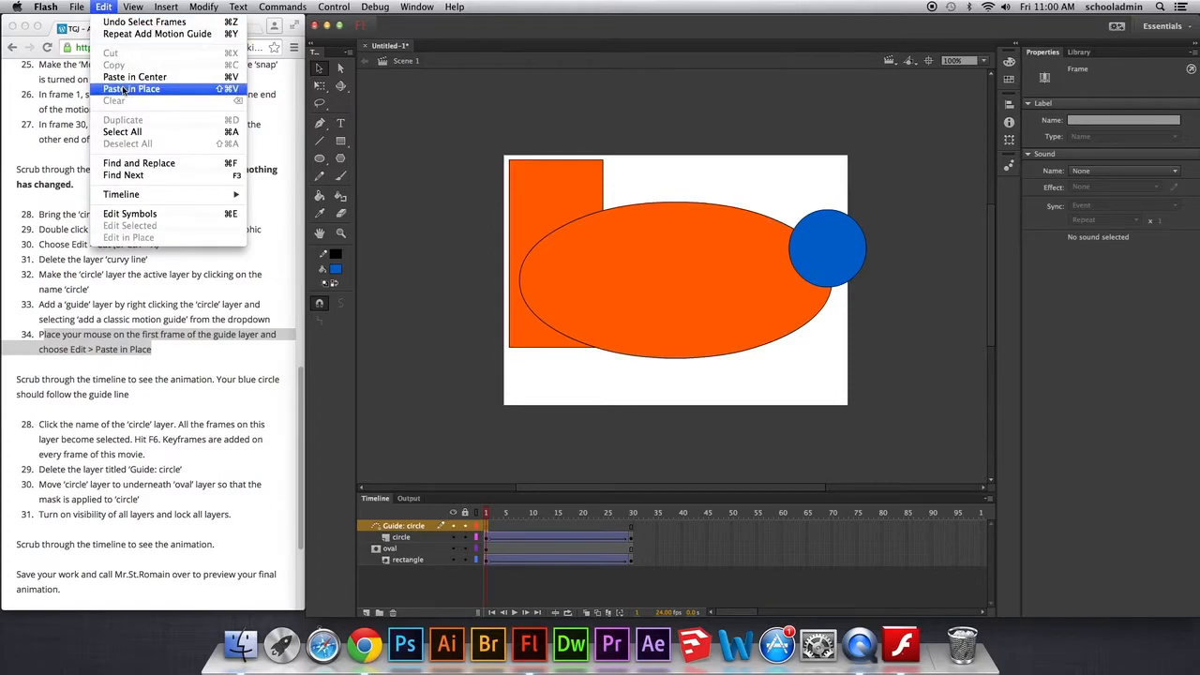
click(671, 173)
right_click(671, 173)
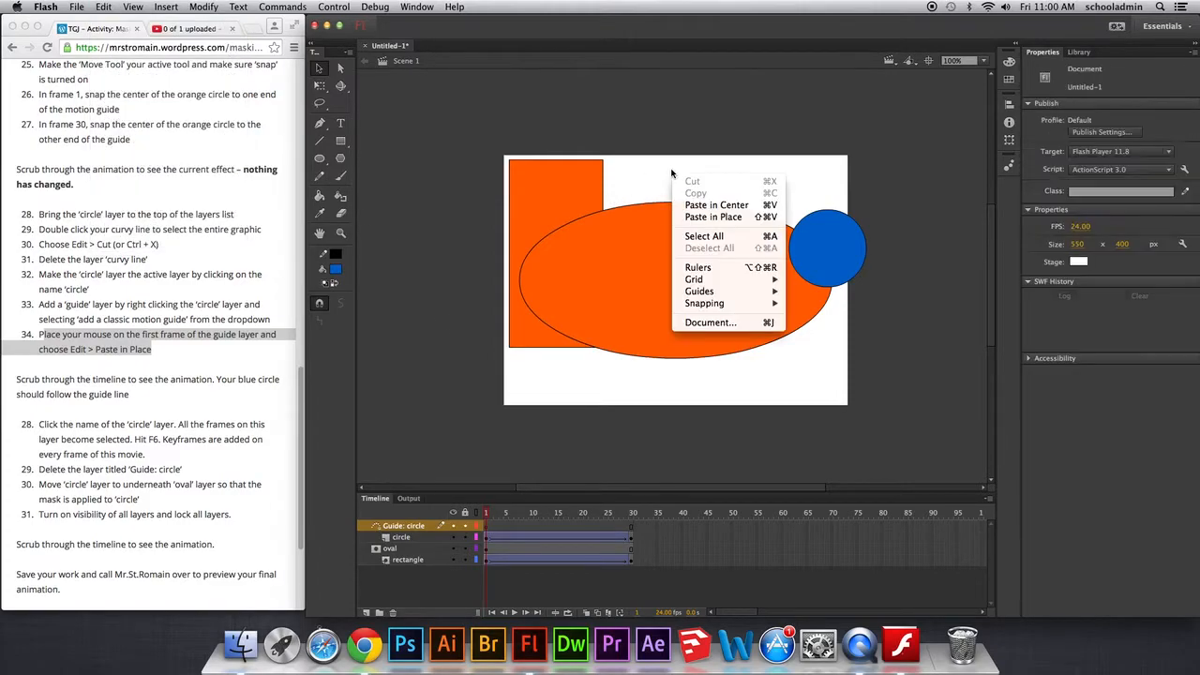
right_click(633, 242)
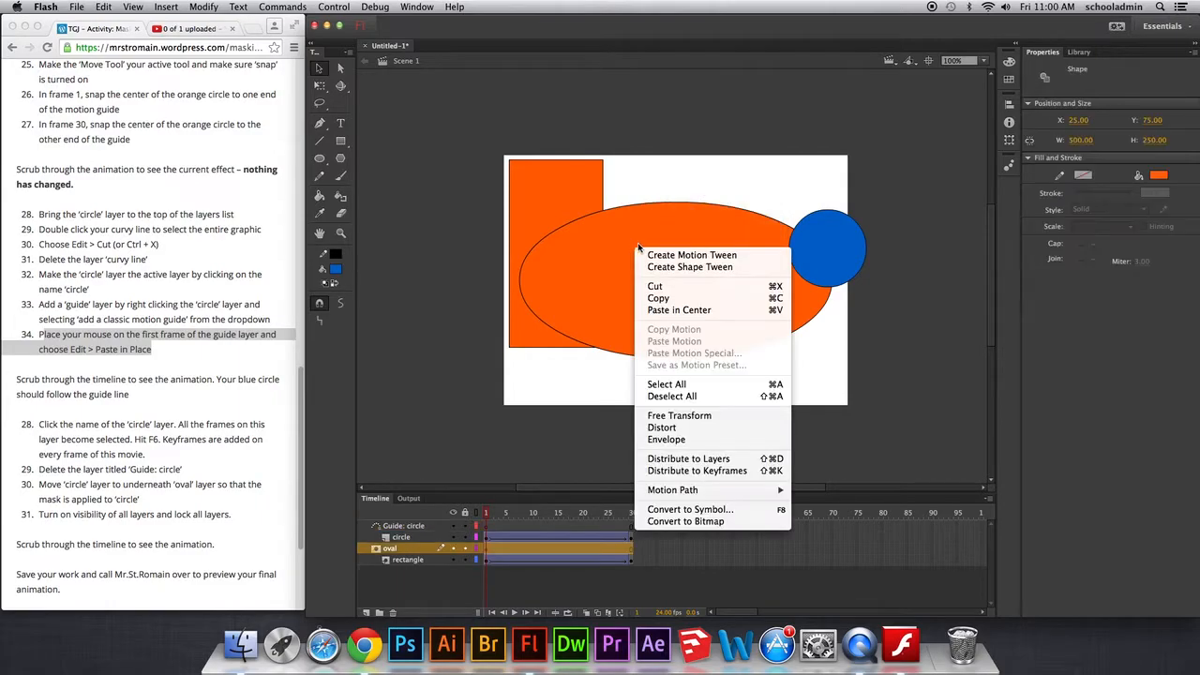
right_click(817, 239)
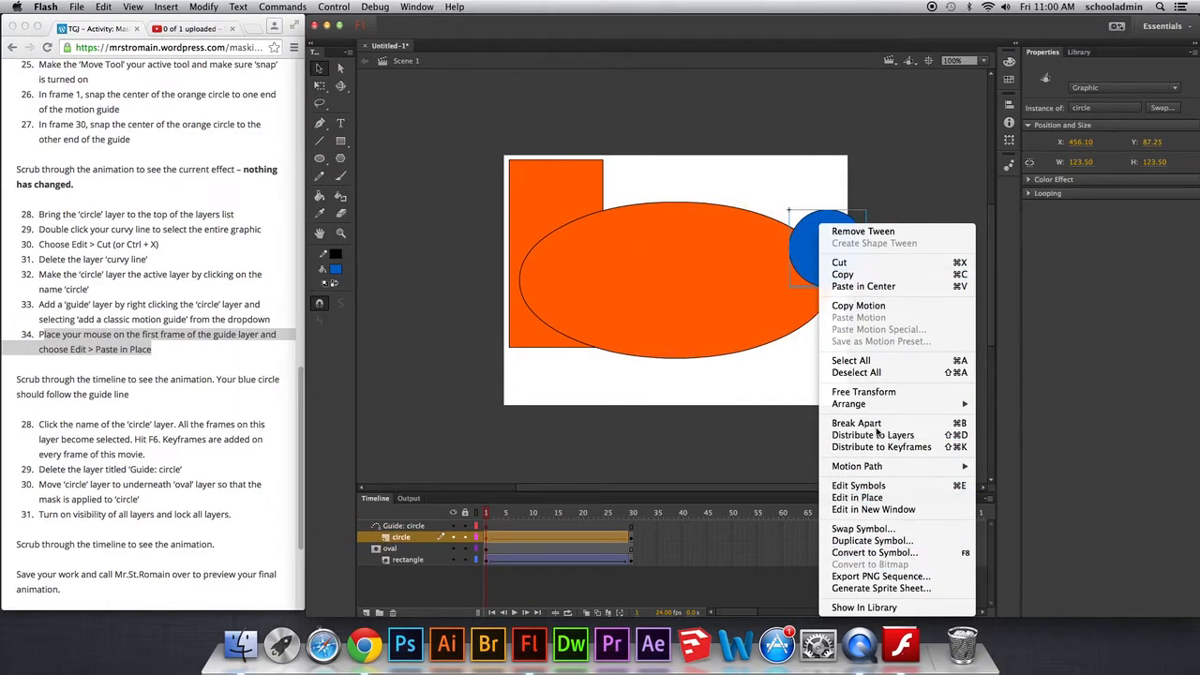
- Paste the cut curvy line in place on the first frame of the 'Guide: circle' layer
click(486, 526)
click(486, 527)
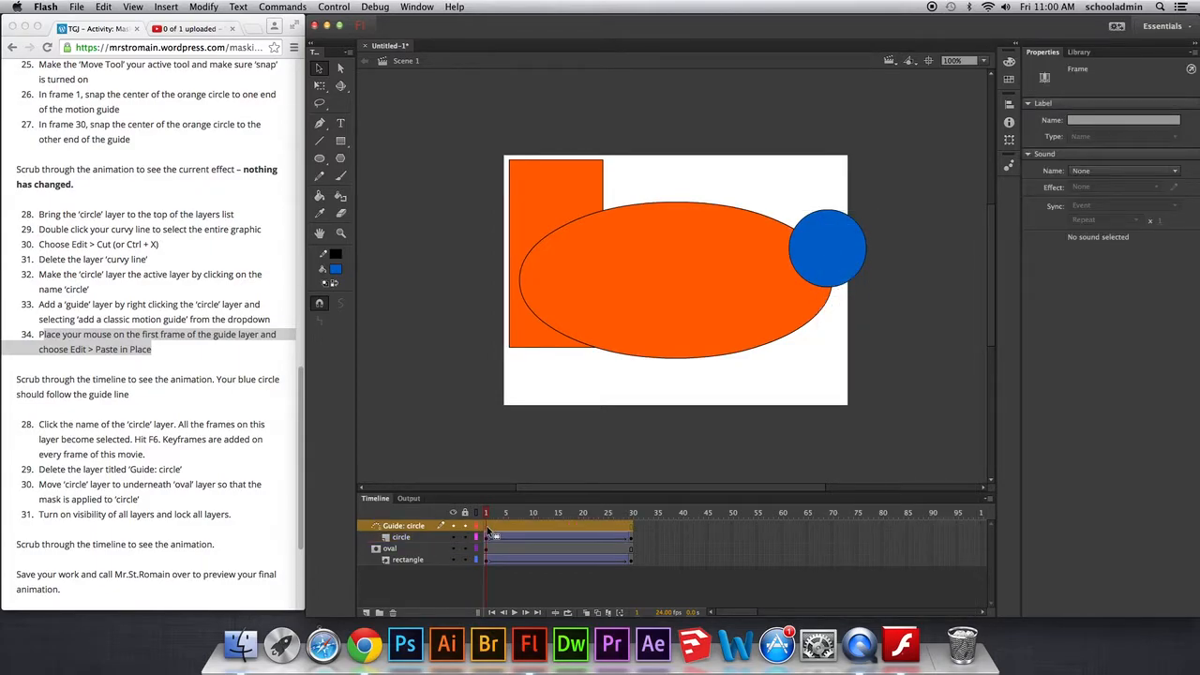
click(103, 8)
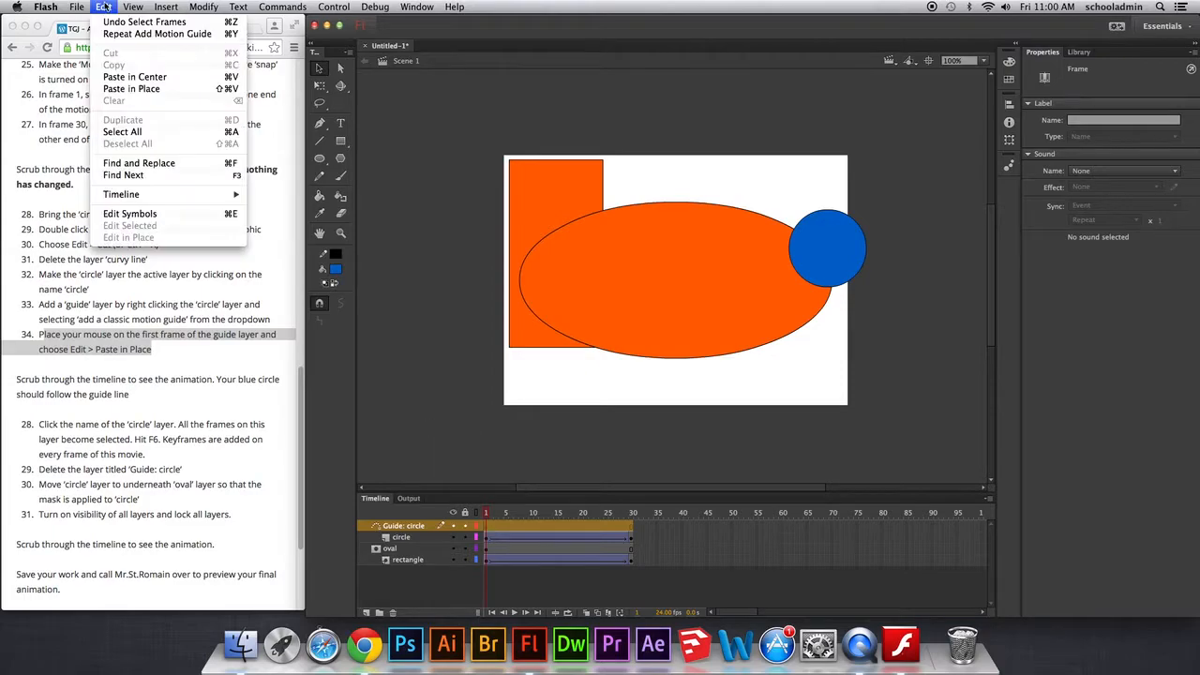
click(145, 90)
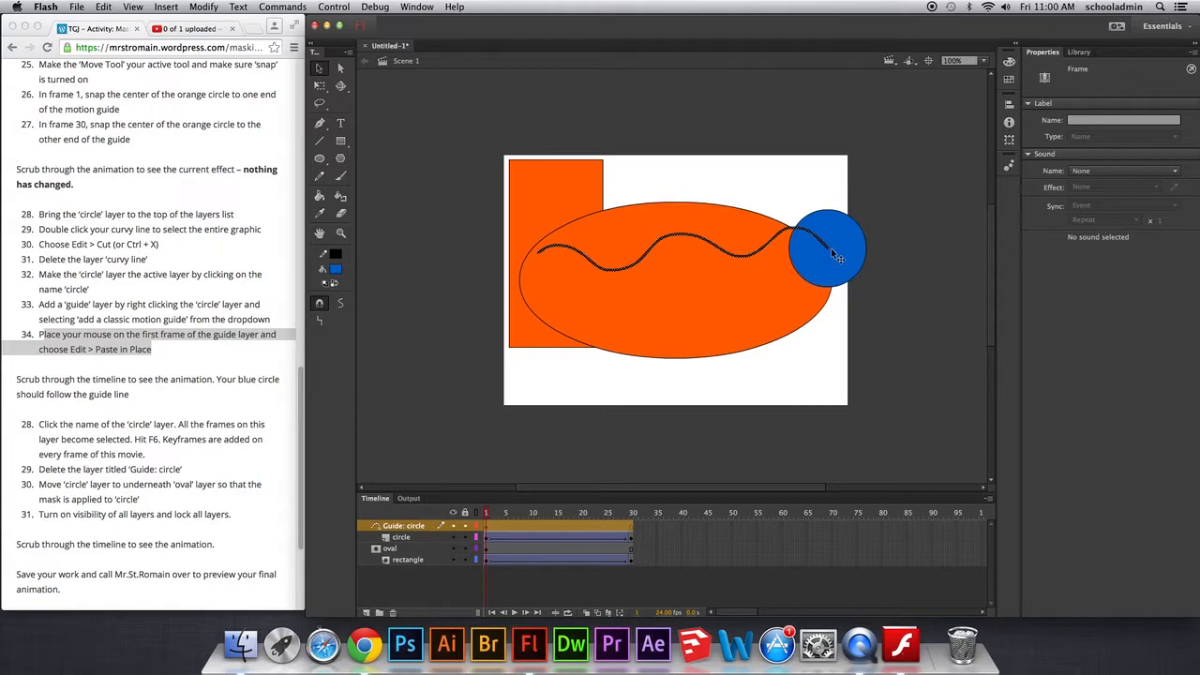
- Inspect the circle on the guide line at frame 30, read the scrubbing instruction, and scrub the animation back to frame 1
click(635, 513)
click(551, 266)
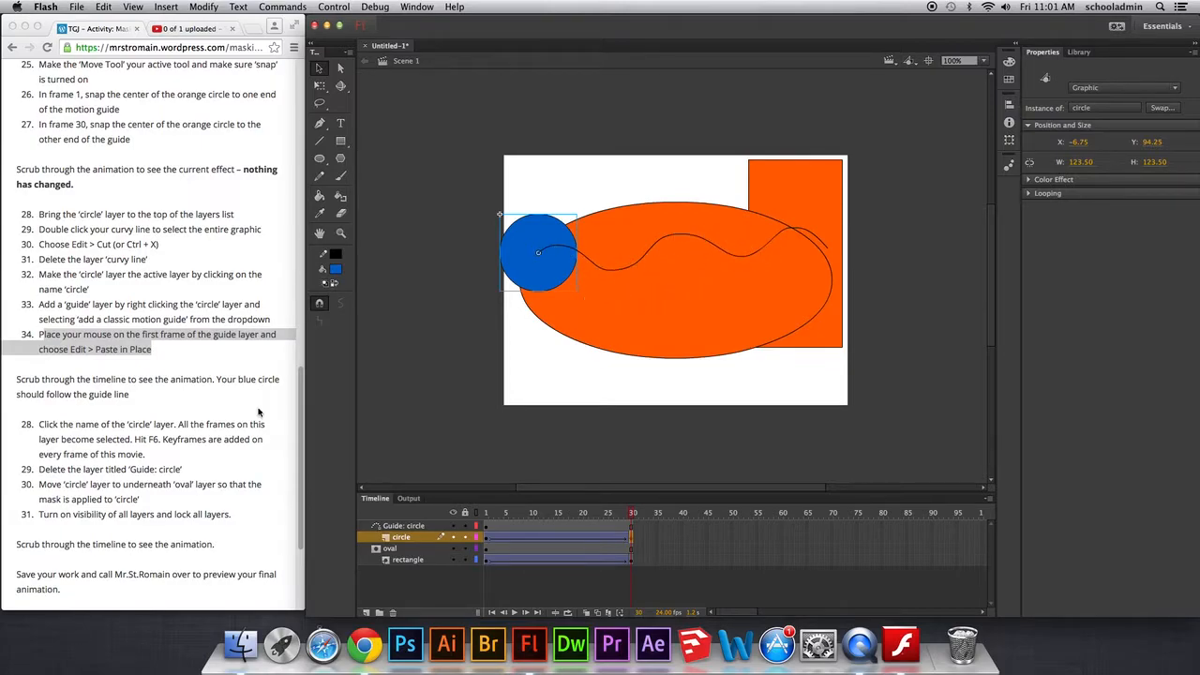
click(83, 386)
drag(66, 380, 172, 392)
right_click(170, 387)
click(140, 400)
click(138, 400)
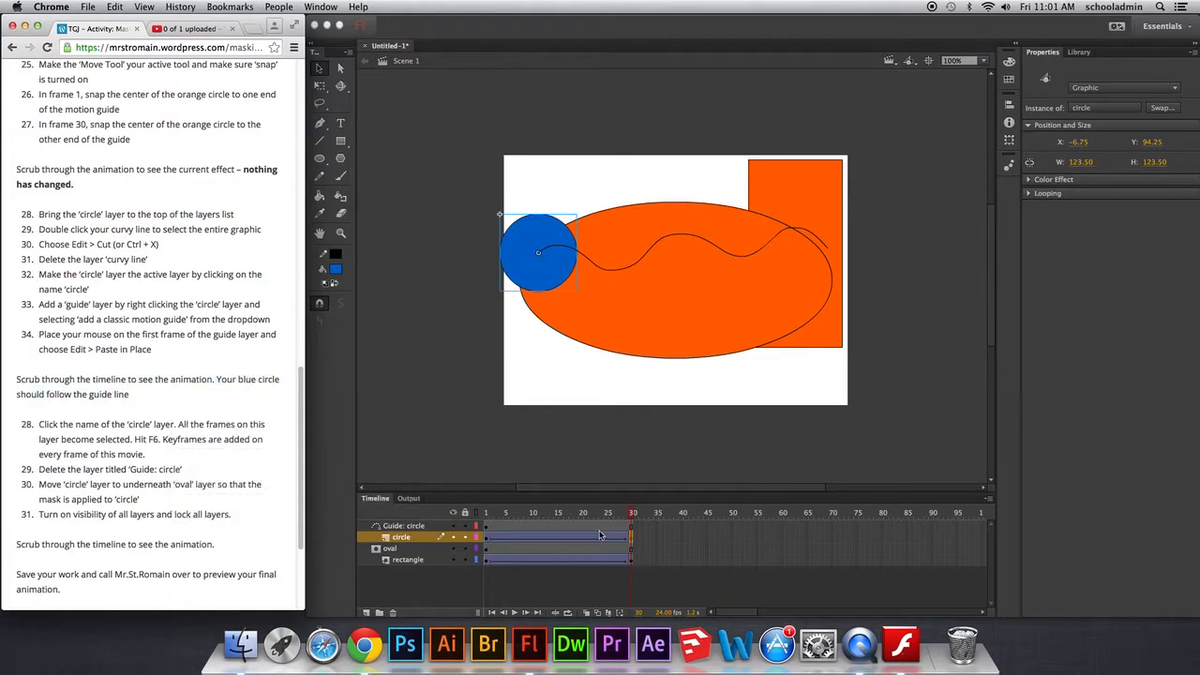
click(632, 515)
drag(632, 516, 486, 515)
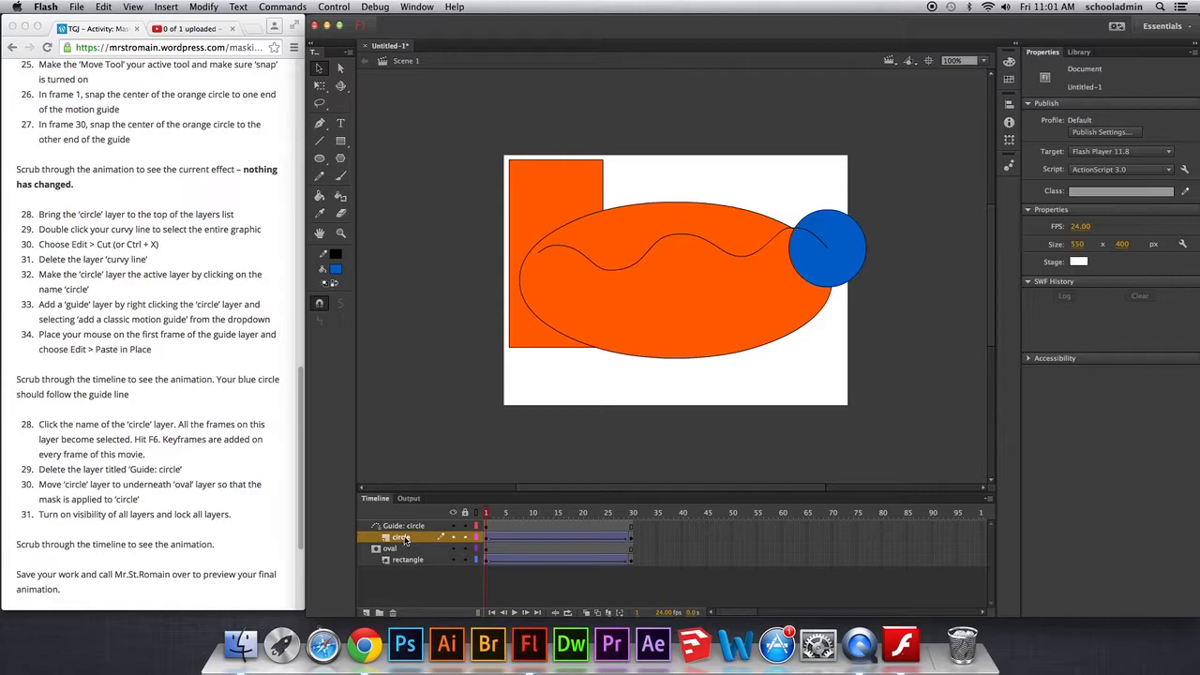
- Compare the contents of the 'Guide: circle' and 'circle' layers and scrub the animation from frame 1 to frame 30
click(406, 526)
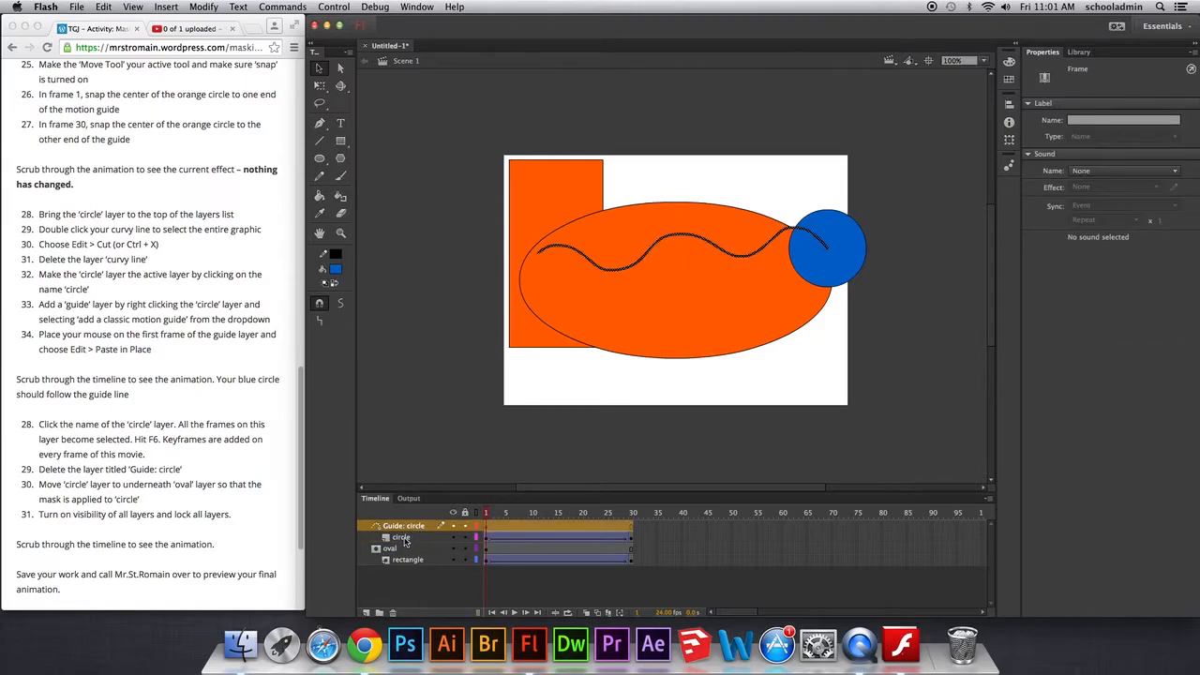
click(403, 539)
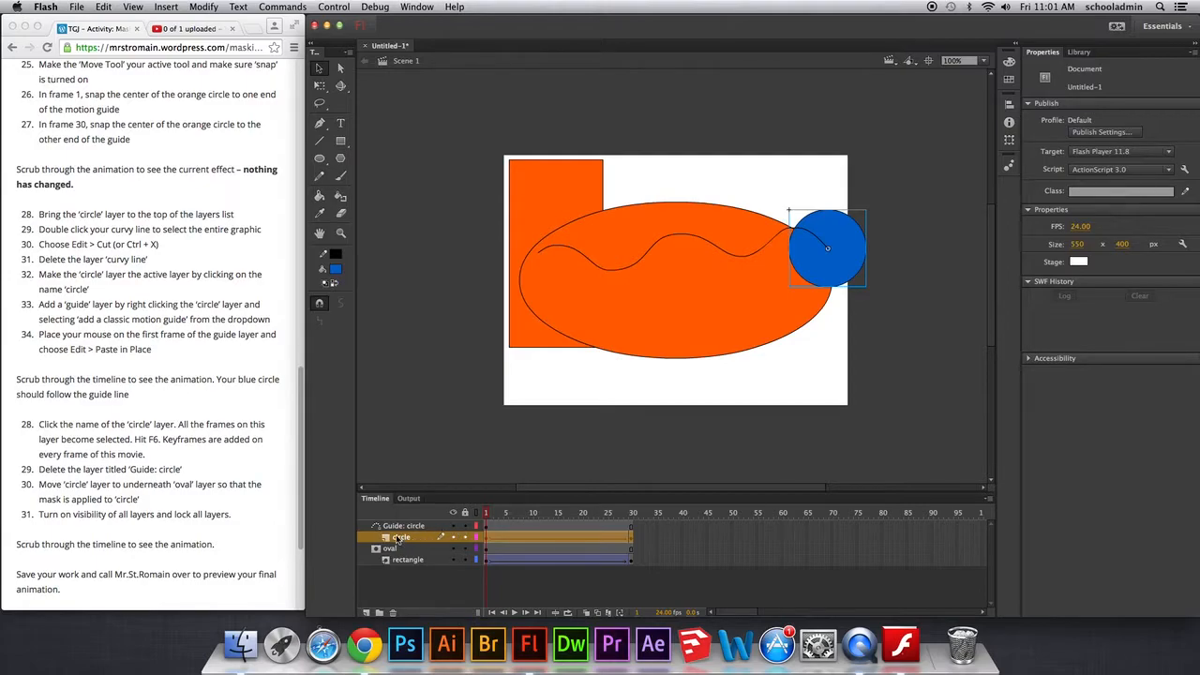
click(388, 527)
click(401, 540)
drag(486, 515, 647, 514)
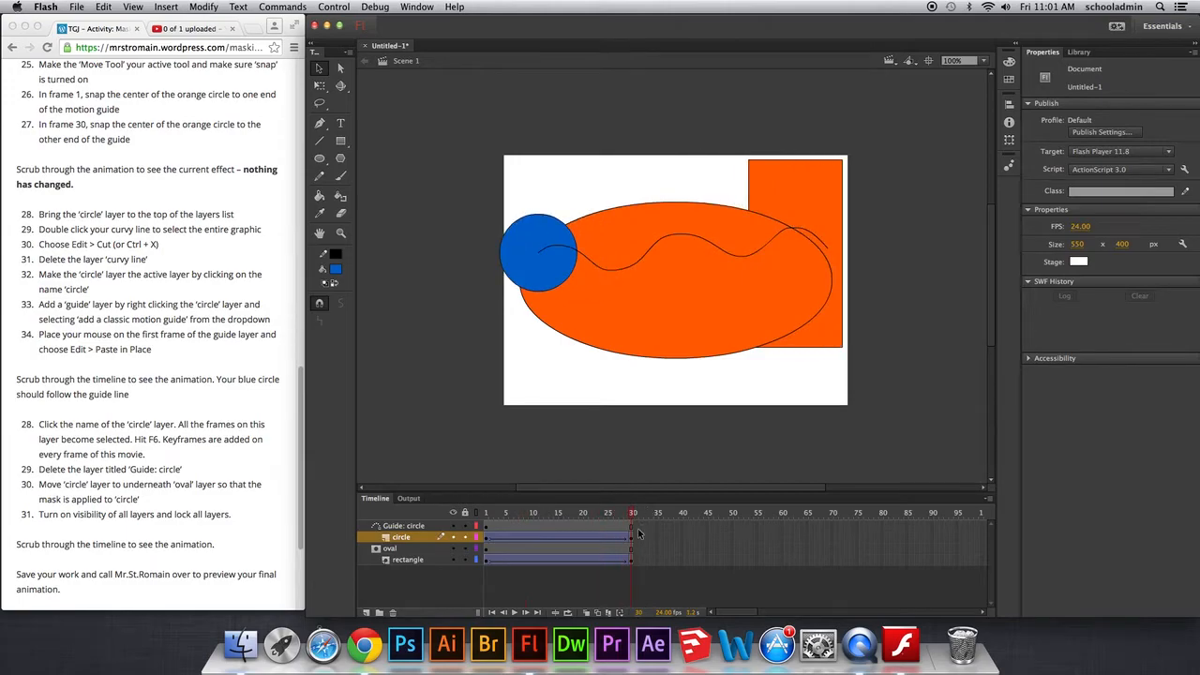
- Reshape the guide line with a higher middle crest, a deeper dip after it and a steeper rise, and scrub to frame 30
click(613, 525)
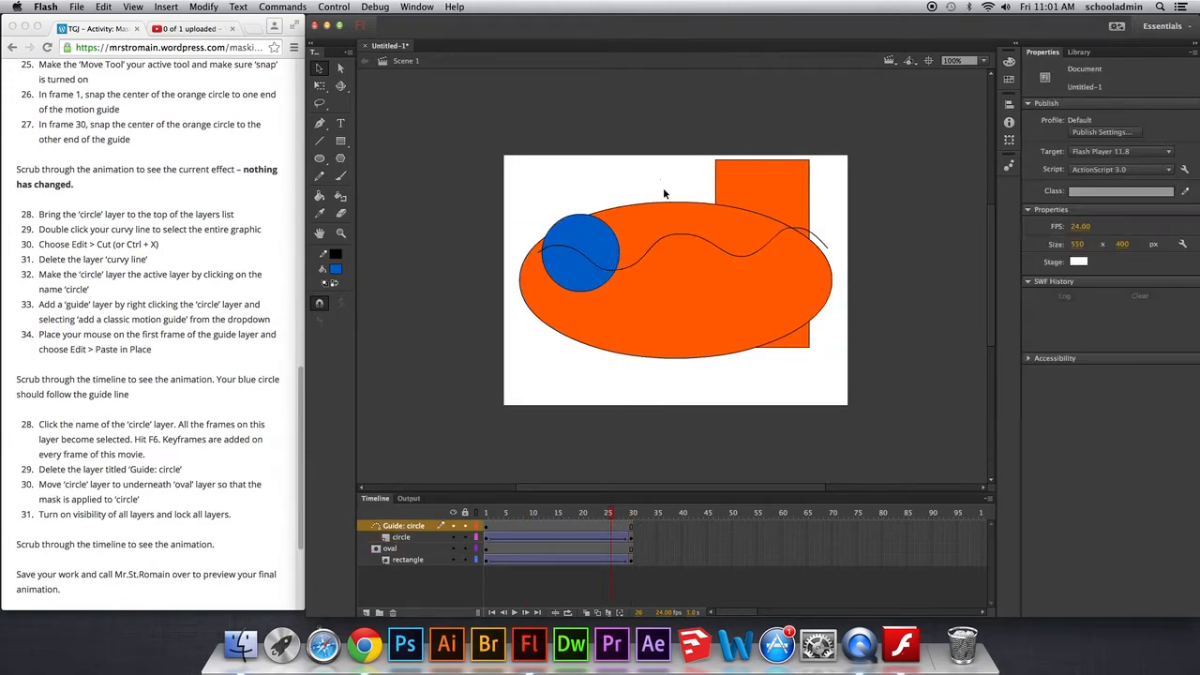
drag(681, 228, 680, 221)
drag(737, 251, 750, 272)
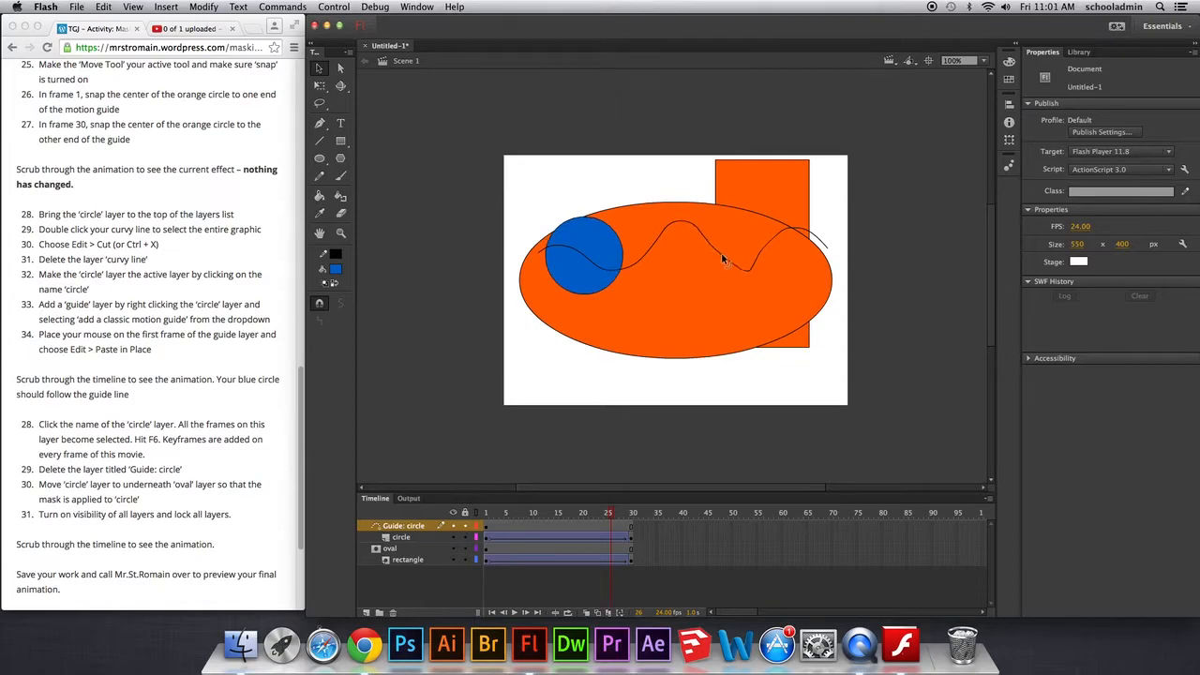
drag(764, 260, 776, 249)
drag(610, 515, 655, 504)
- Try stretching the guide line's first dip down past the stage's lower edge, preview the motion, and undo the stretch
drag(619, 267, 721, 408)
mouse_move(632, 515)
mouse_down()
mouse_move(512, 507)
mouse_move(656, 511)
mouse_up()
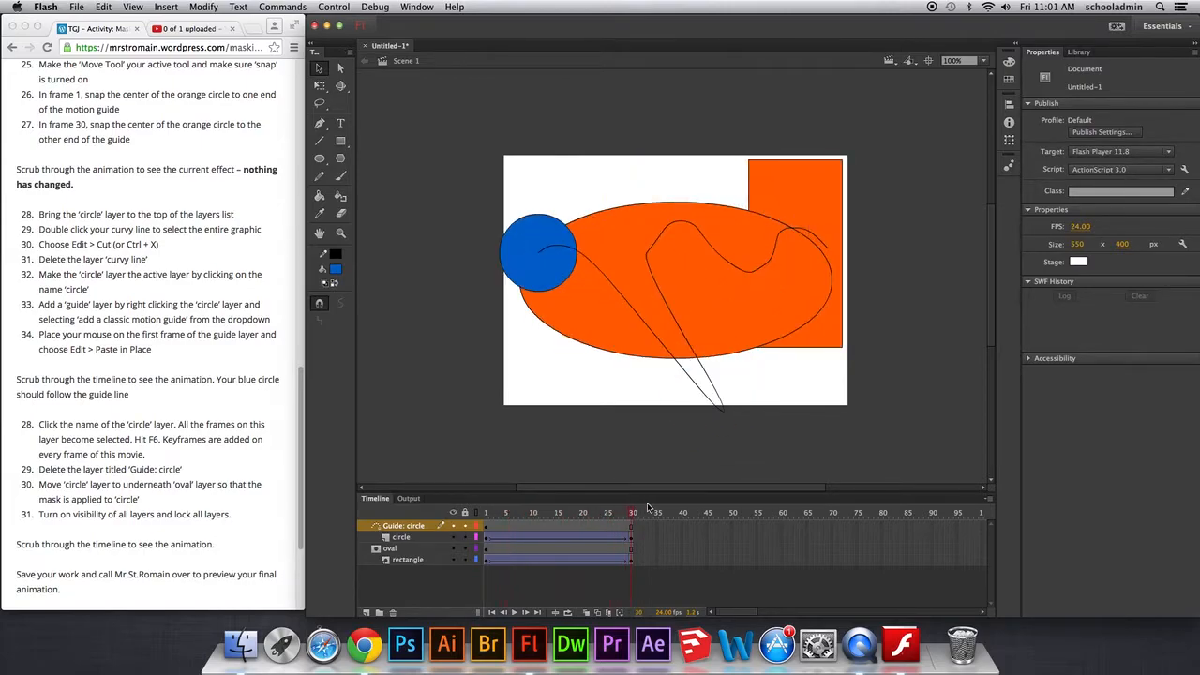
key(super+z)
drag(632, 515, 656, 503)
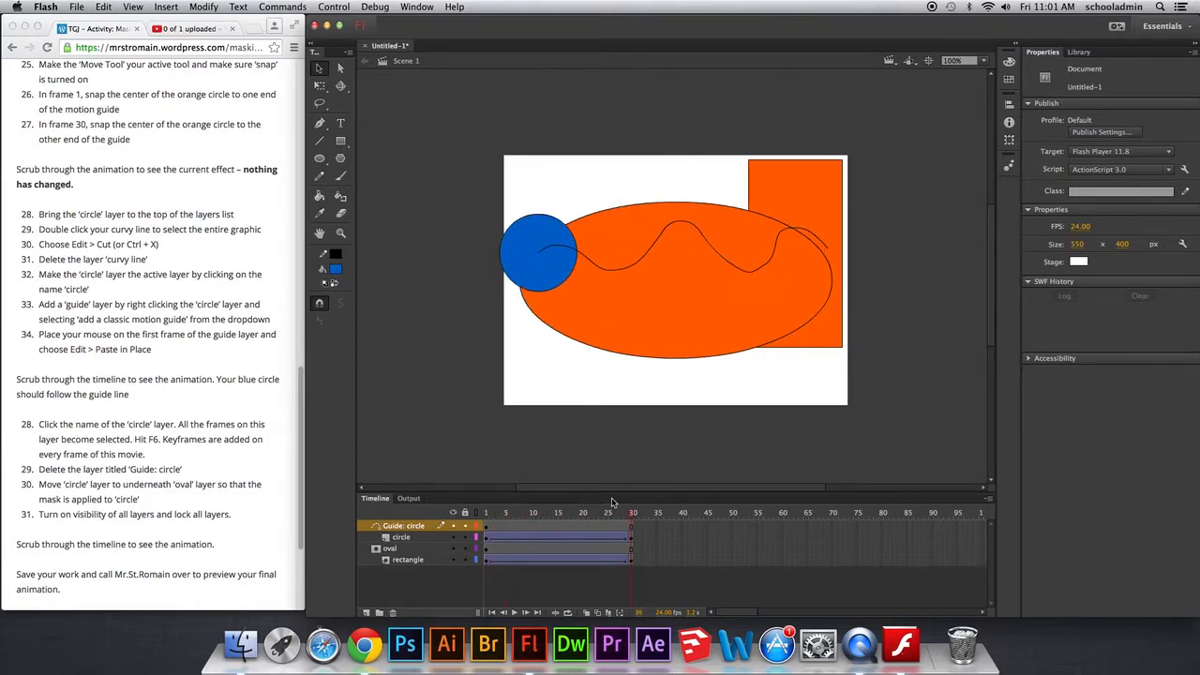
- Following the second instruction 28, select all frames of the 'circle' layer through its layer name
click(57, 376)
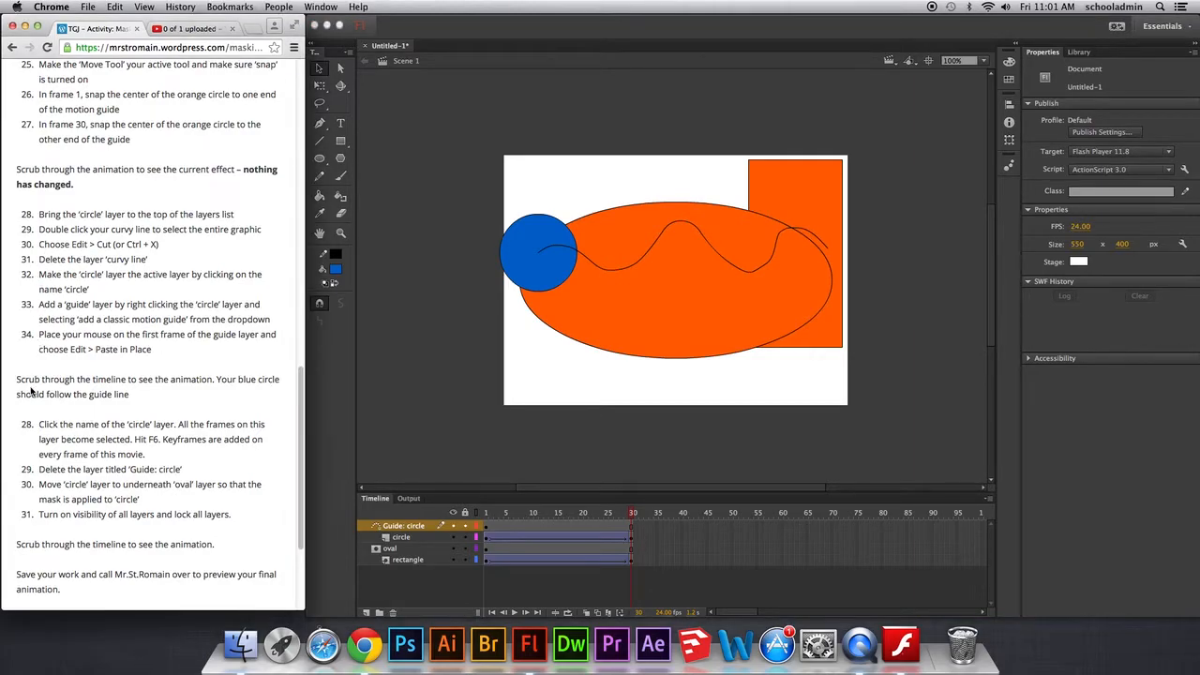
drag(19, 376, 189, 401)
scroll(194, 398, down, 4)
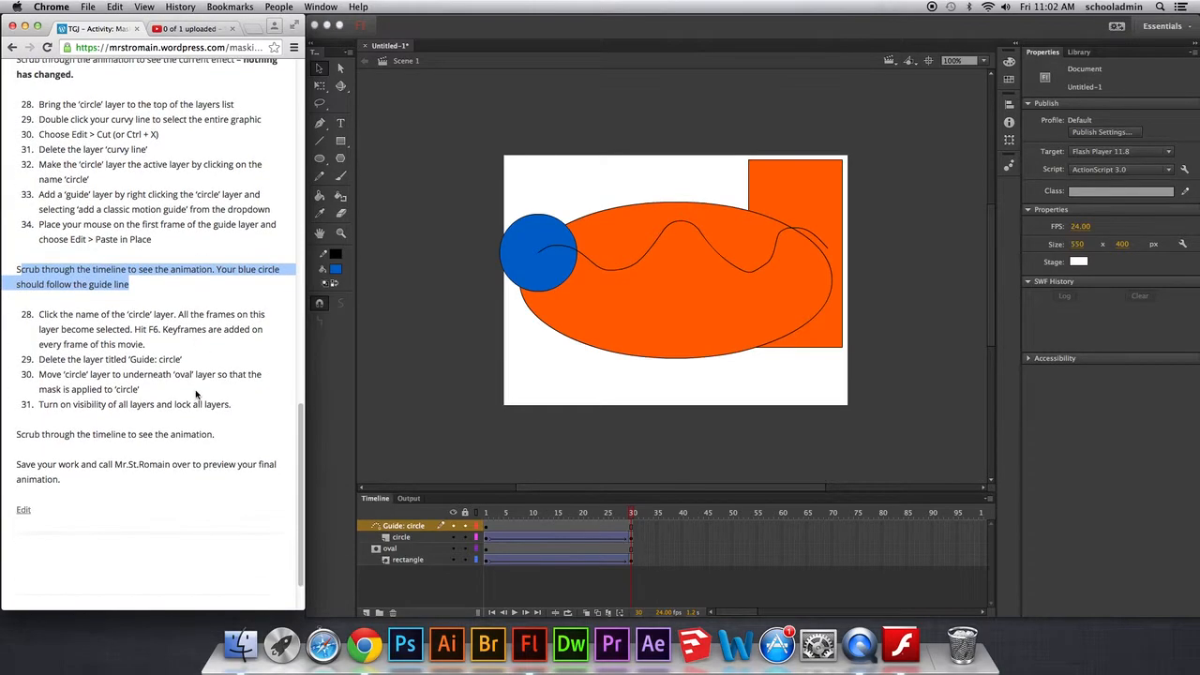
click(62, 271)
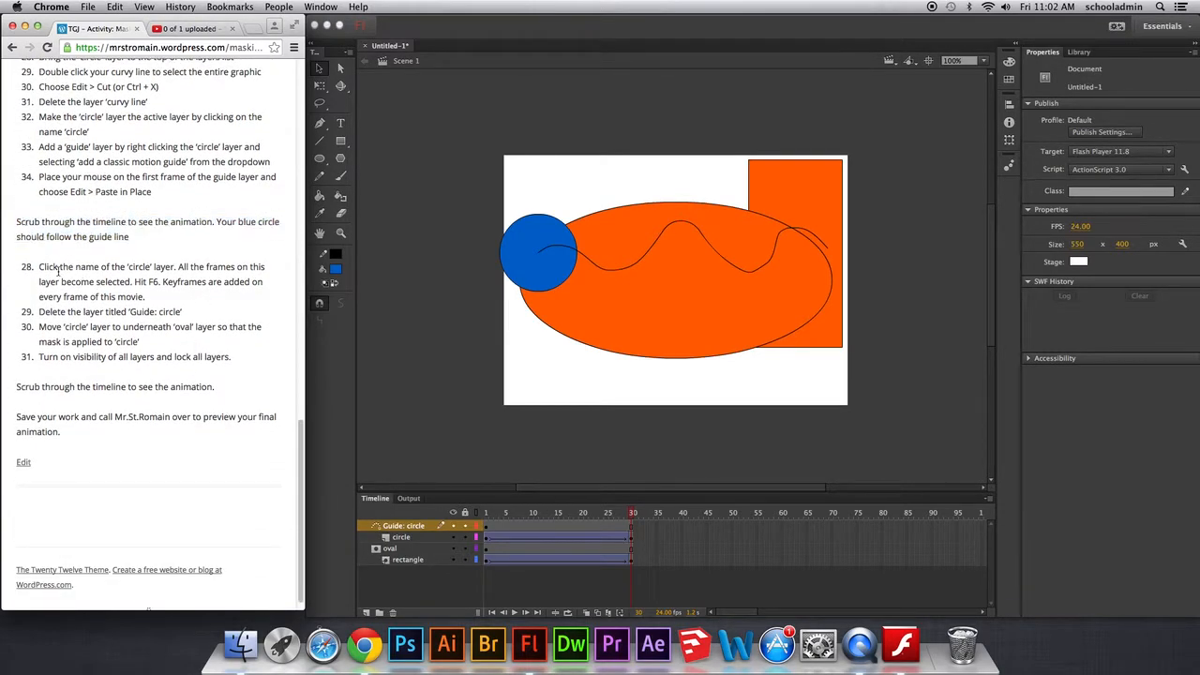
drag(39, 267, 268, 269)
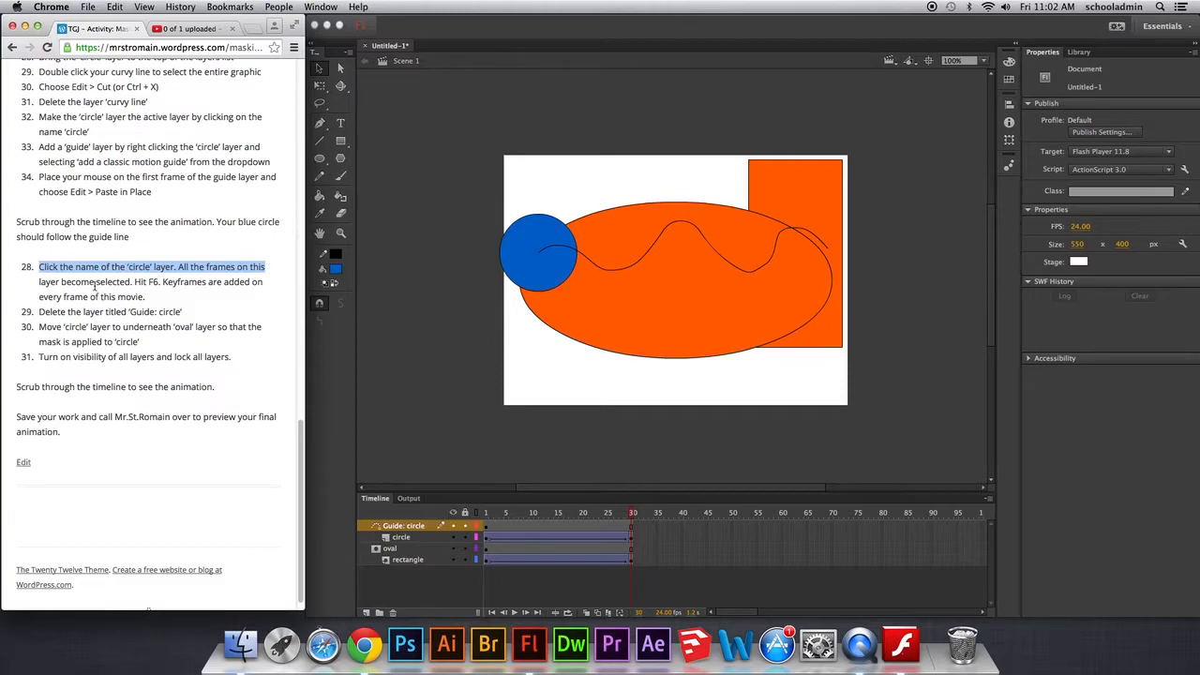
click(402, 541)
click(402, 539)
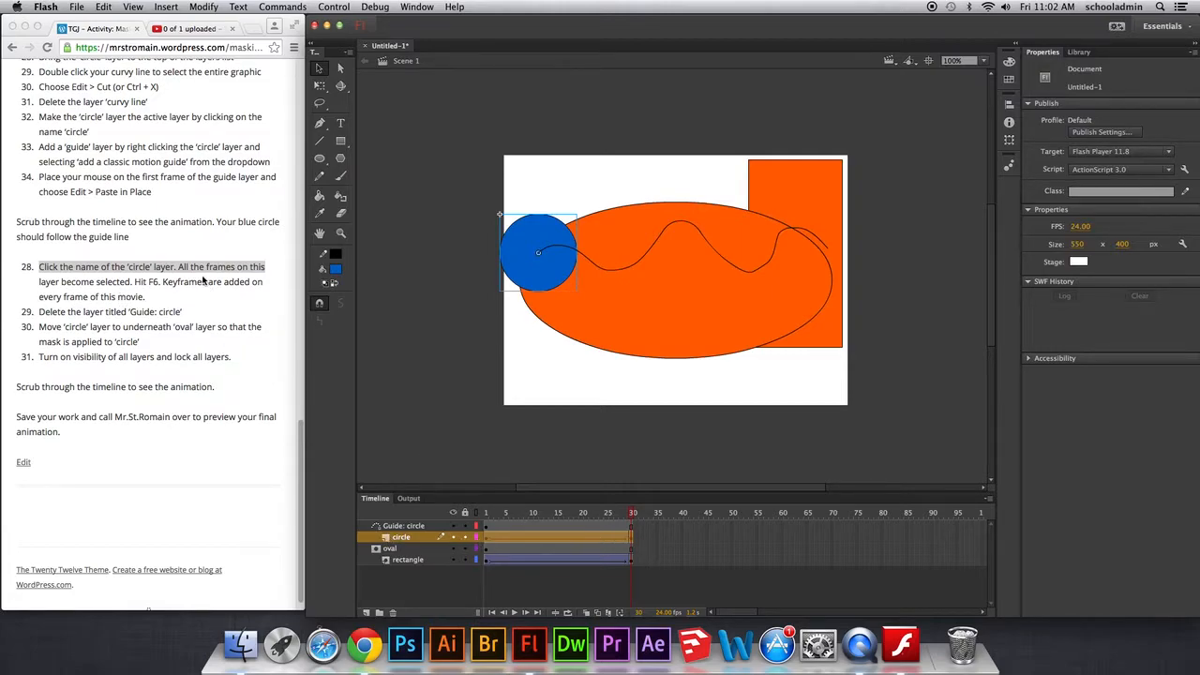
- Try to move the 'Guide: circle' and 'circle' layers together beneath the 'oval' mask layer
click(399, 527)
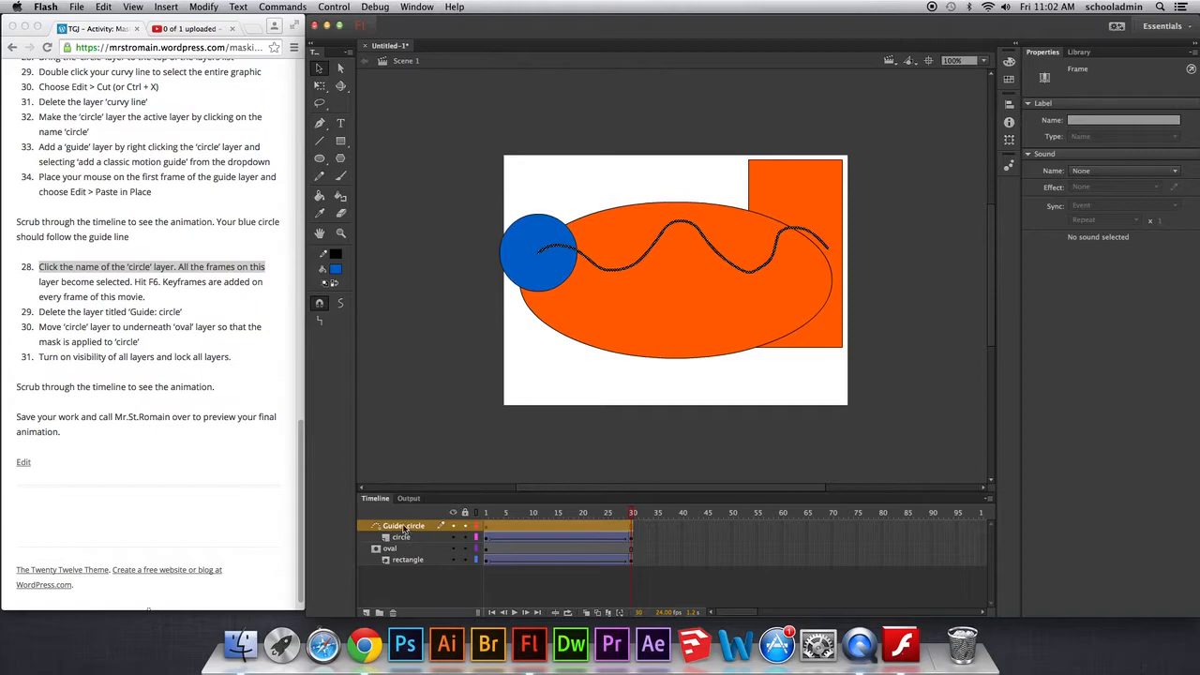
click(402, 537)
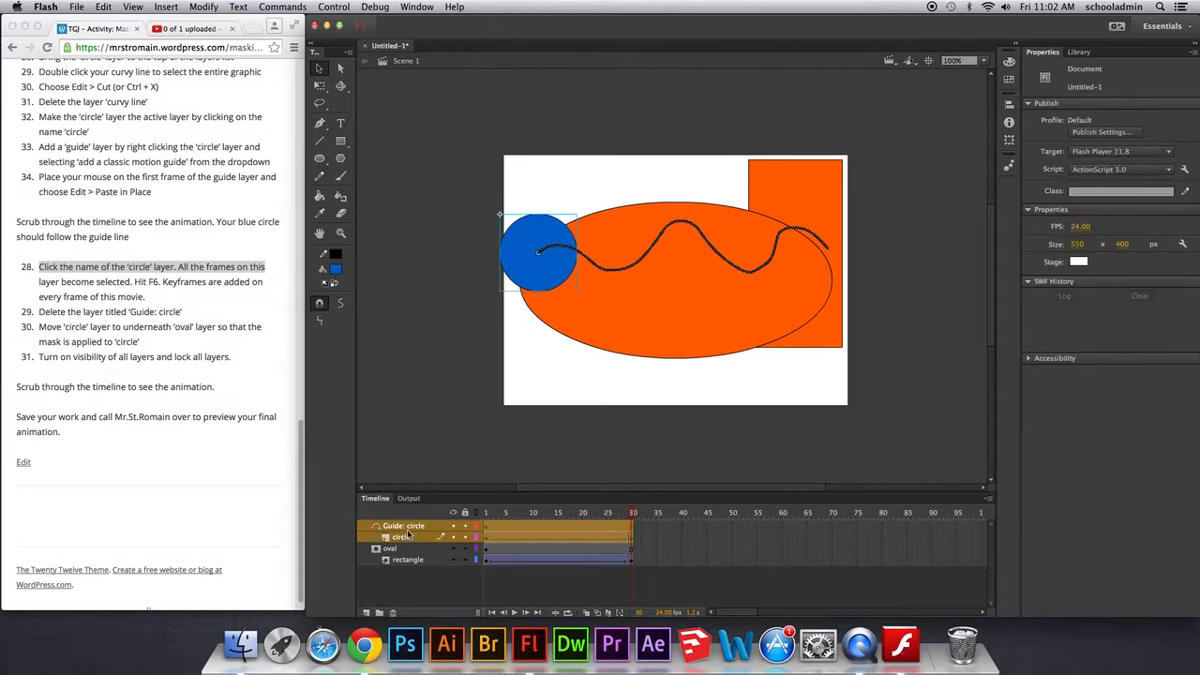
click(405, 530)
drag(401, 553, 398, 554)
click(400, 530)
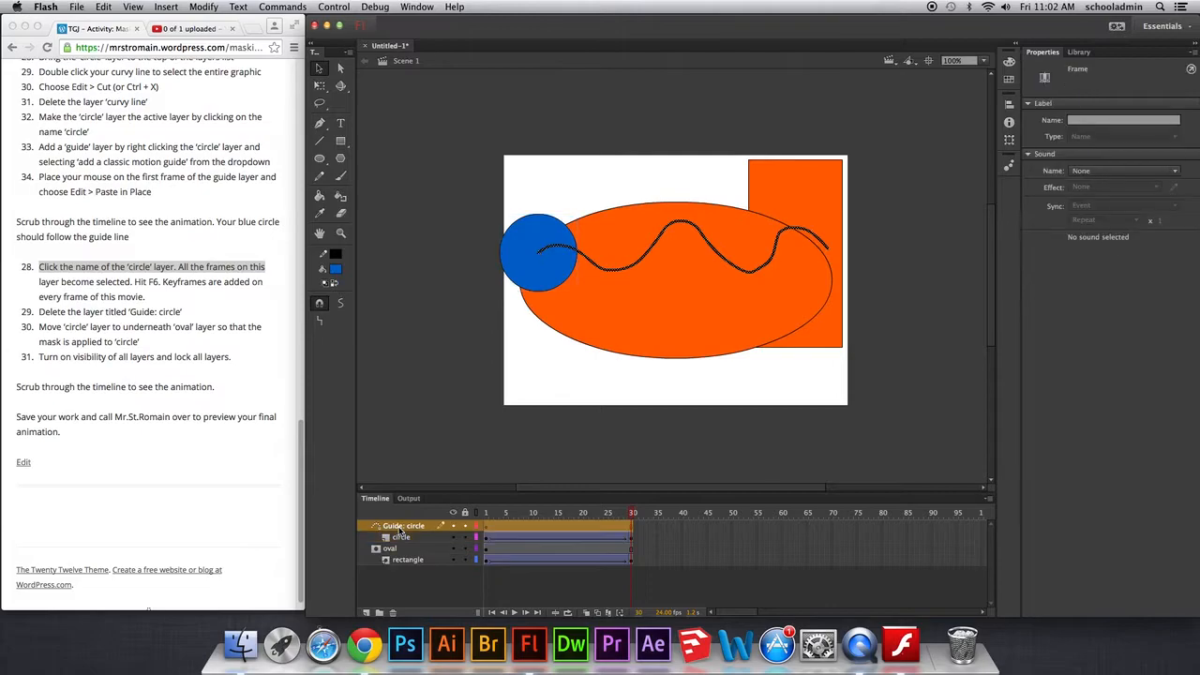
- Show the masking of the 'oval' layer and scrub the masked animation back to frame 6
right_click(406, 550)
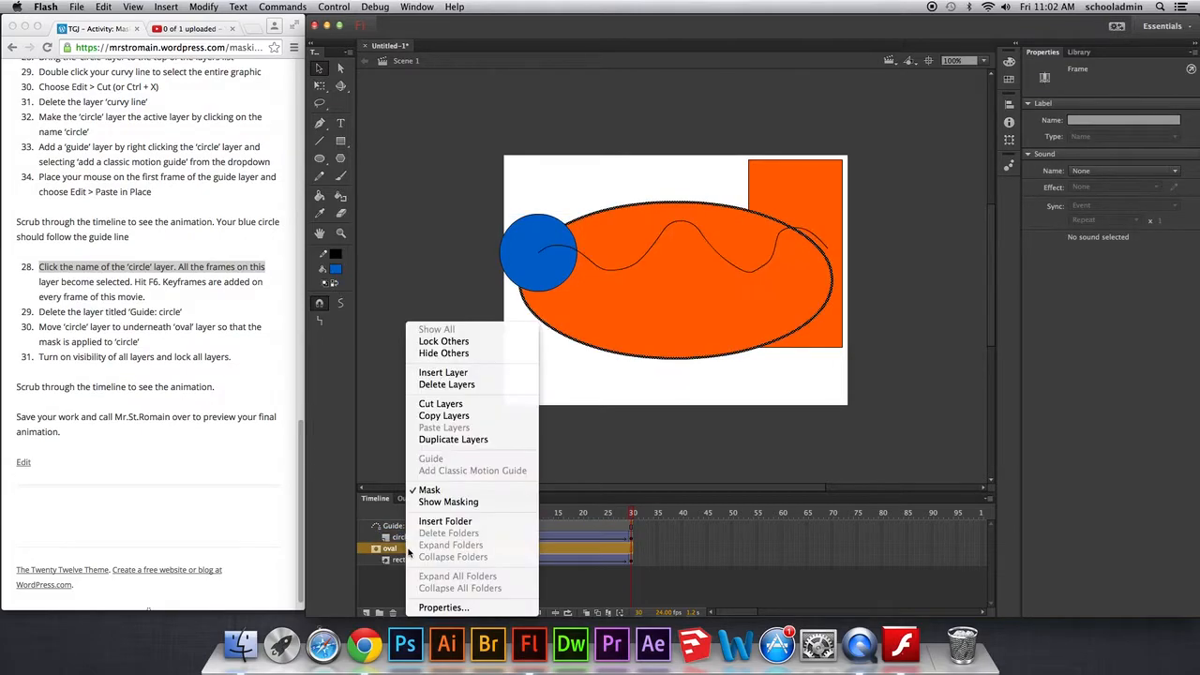
click(483, 412)
drag(604, 519, 510, 514)
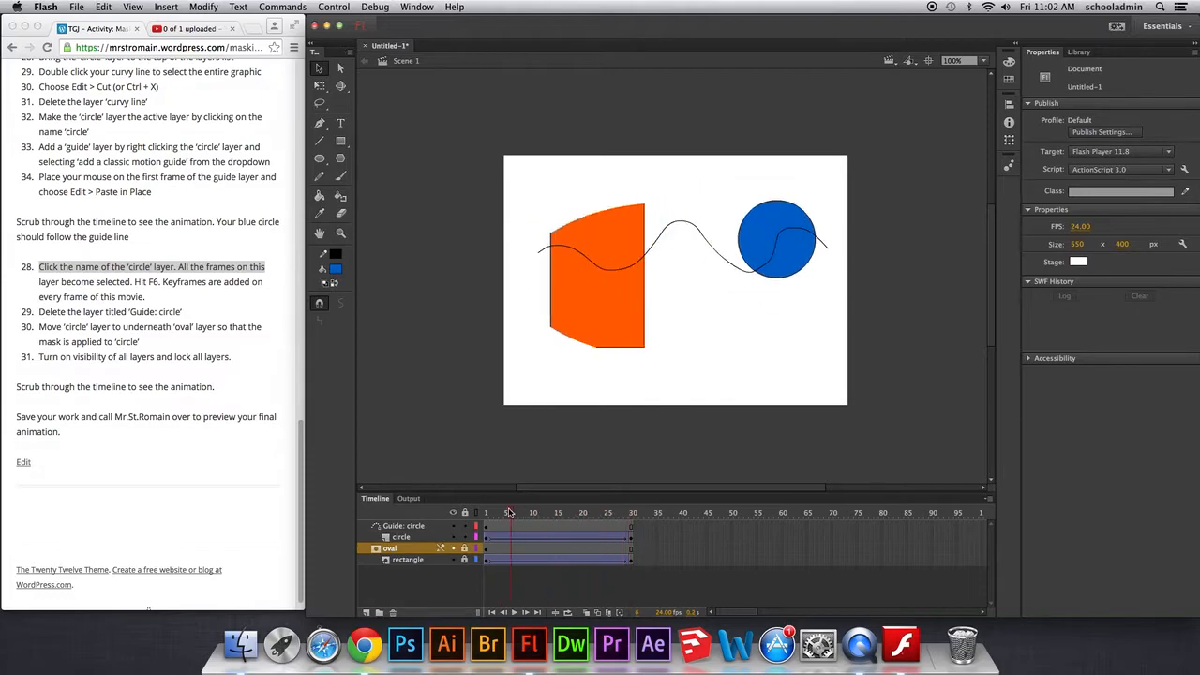
- With the masking shown, try again to move the 'circle' layer and its guide under the 'oval' mask
click(405, 537)
shift+click(405, 527)
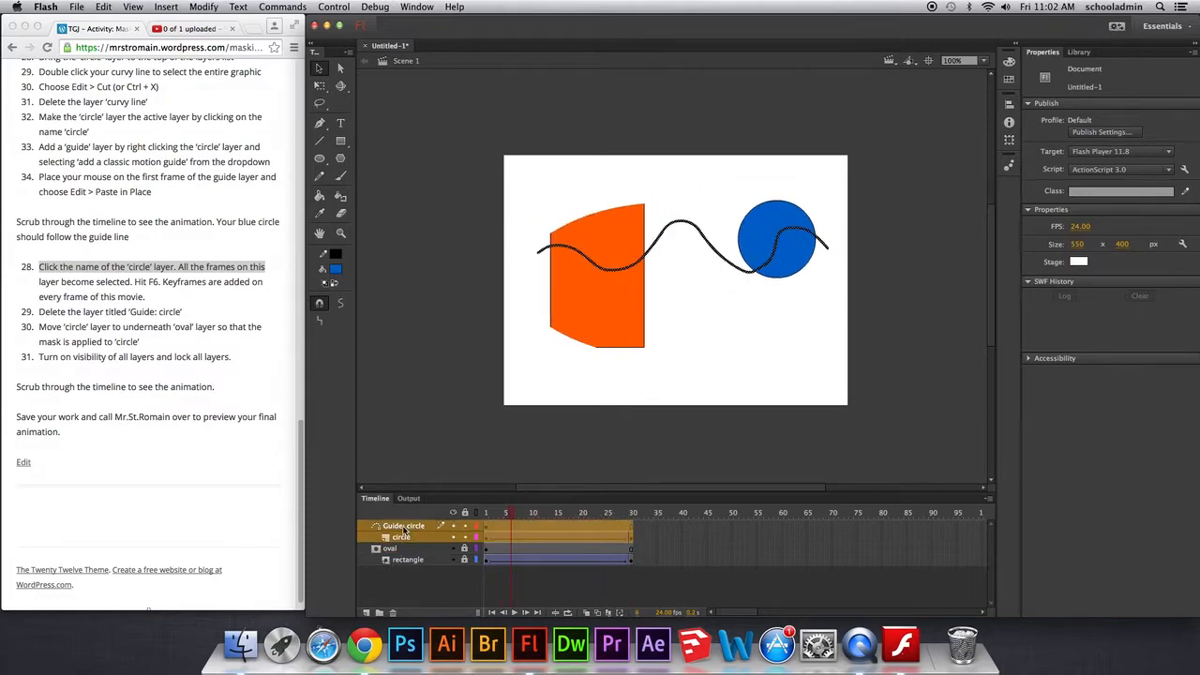
drag(401, 538, 401, 544)
- Scrub the masked animation from frame 1 to frame 30 and select all frames of the 'circle' layer
click(489, 515)
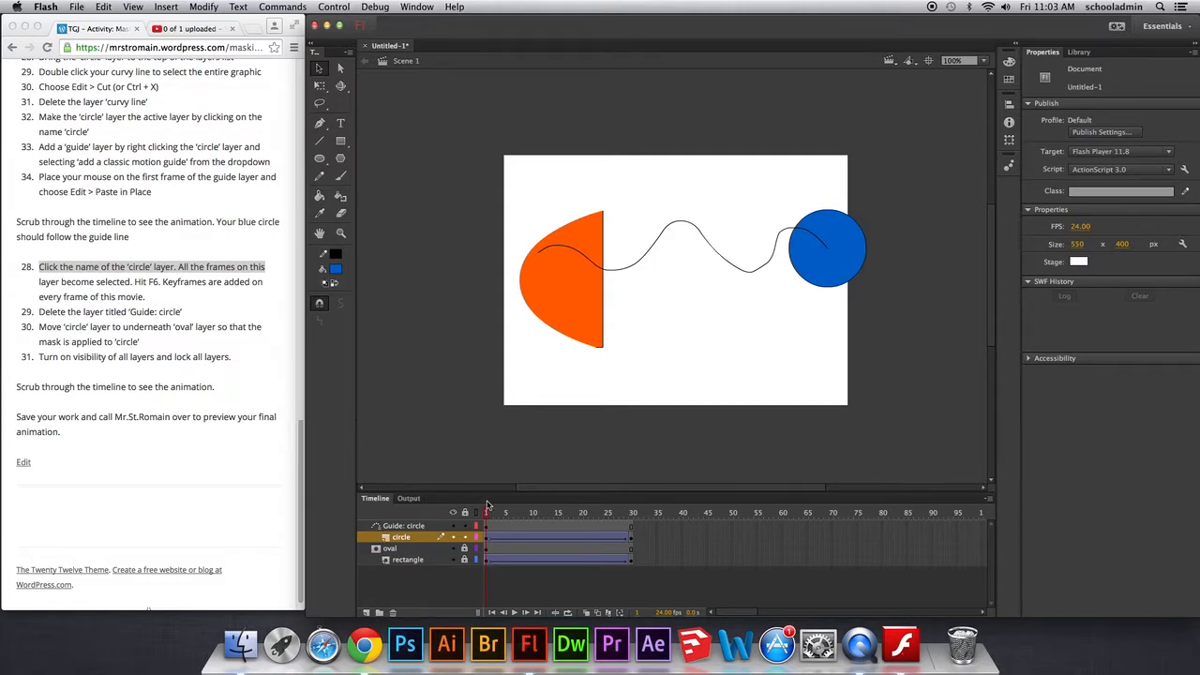
drag(487, 512, 632, 514)
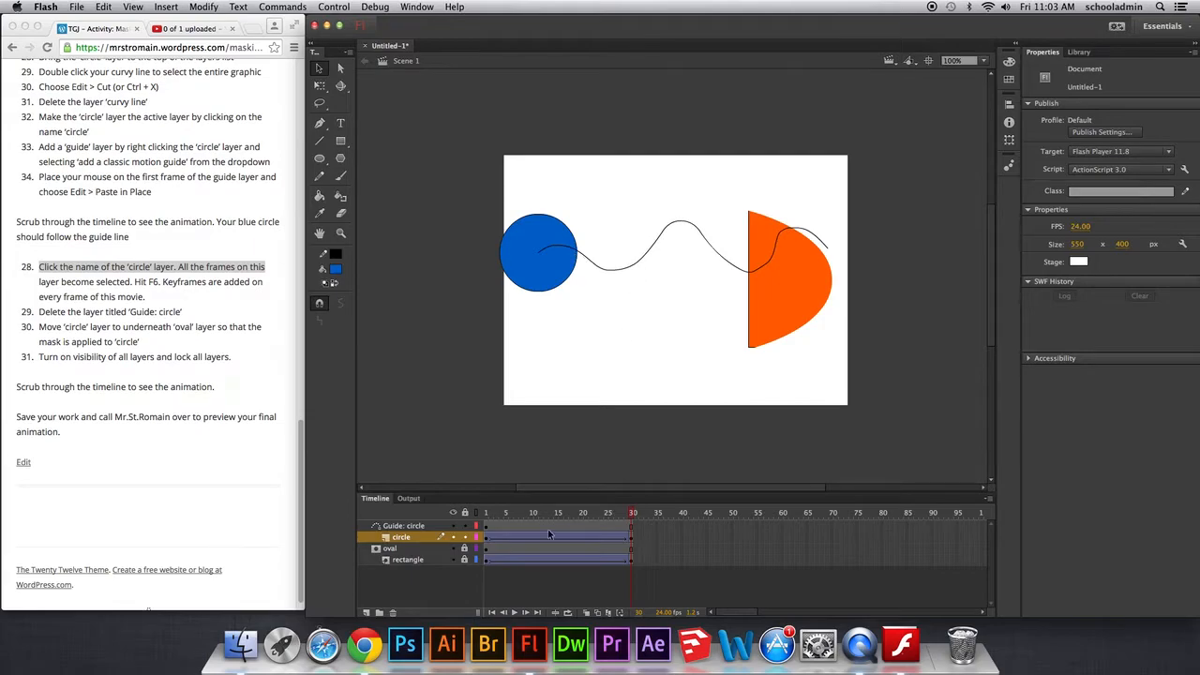
click(401, 537)
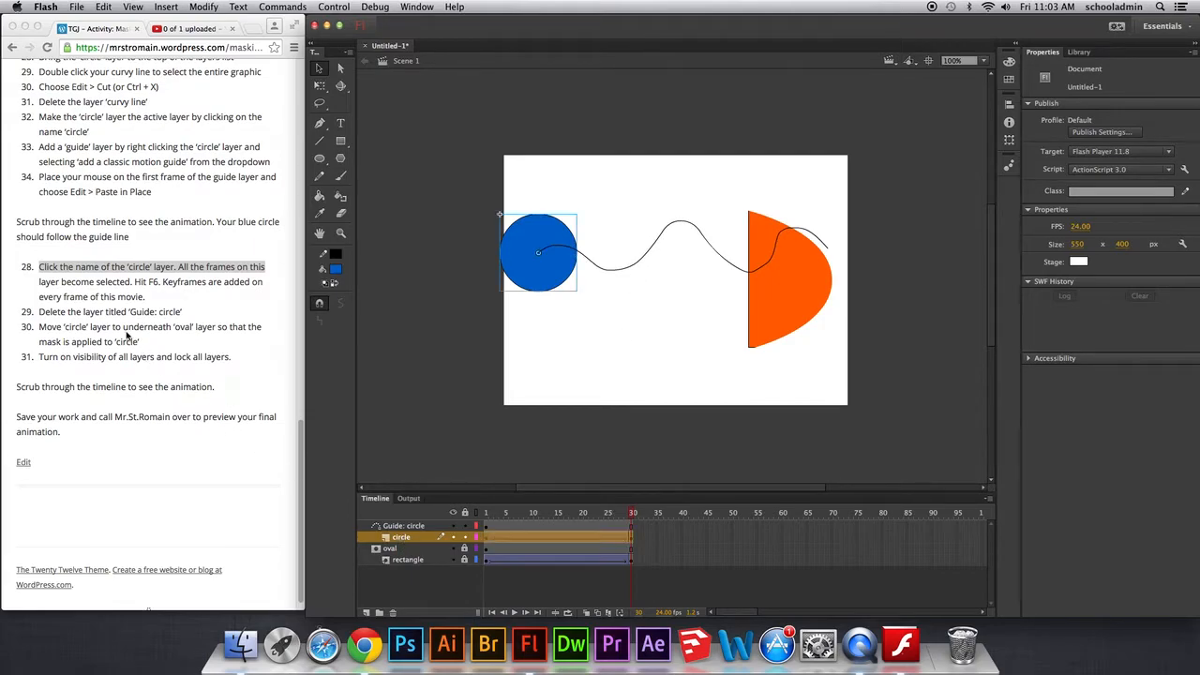
- Insert keyframes on every frame of the 'circle' layer from frame 1 to frame 30
click(87, 287)
drag(39, 281, 136, 295)
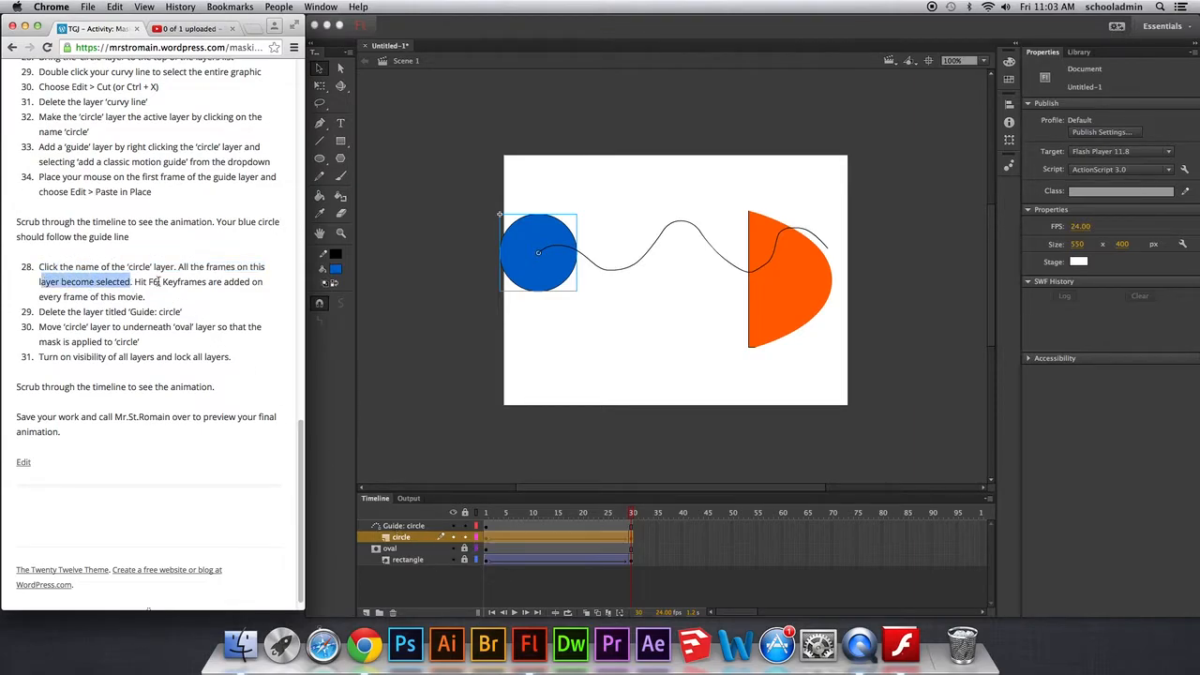
click(346, 599)
key(F6)
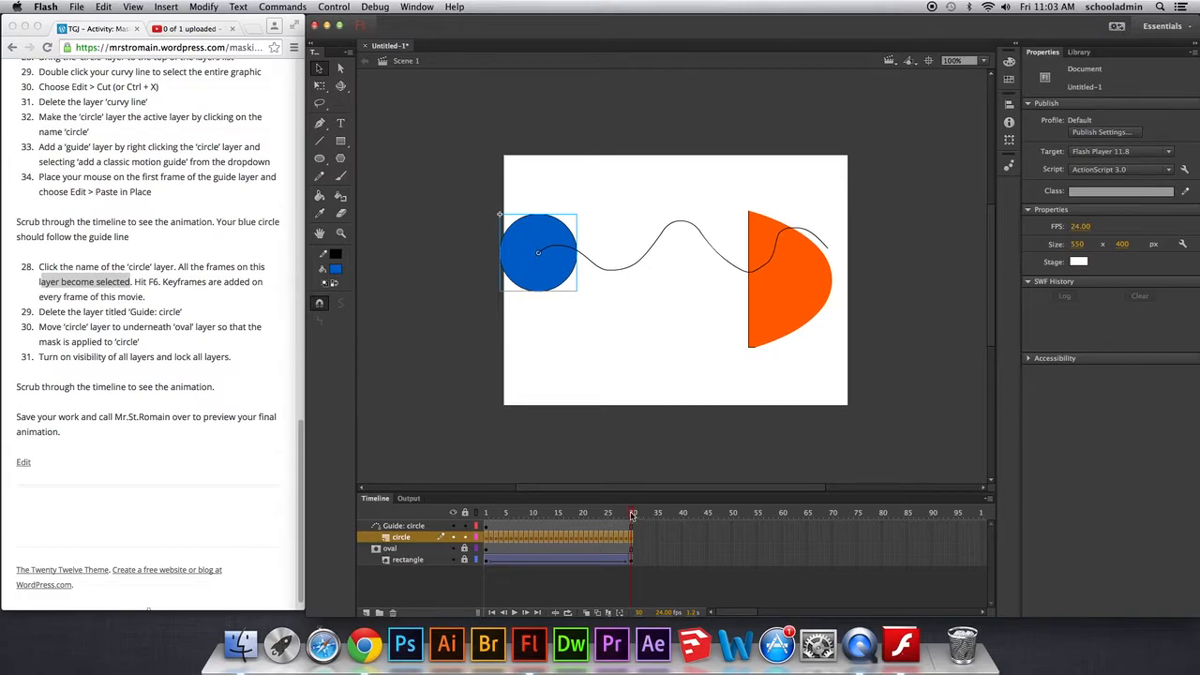
key(super+z)
click(417, 527)
click(416, 536)
key(F6)
- Scrub the timeline back to frame 15 and inspect individual keyframes of the 'circle' layer around frames 7 to 10
drag(632, 514, 557, 518)
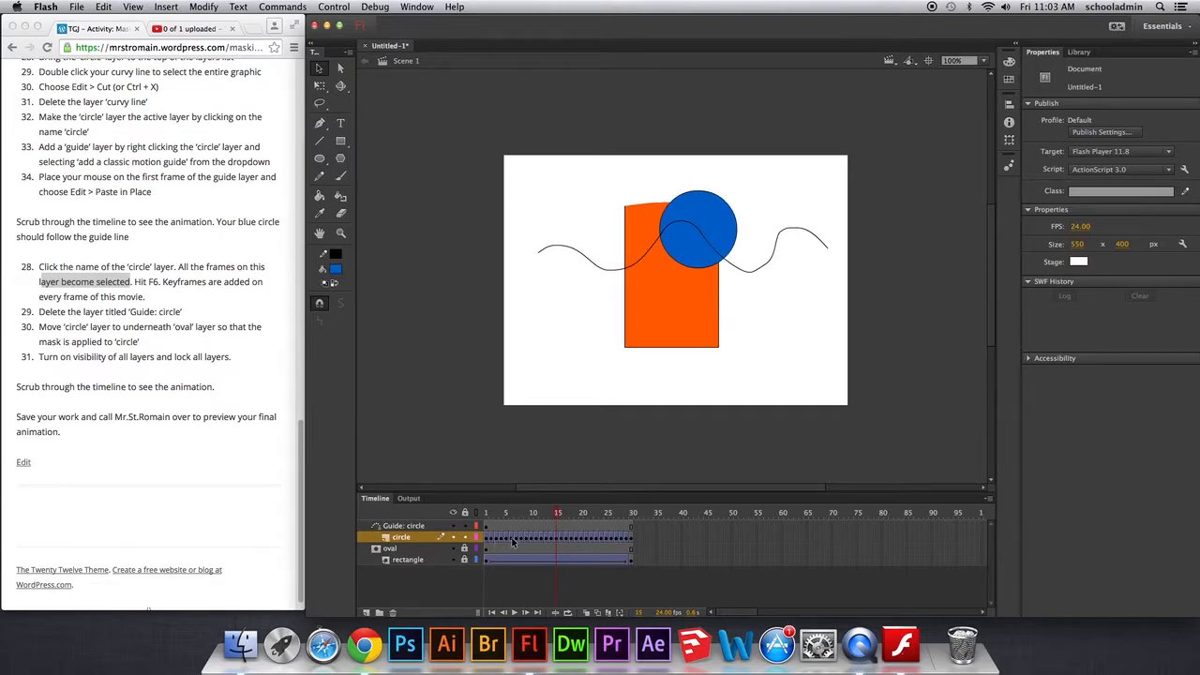
click(513, 540)
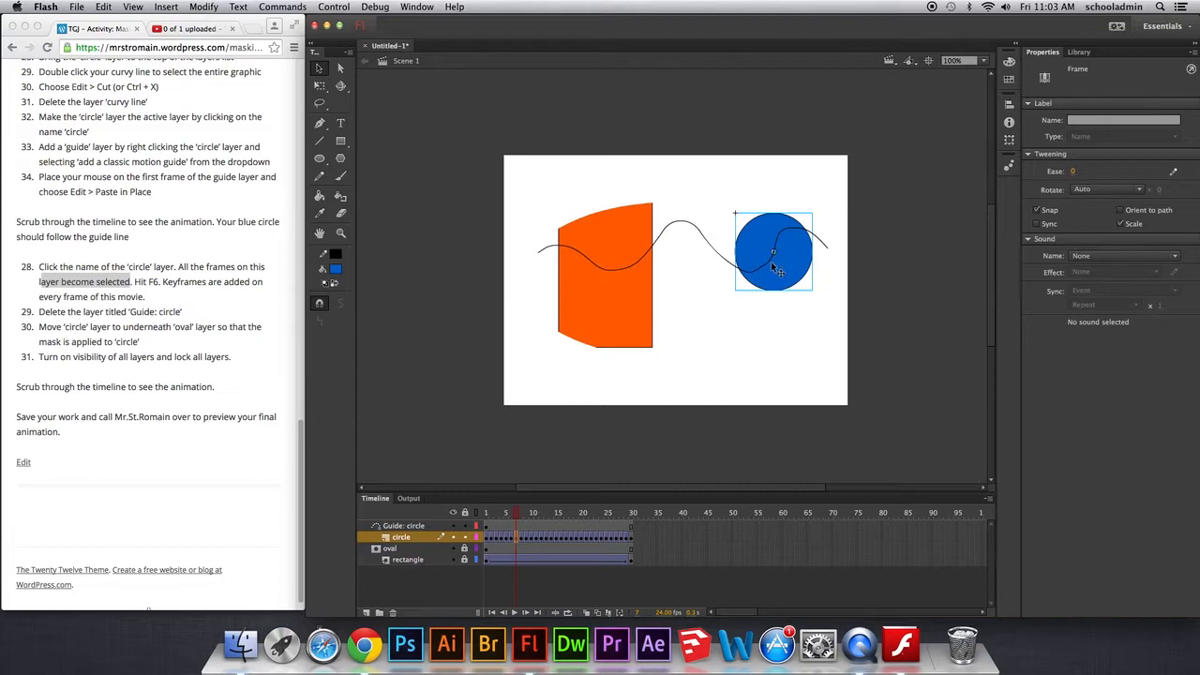
click(522, 546)
click(527, 546)
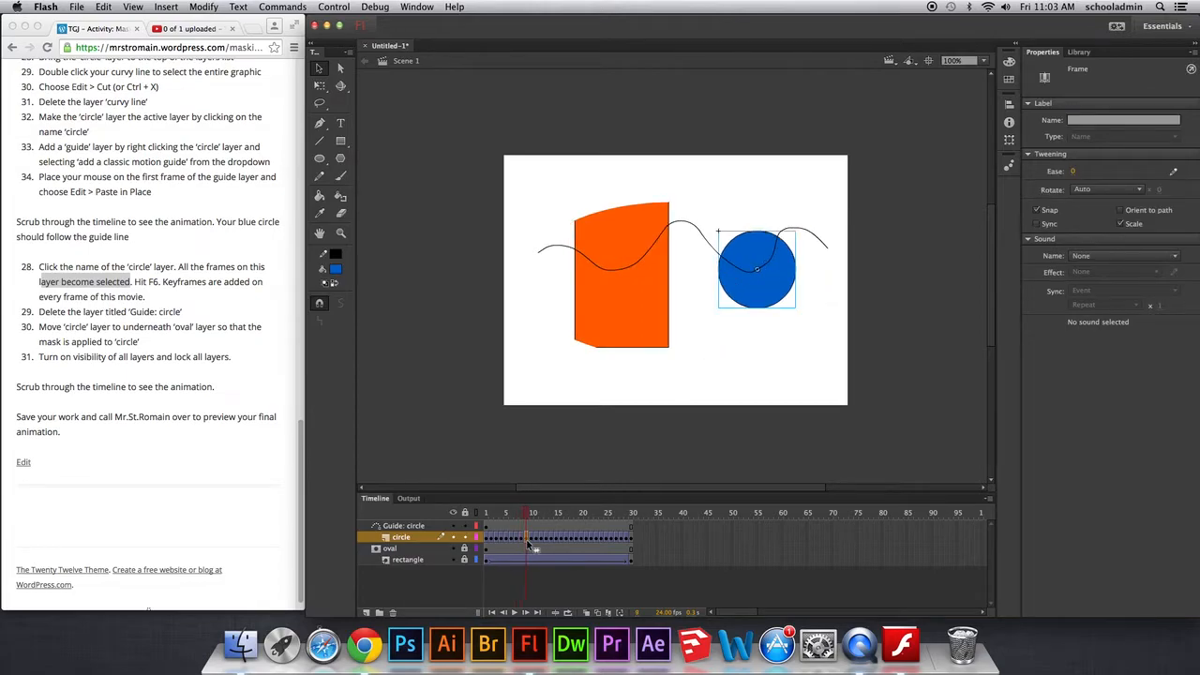
click(531, 546)
- Remove the tween from the keyframed span of the 'circle' layer
click(430, 529)
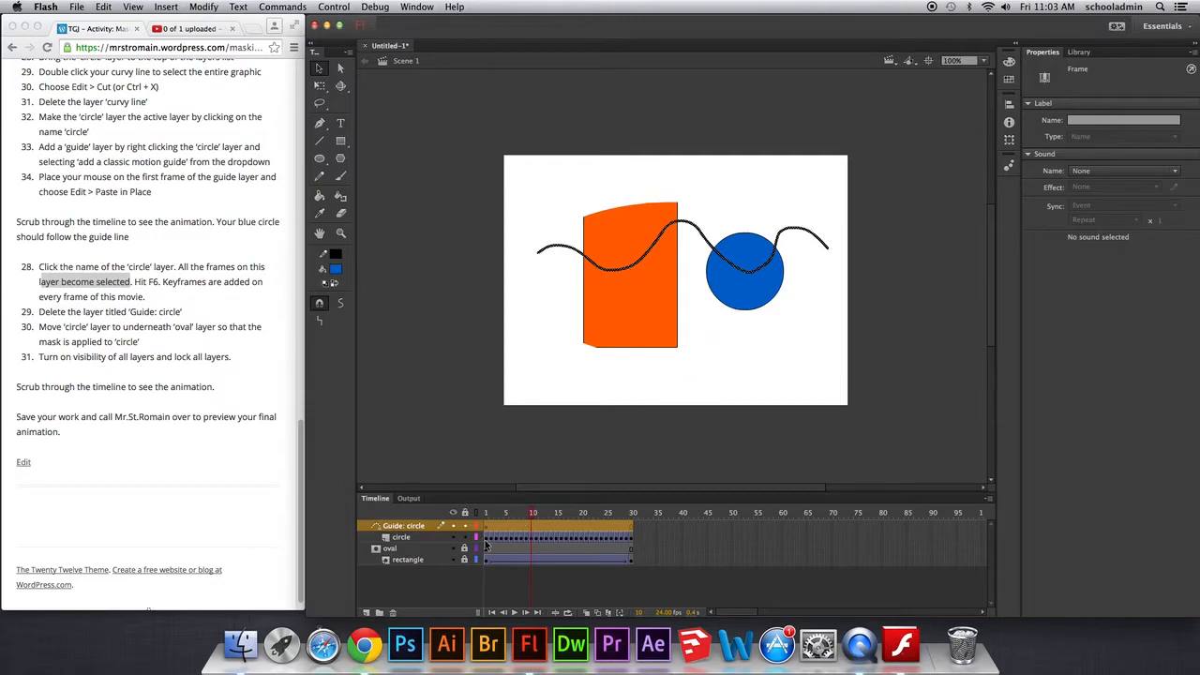
drag(488, 544, 626, 546)
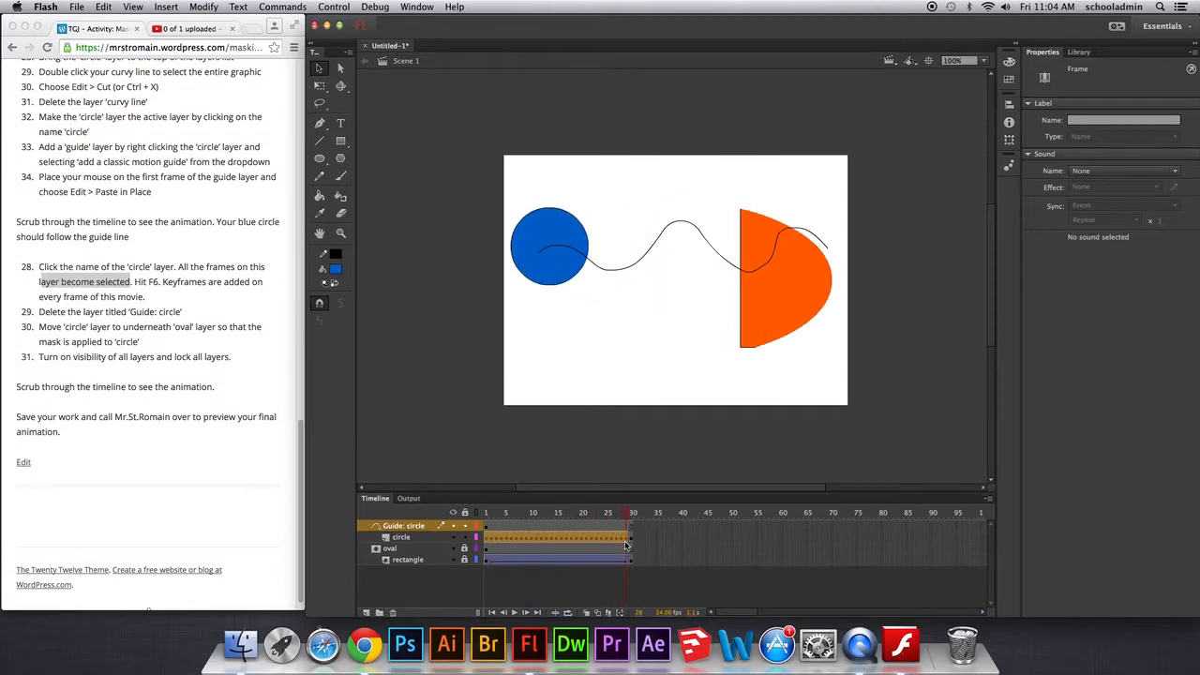
right_click(593, 539)
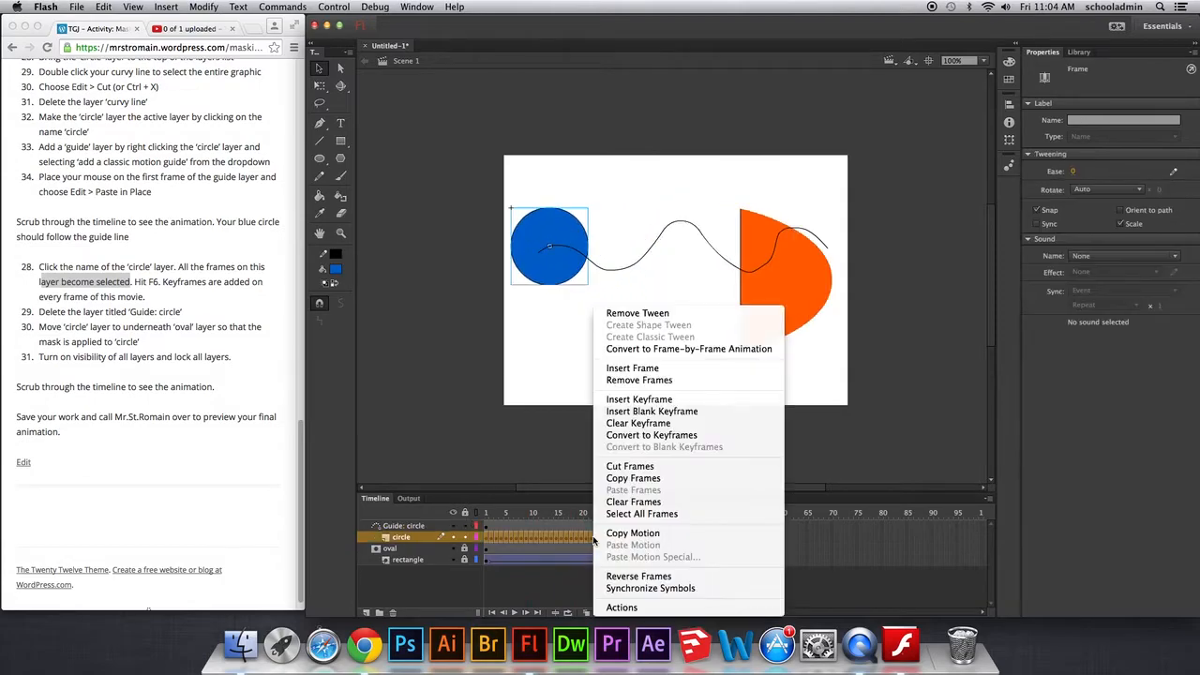
click(623, 315)
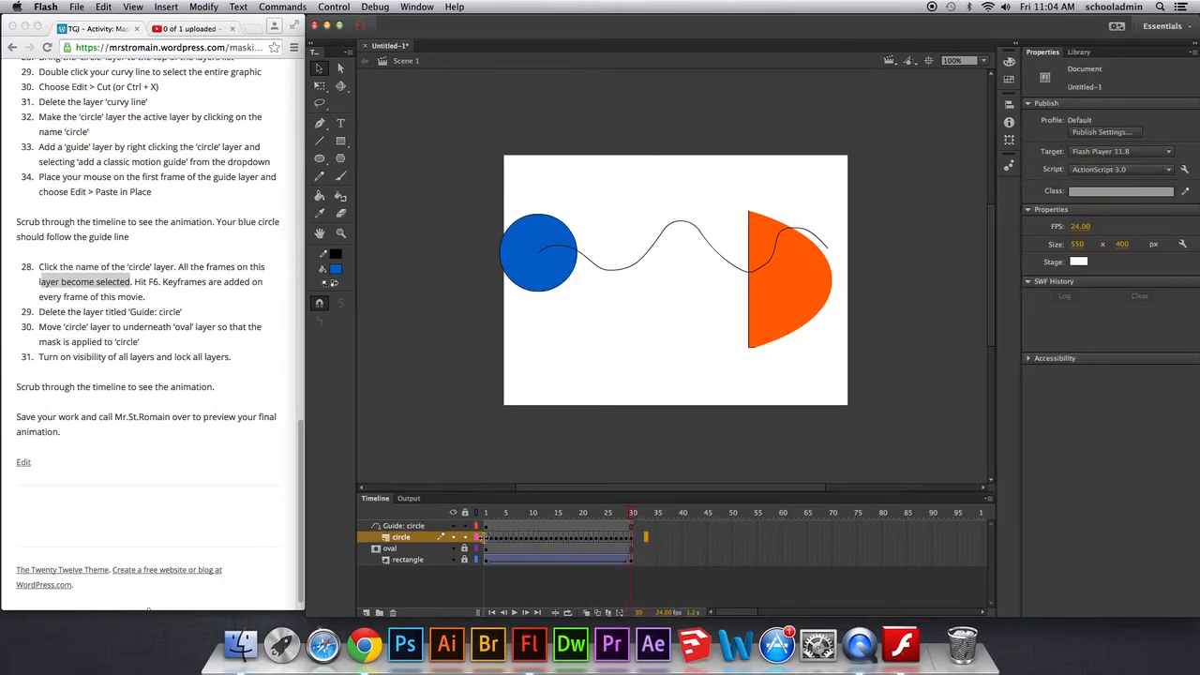
- Delete the 'Guide: circle' layer as instructed in step 29 of the activity page
click(401, 525)
click(63, 312)
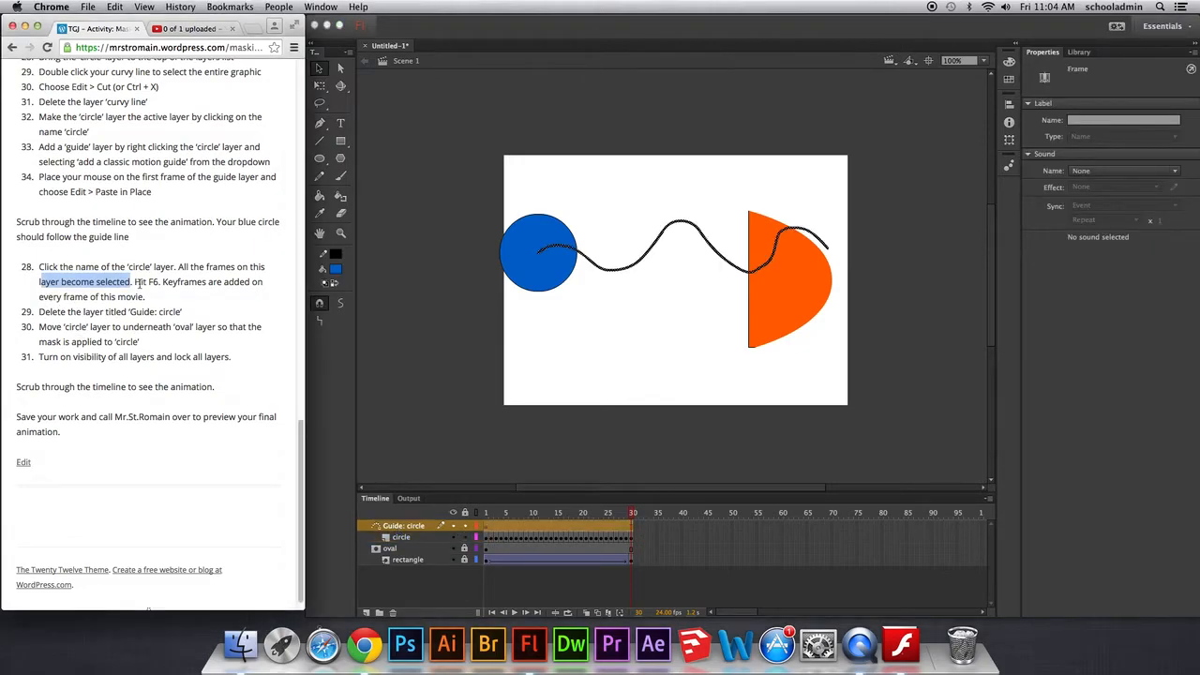
drag(136, 282, 159, 297)
drag(39, 312, 188, 314)
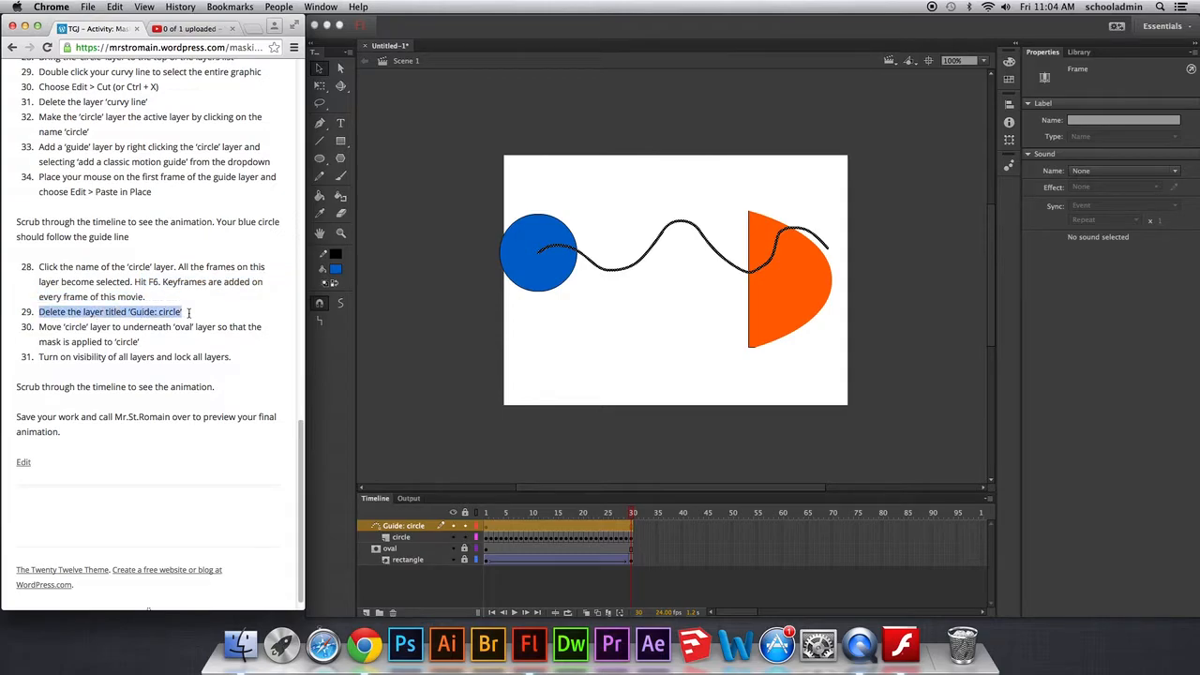
click(399, 530)
right_click(399, 530)
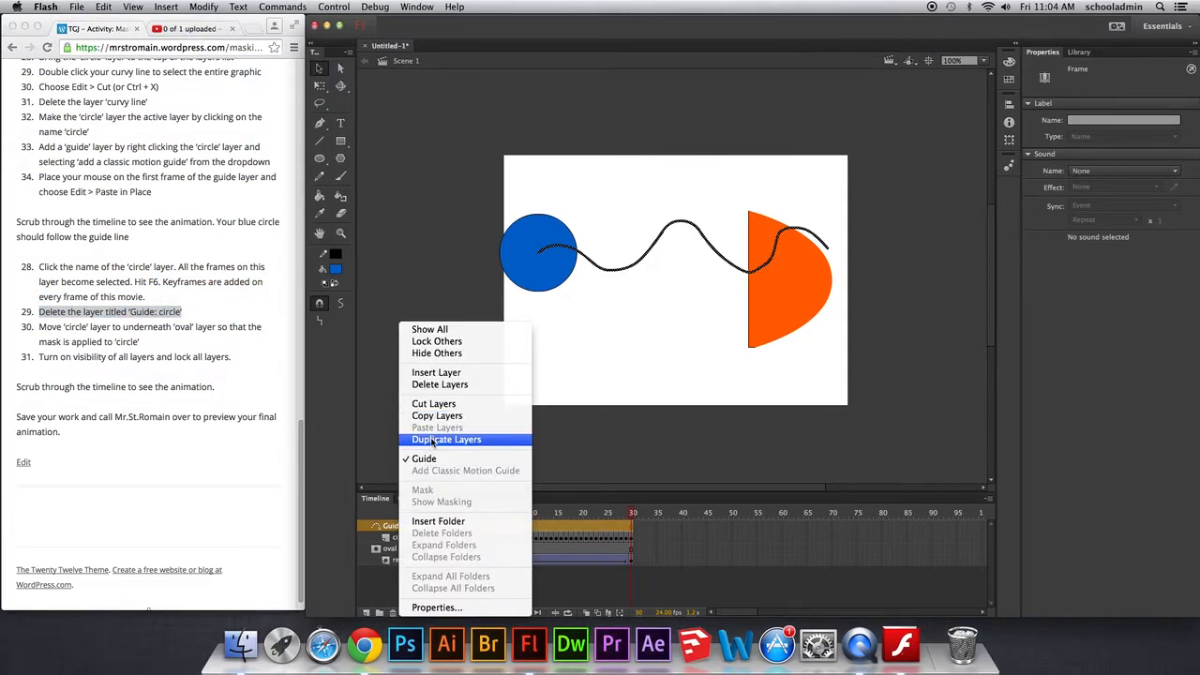
click(436, 384)
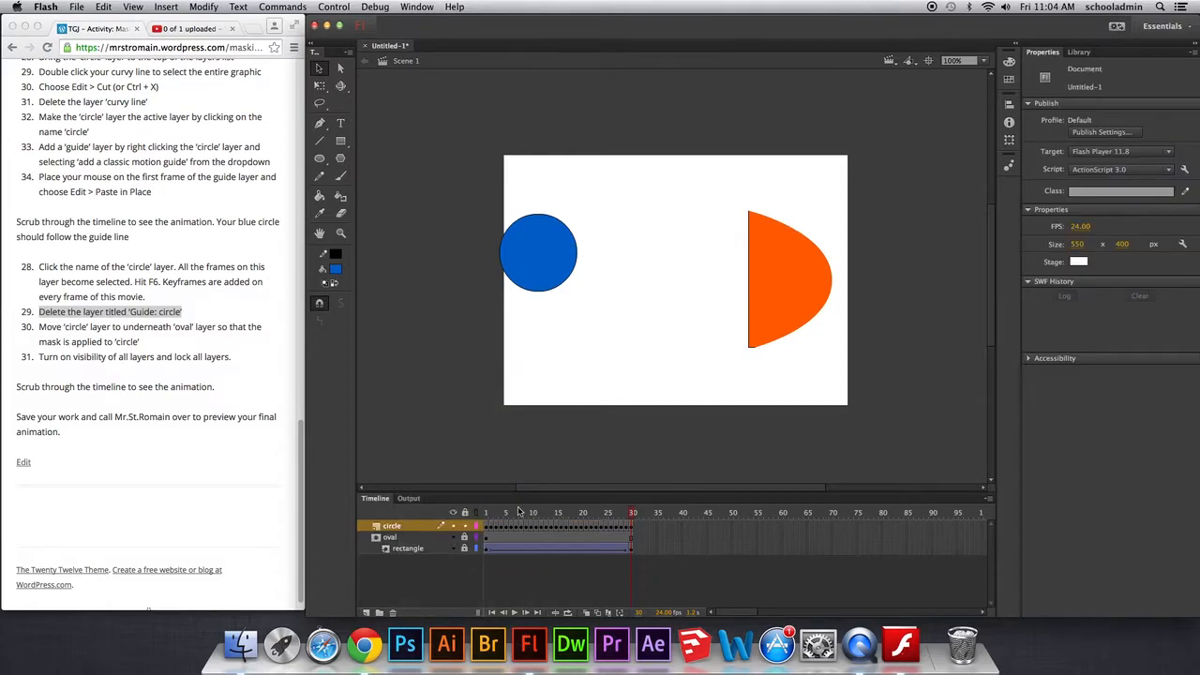
- Scrub back to frame 20 and check the circle's frame-by-frame motion through to frame 30
drag(633, 513, 583, 515)
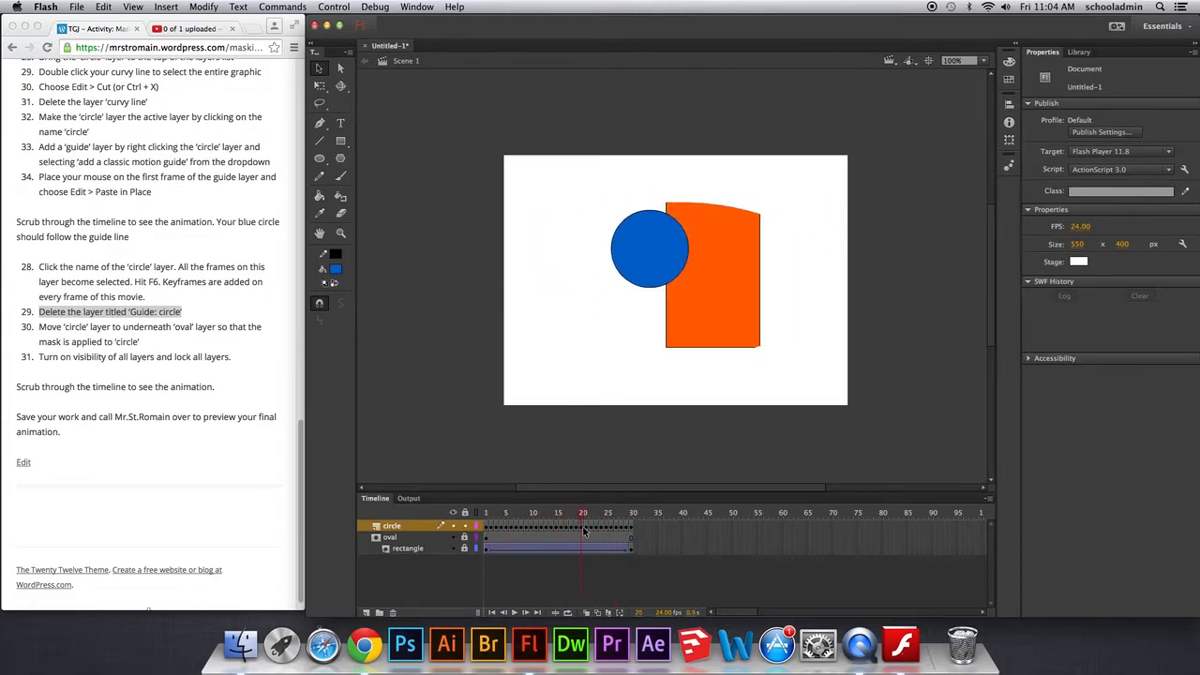
click(590, 531)
click(592, 529)
click(597, 529)
click(602, 529)
click(607, 530)
click(612, 529)
click(616, 529)
click(621, 527)
mouse_move(622, 515)
mouse_down()
mouse_move(511, 515)
mouse_move(636, 518)
mouse_up()
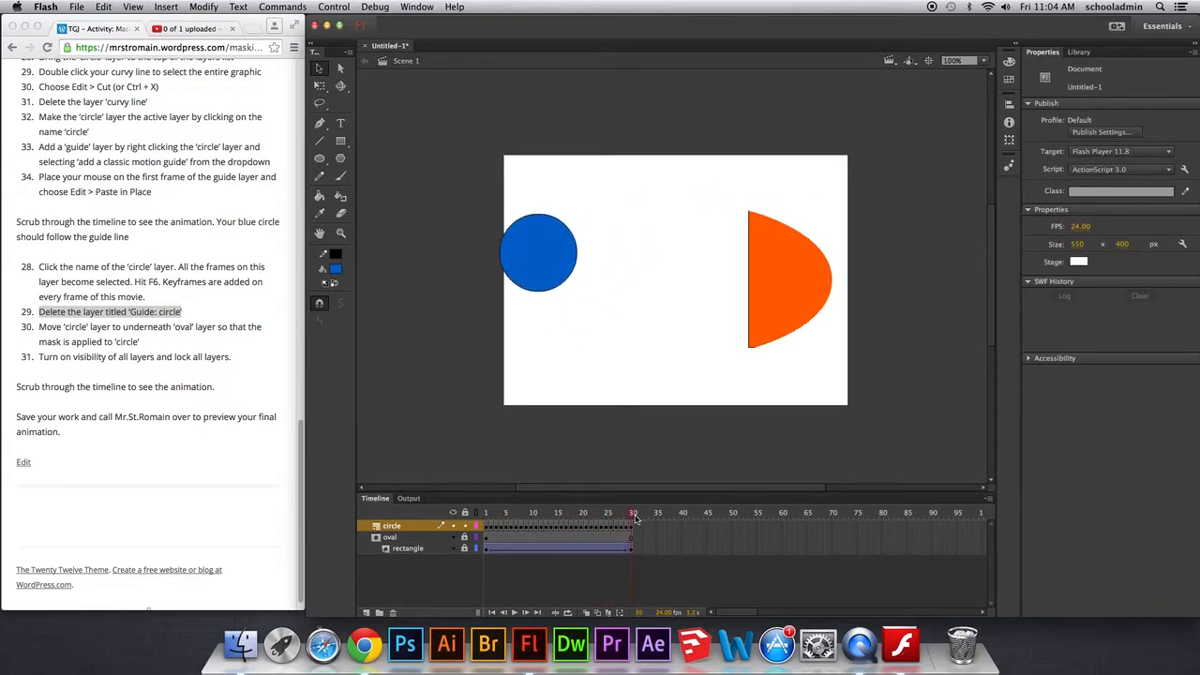
- Move the 'circle' layer underneath the 'oval' mask layer, above 'rectangle', so that it becomes a masked layer
drag(38, 327, 159, 338)
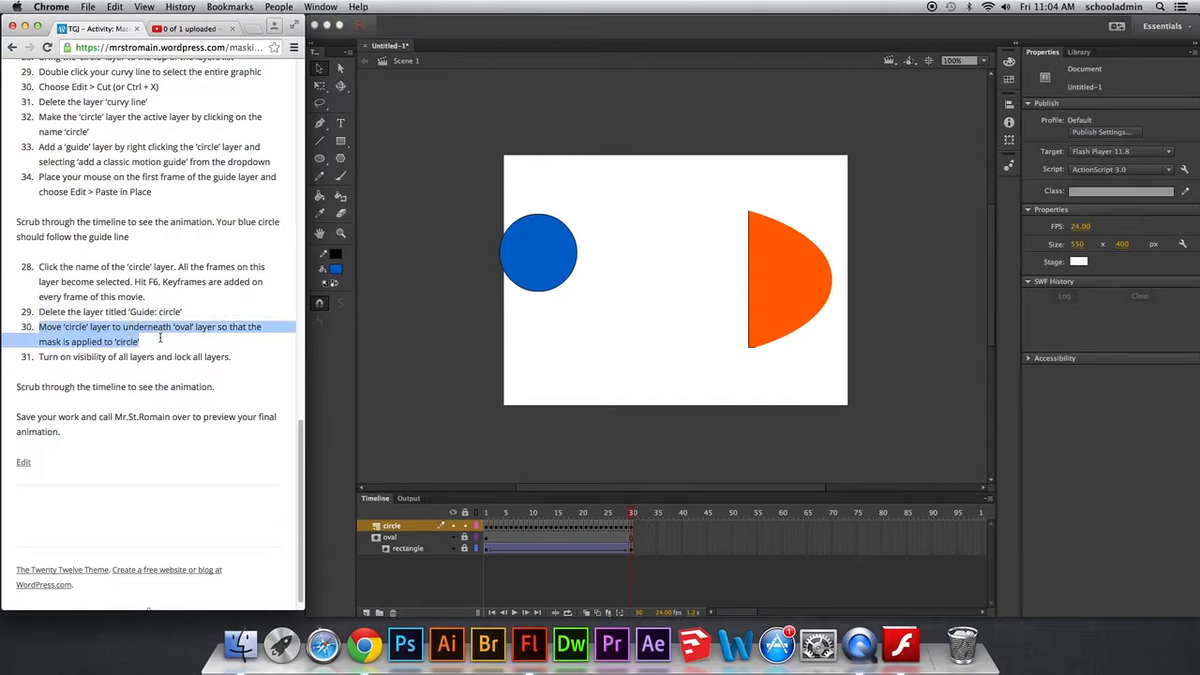
click(391, 538)
drag(391, 527, 392, 549)
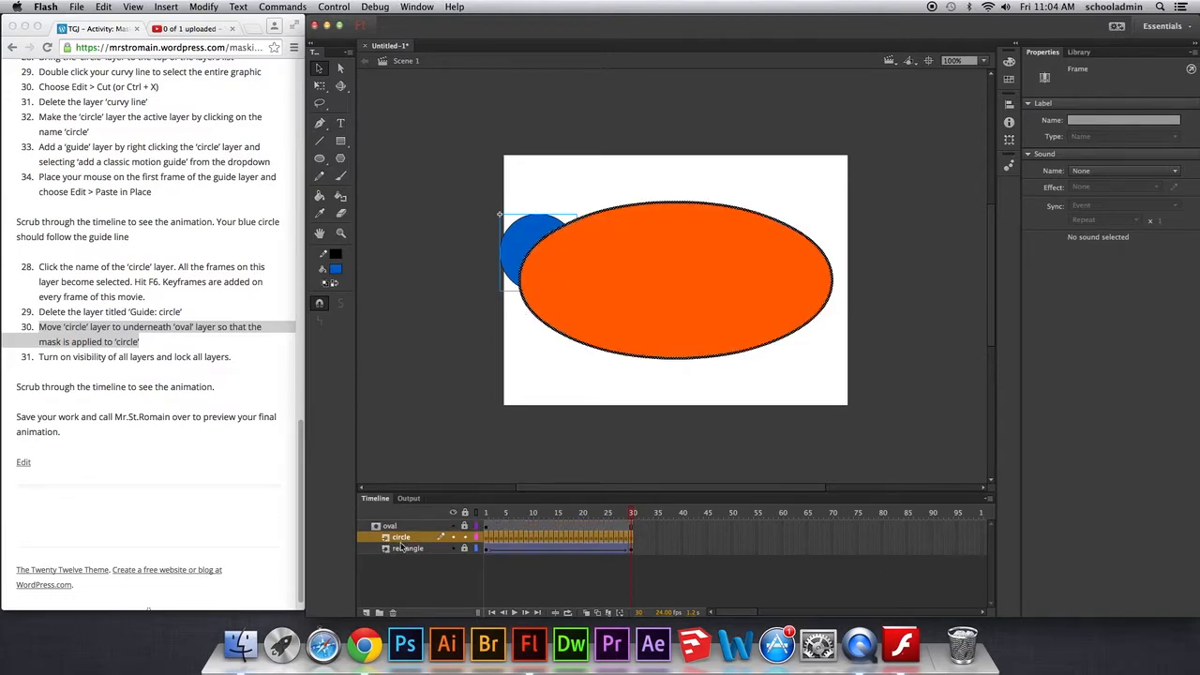
- Keep all layers visible and lock the 'circle' layer so that the oval mask is applied to it
click(453, 517)
click(453, 518)
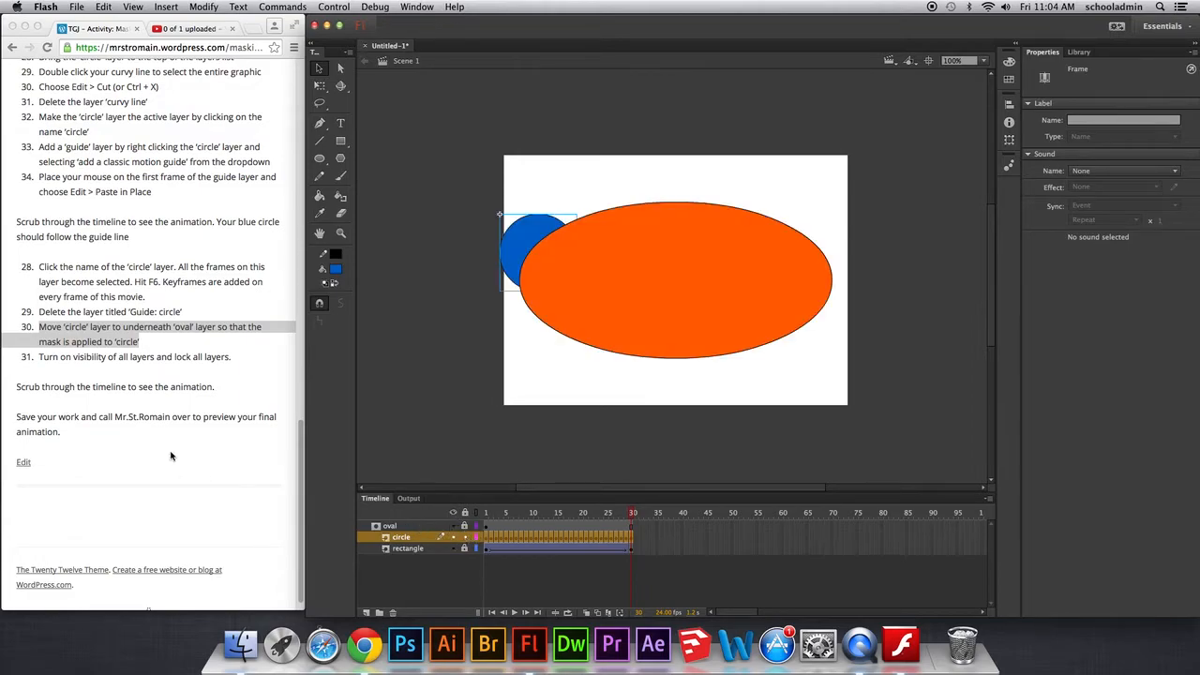
drag(49, 357, 170, 362)
right_click(168, 363)
click(162, 365)
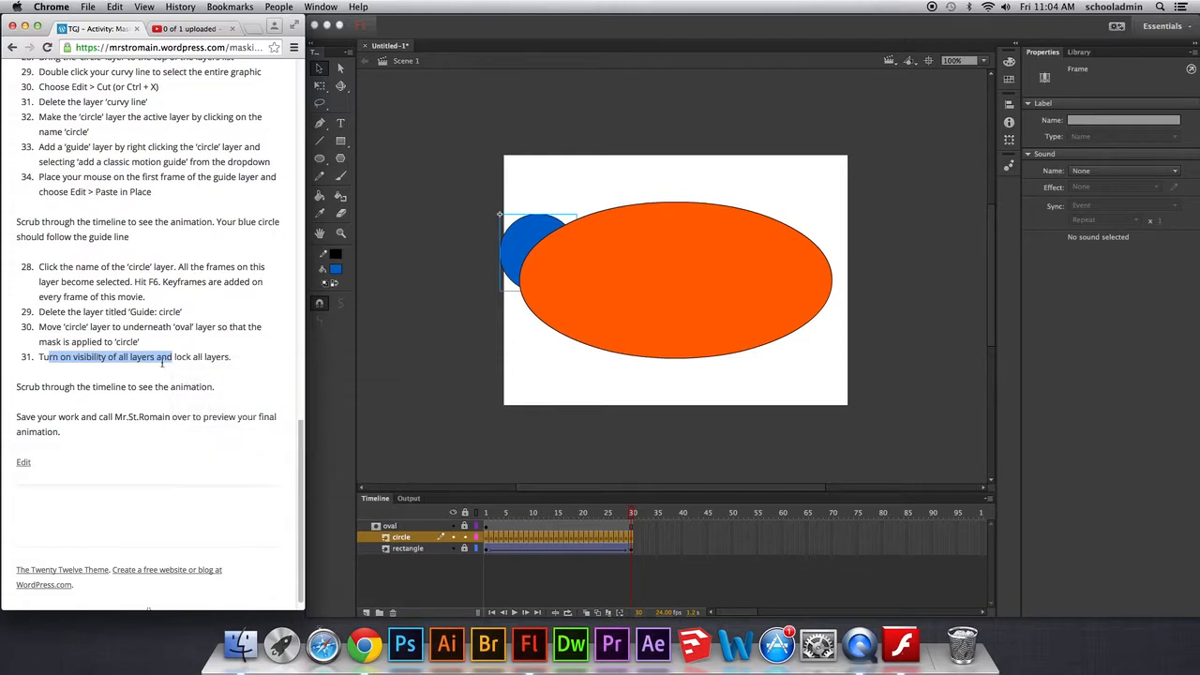
click(454, 527)
click(464, 538)
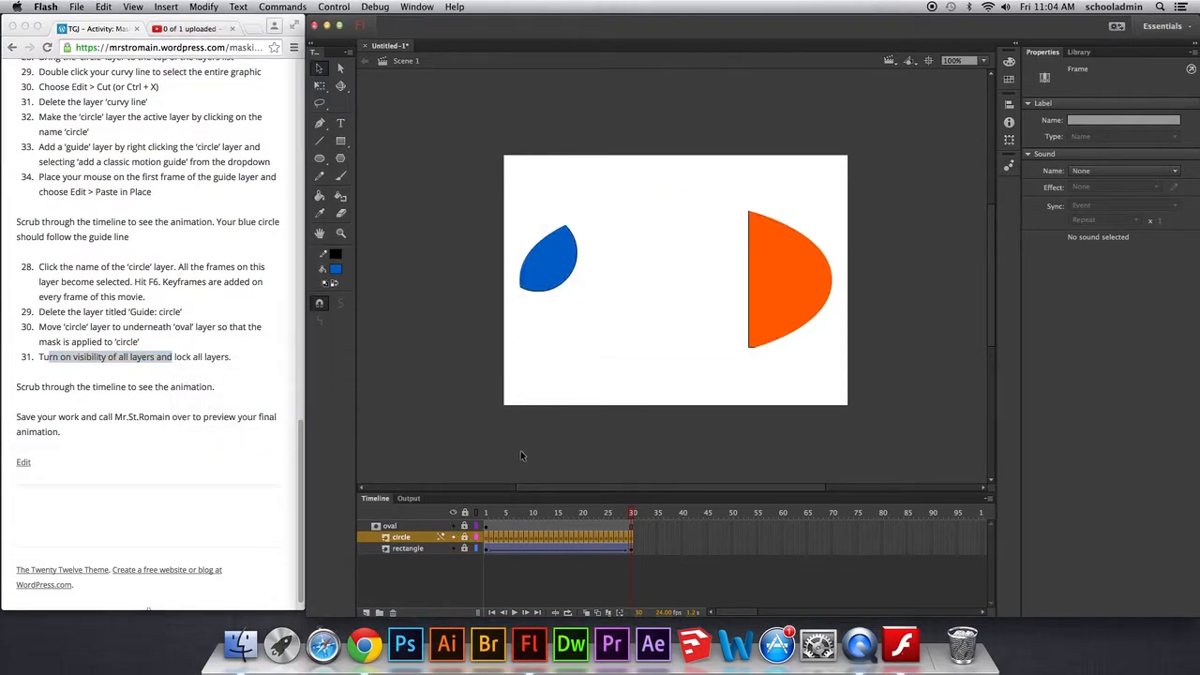
- Play the masked animation from frame 1 and test the movie in a SWF preview window
drag(632, 515, 486, 514)
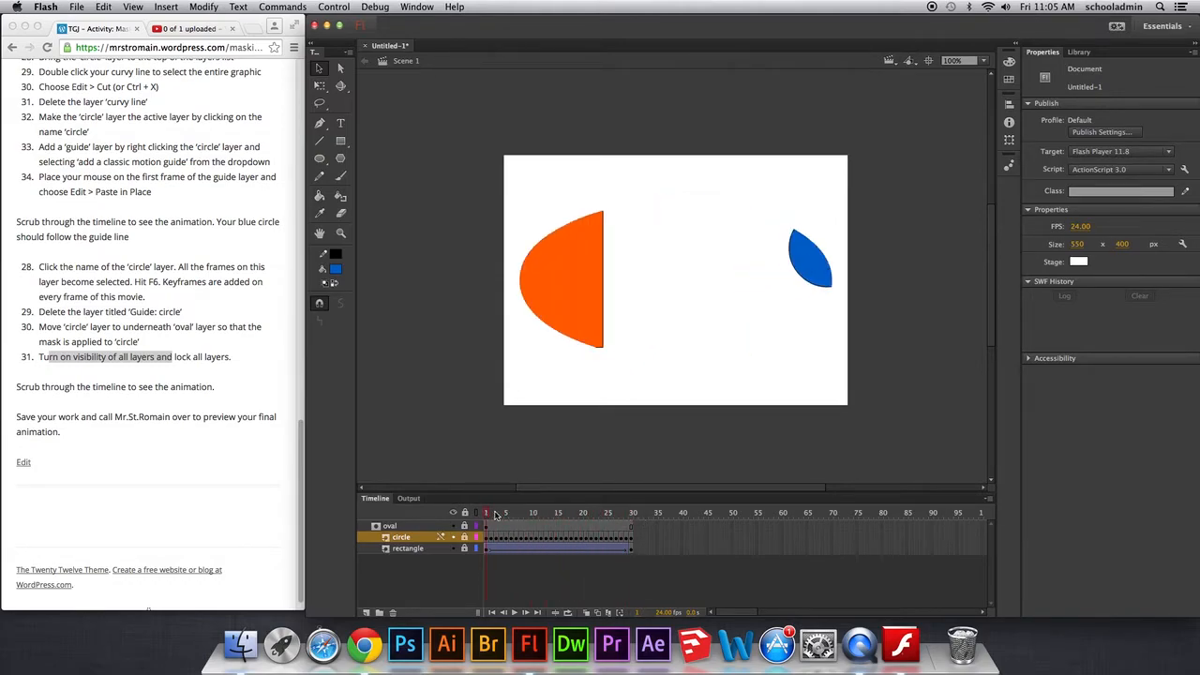
key(Return)
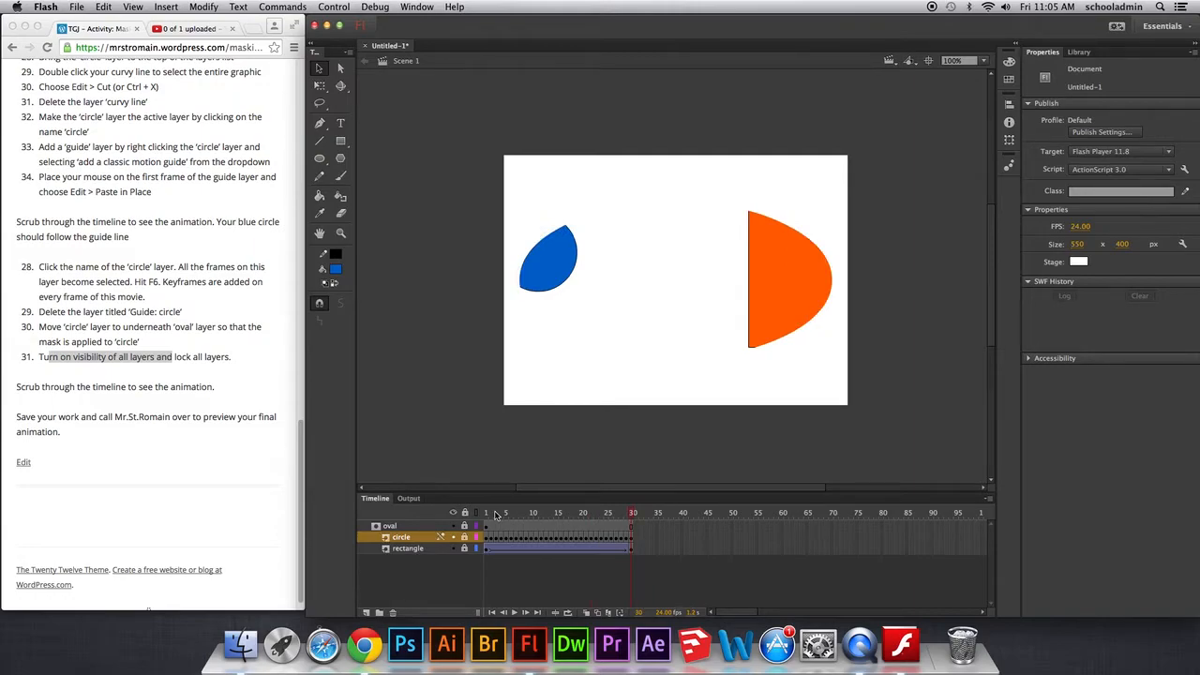
key(super+Return)
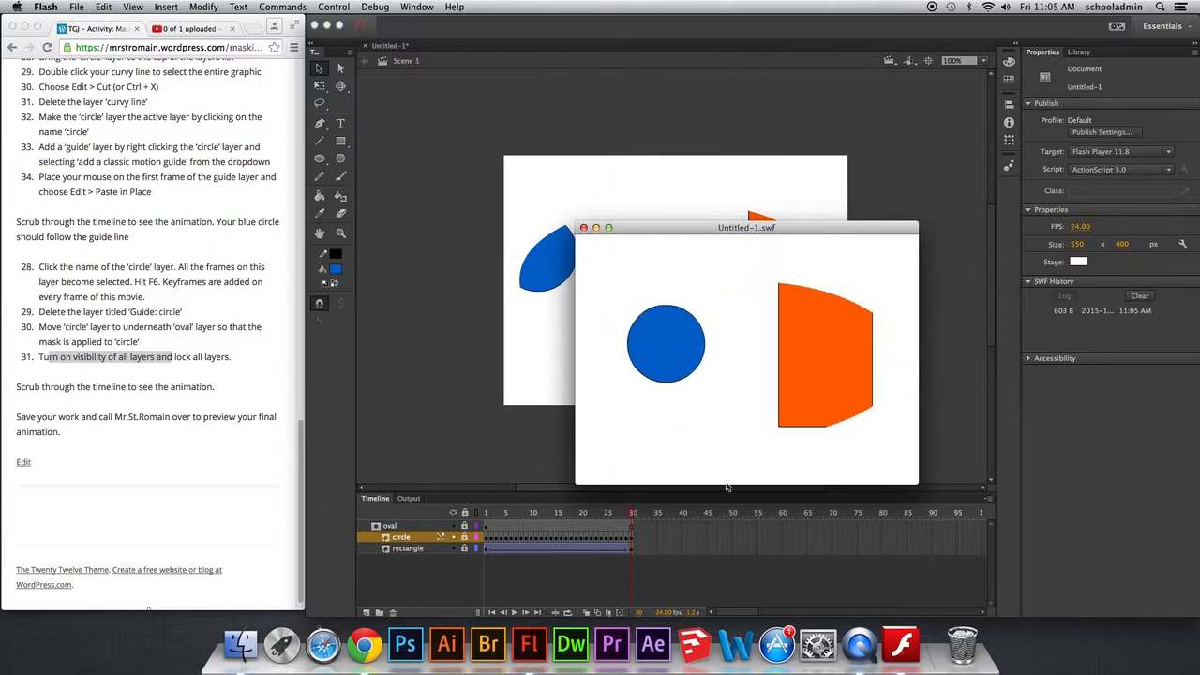
drag(800, 233, 855, 228)
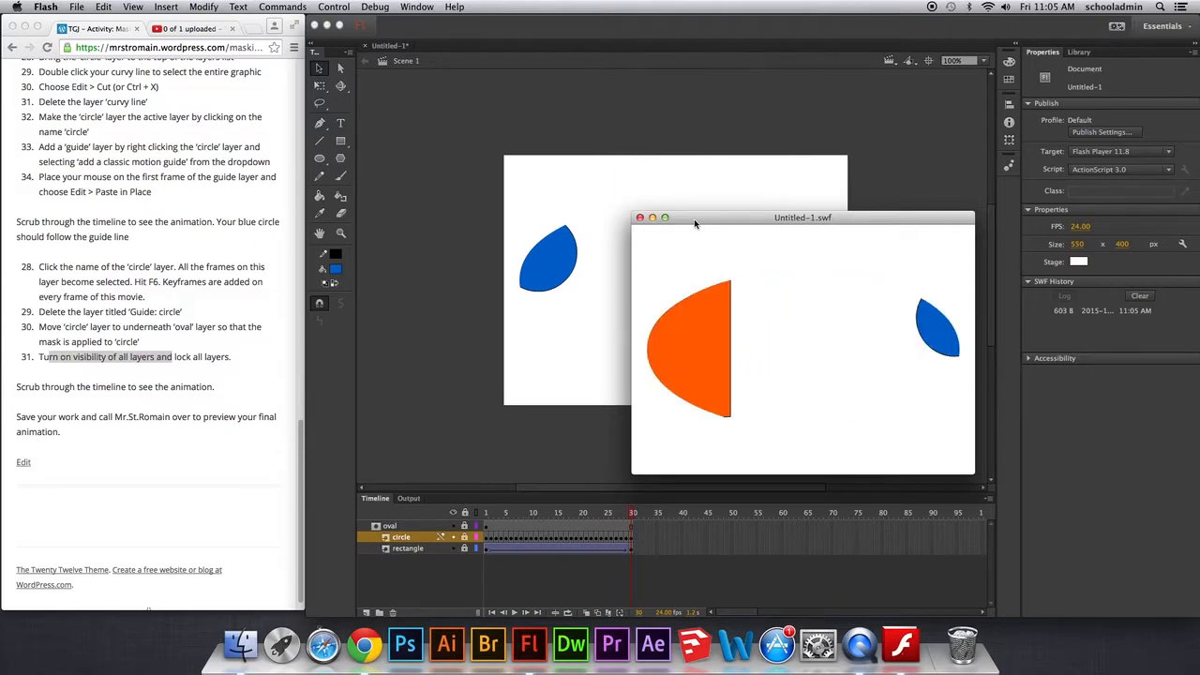
drag(703, 225, 690, 215)
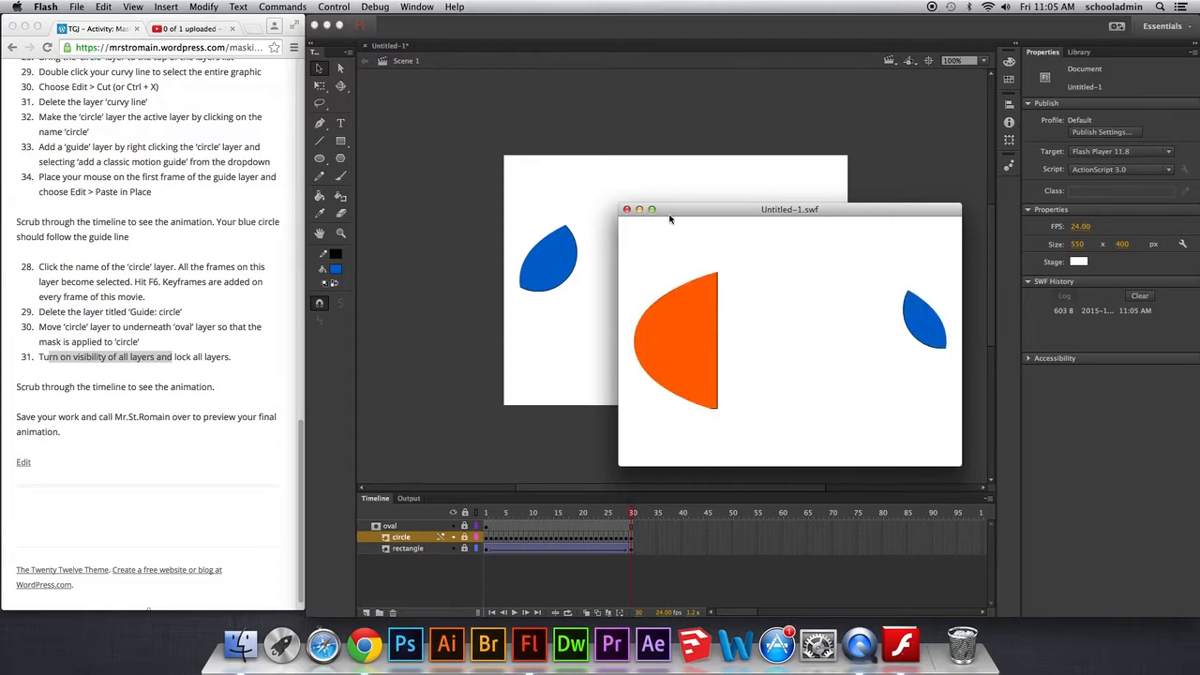
- Switch to Finder, open the example entourage.swf from the flash folder and move its player window over the stage
click(242, 650)
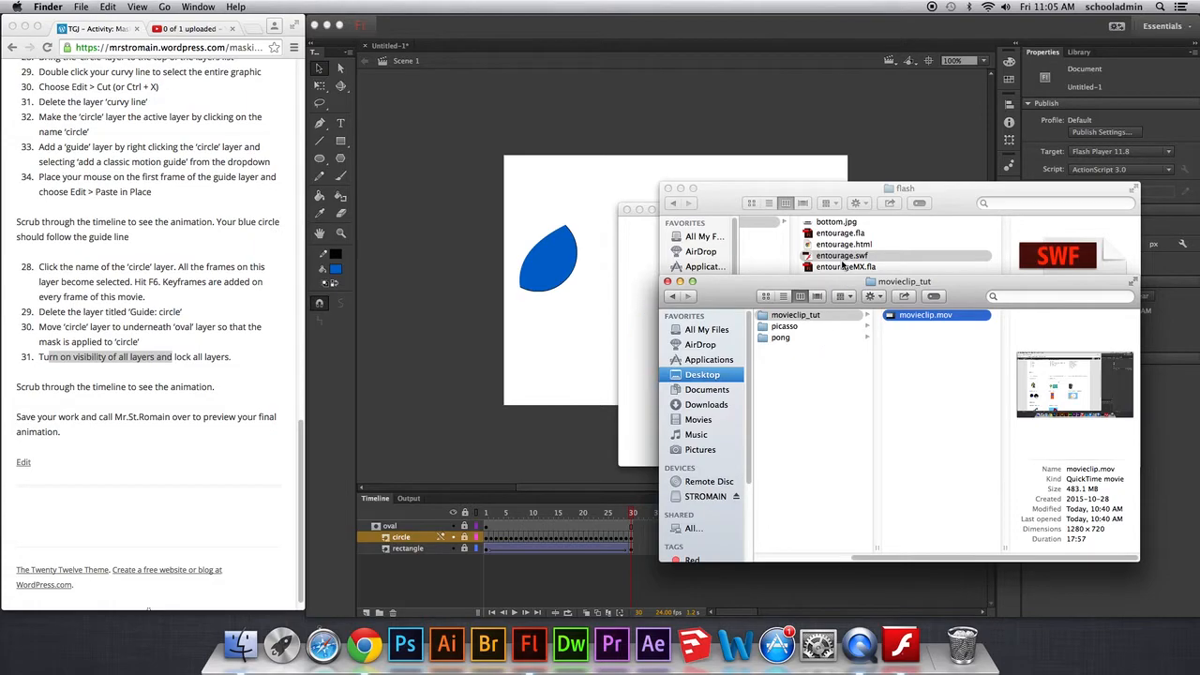
click(842, 260)
double_click(811, 256)
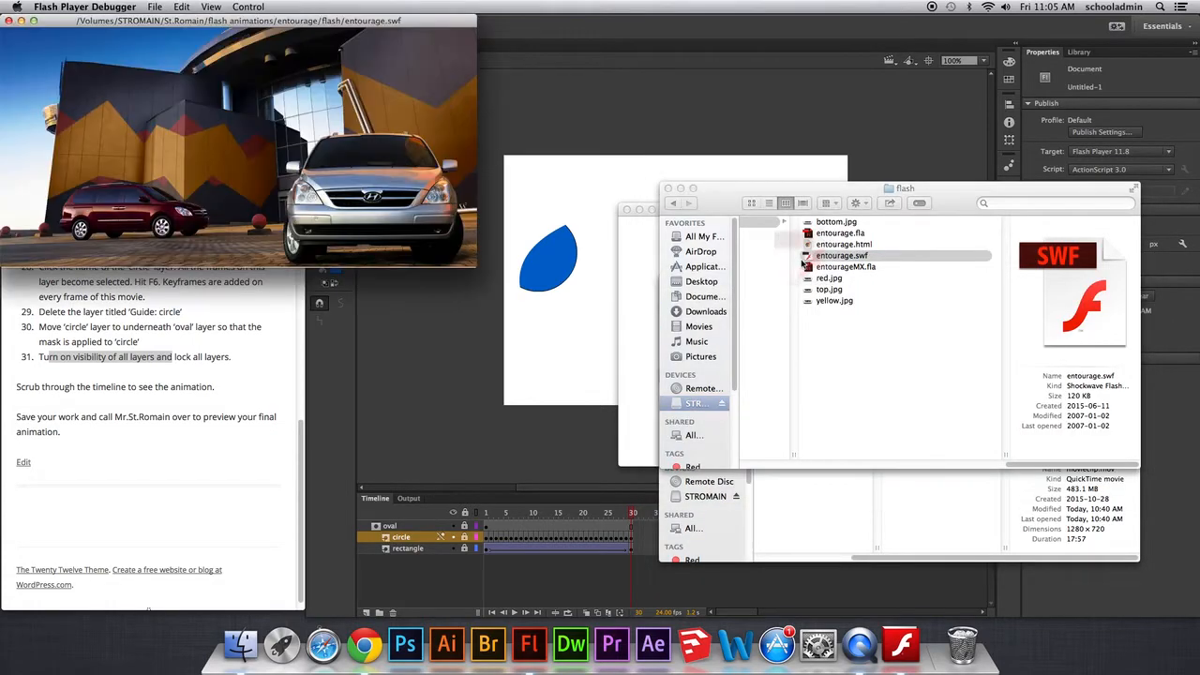
drag(427, 18, 926, 161)
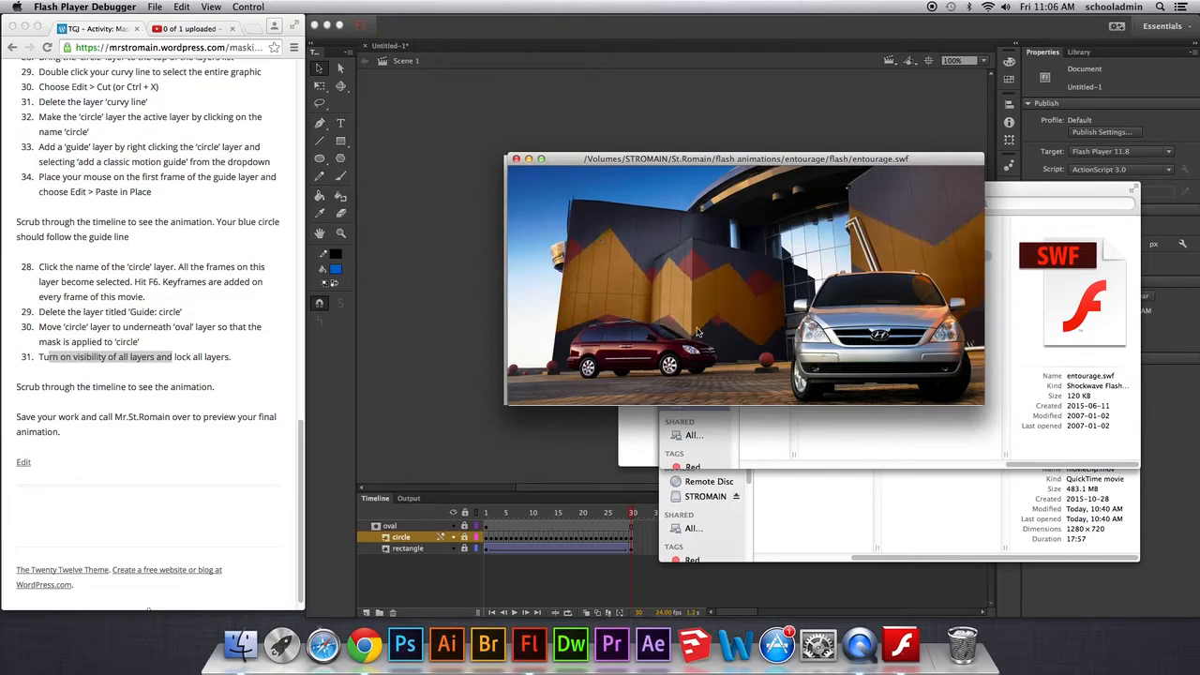
- Enlarge the flash folder window and preview the example's source images red.jpg, top.jpg and yellow.jpg
click(997, 197)
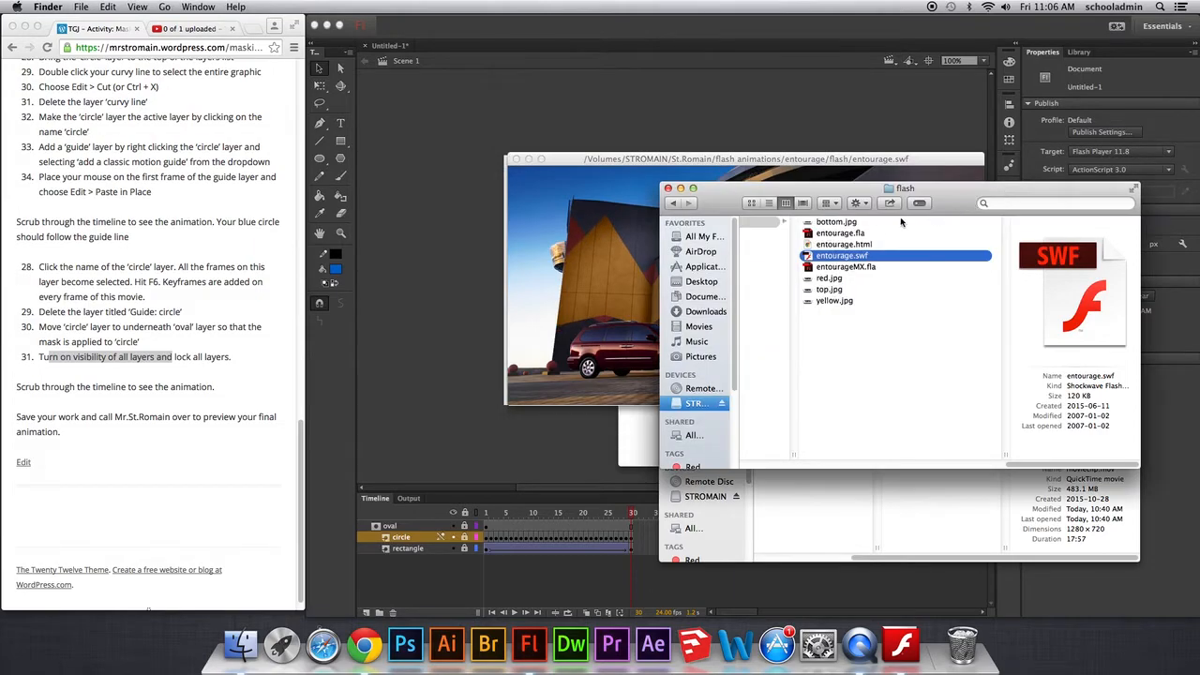
click(821, 278)
drag(1000, 184, 667, 210)
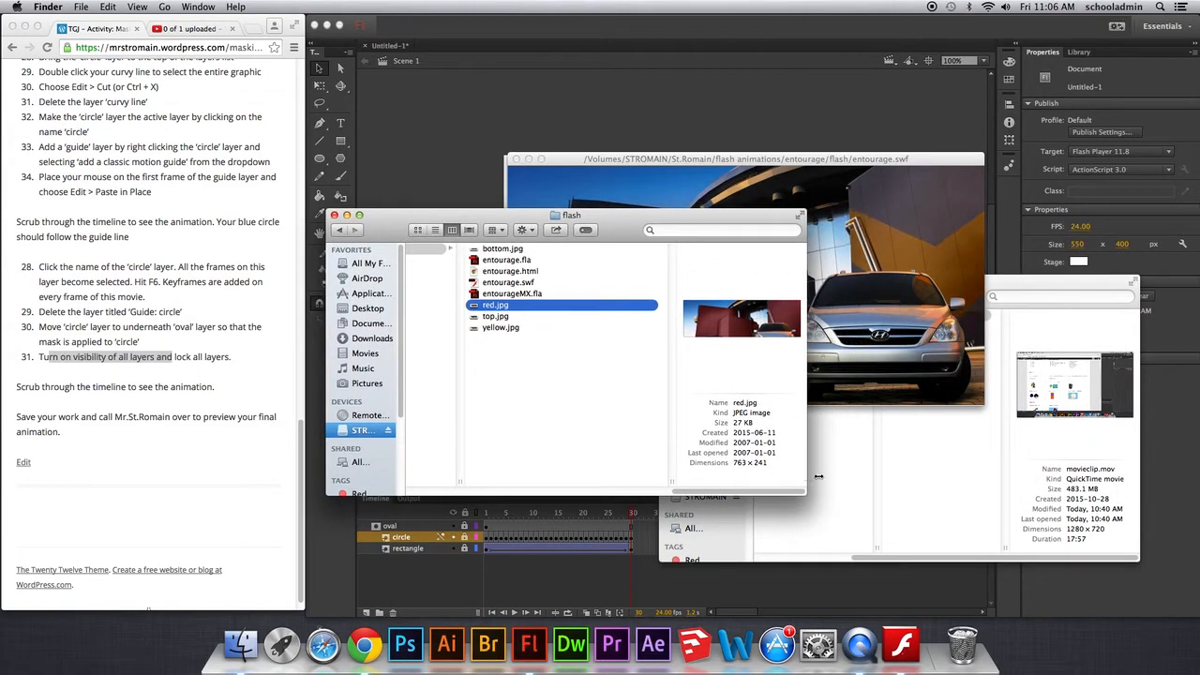
drag(813, 476, 819, 478)
double_click(633, 481)
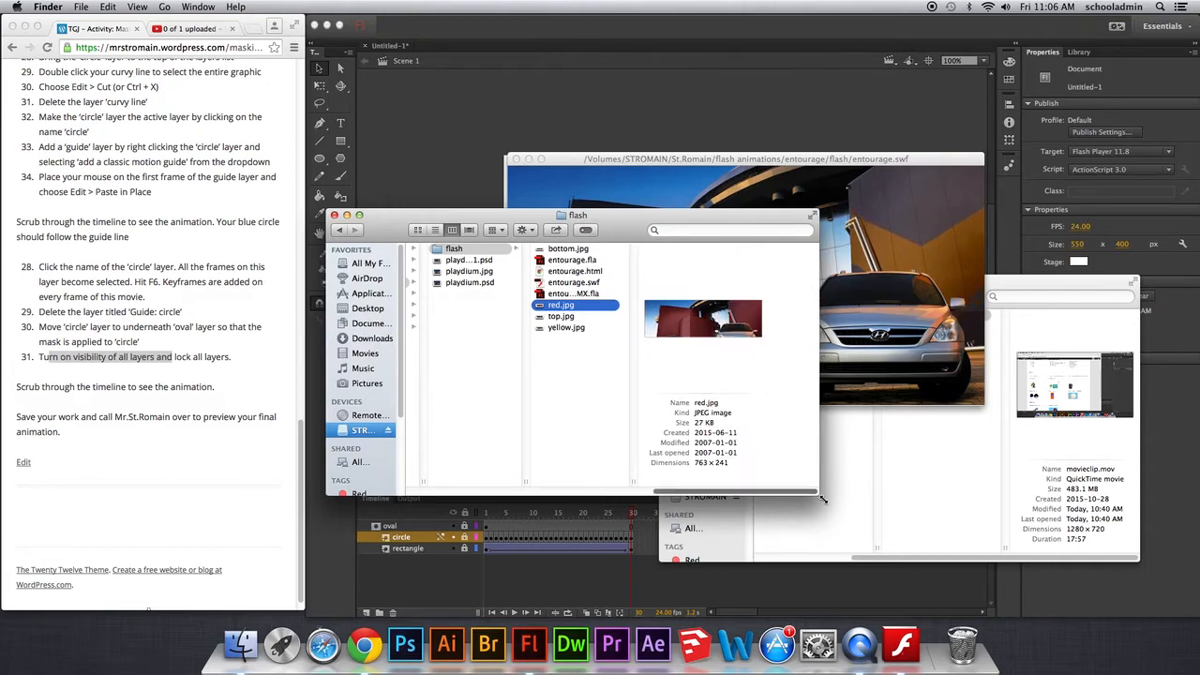
drag(817, 493, 862, 528)
drag(754, 222, 772, 317)
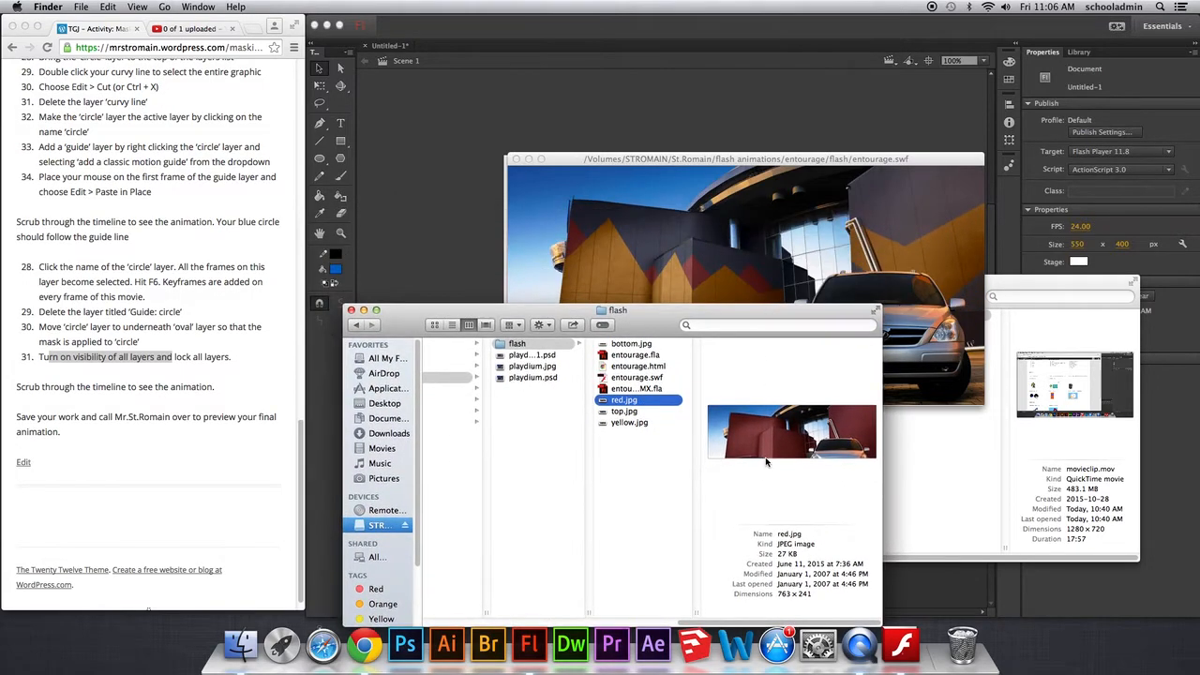
click(630, 412)
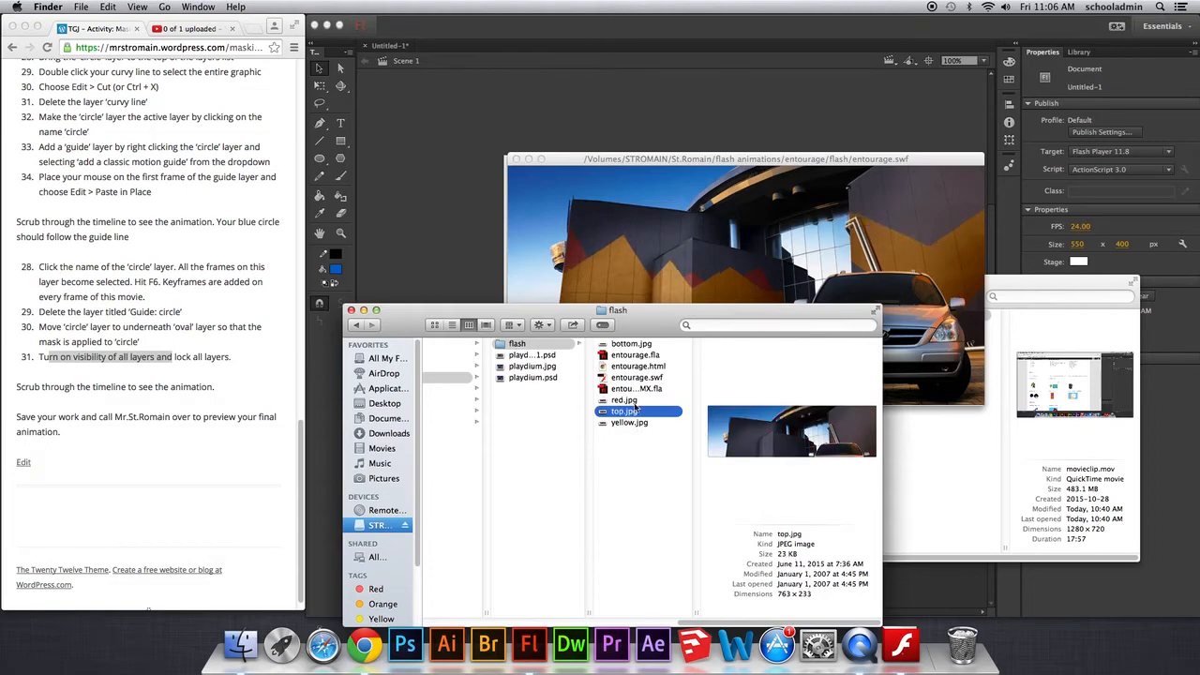
click(632, 423)
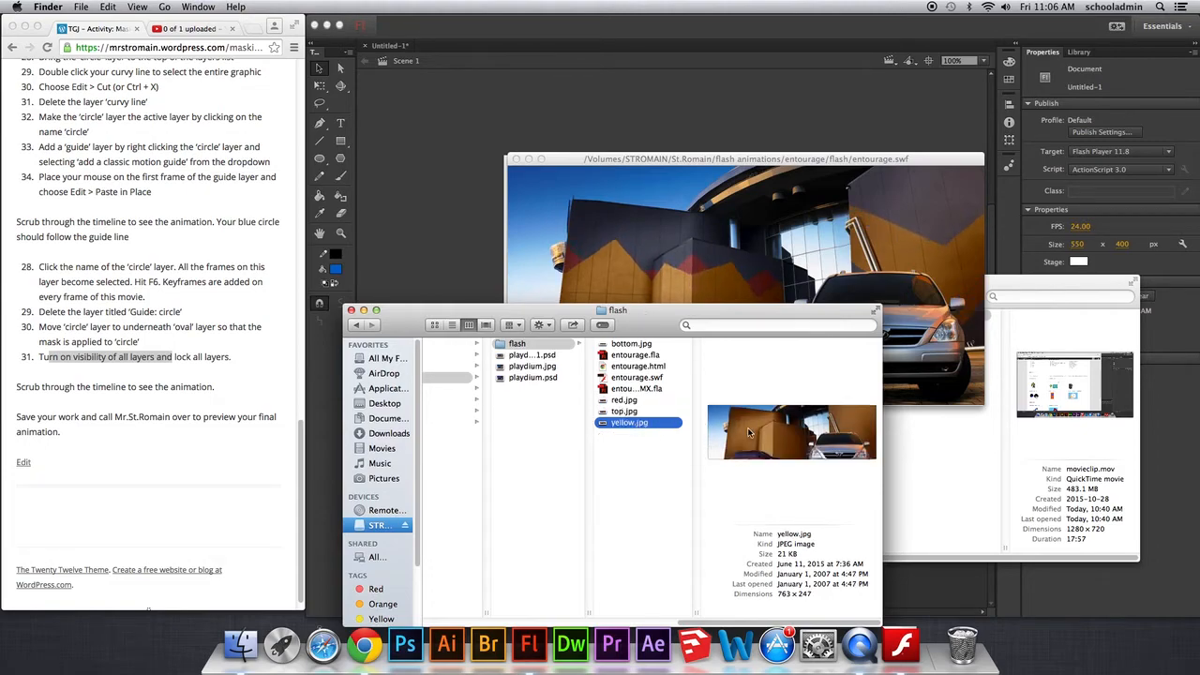
drag(466, 325, 483, 375)
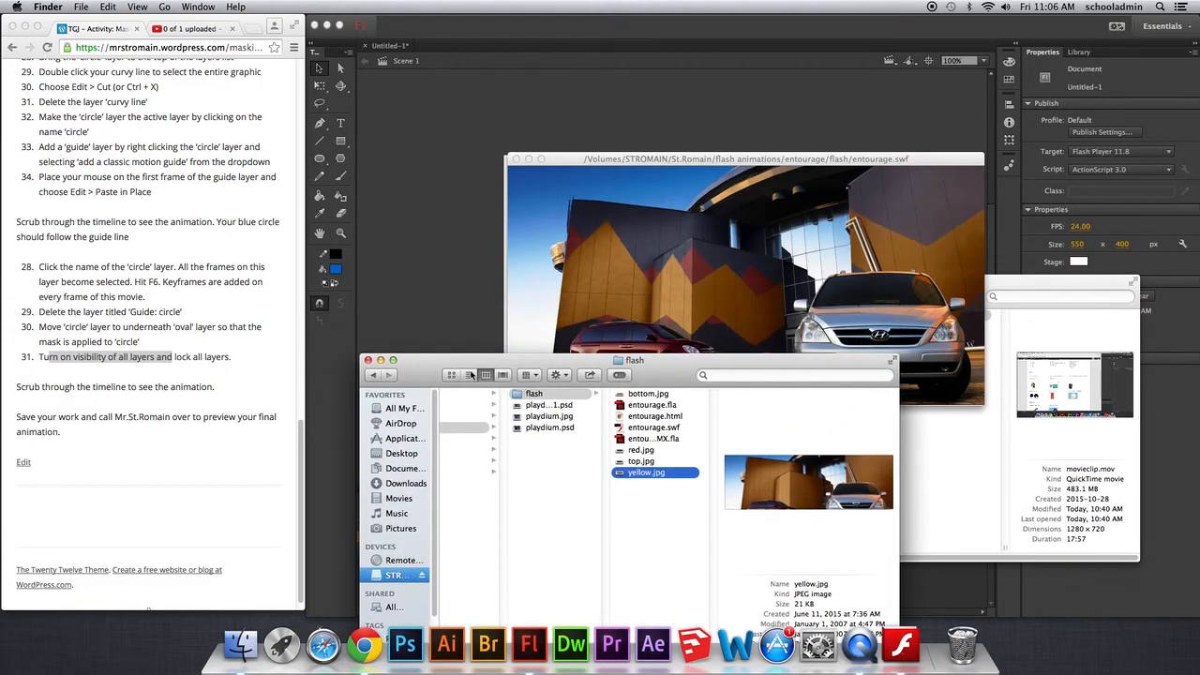
- Minimize the flash folder window and place the entourage.swf player beside the Untitled-1.swf preview for comparison
click(380, 359)
drag(724, 286, 857, 387)
drag(716, 158, 651, 139)
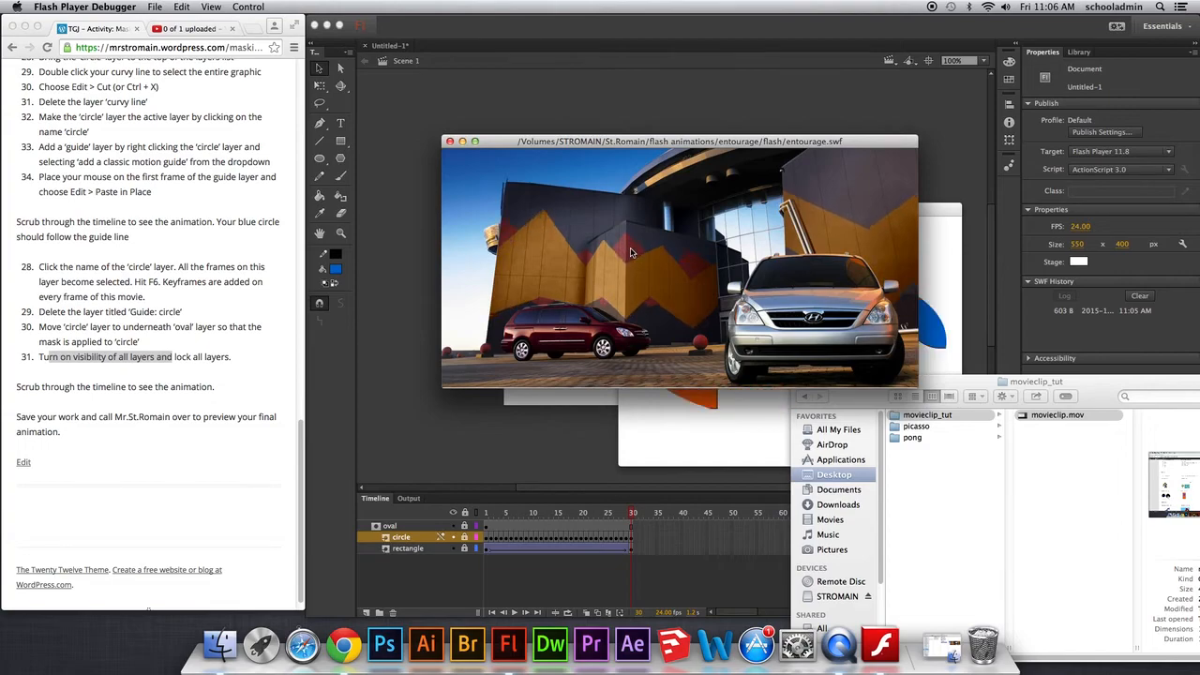
drag(620, 147, 326, 234)
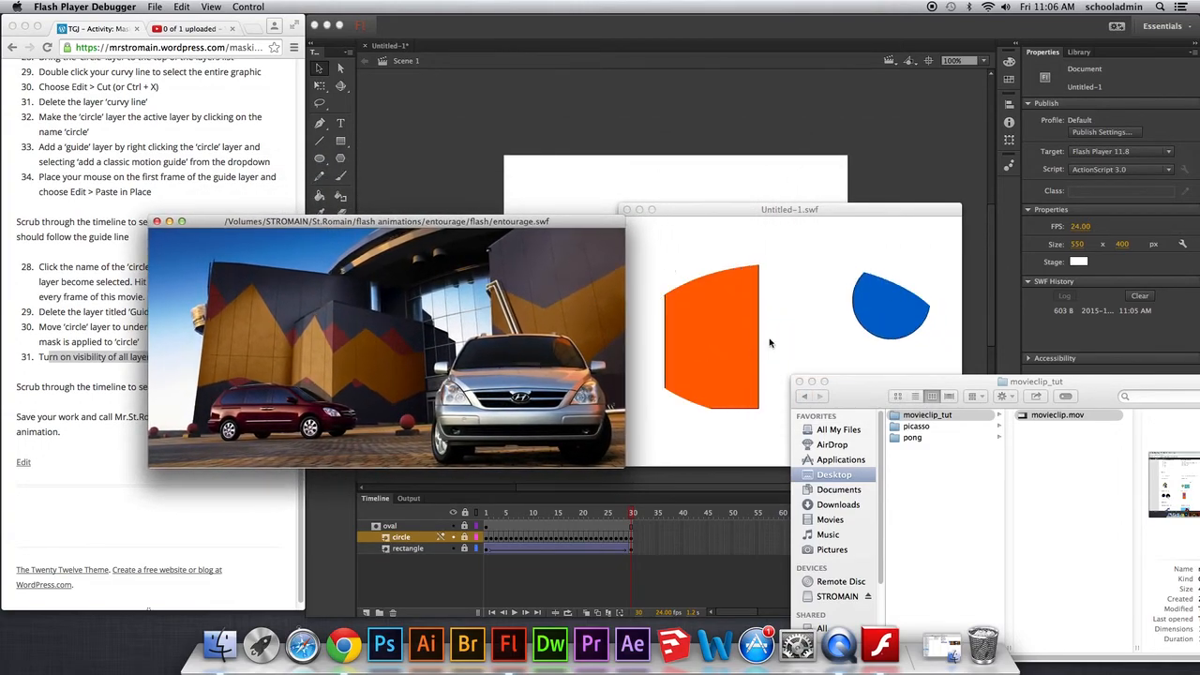